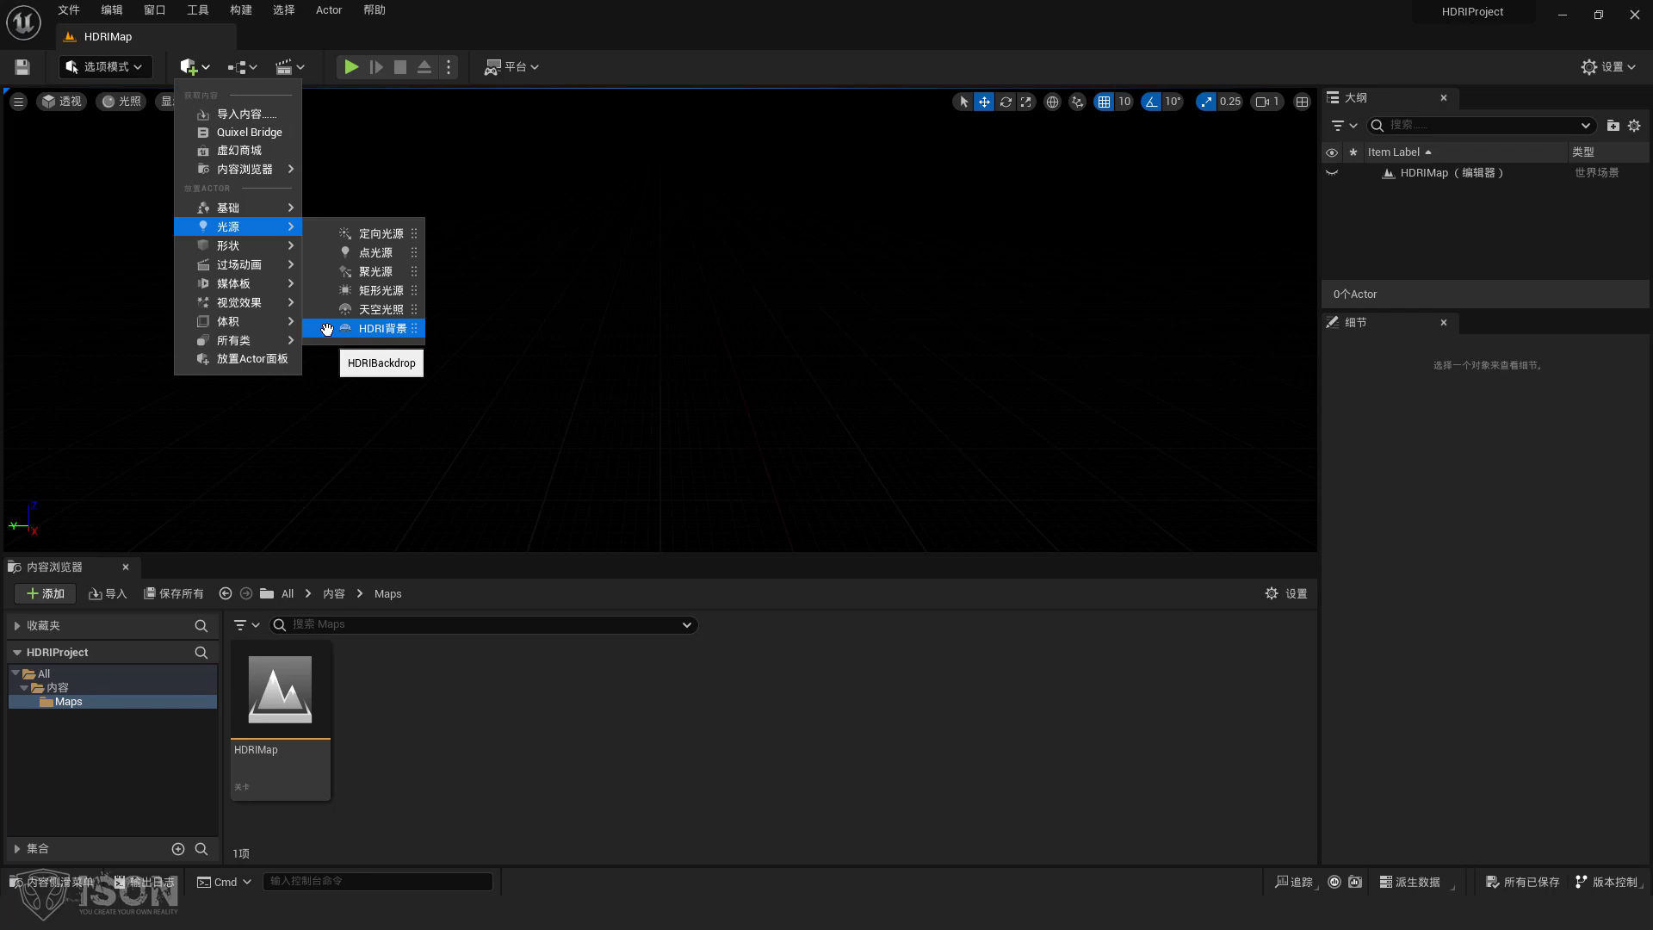
# - Add an HDRI Backdrop light actor to the empty HDRIMap level
pyautogui.click(327, 330)
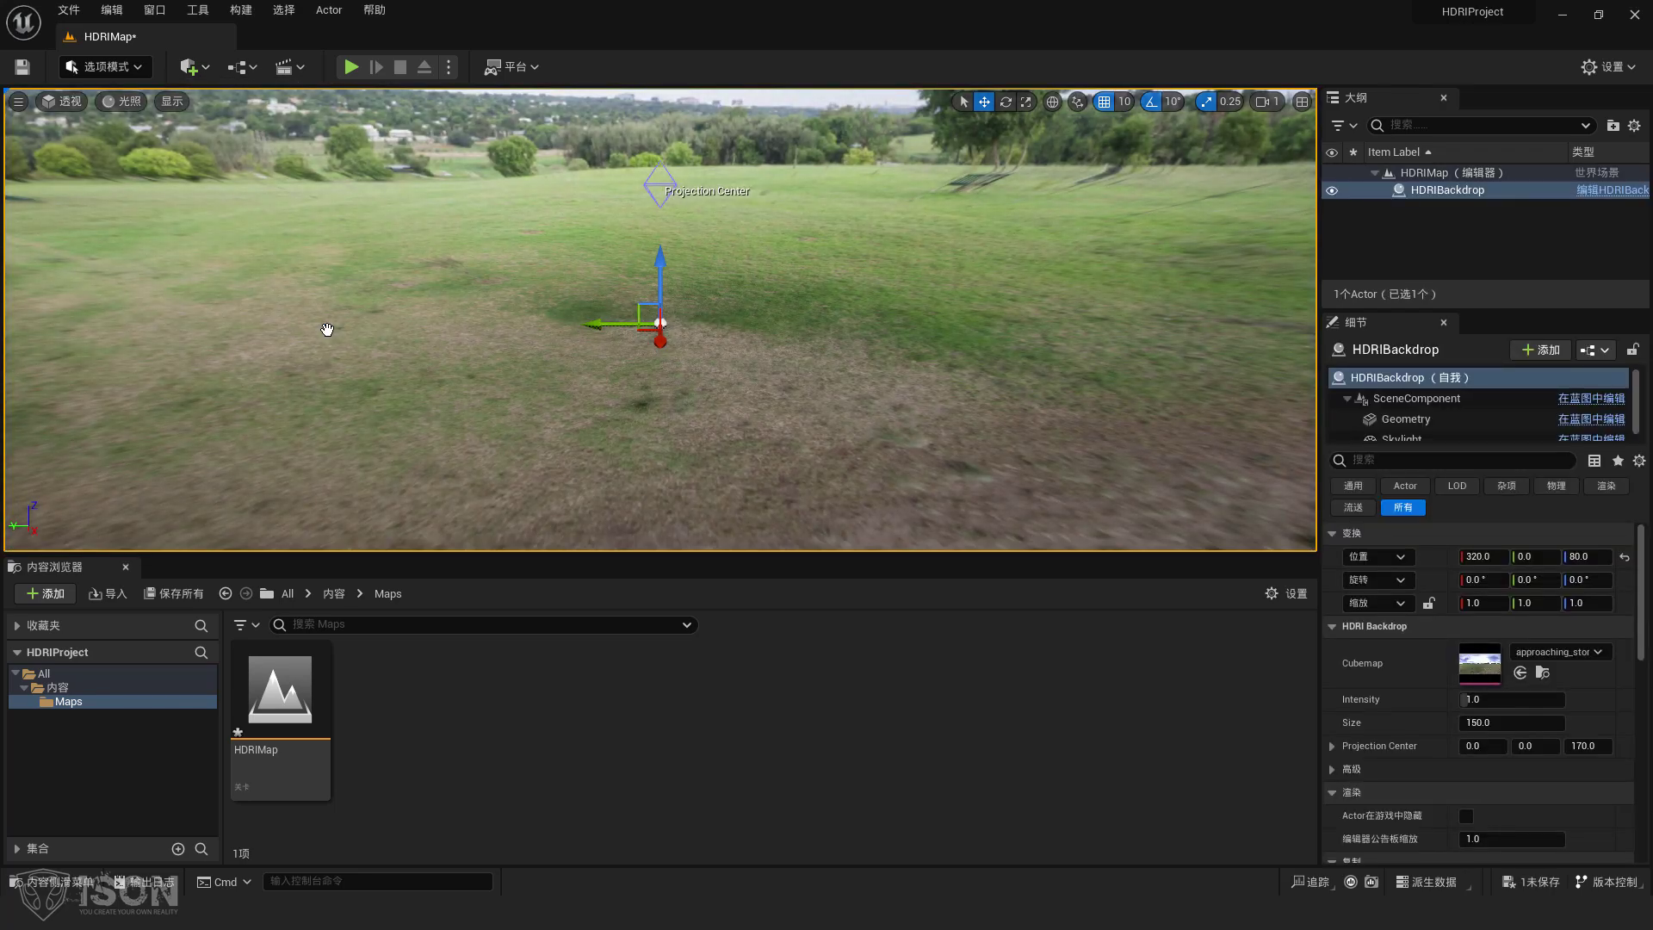
pyautogui.moveTo(591, 358); pyautogui.dragTo(888, 348, button='right')
# - Inspect the whole backdrop dome in wireframe view mode and again in lit mode
pyautogui.click(128, 105)
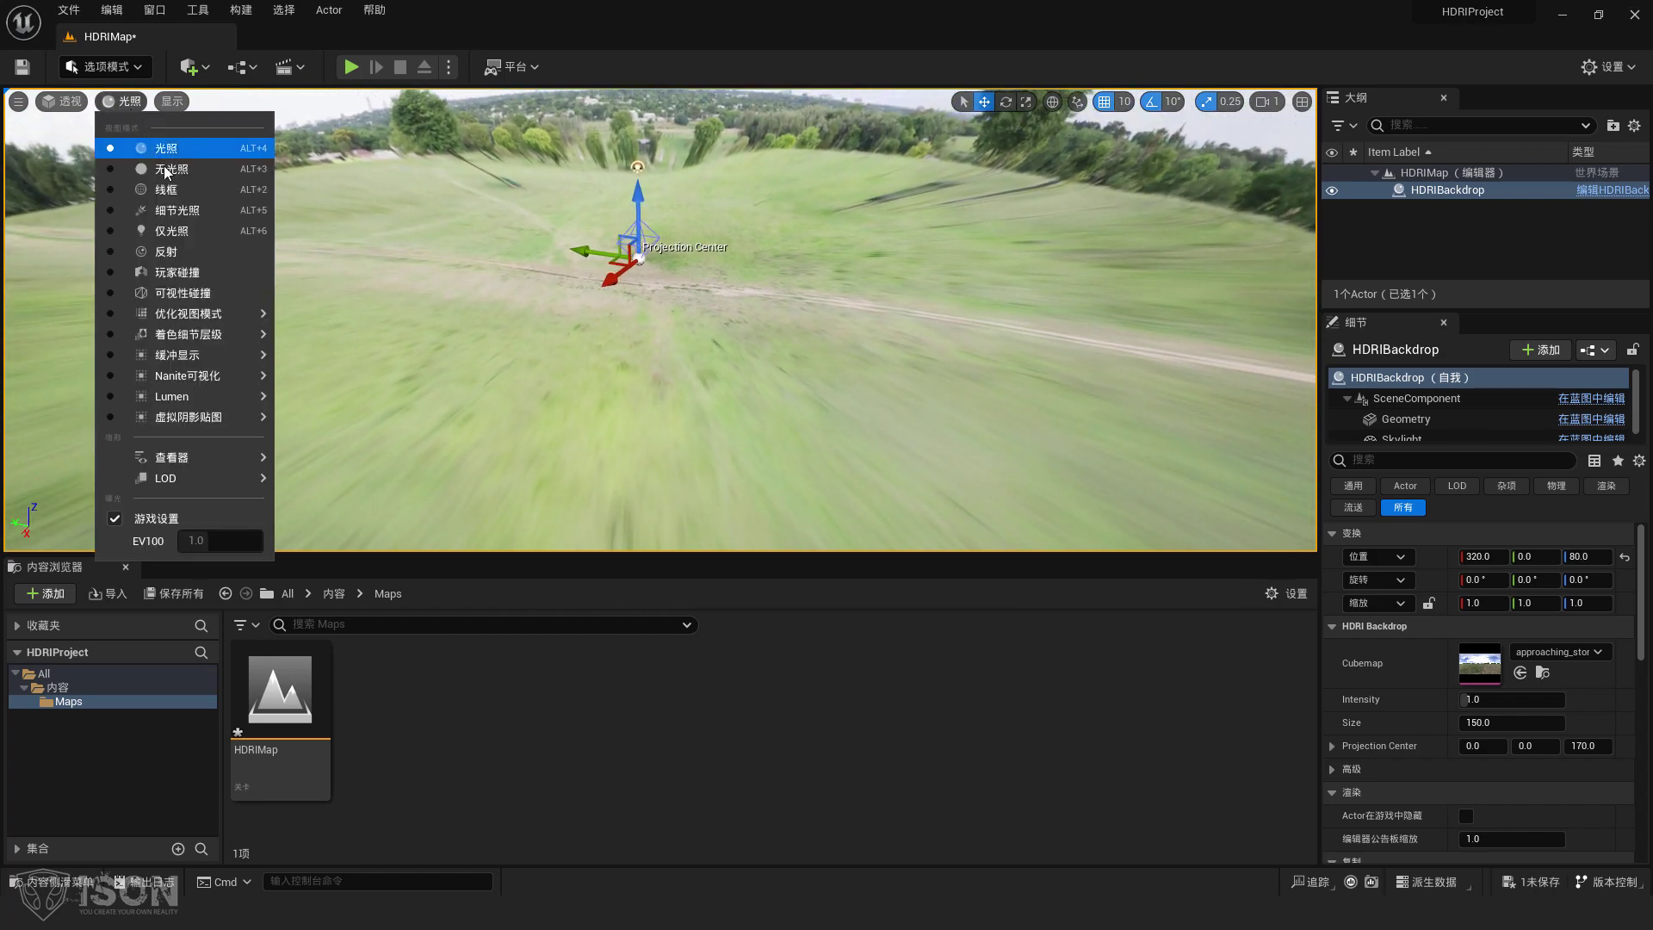
pyautogui.click(173, 189)
pyautogui.press('f')
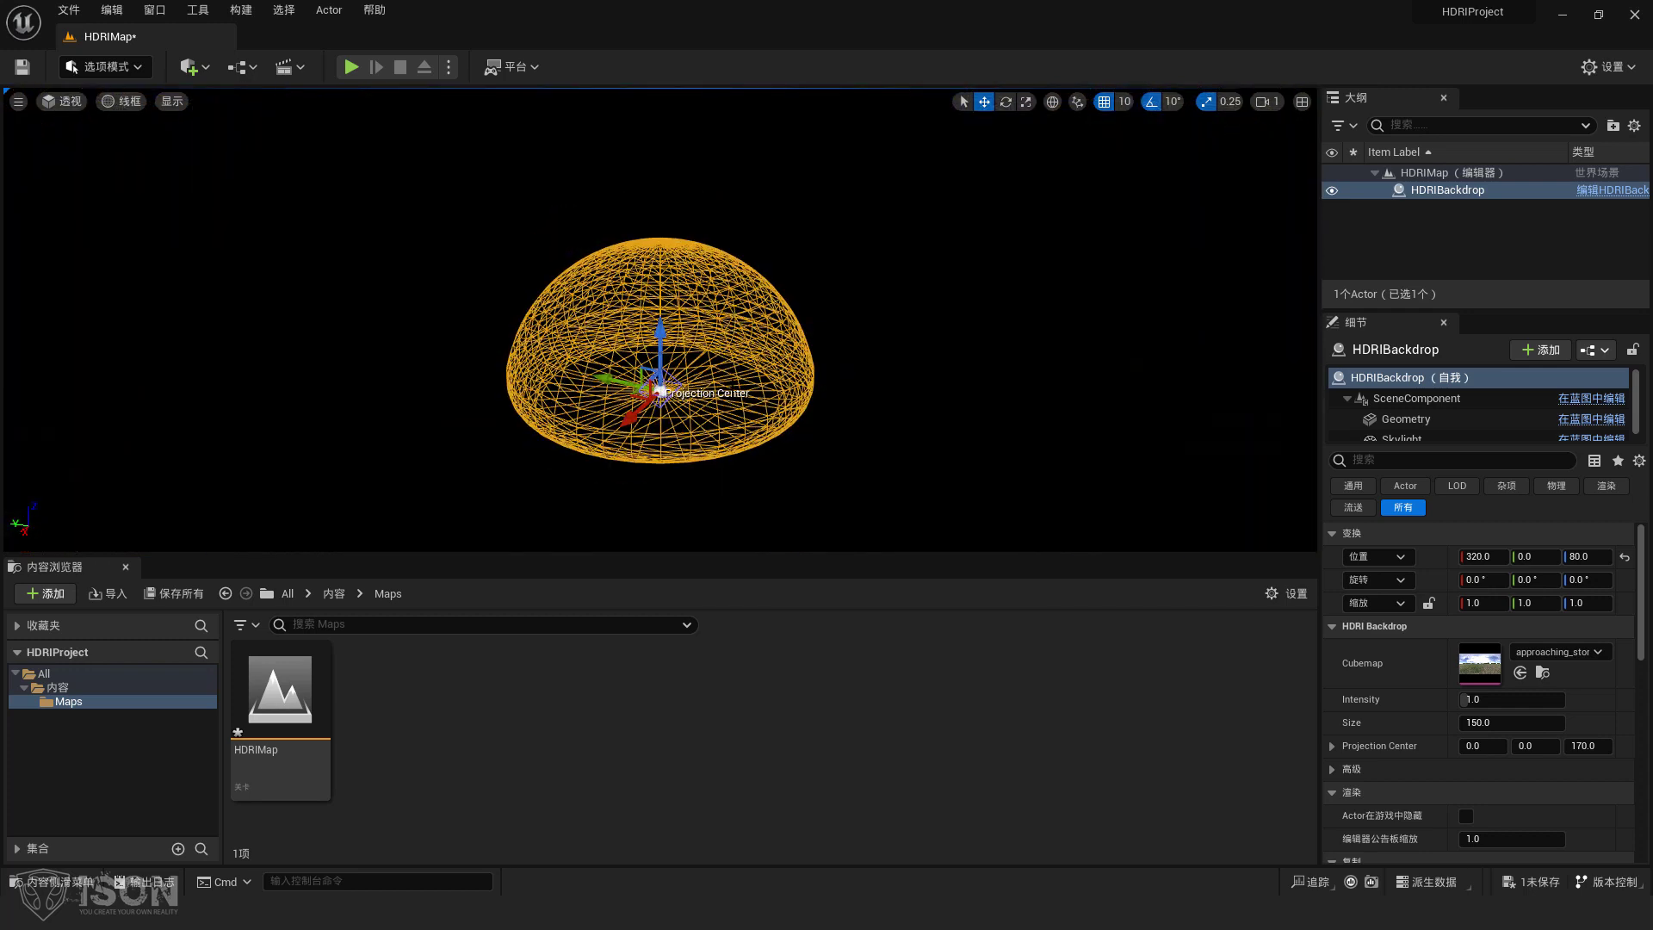
pyautogui.click(138, 104)
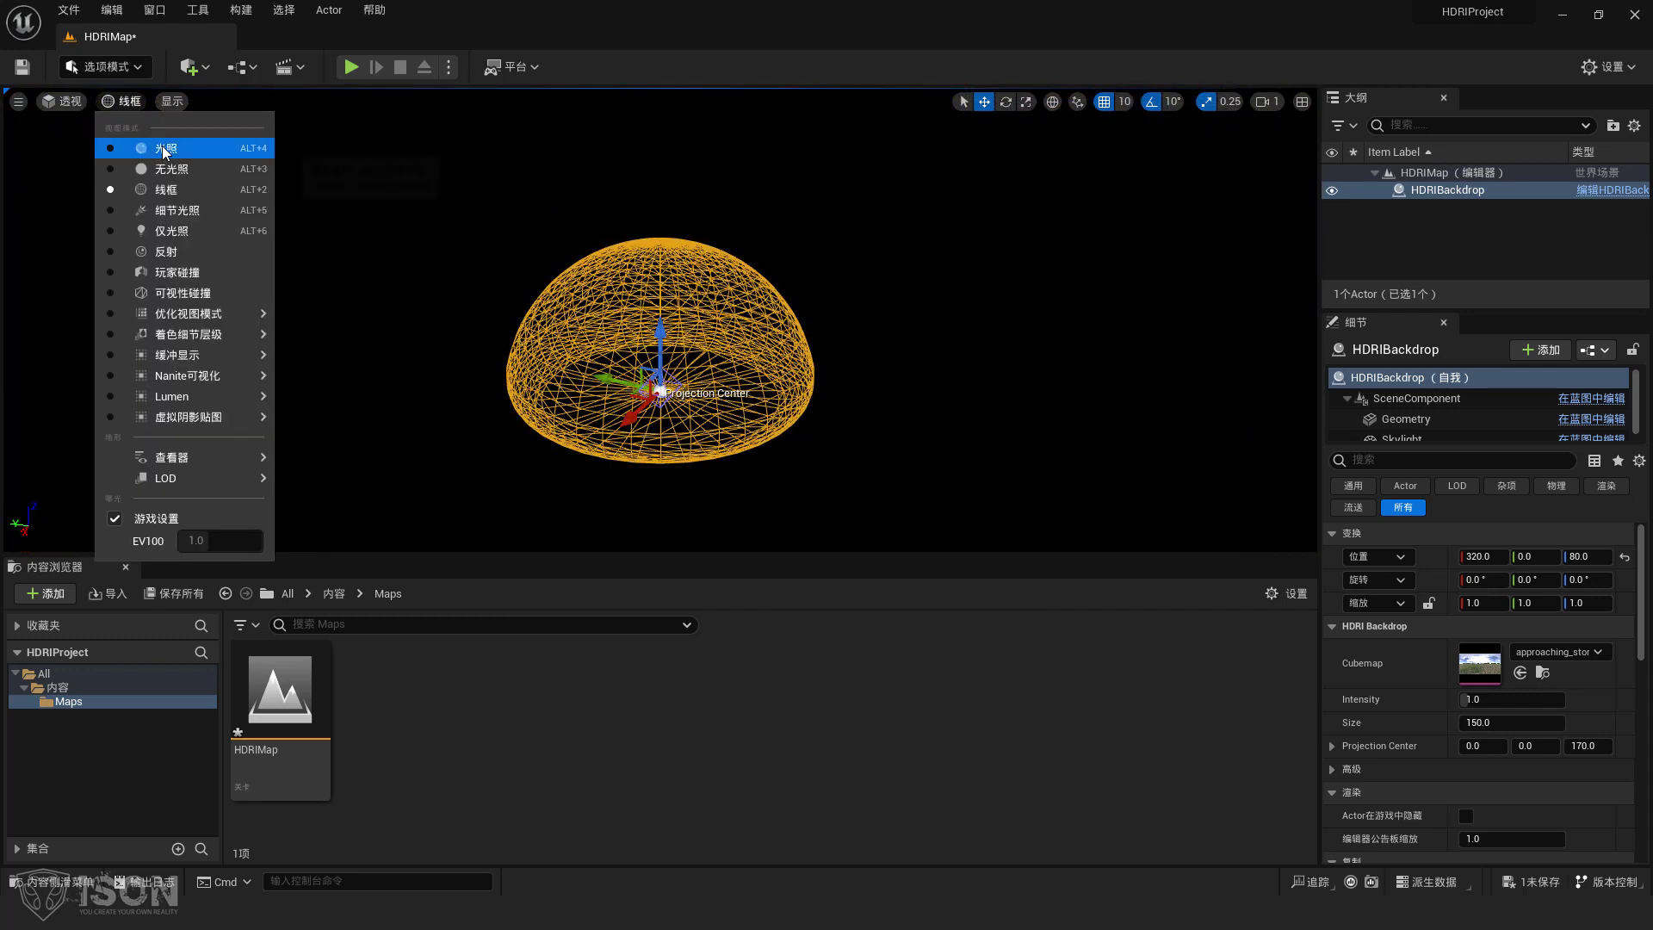
pyautogui.click(148, 148)
pyautogui.keyDown('alt'); pyautogui.moveTo(915, 372); pyautogui.dragTo(793, 336); pyautogui.keyUp('alt')
# - Add a sphere shape to the level and reset its location to the world origin
pyautogui.click(190, 66)
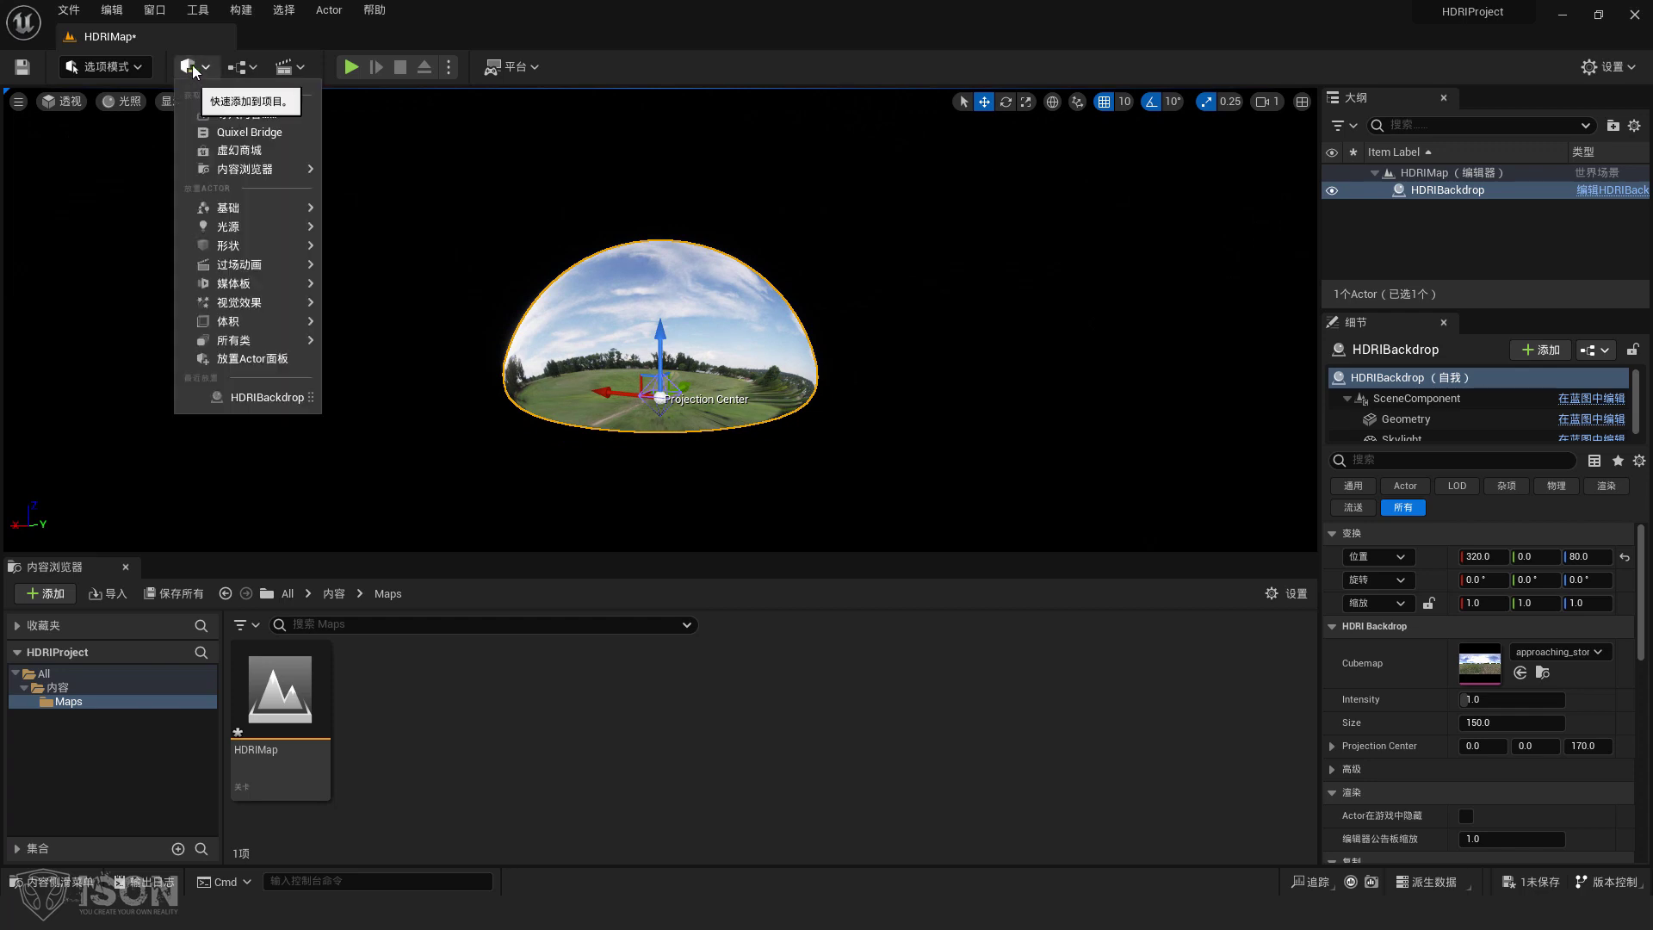
pyautogui.press('Escape')
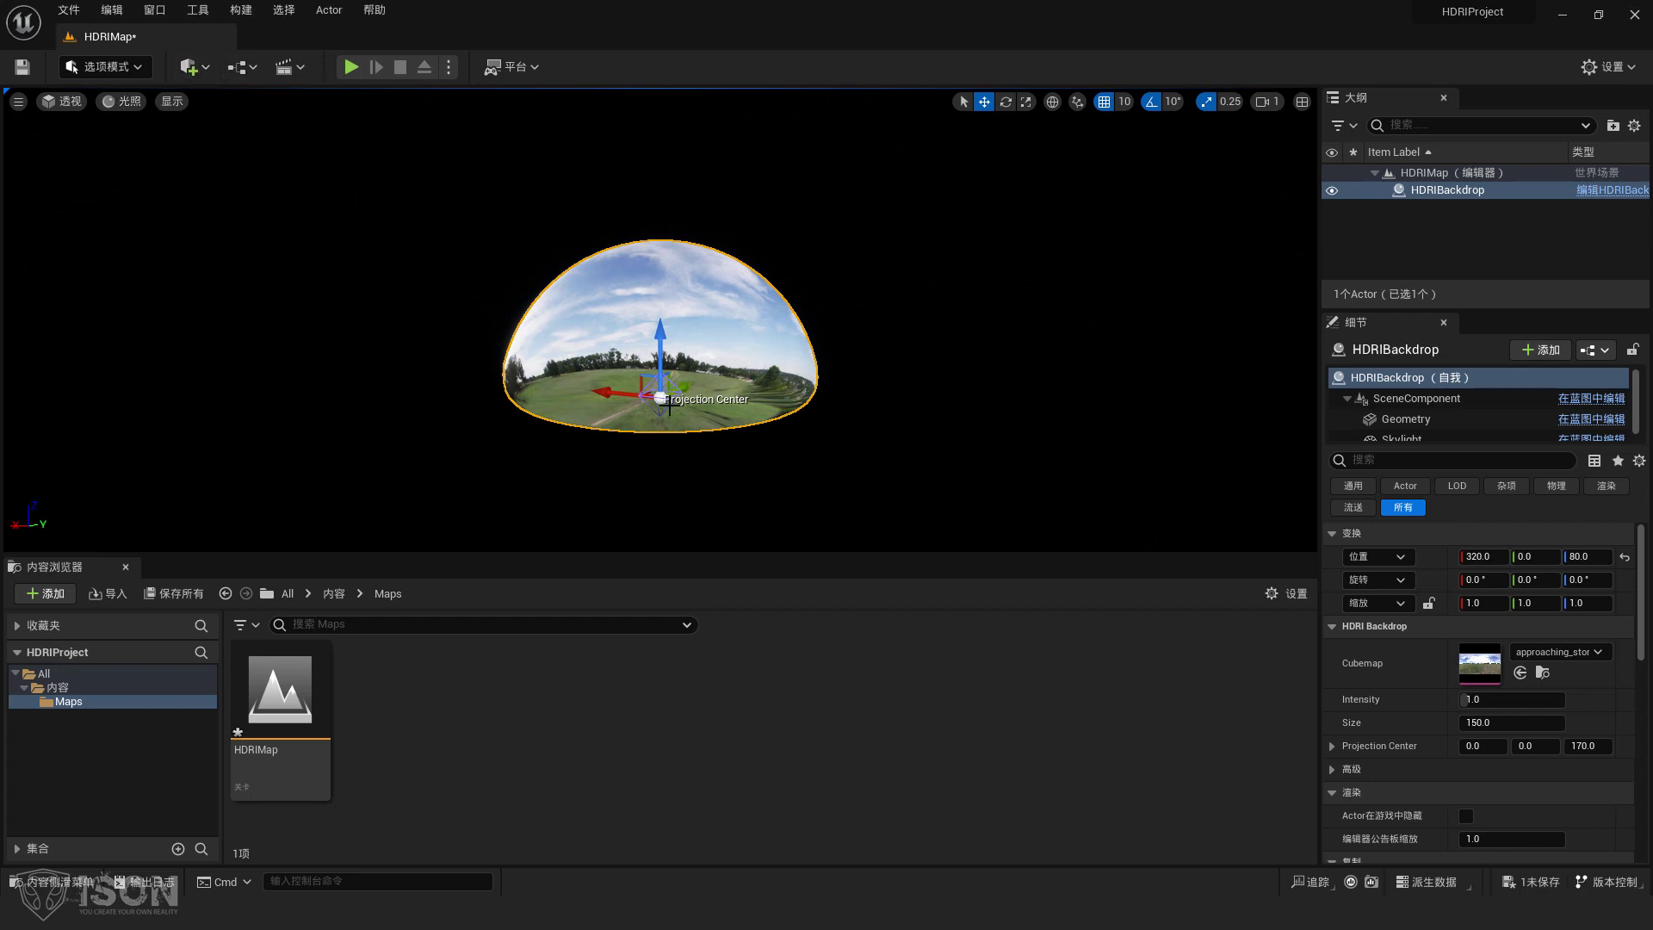
pyautogui.click(202, 68)
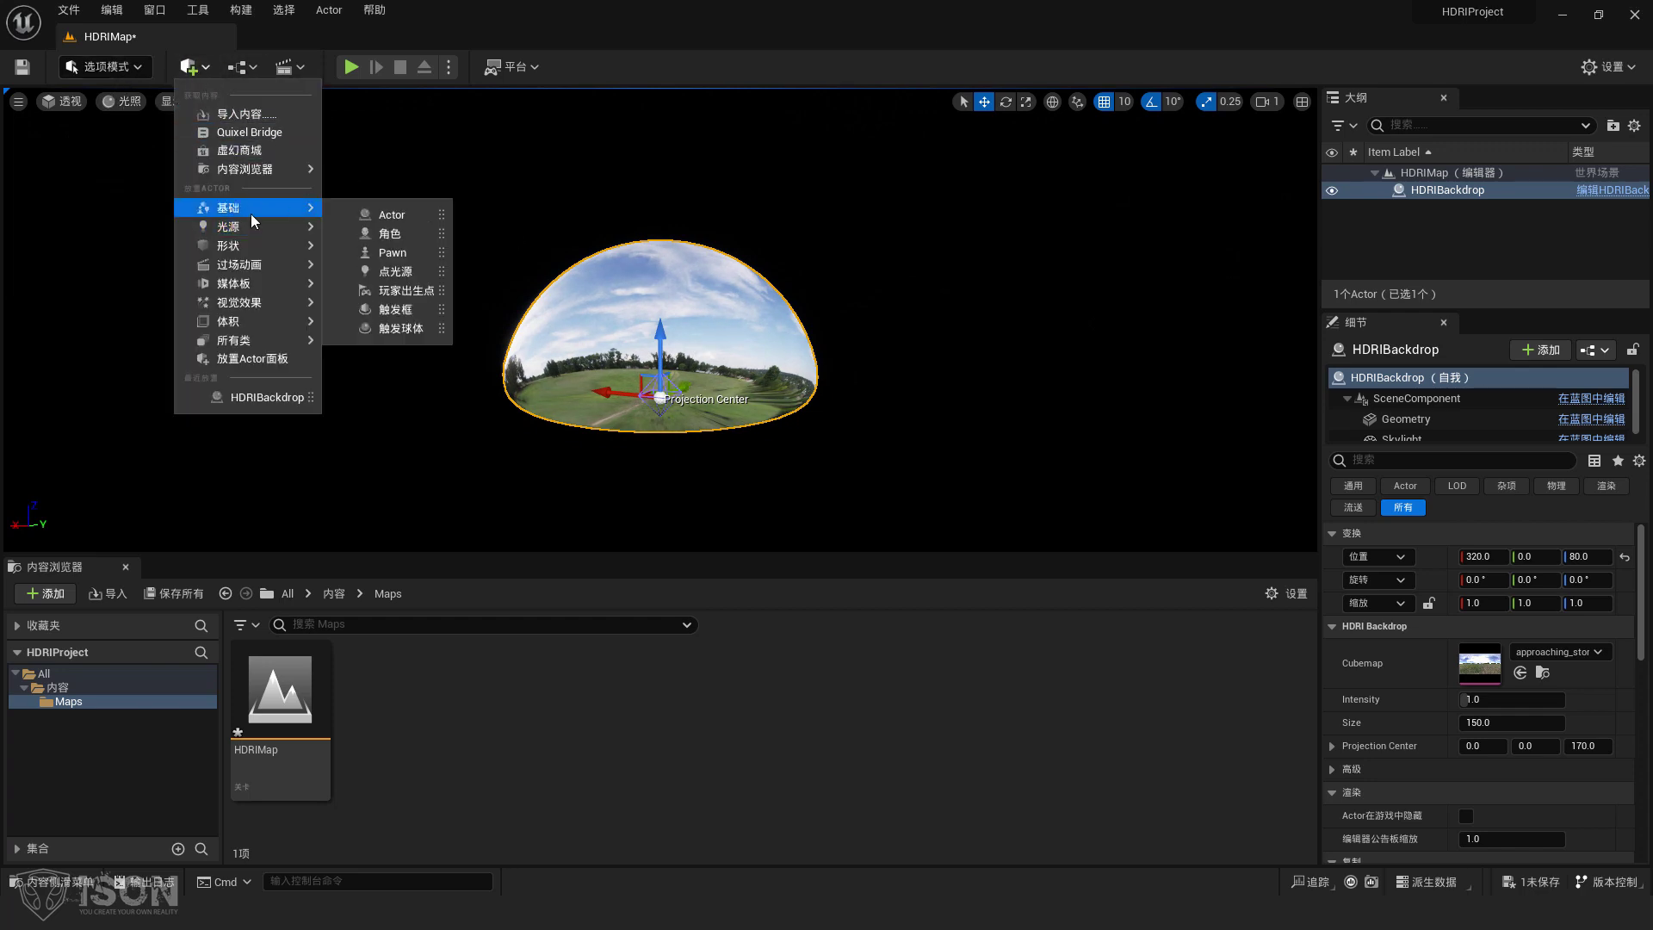
pyautogui.moveTo(257, 248)
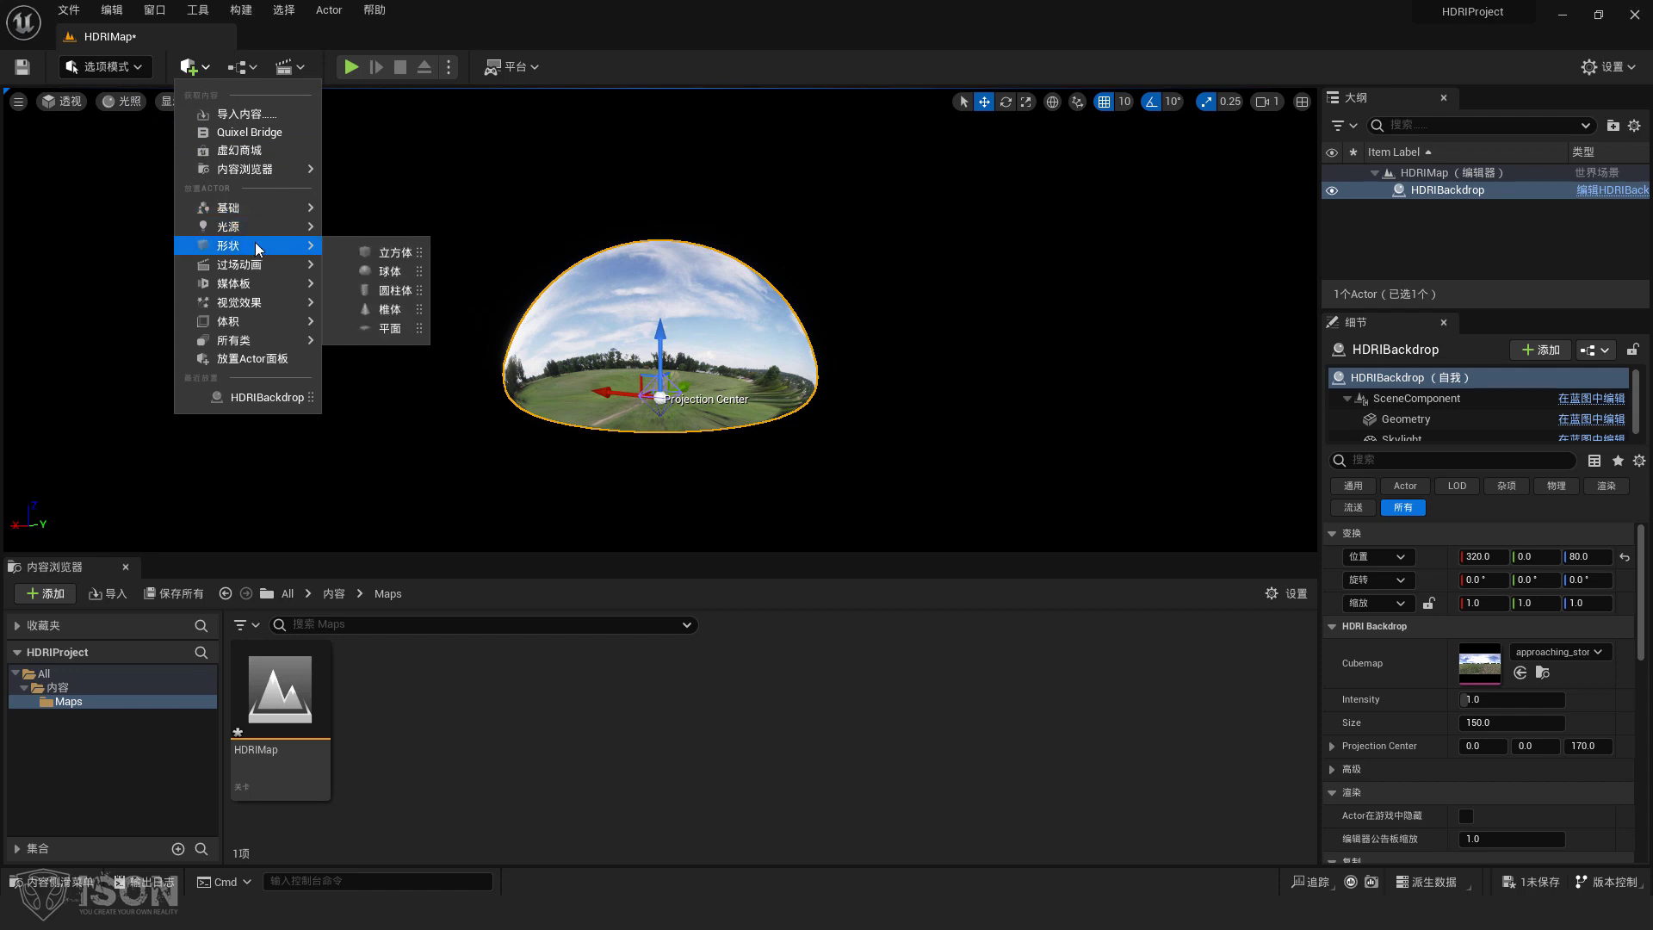
pyautogui.click(393, 271)
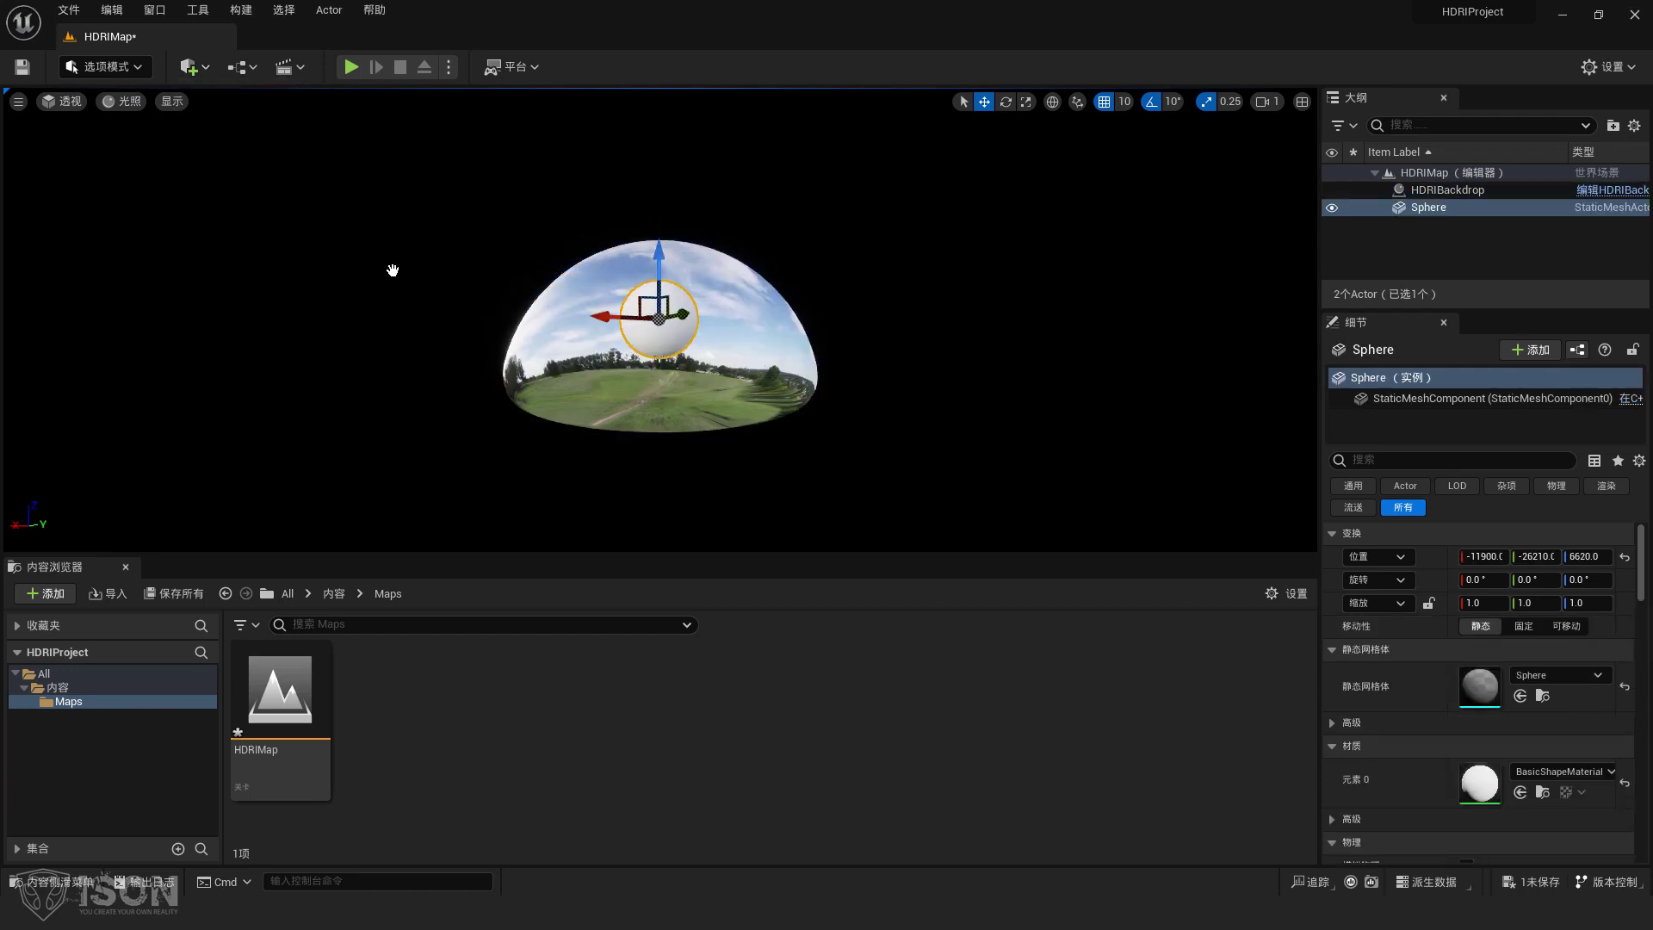
pyautogui.click(1625, 560)
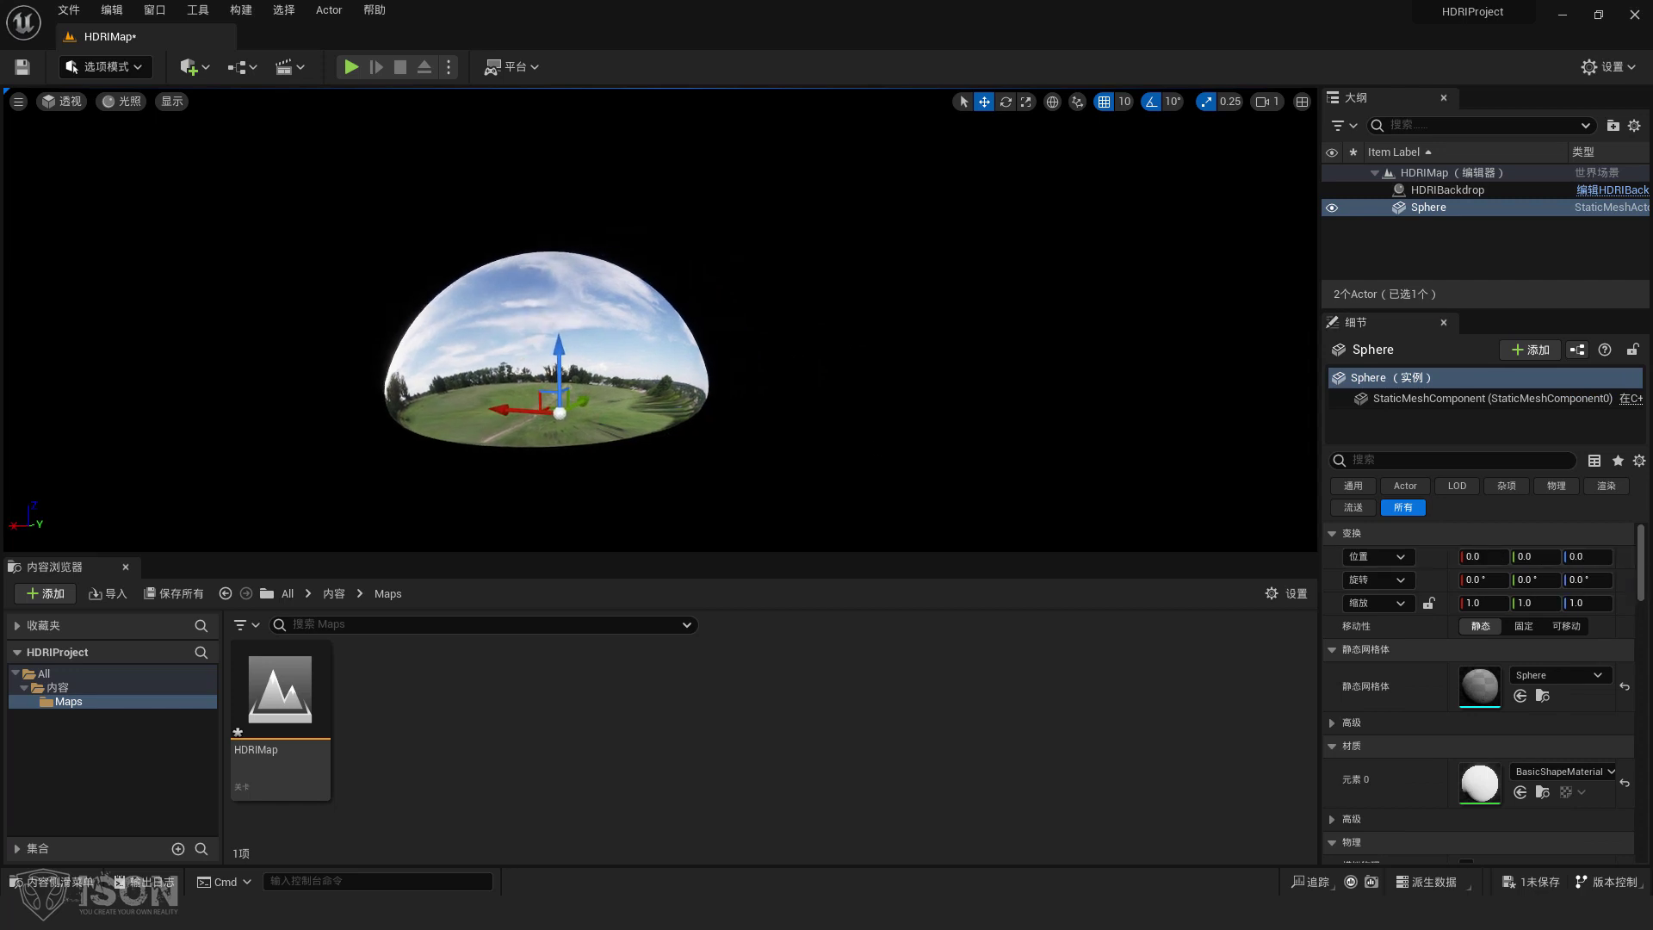
# - Raise the sphere above the backdrop's ground to a Z location of 120
pyautogui.press('f')
pyautogui.moveTo(923, 313); pyautogui.dragTo(923, 392)
pyautogui.moveTo(661, 257); pyautogui.dragTo(670, 131)
pyautogui.press('f')
pyautogui.keyDown('alt'); pyautogui.moveTo(749, 192); pyautogui.dragTo(749, 301); pyautogui.keyUp('alt')
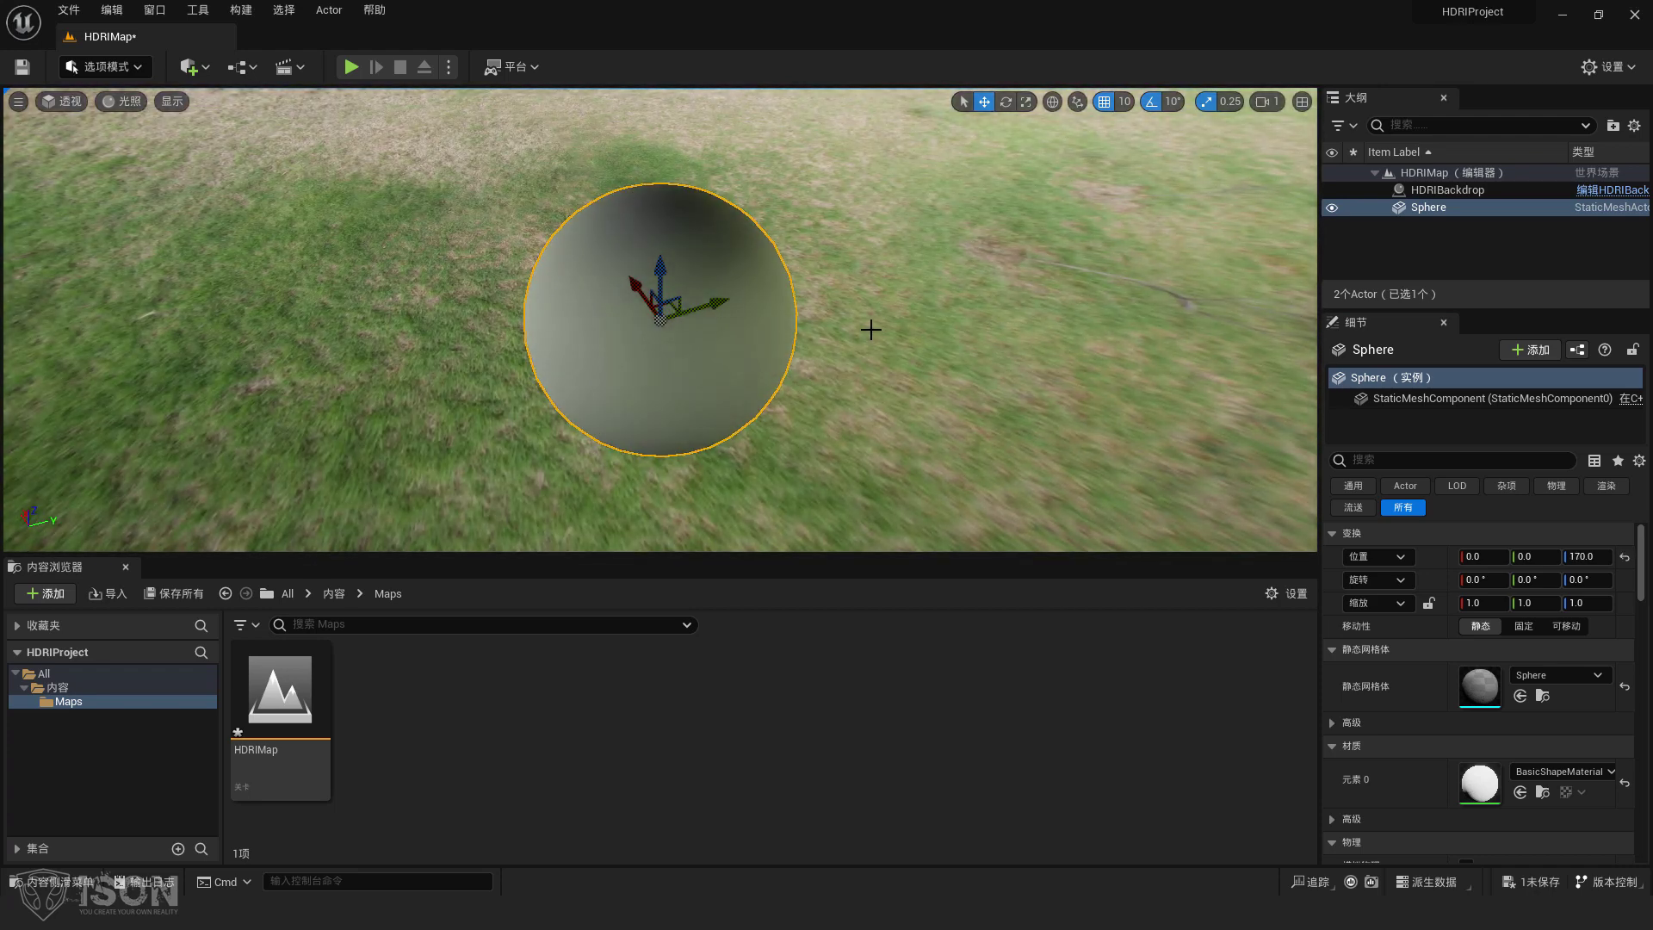
pyautogui.moveTo(870, 332); pyautogui.dragTo(871, 258, button='right')
pyautogui.press('f')
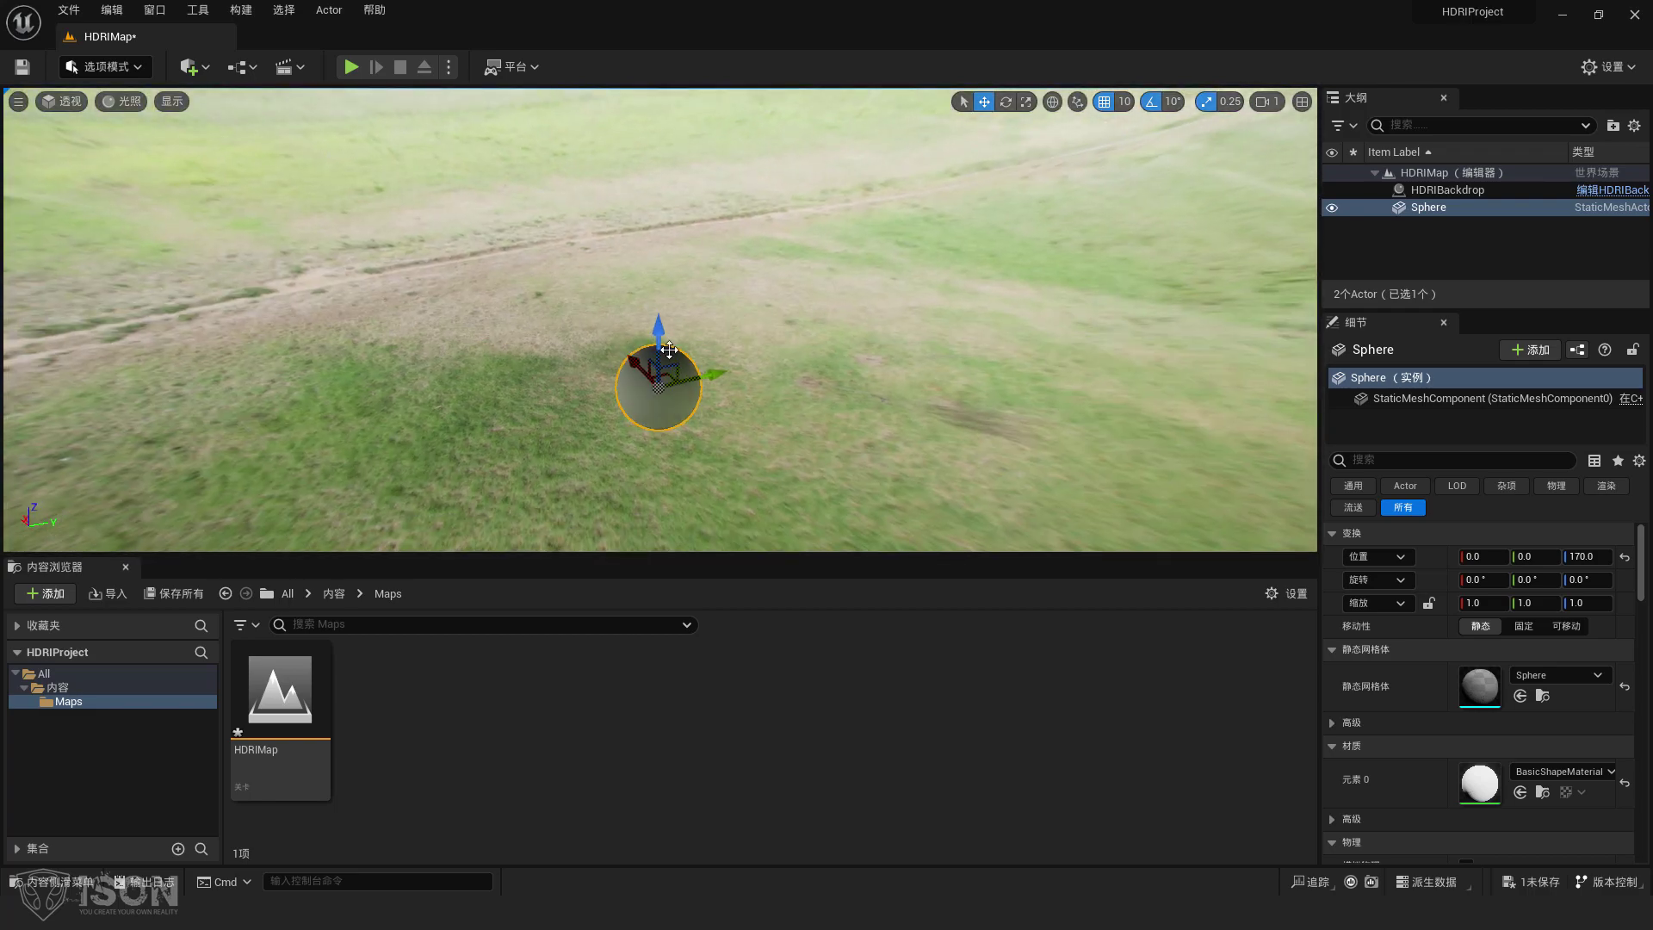
pyautogui.moveTo(669, 349); pyautogui.dragTo(669, 386)
# - Add a cube shape and move it near the sphere to location X 260, Y 40, Z 130
pyautogui.click(201, 70)
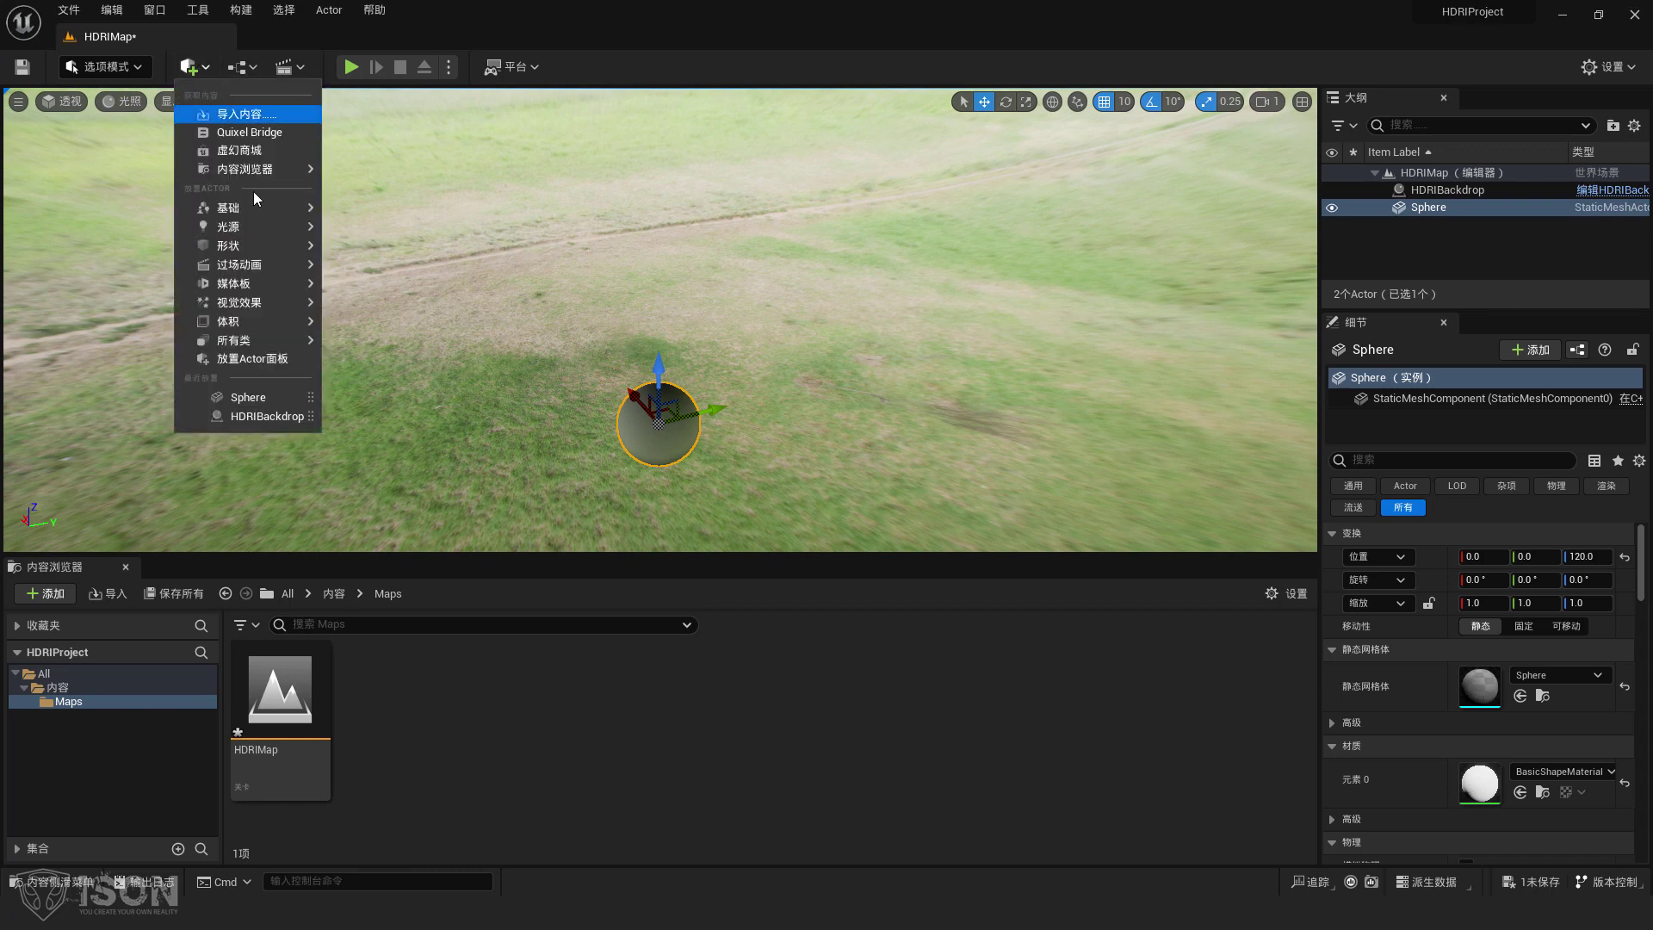
pyautogui.moveTo(255, 208)
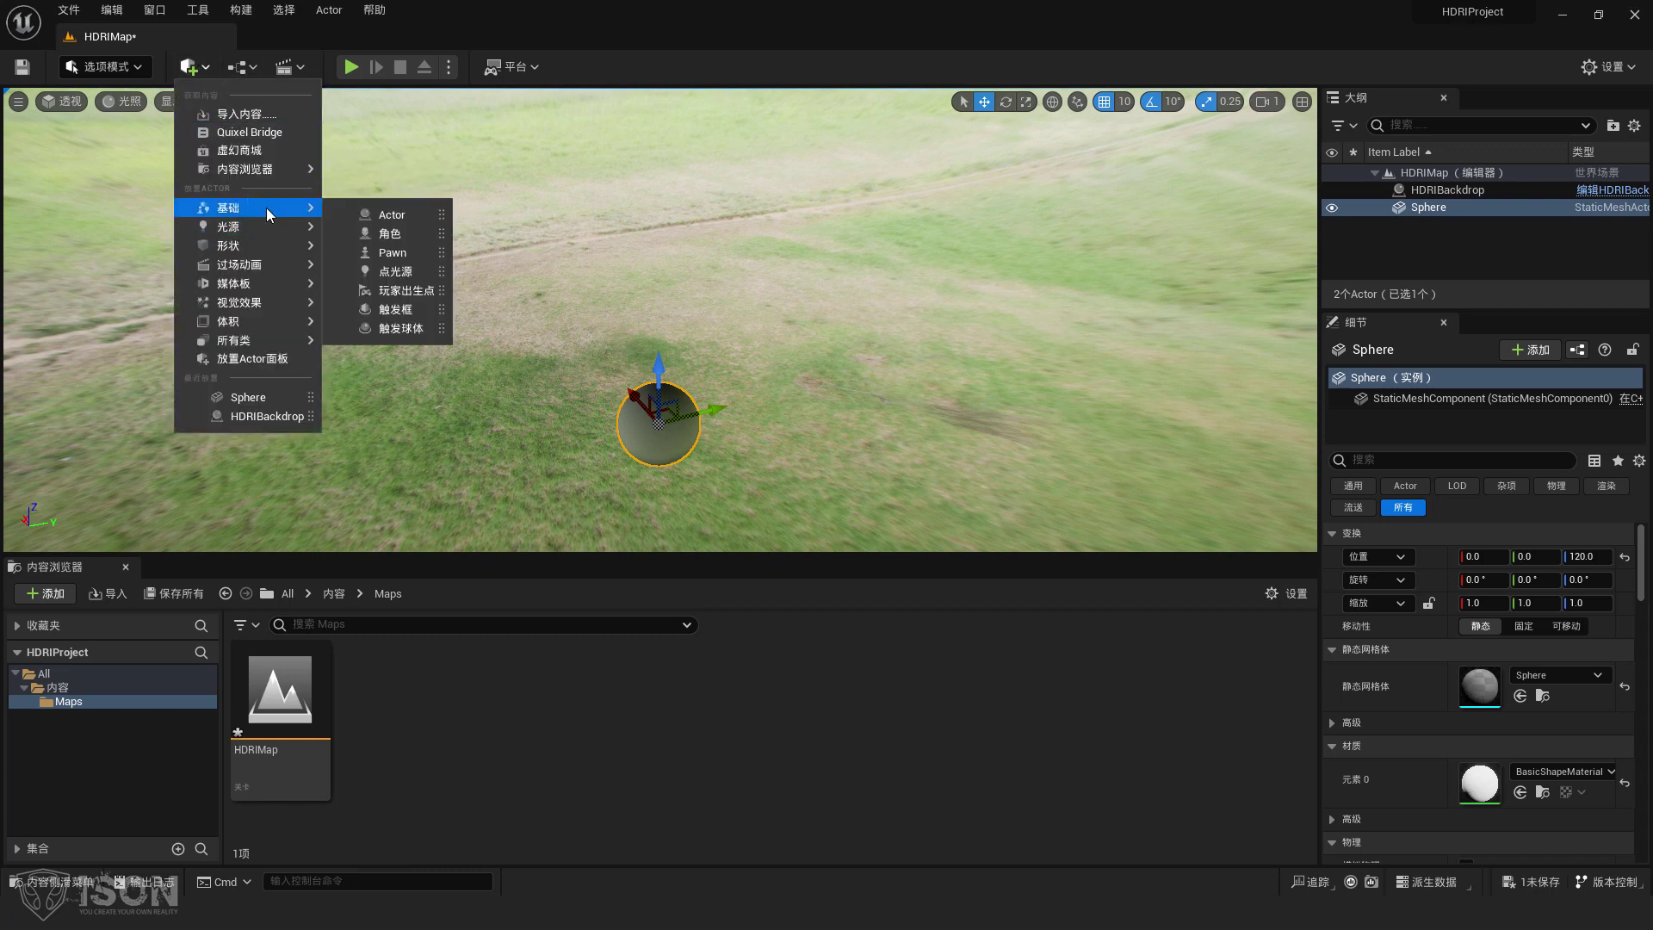
pyautogui.moveTo(283, 241)
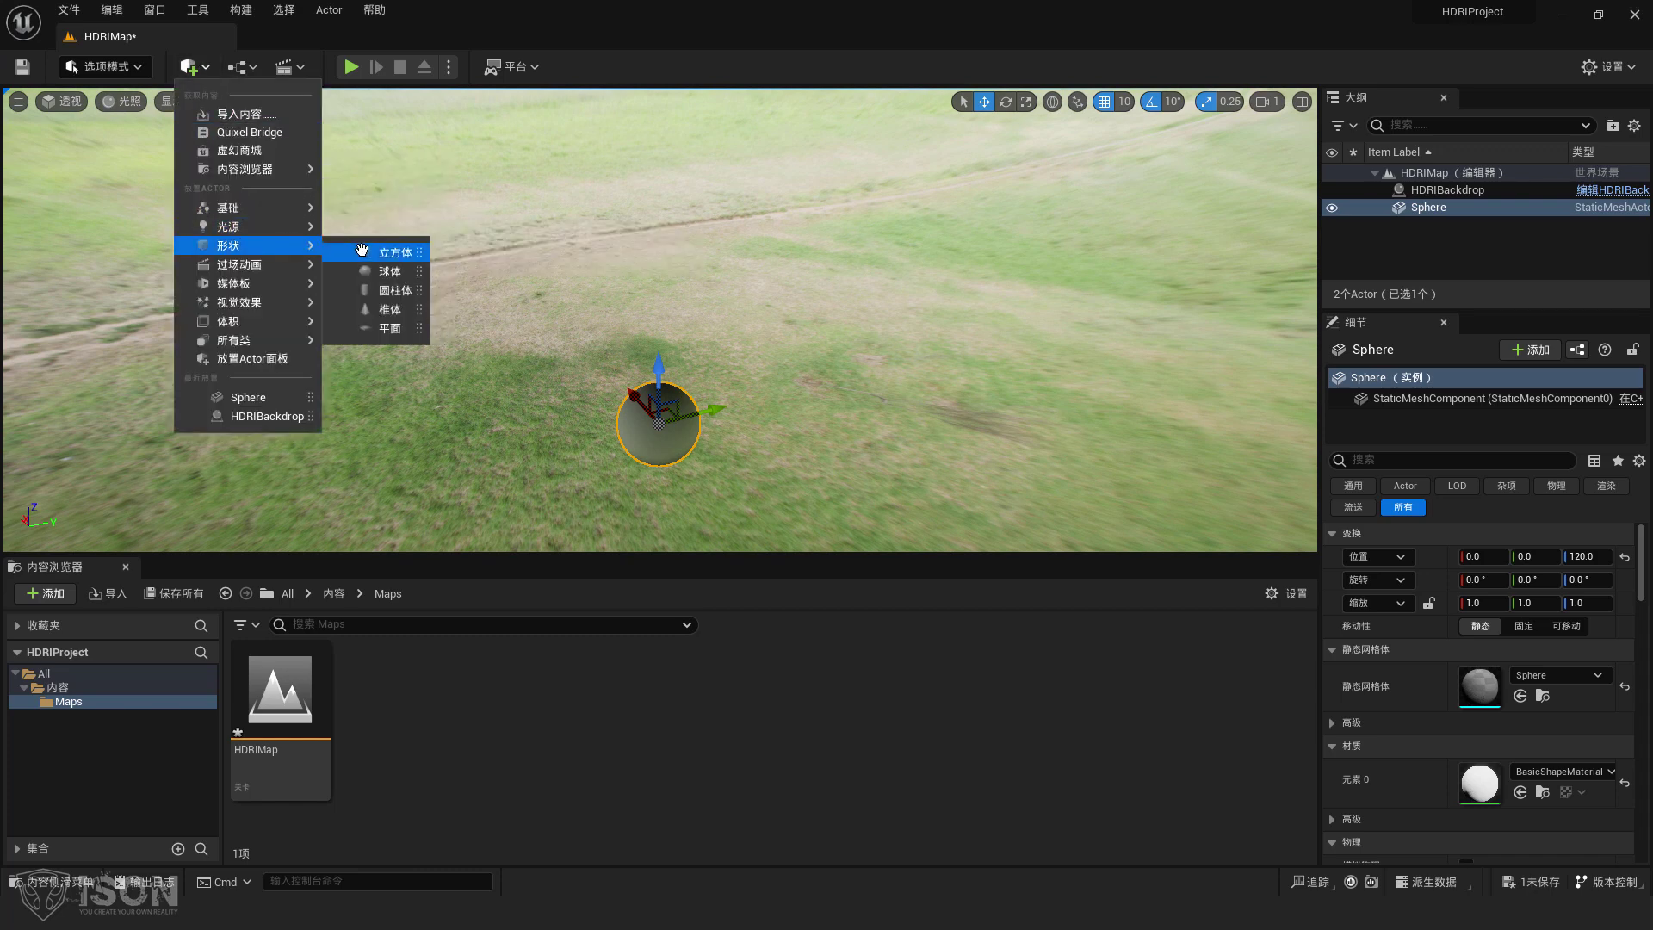
pyautogui.click(394, 251)
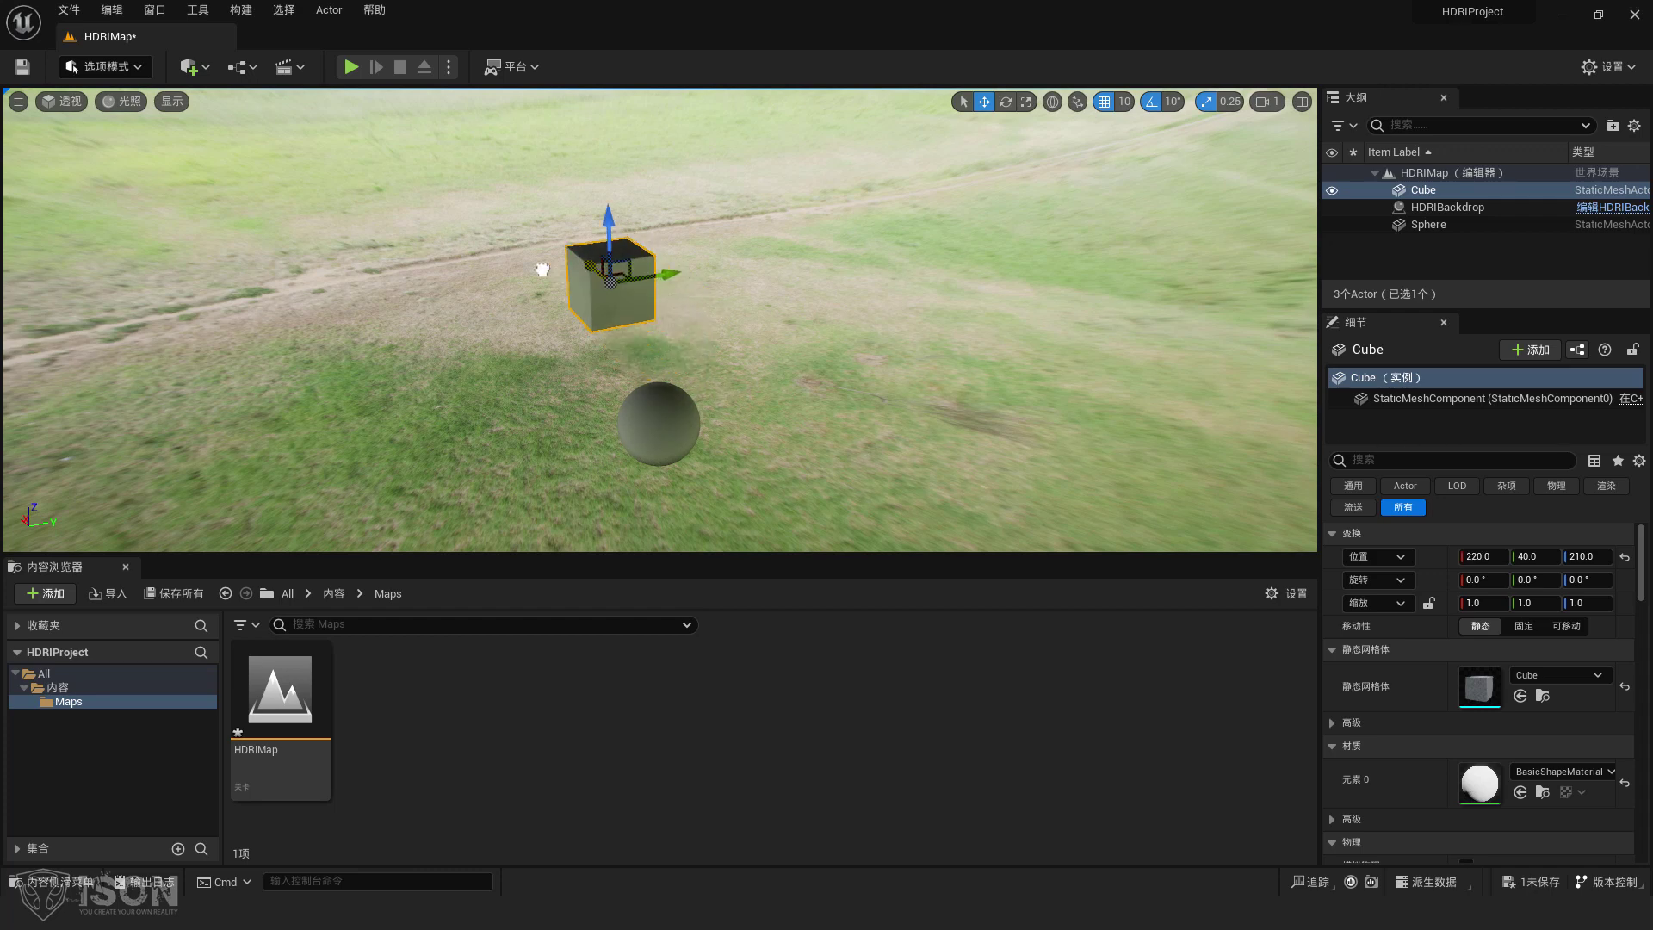
pyautogui.moveTo(607, 226); pyautogui.dragTo(642, 280)
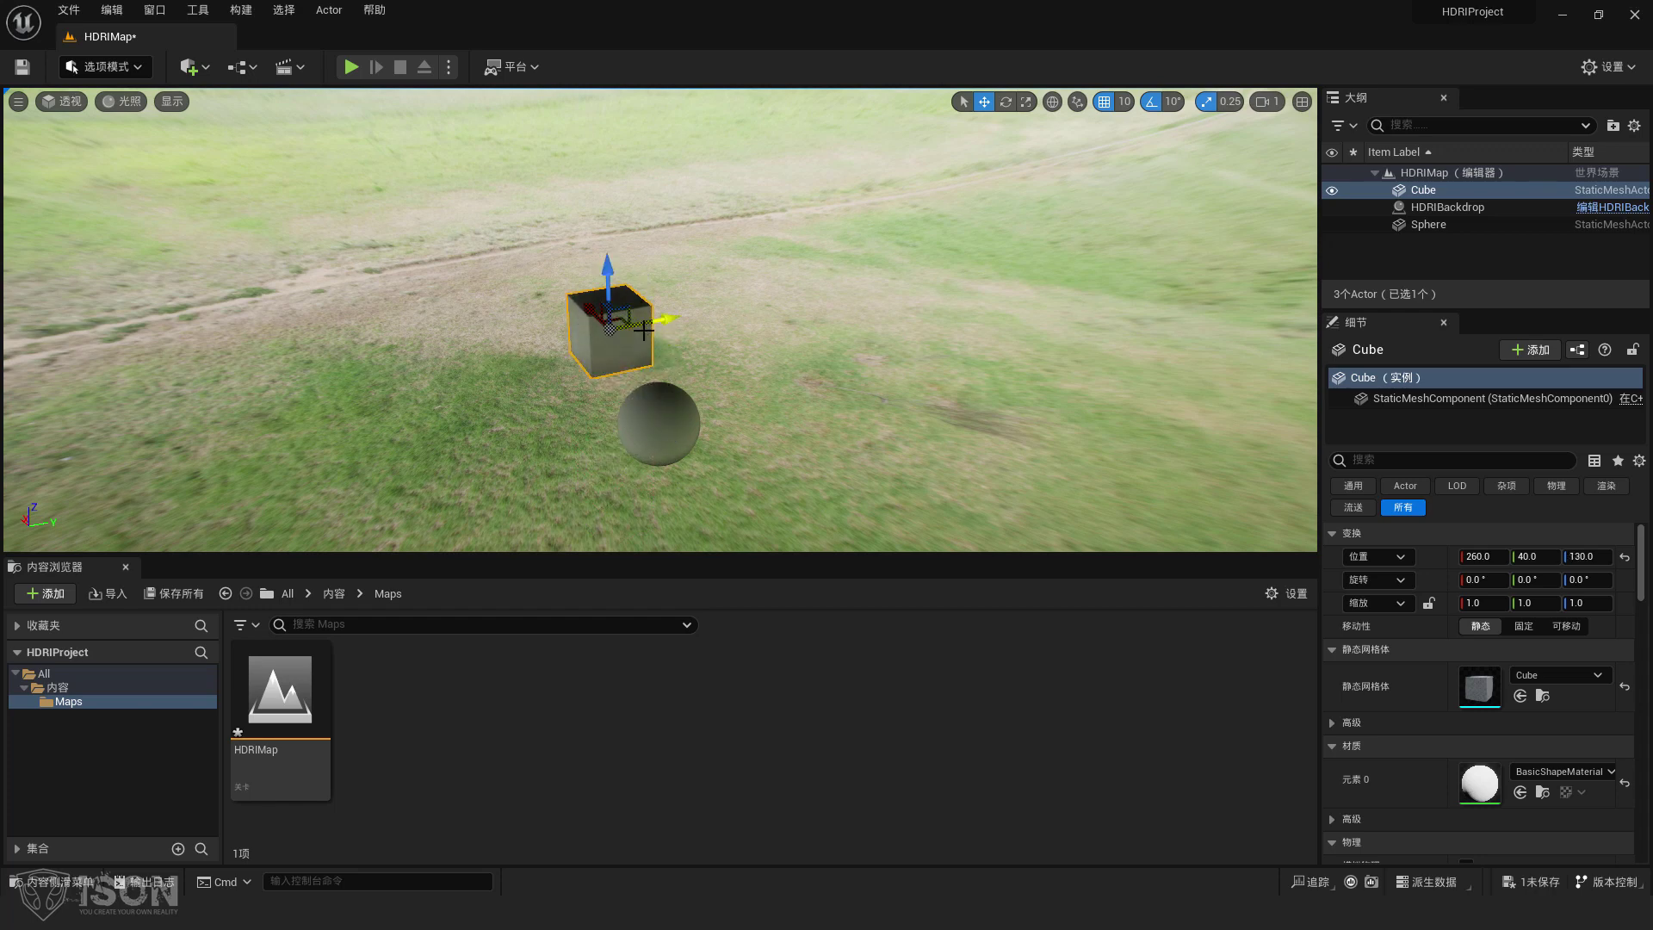
# - Place a directional light on the ground between the cube and the sphere
pyautogui.moveTo(668, 362); pyautogui.dragTo(702, 396, button='right')
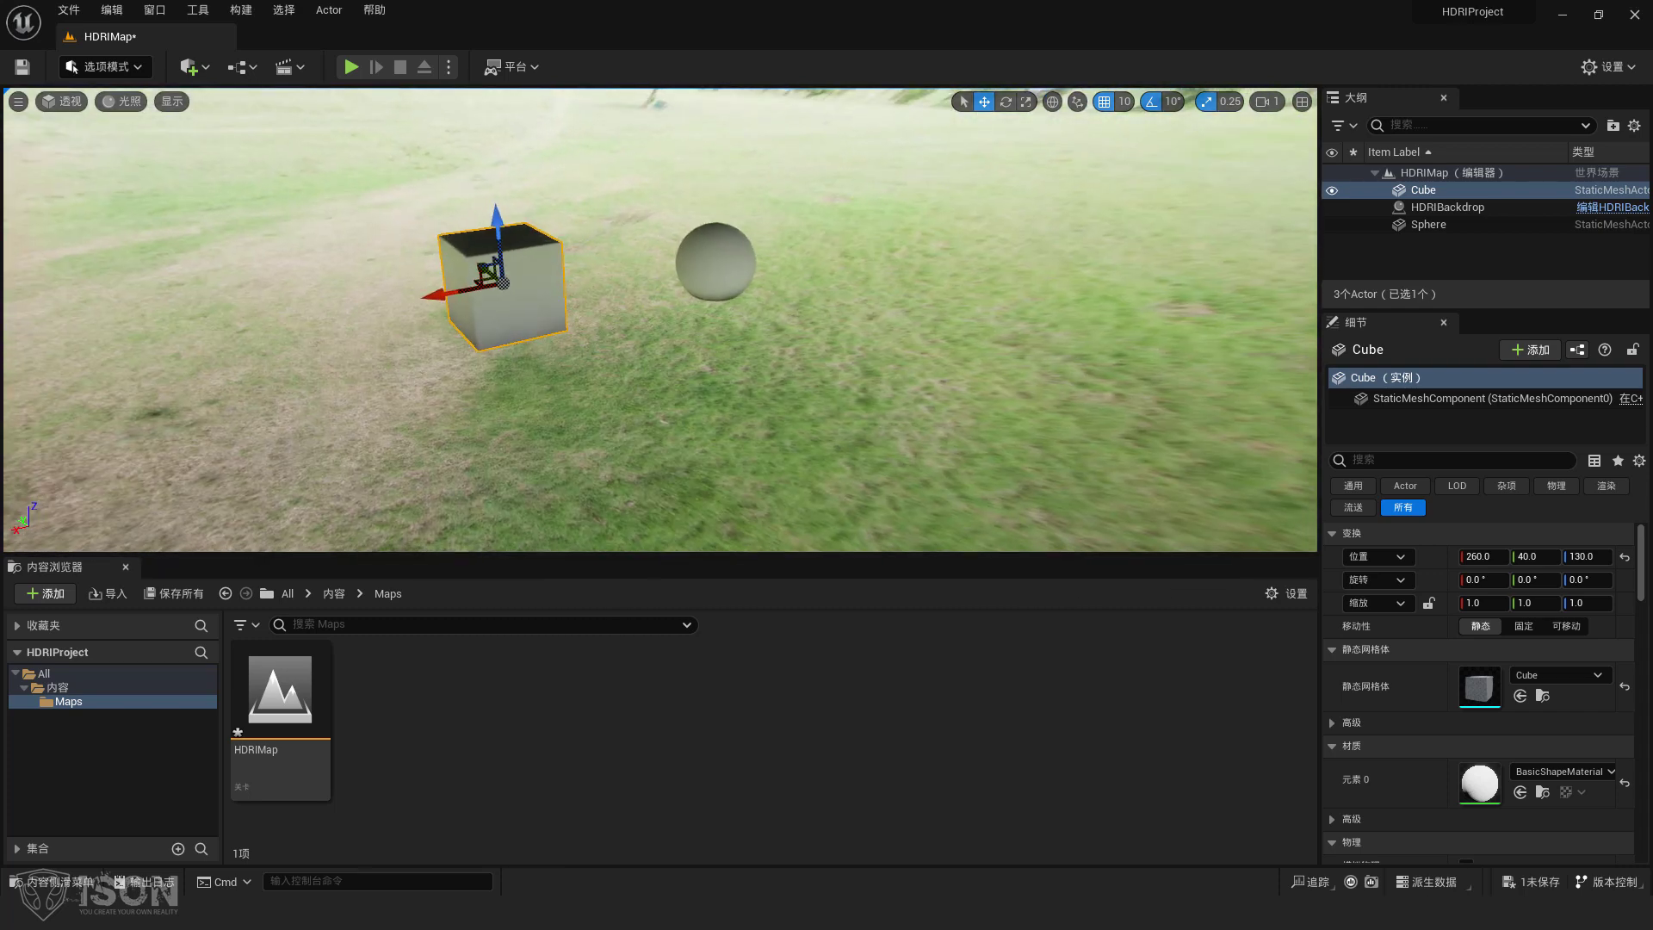
pyautogui.click(189, 72)
pyautogui.moveTo(272, 225)
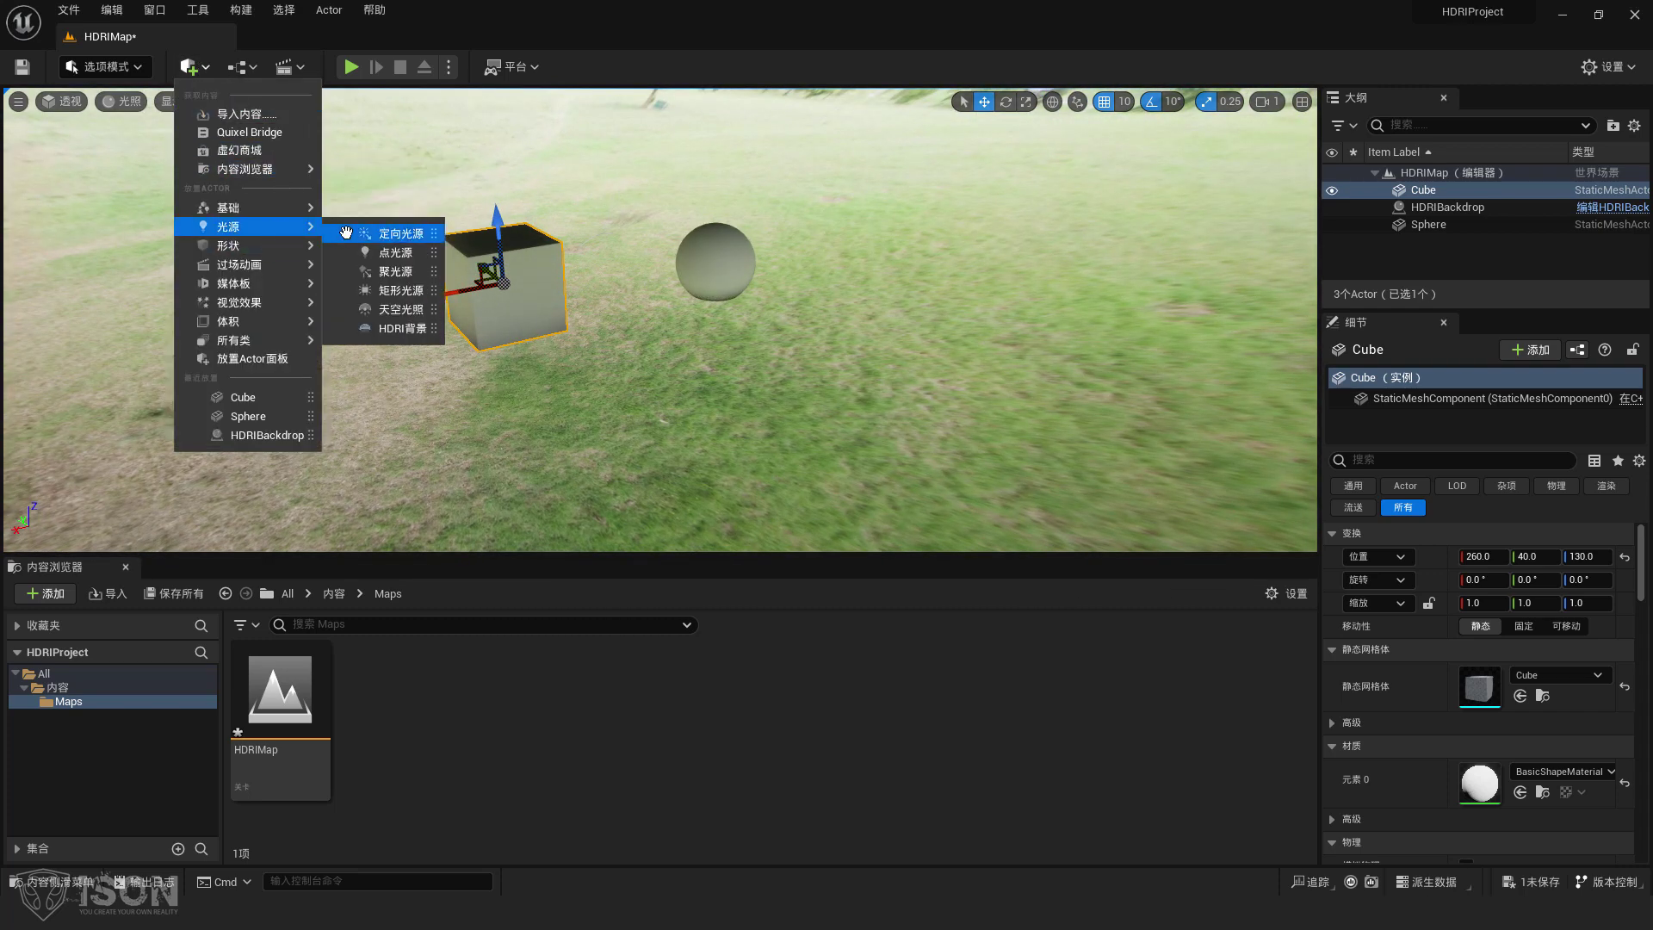
pyautogui.moveTo(346, 233); pyautogui.dragTo(689, 298)
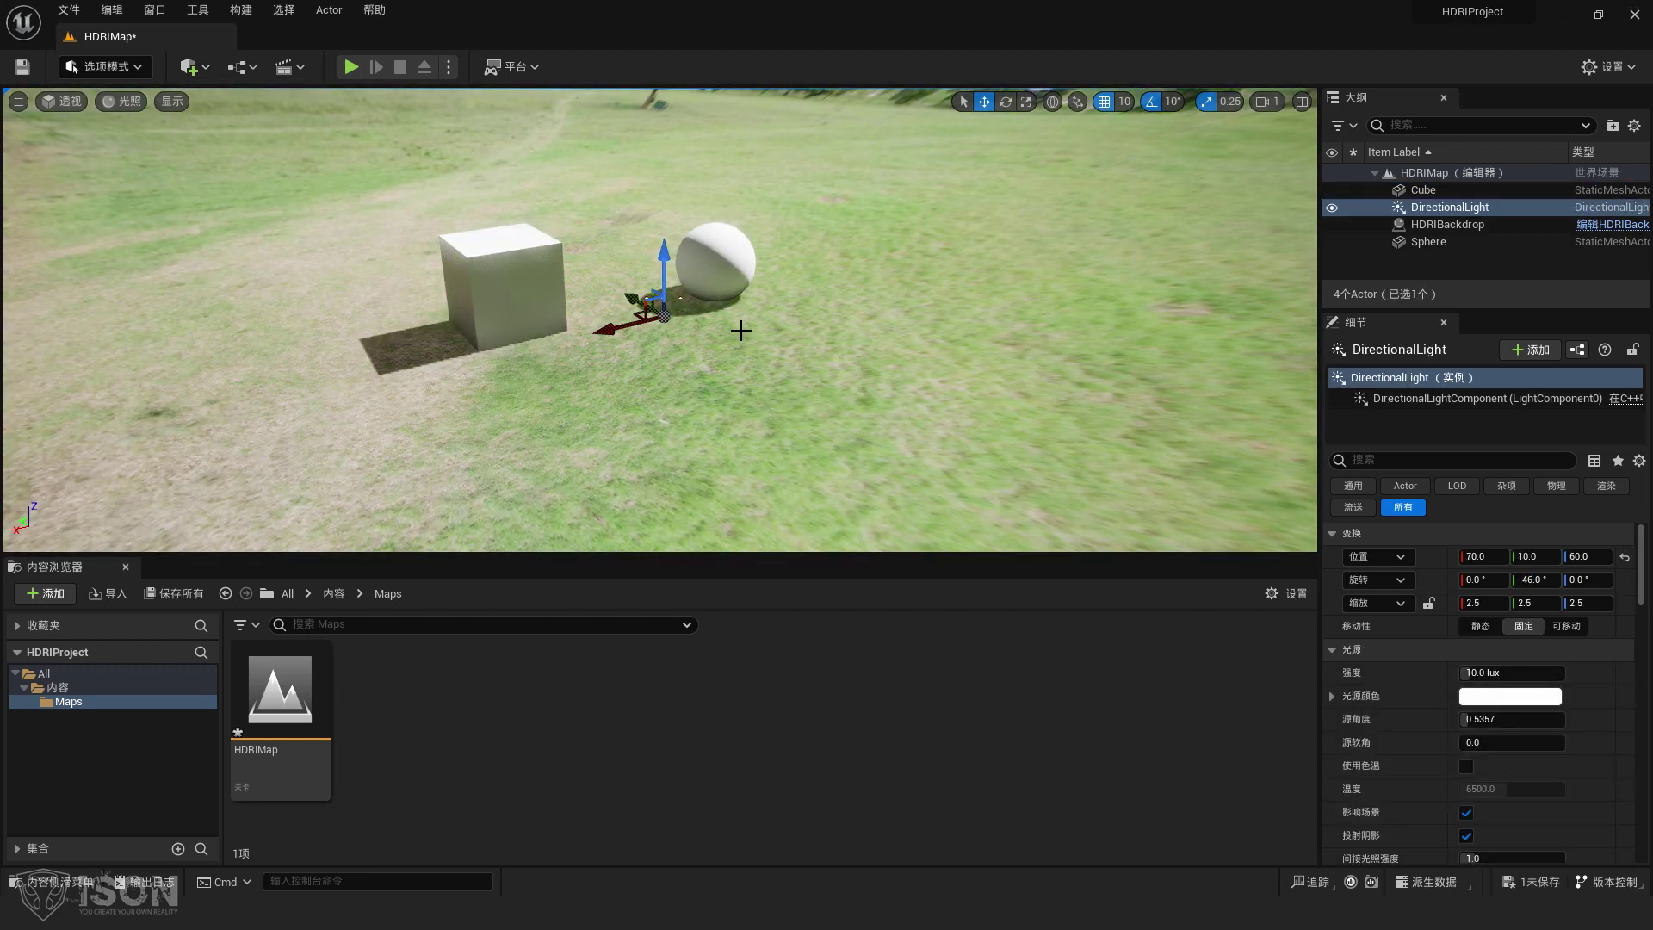
# - Rotate the directional light interactively to adjust the direction of the cube's and sphere's shadows on the ground
pyautogui.hotkey('ctrl', 'l')
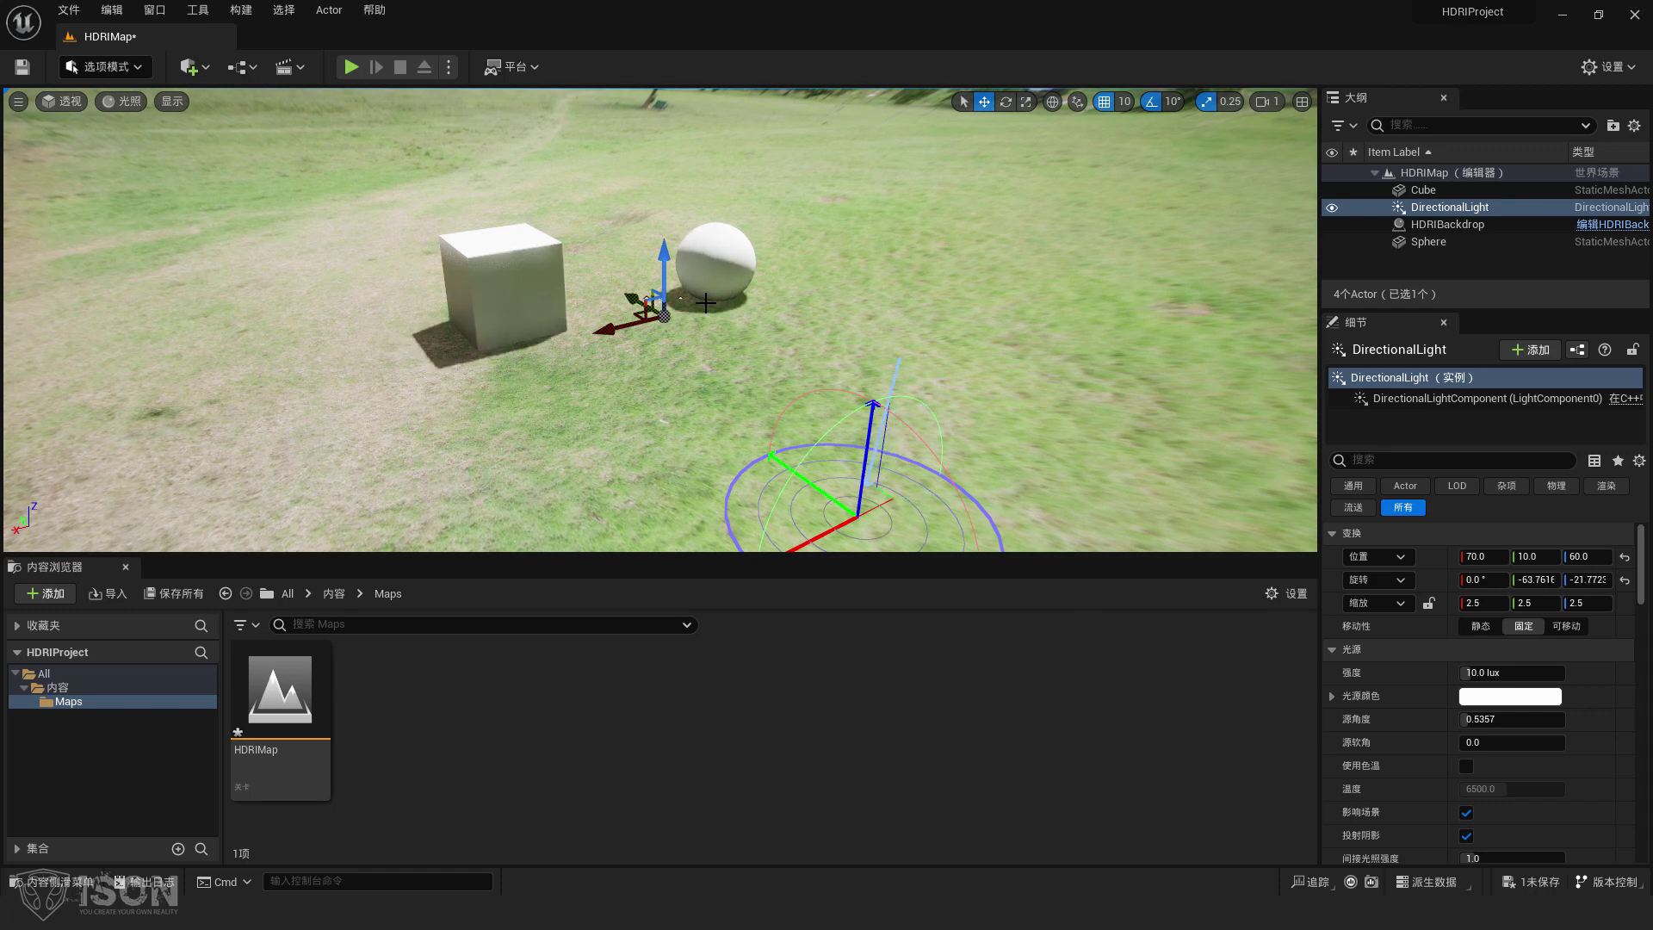
pyautogui.hotkey('ctrl', 'l')
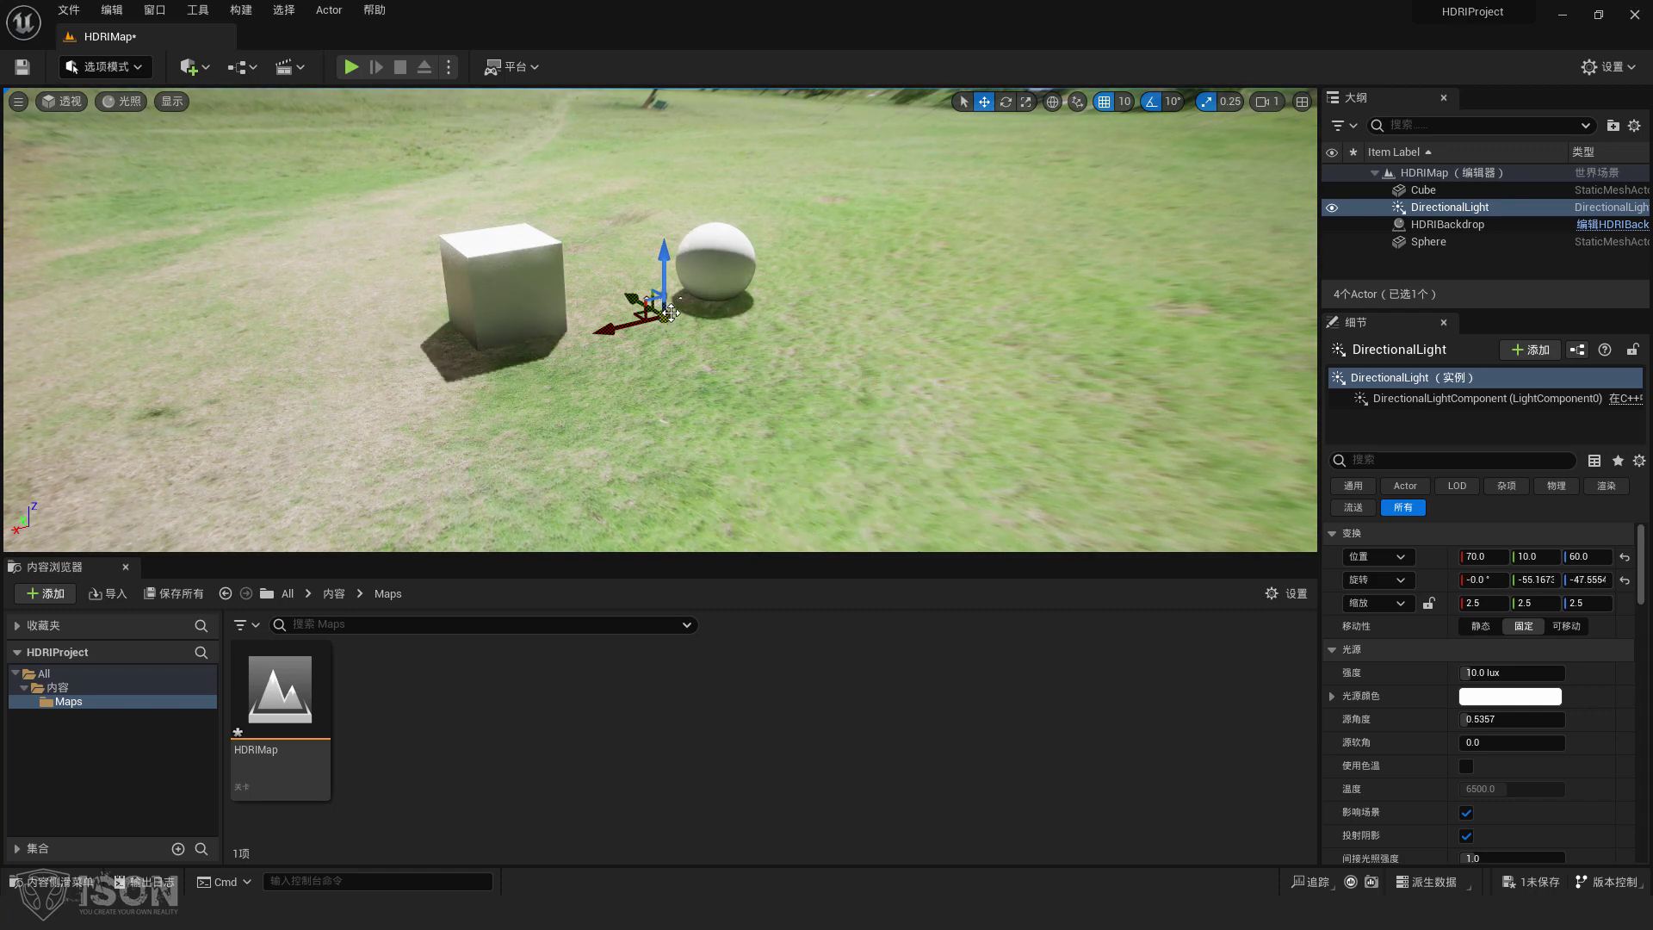
pyautogui.hotkey('ctrl', 'l')
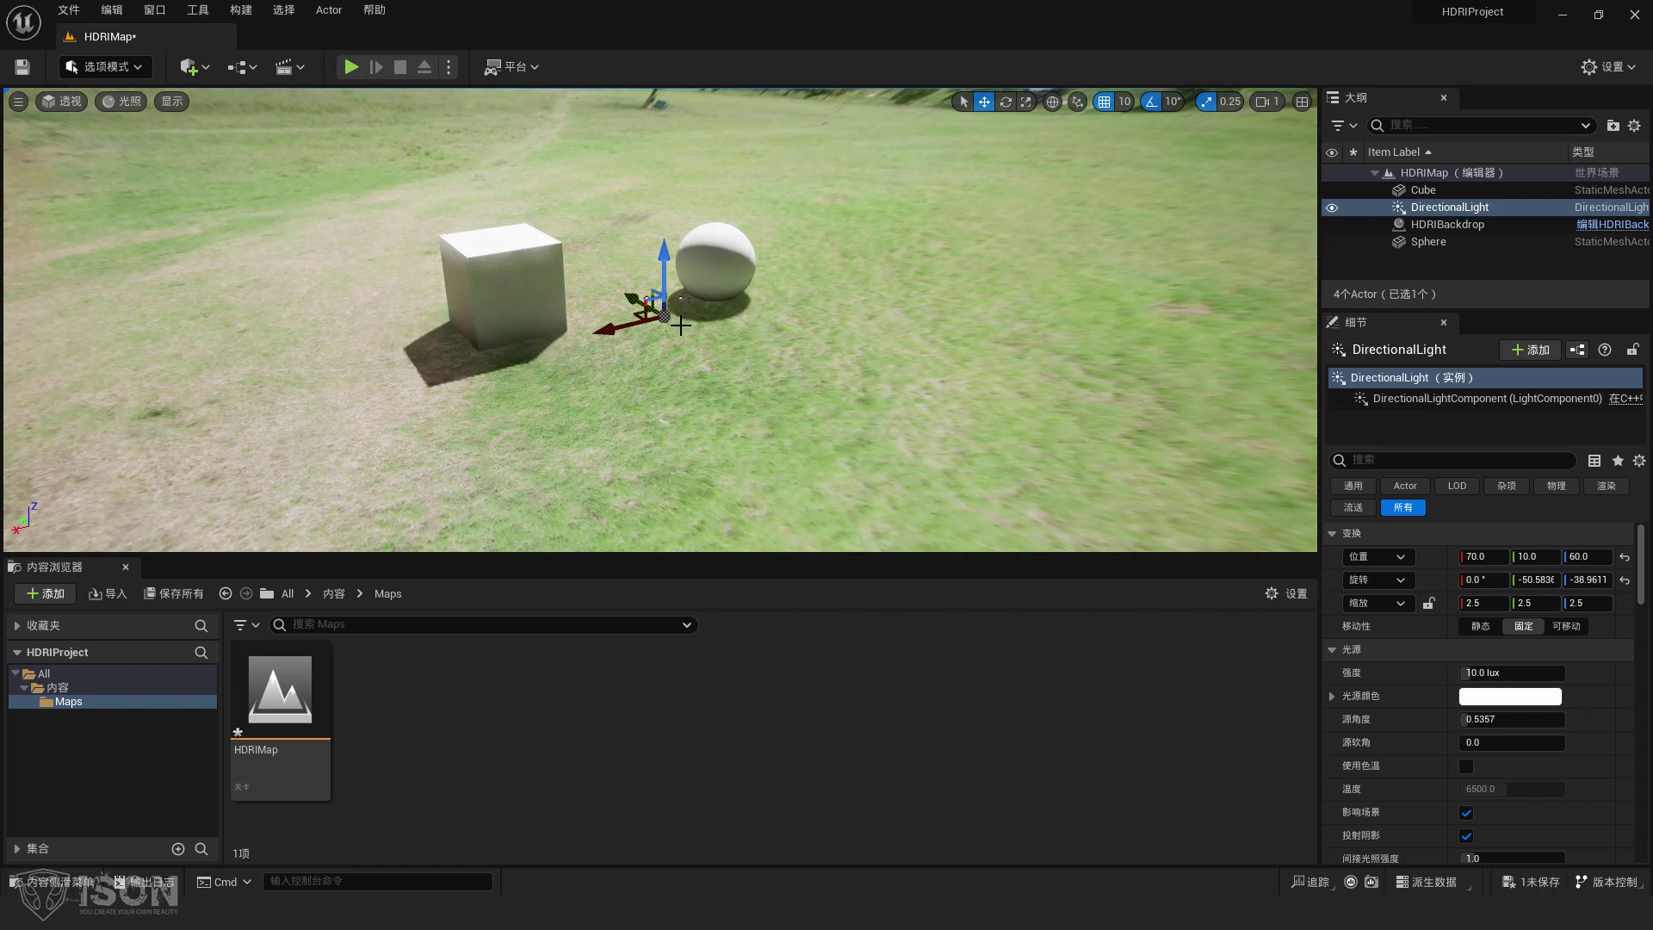
pyautogui.hotkey('ctrl', 'l')
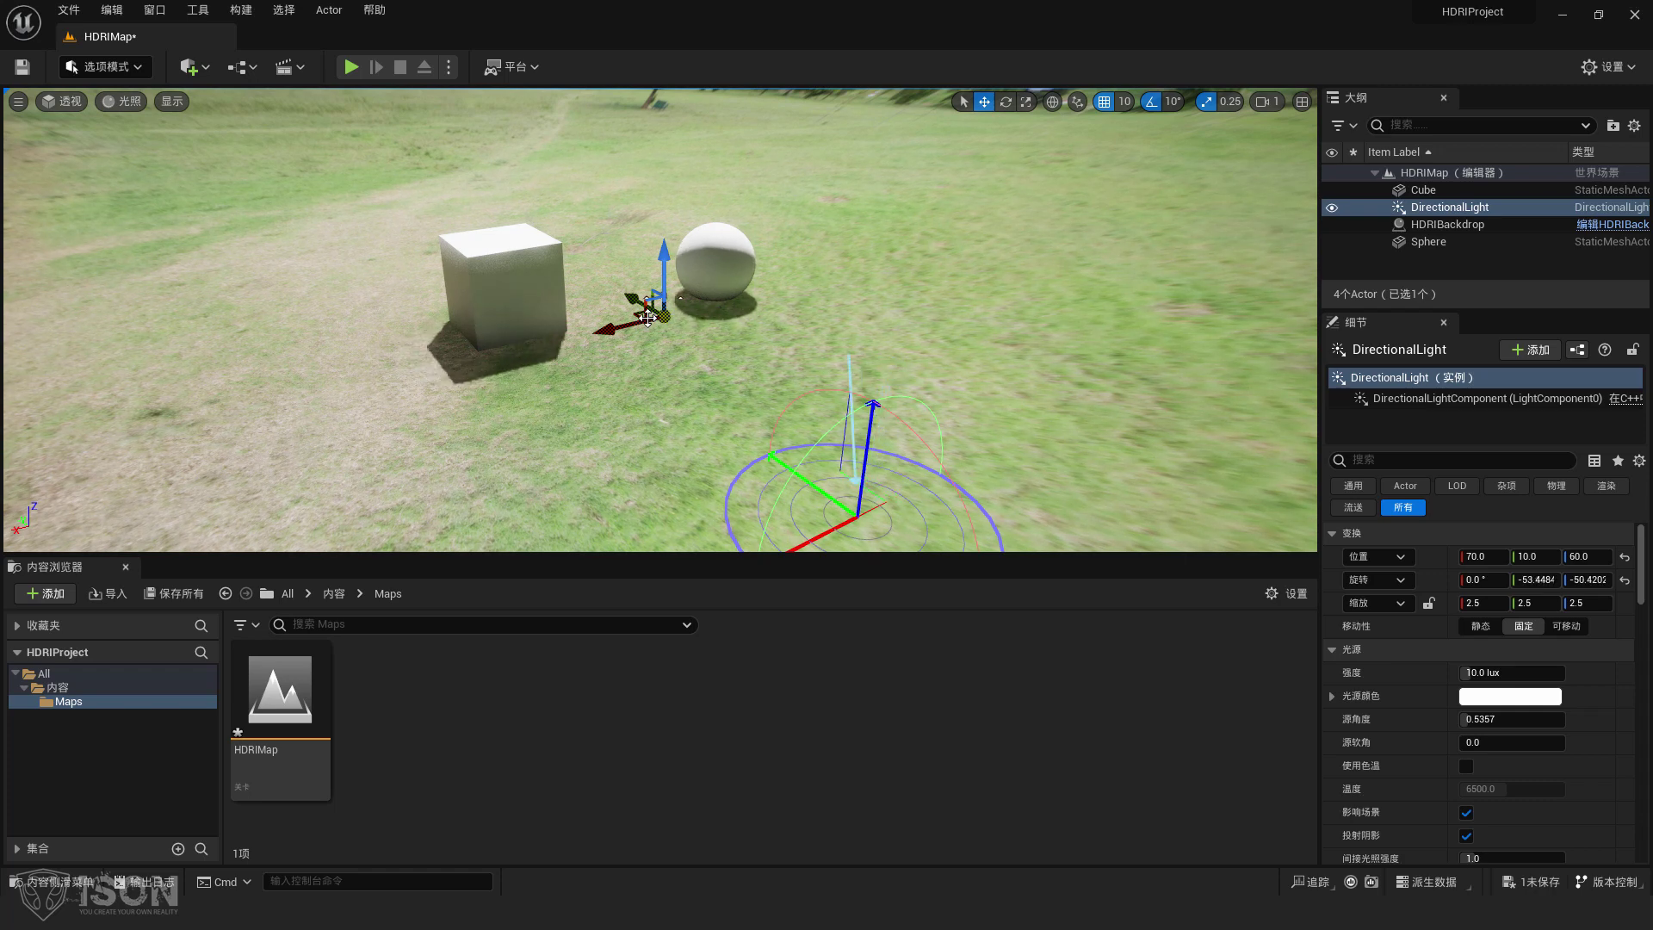
pyautogui.hotkey('ctrl', 'l')
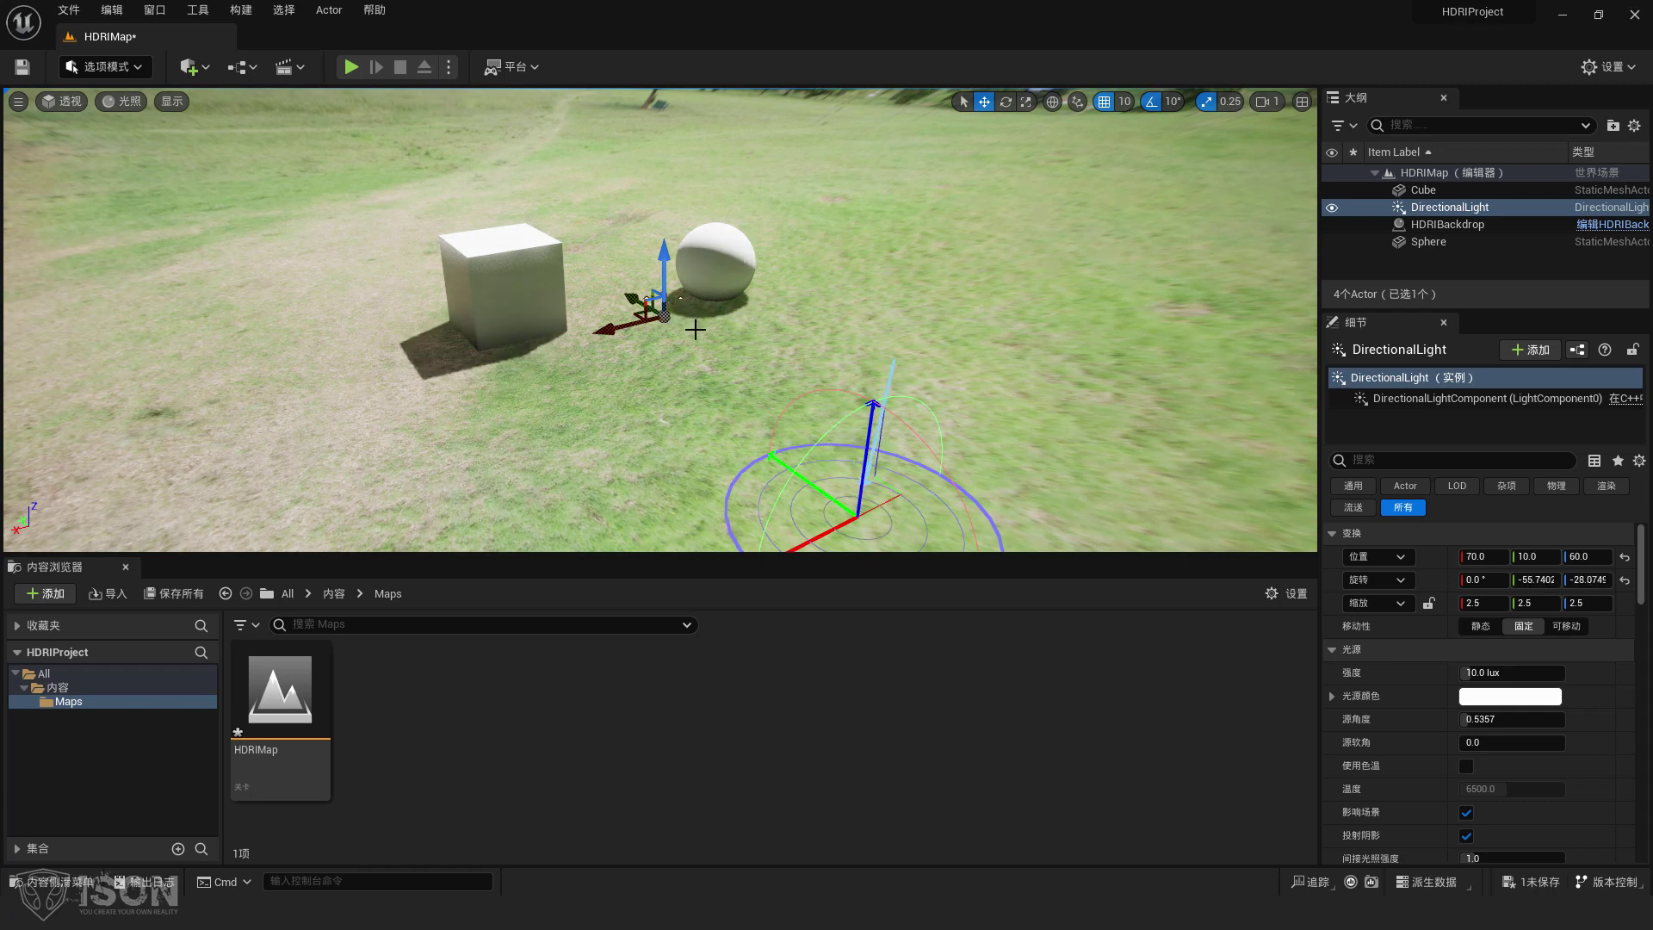
pyautogui.hotkey('ctrl', 'l')
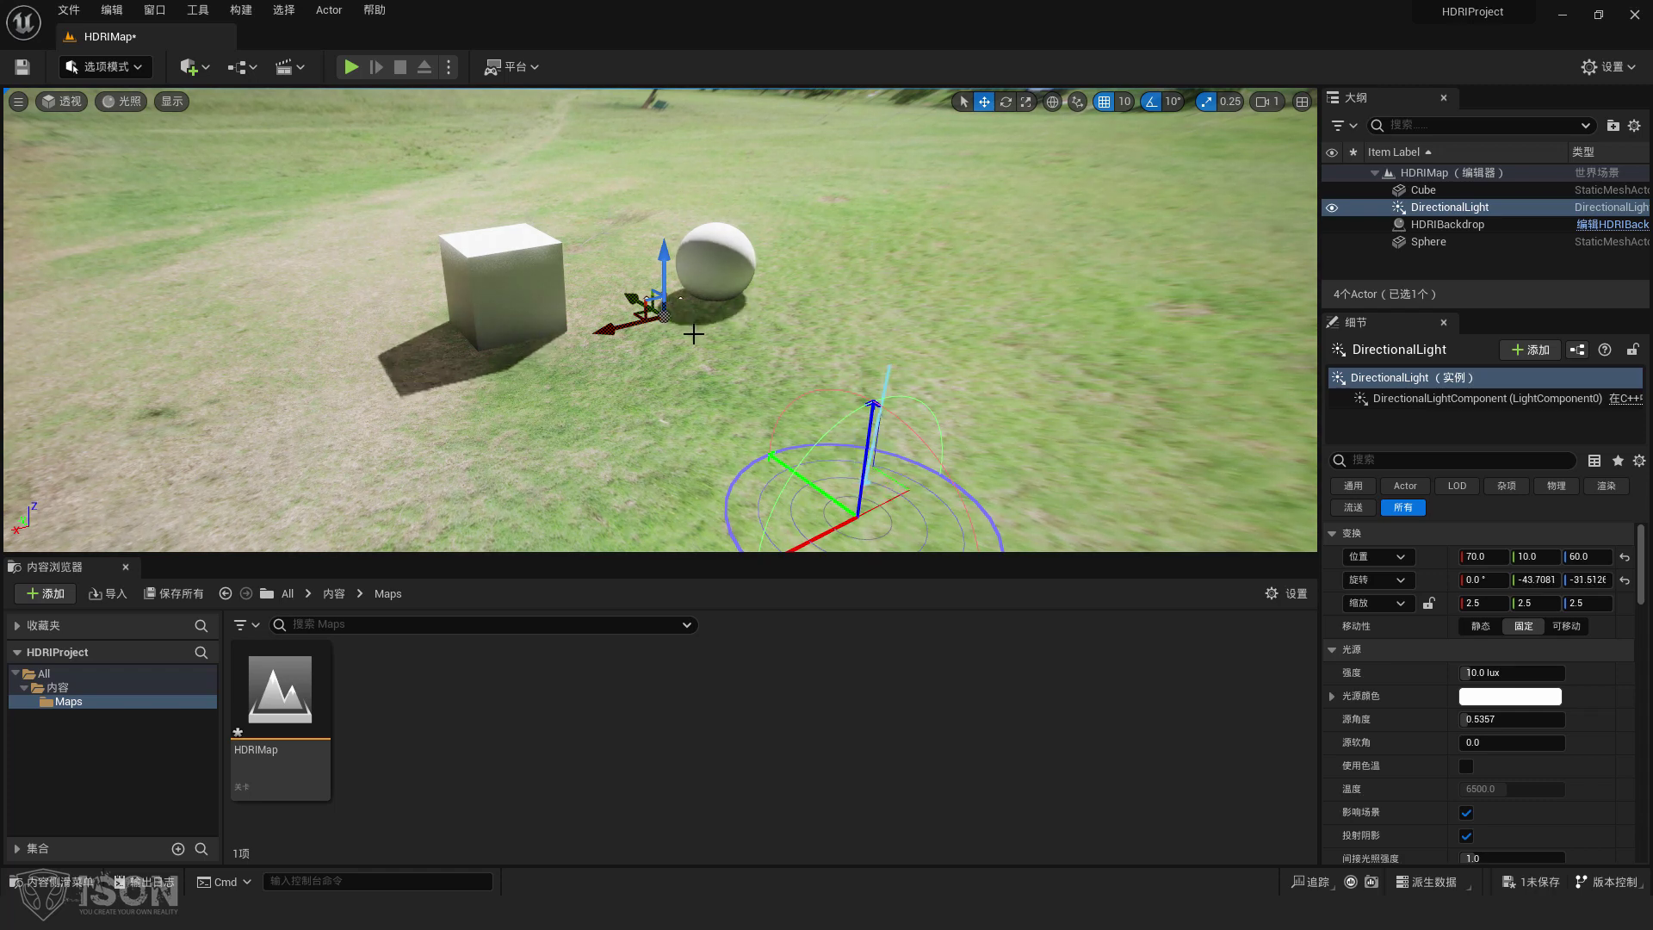
# - Examine the HDRI backdrop dome in wireframe mode and view its approaching_storm_4k cubemap texture
pyautogui.moveTo(761, 332); pyautogui.dragTo(727, 193, button='right')
pyautogui.moveTo(797, 240); pyautogui.dragTo(807, 245, button='right')
pyautogui.click(886, 289)
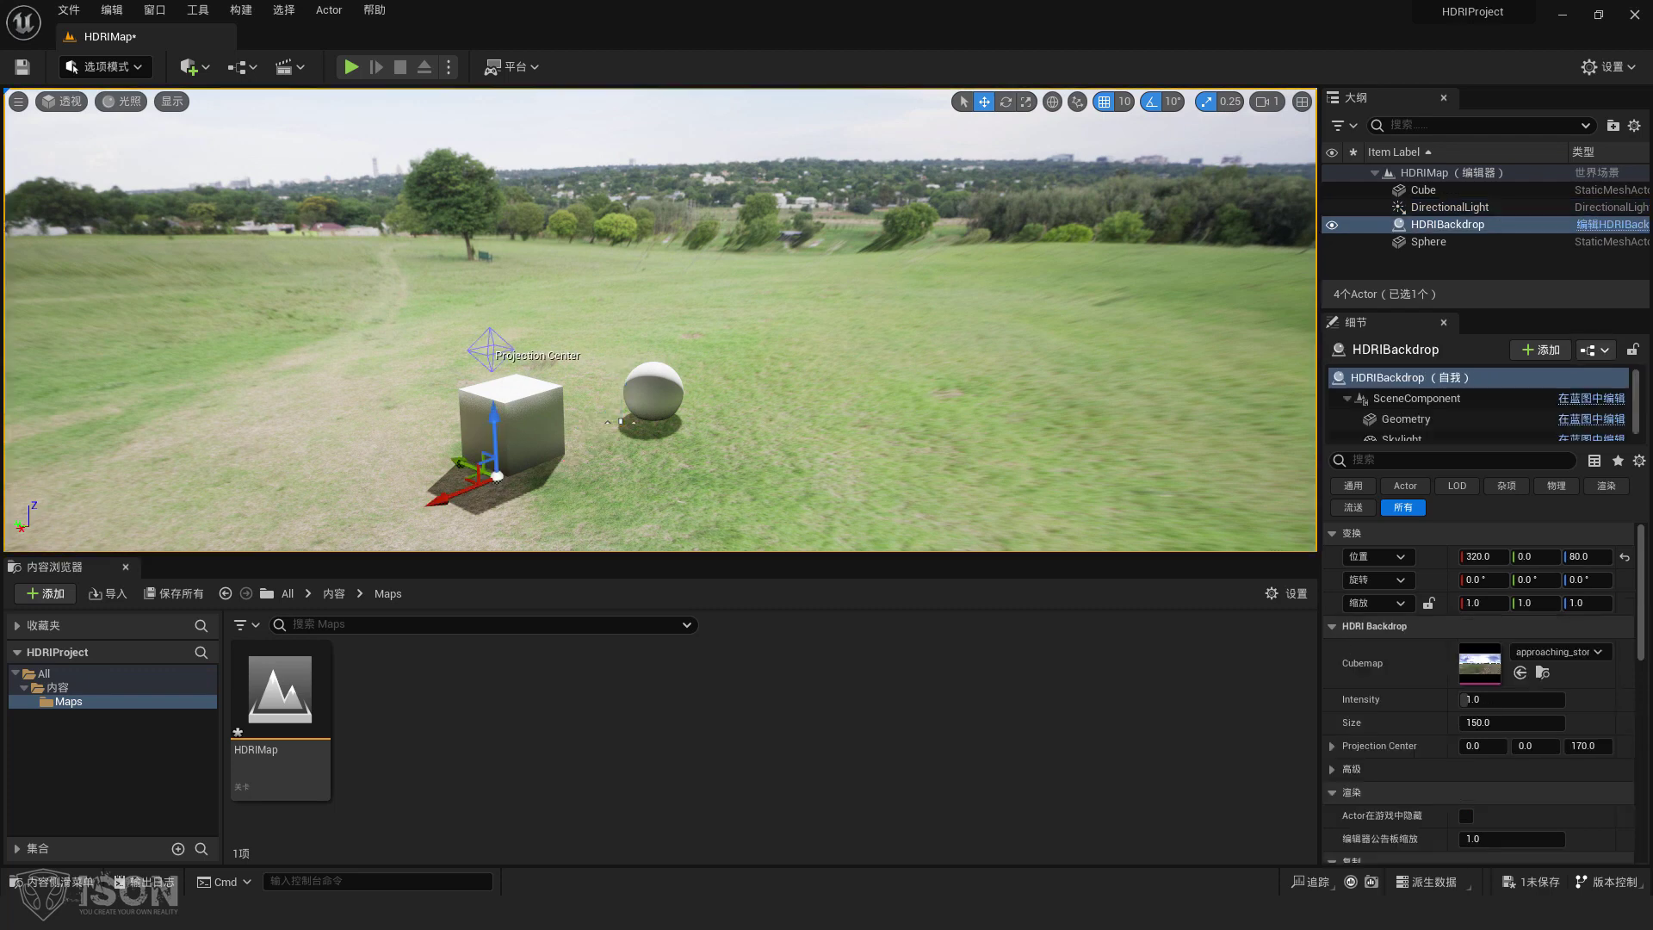
pyautogui.press('f')
pyautogui.click(130, 101)
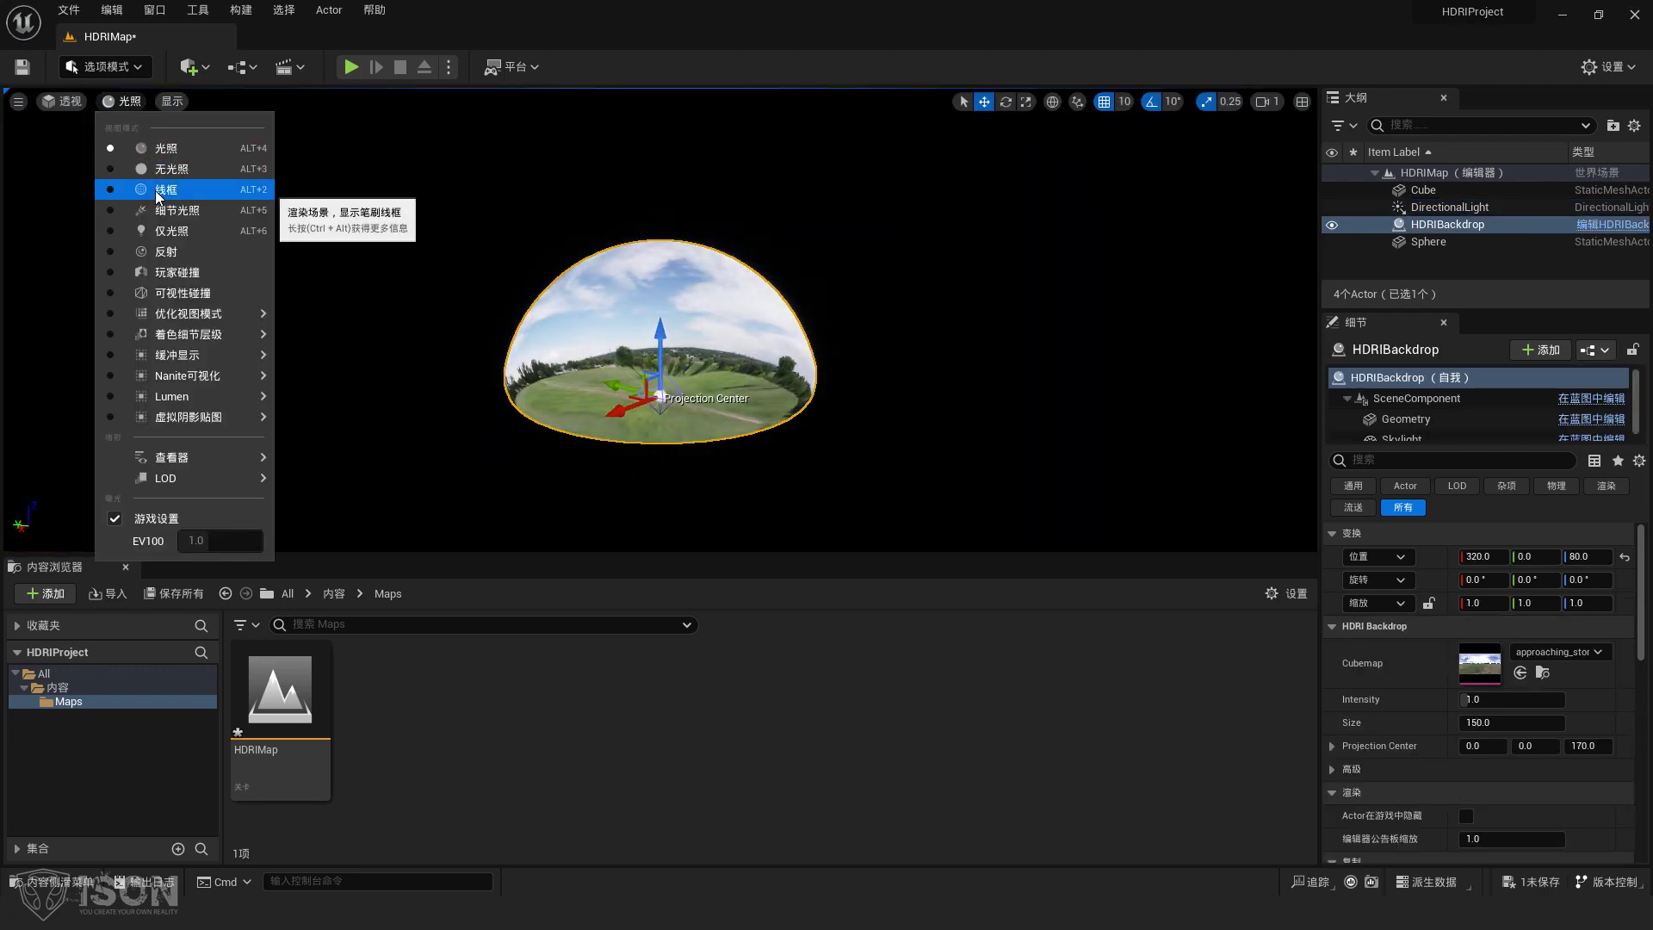
pyautogui.click(156, 191)
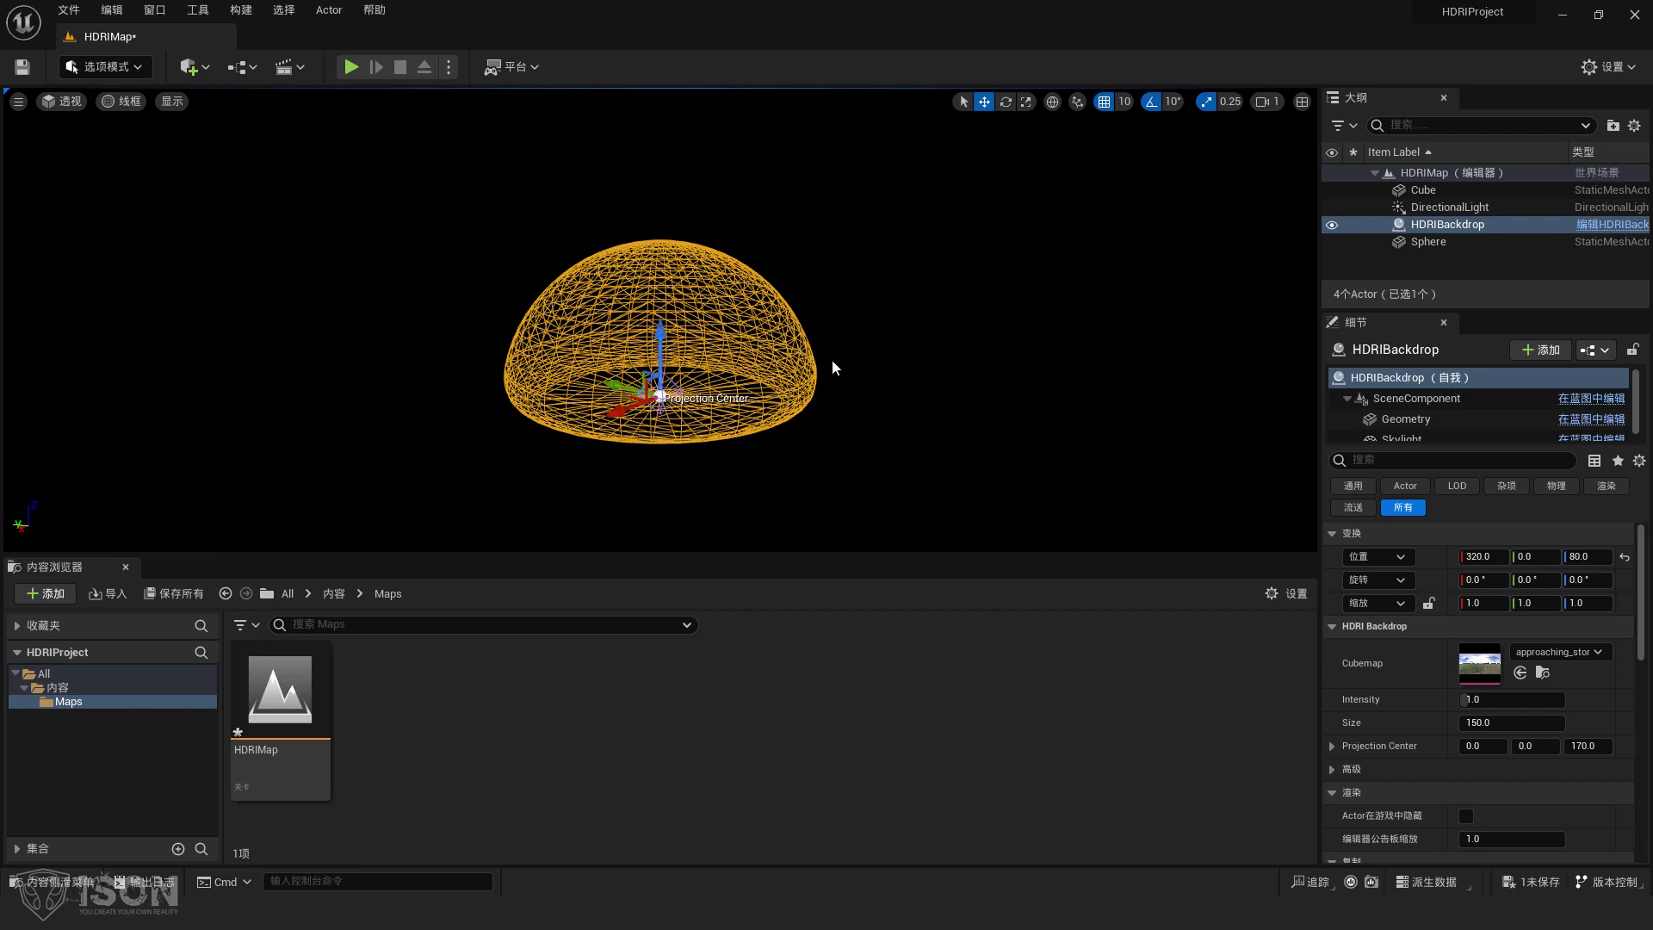
pyautogui.doubleClick(1479, 669)
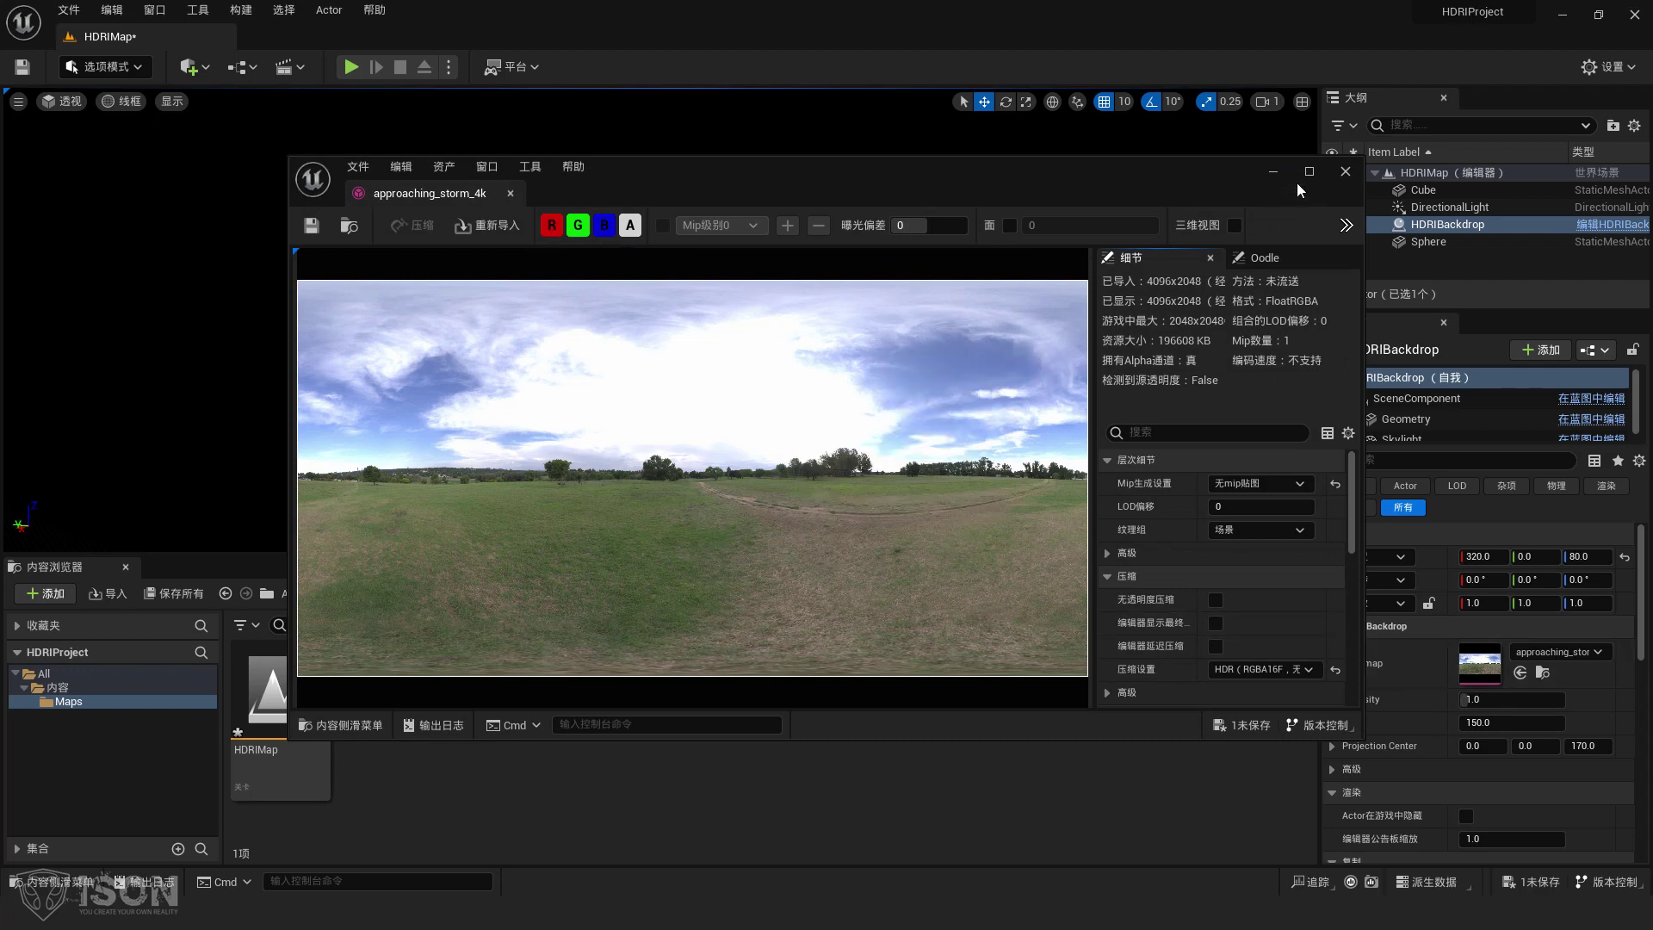
pyautogui.click(1346, 173)
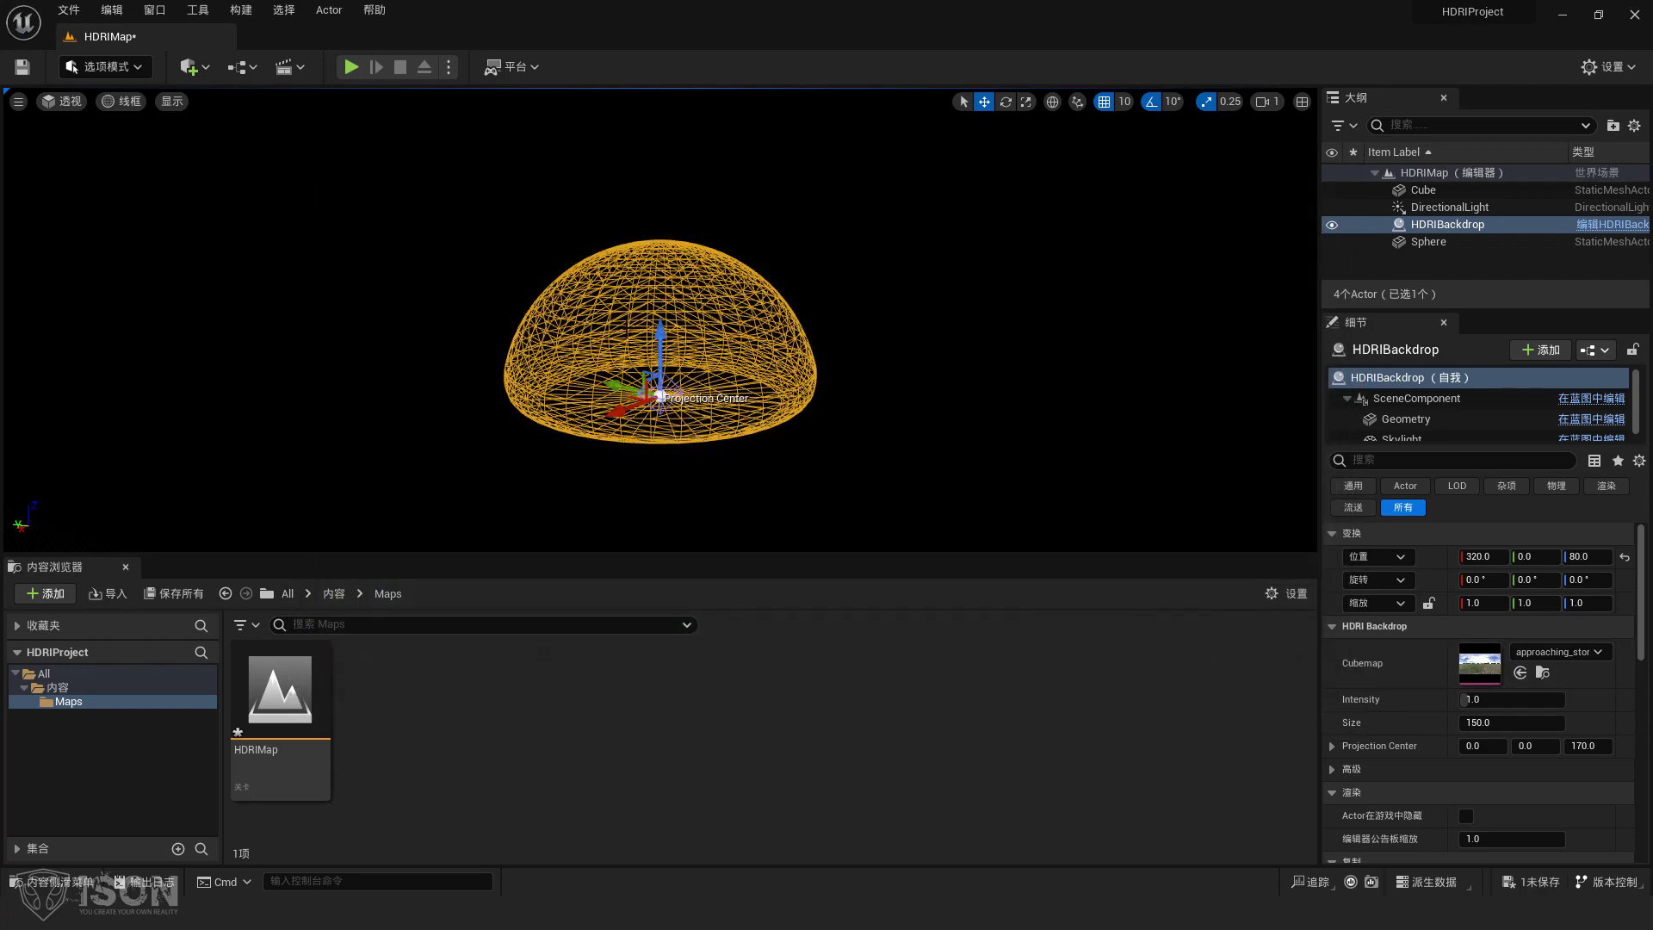
# - Return the viewport to lit mode and focus on the cube to examine the shadows of both shapes
pyautogui.click(118, 104)
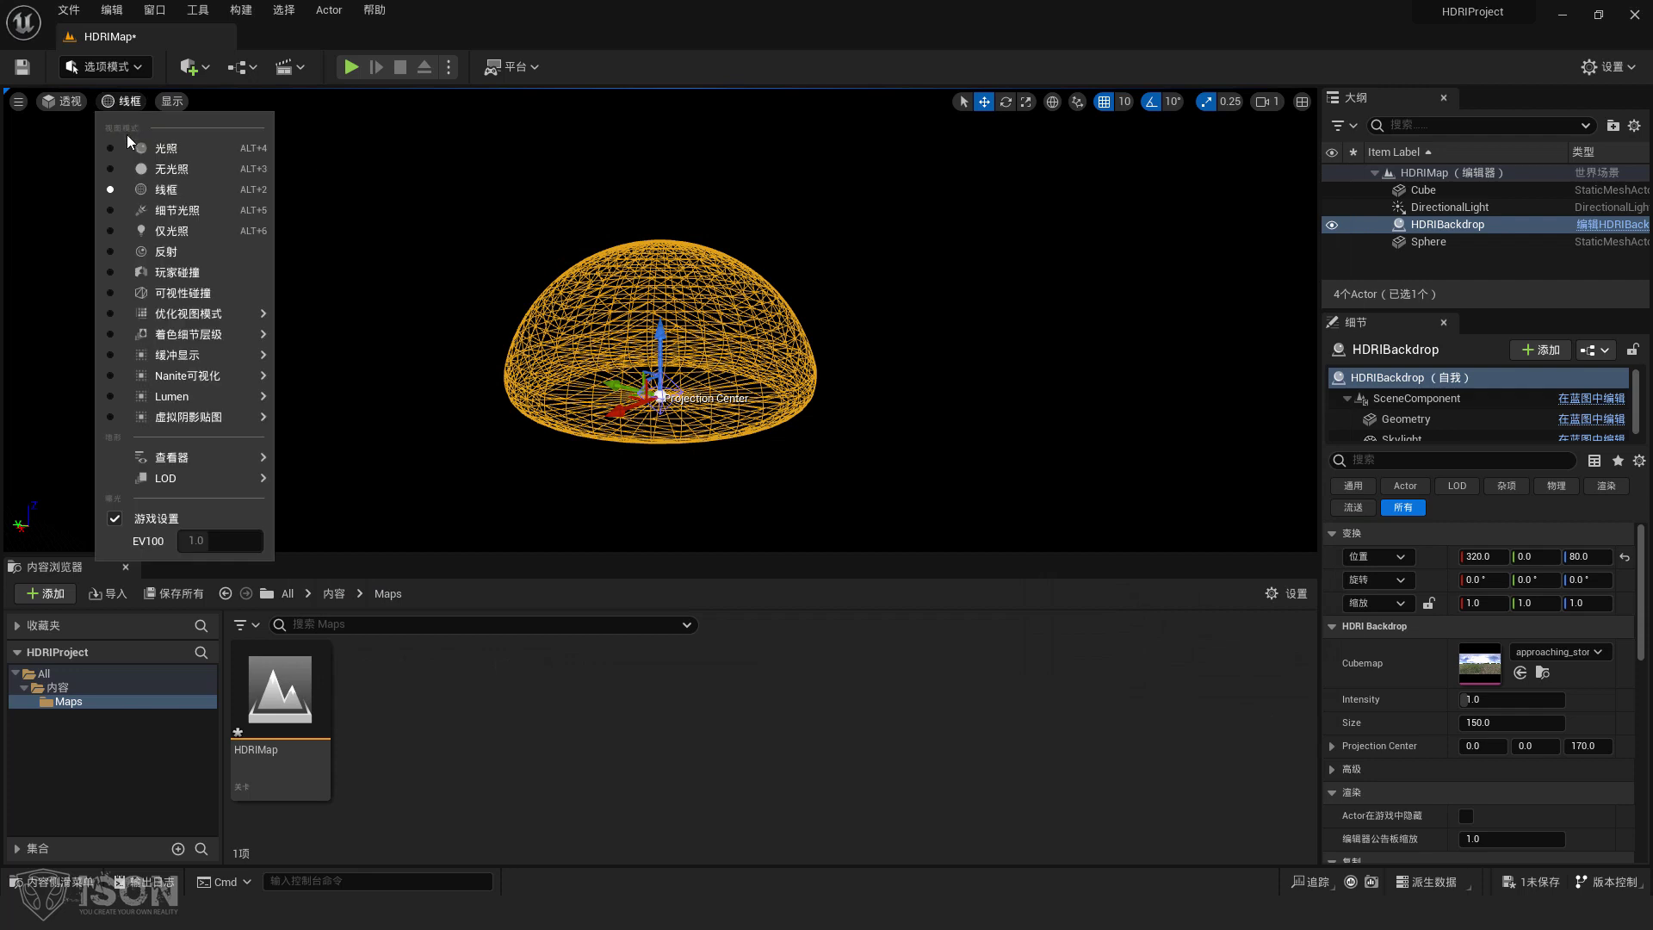
pyautogui.click(138, 148)
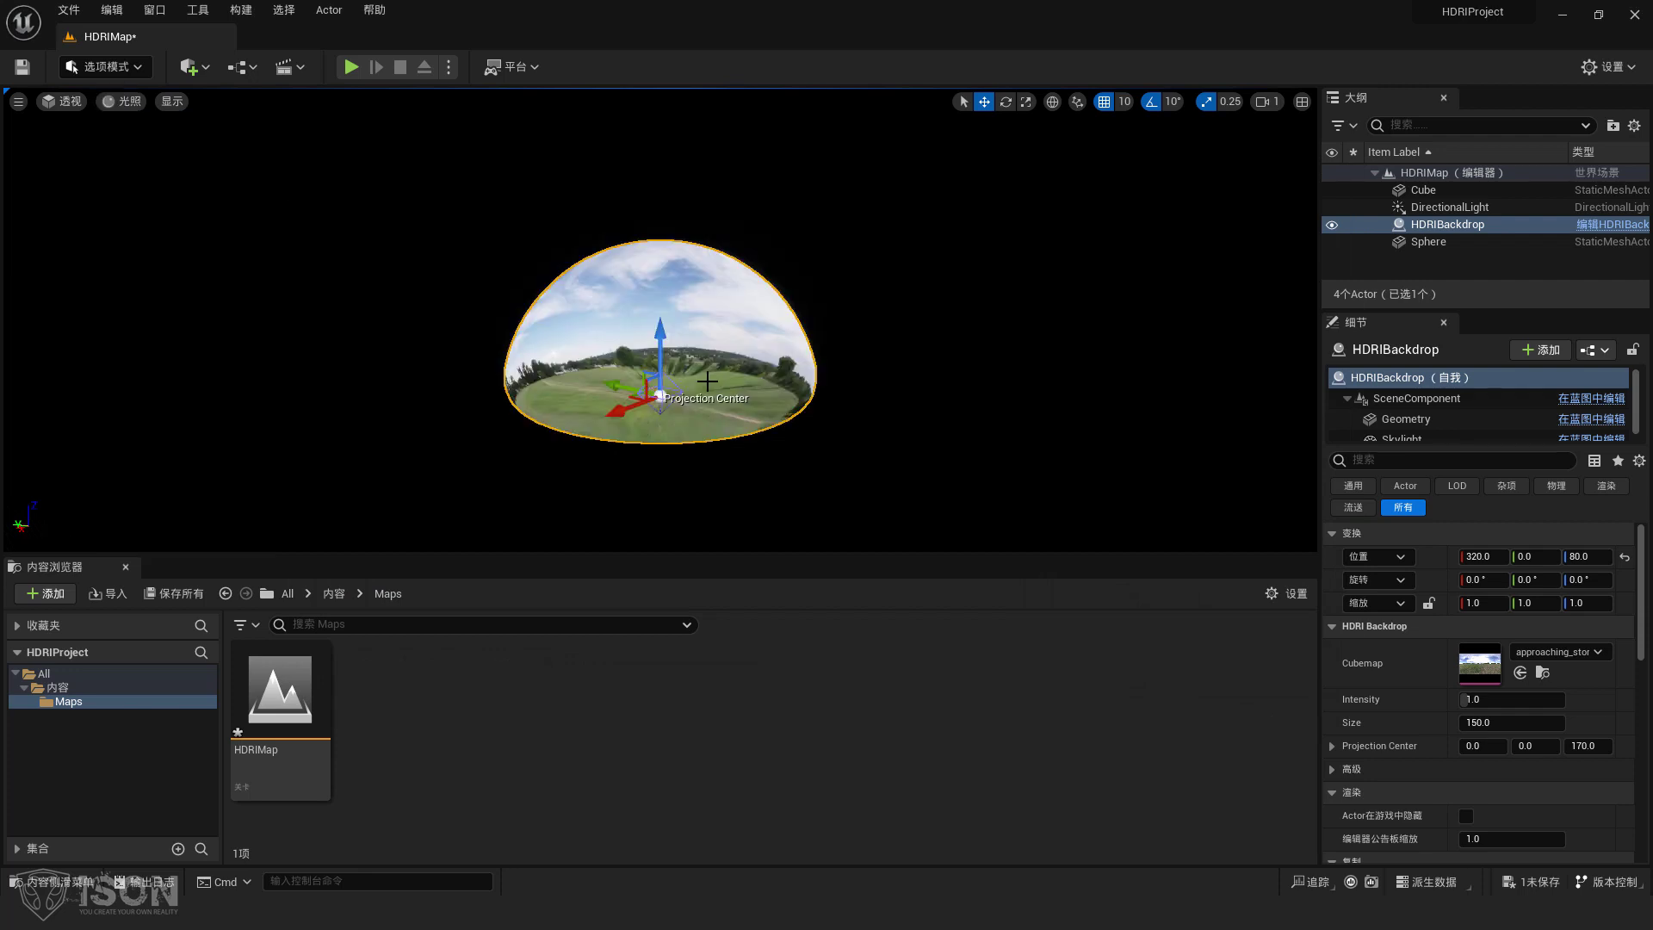
pyautogui.doubleClick(1402, 189)
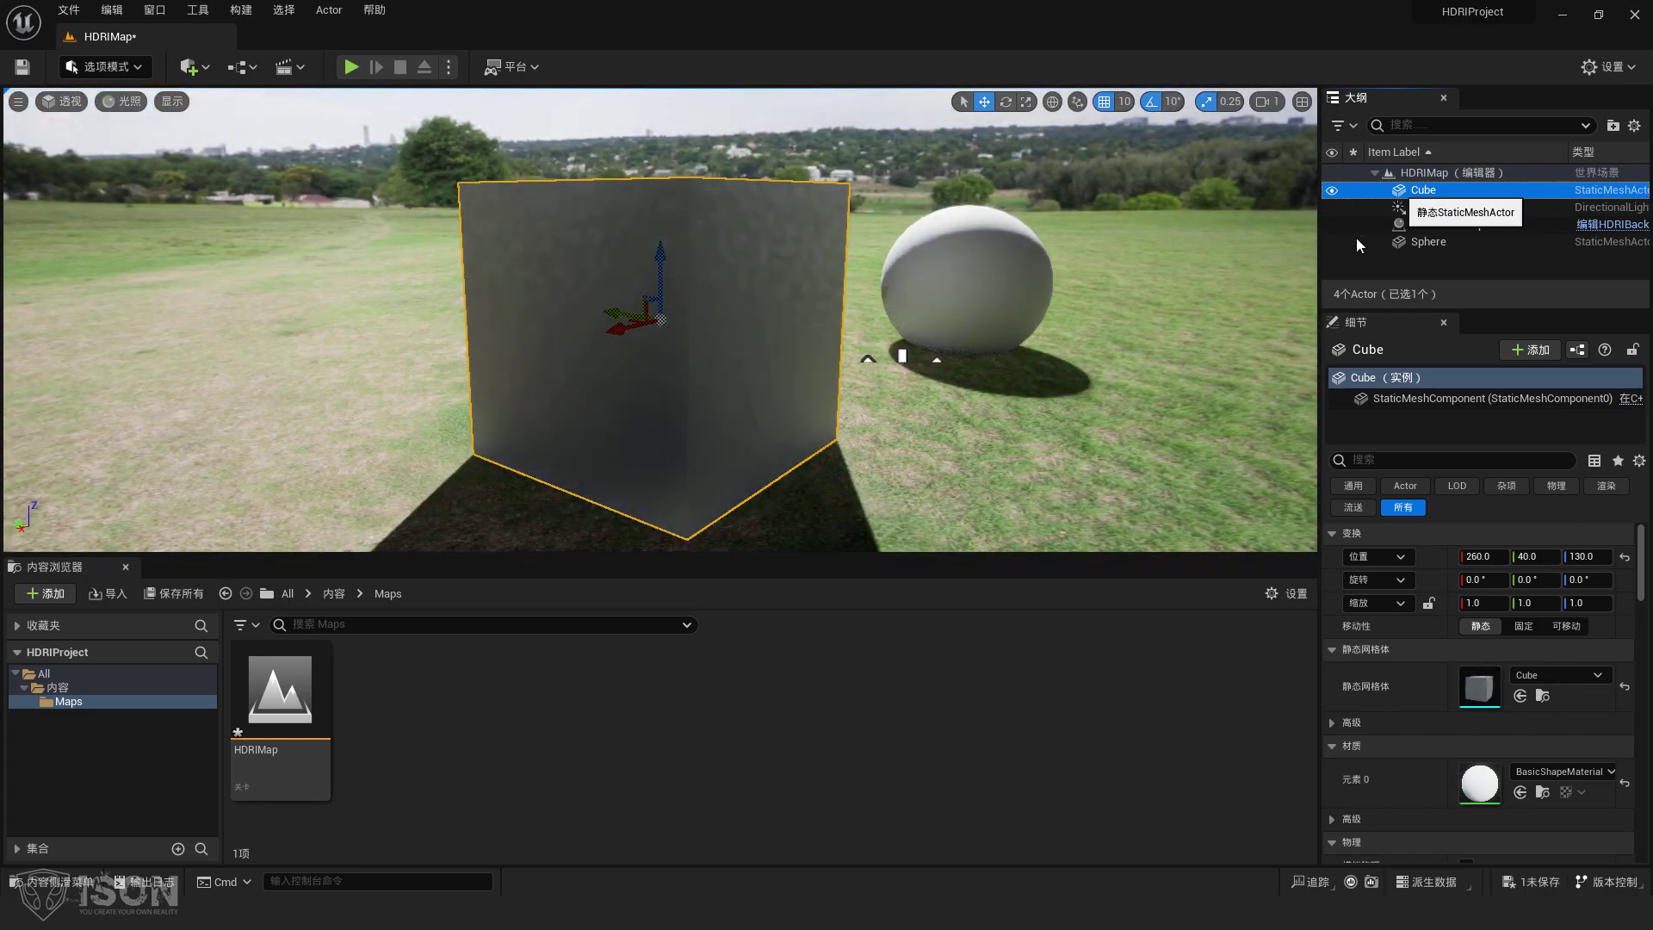
pyautogui.moveTo(917, 326); pyautogui.dragTo(900, 405, button='right')
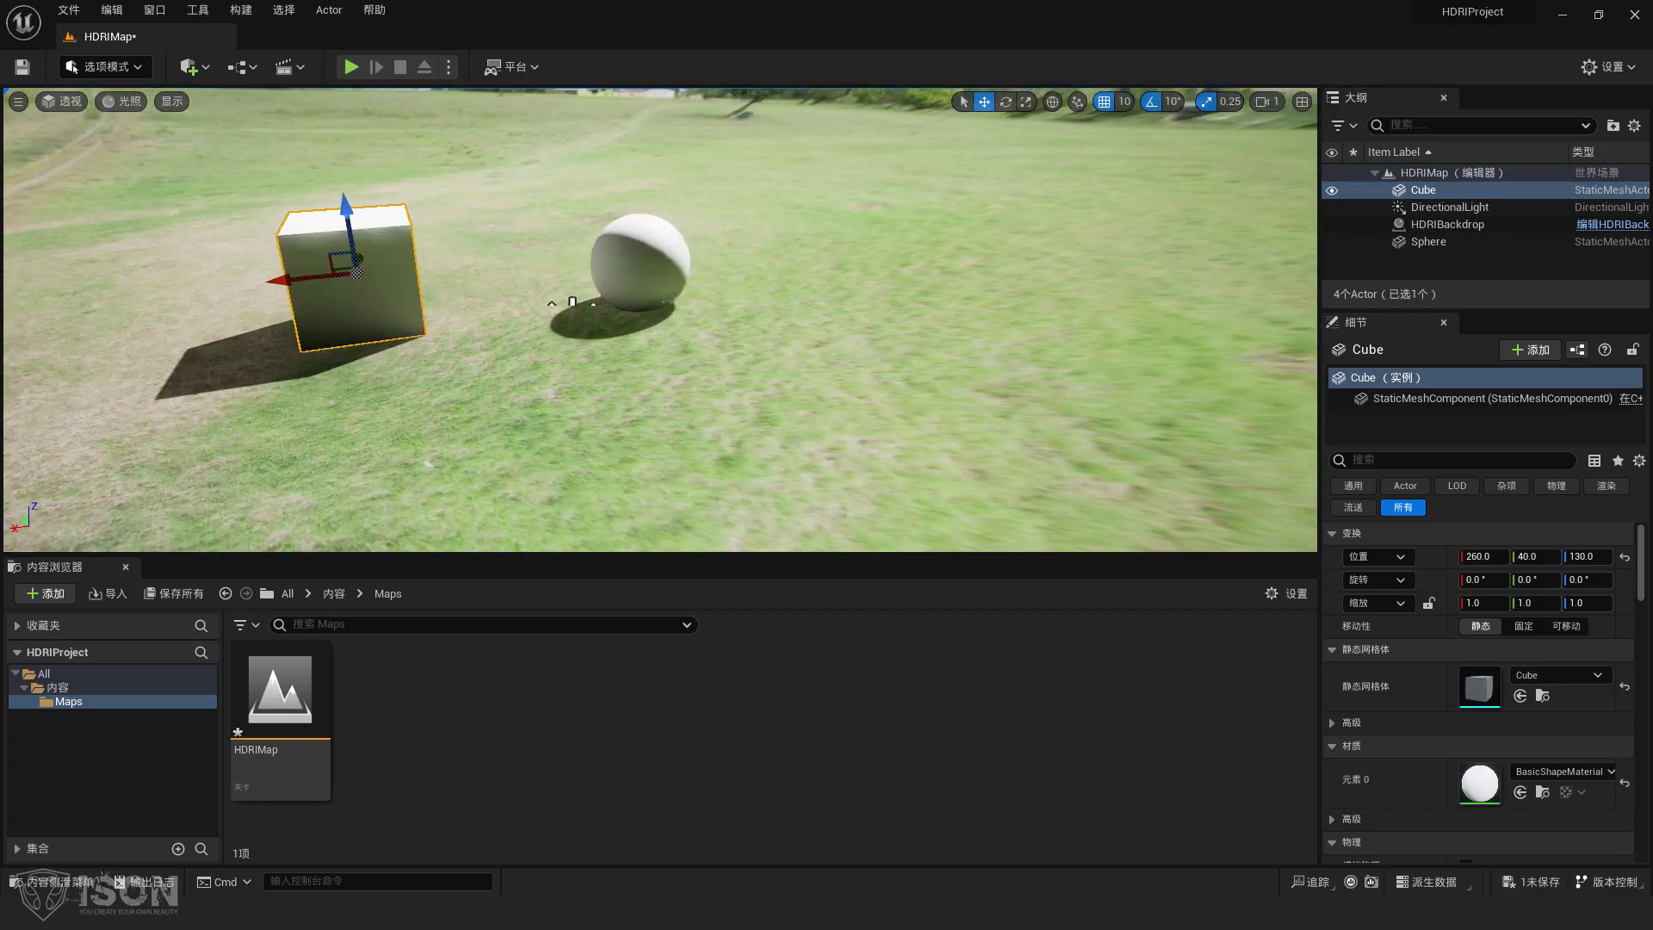
# - Rotate the directional light again so the cube and sphere cast longer shadows toward the viewer across the grass
pyautogui.moveTo(573, 302); pyautogui.dragTo(852, 392, button='right')
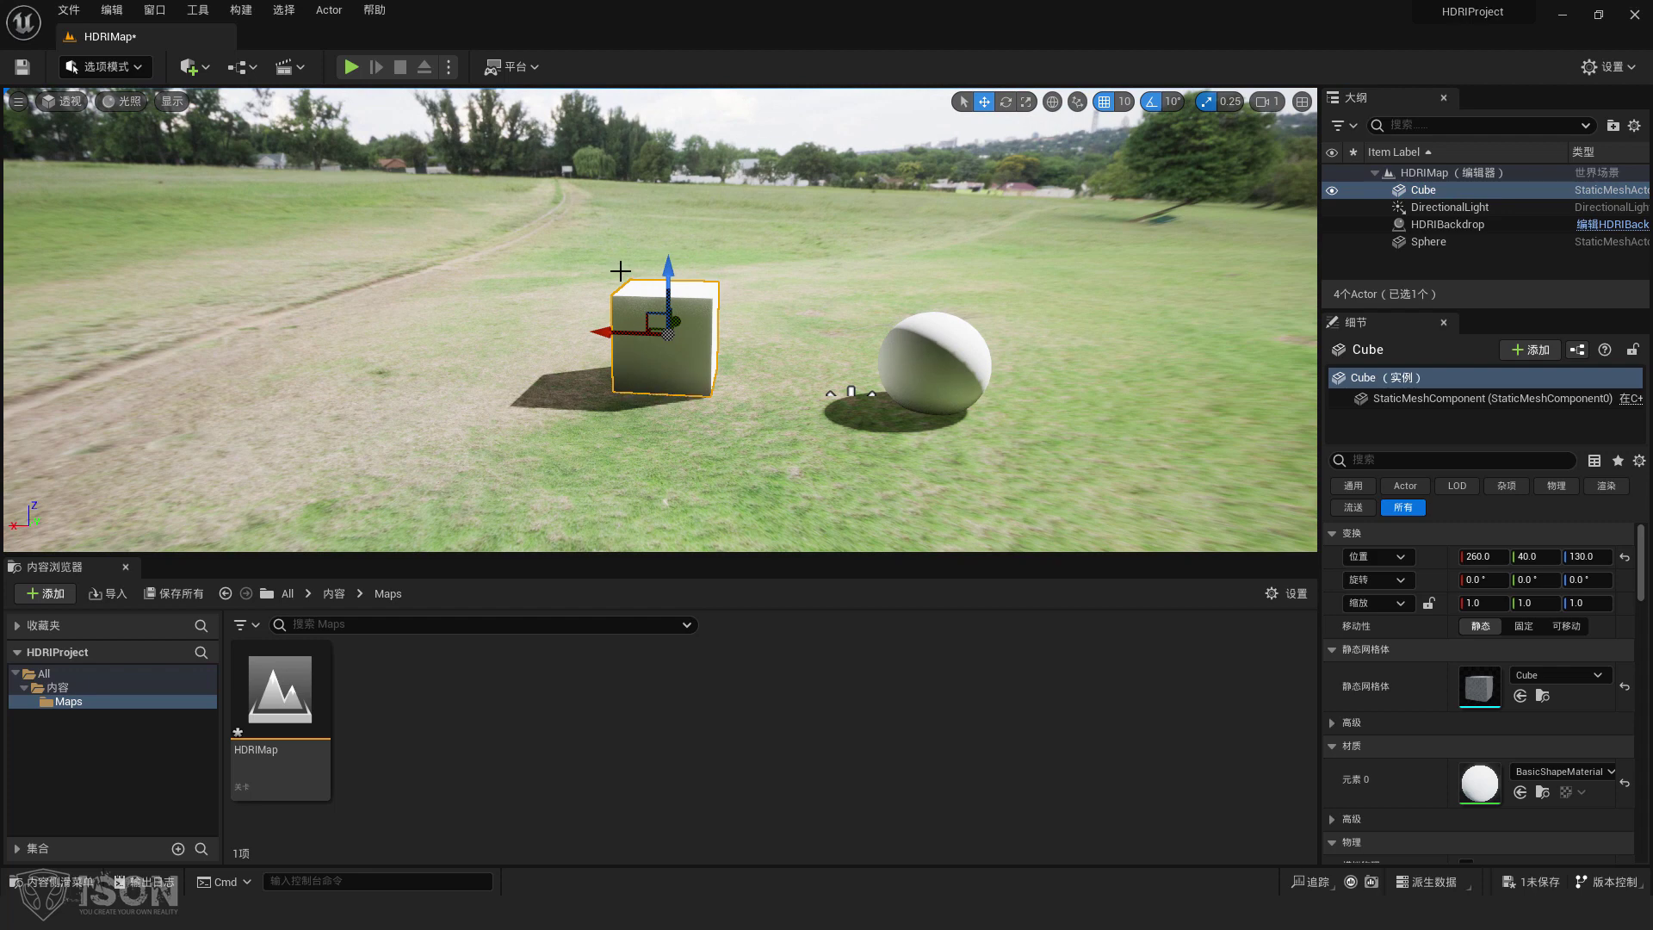
pyautogui.moveTo(869, 282)
pyautogui.mouseDown(button='right')
pyautogui.moveTo(874, 181)
pyautogui.moveTo(871, 288)
pyautogui.mouseUp(button='right')
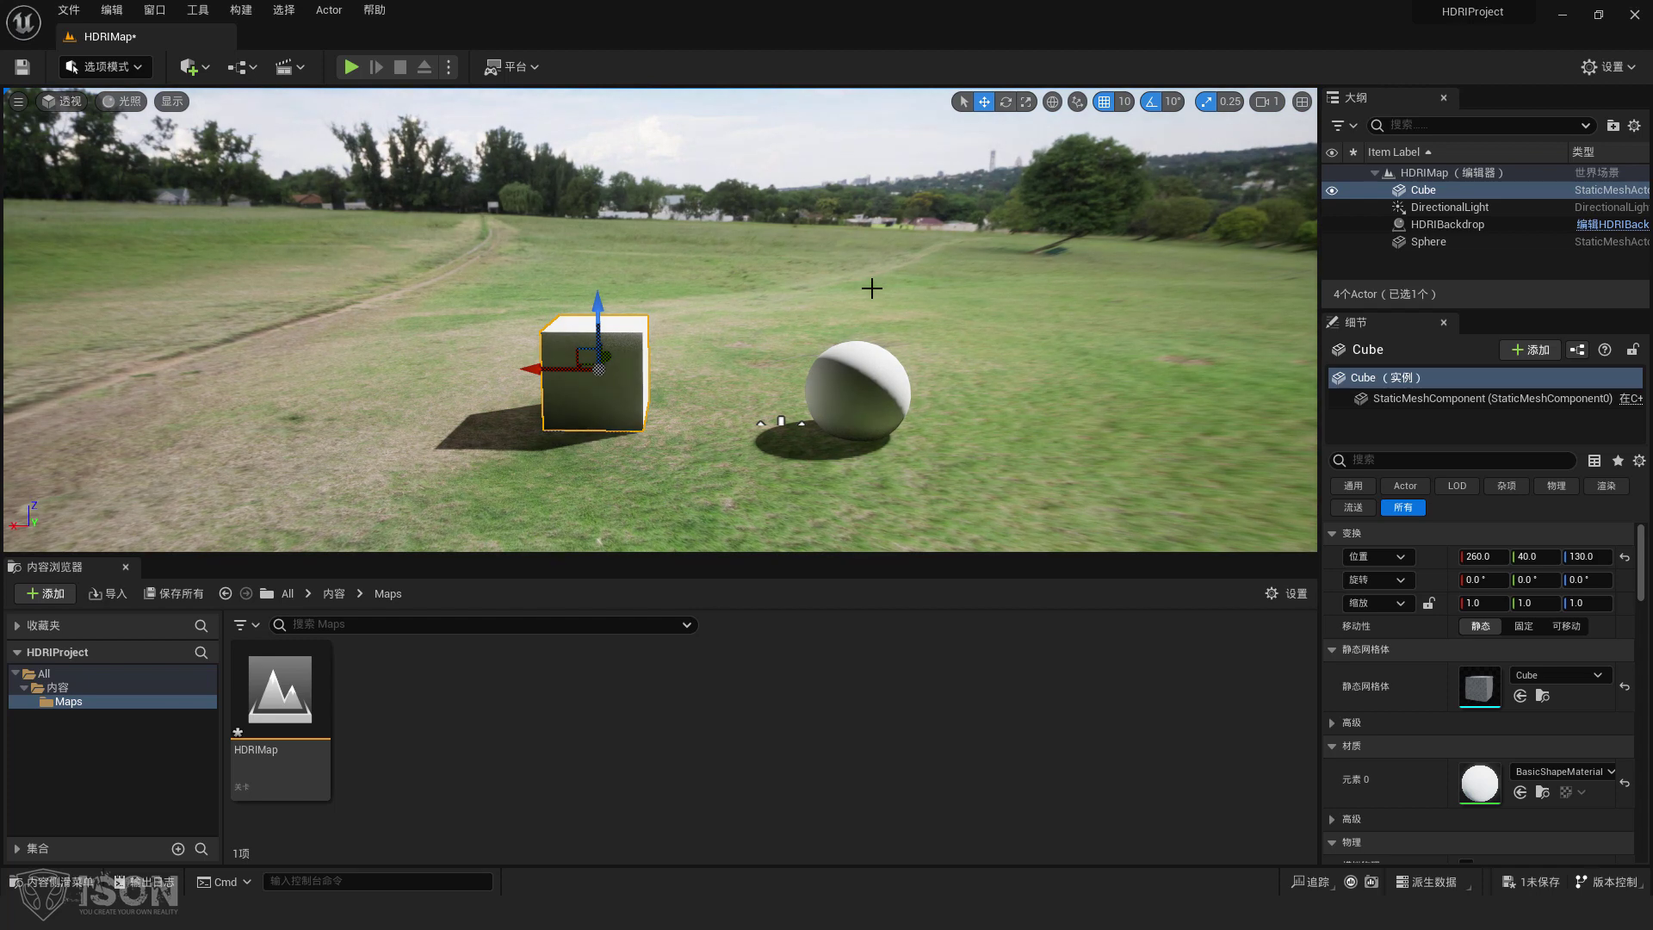
pyautogui.hotkey('ctrl', 'l')
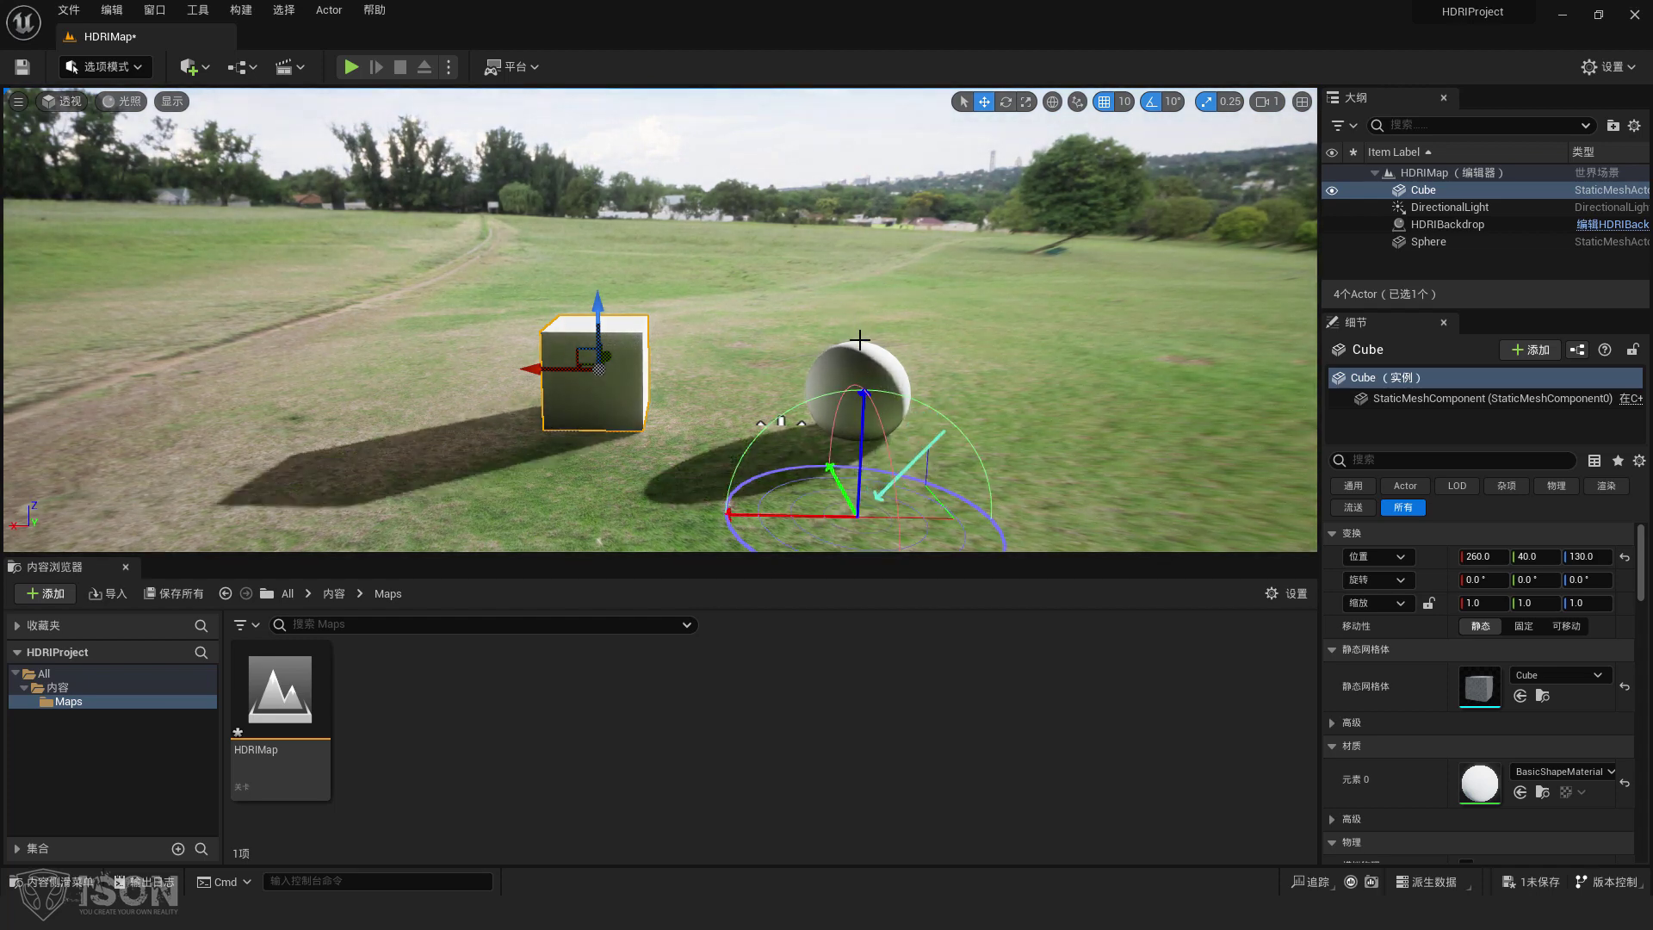
pyautogui.hotkey('ctrl', 'l')
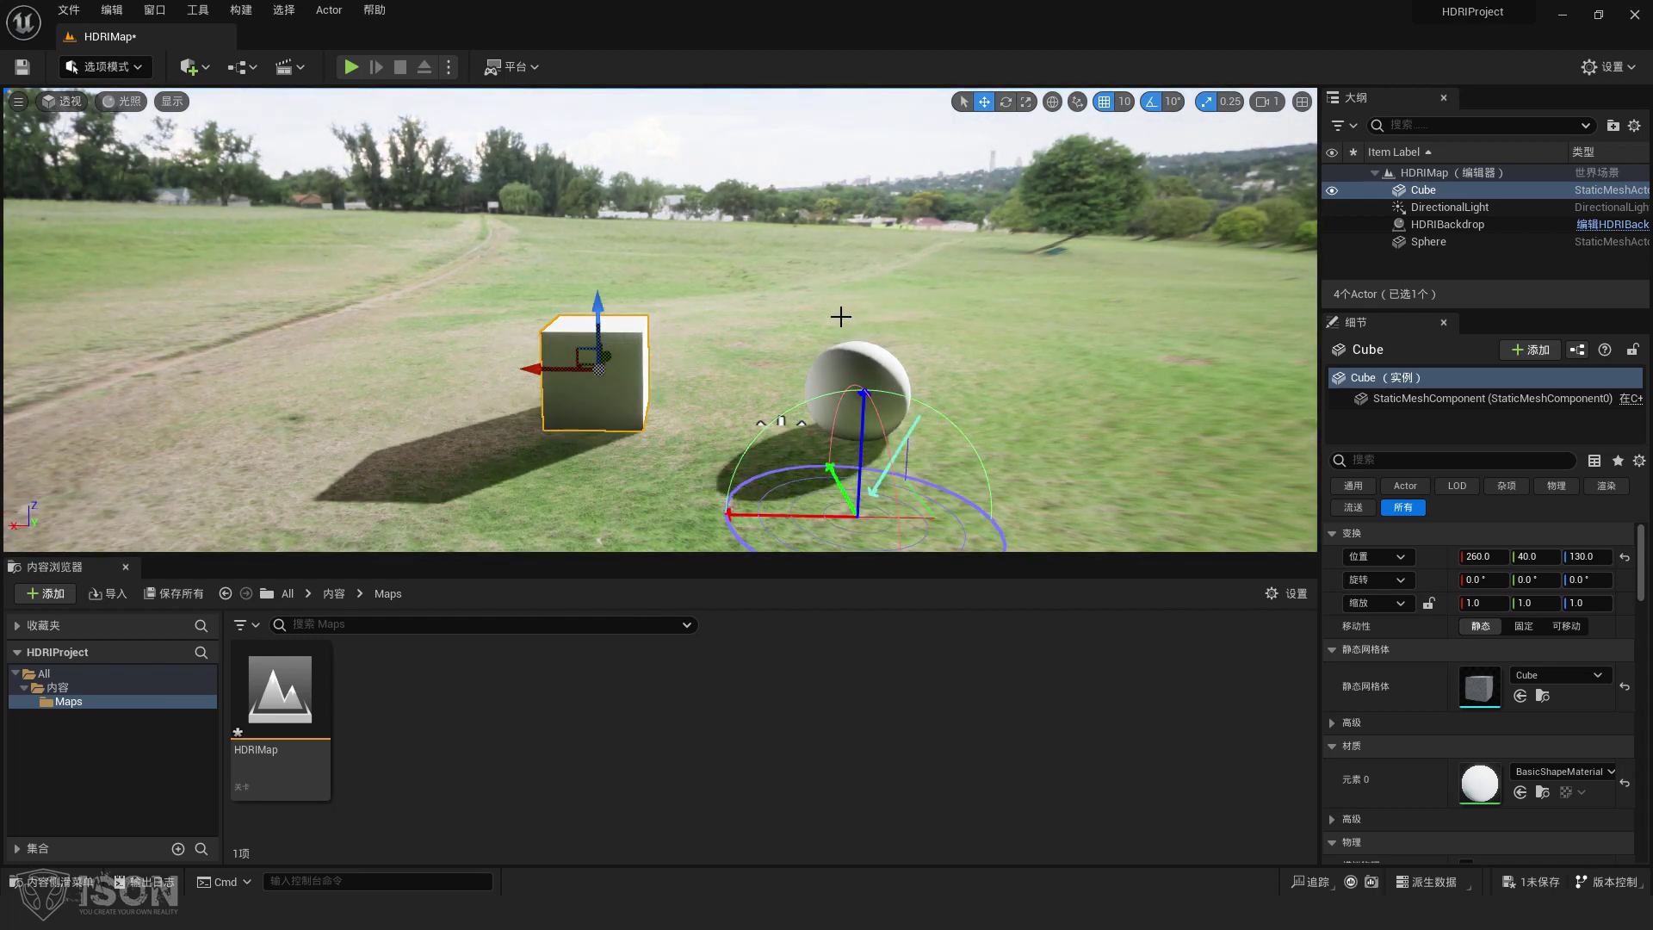
pyautogui.hotkey('ctrl', 'l')
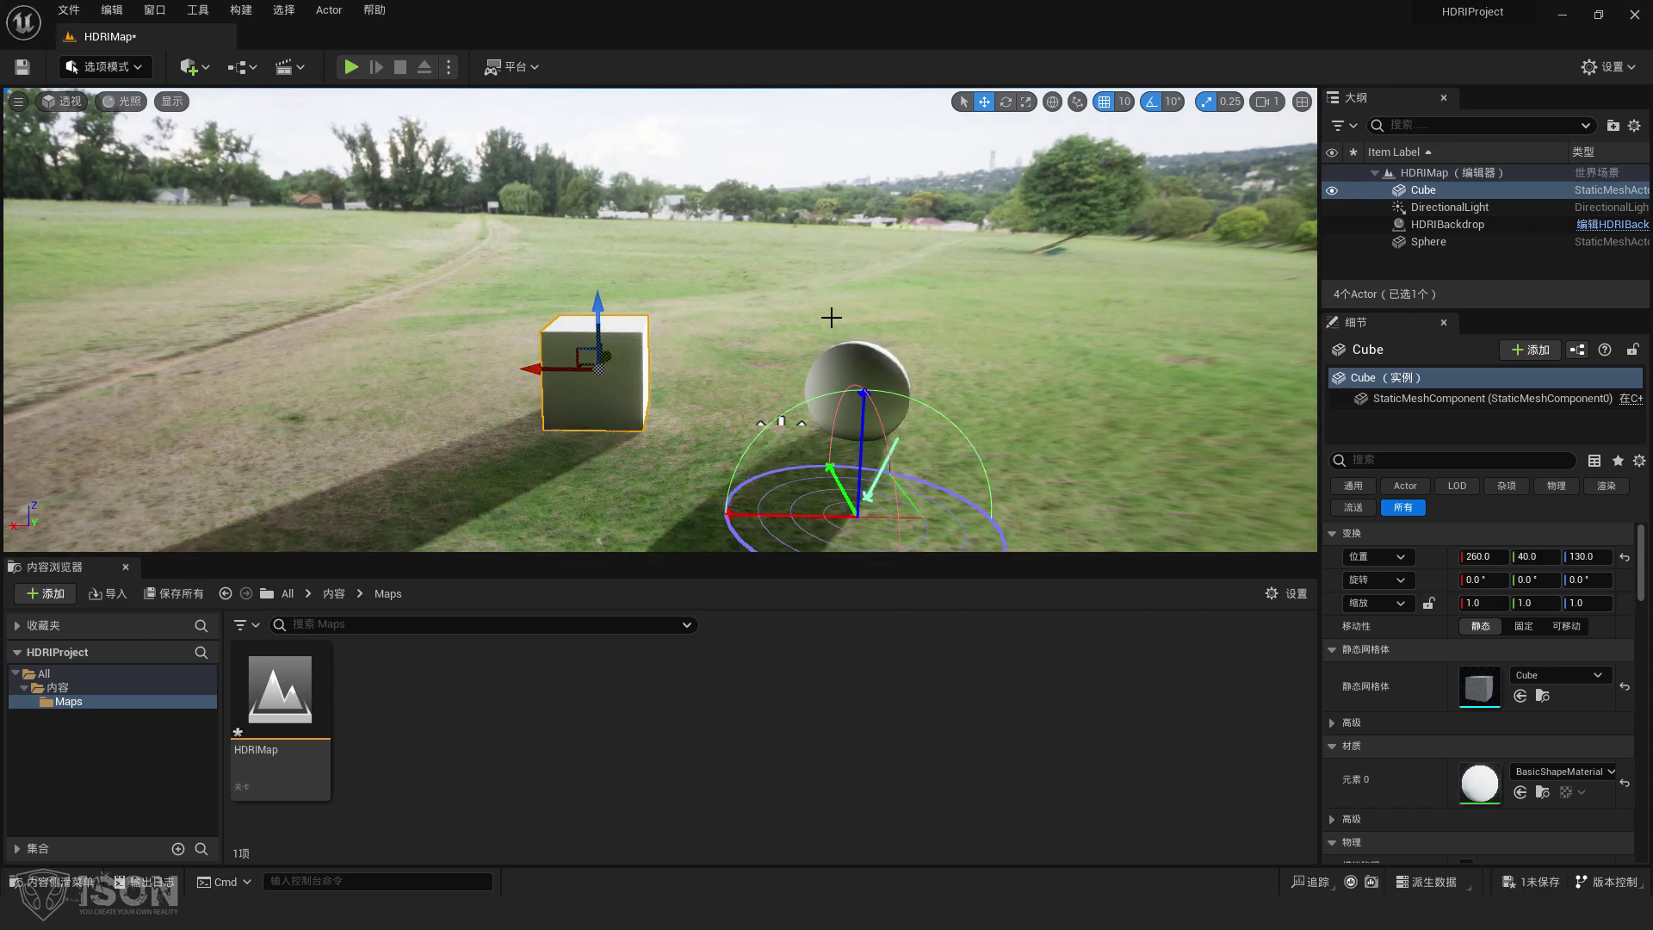
pyautogui.hotkey('ctrl', 'l')
pyautogui.moveTo(841, 288); pyautogui.dragTo(848, 417, button='right')
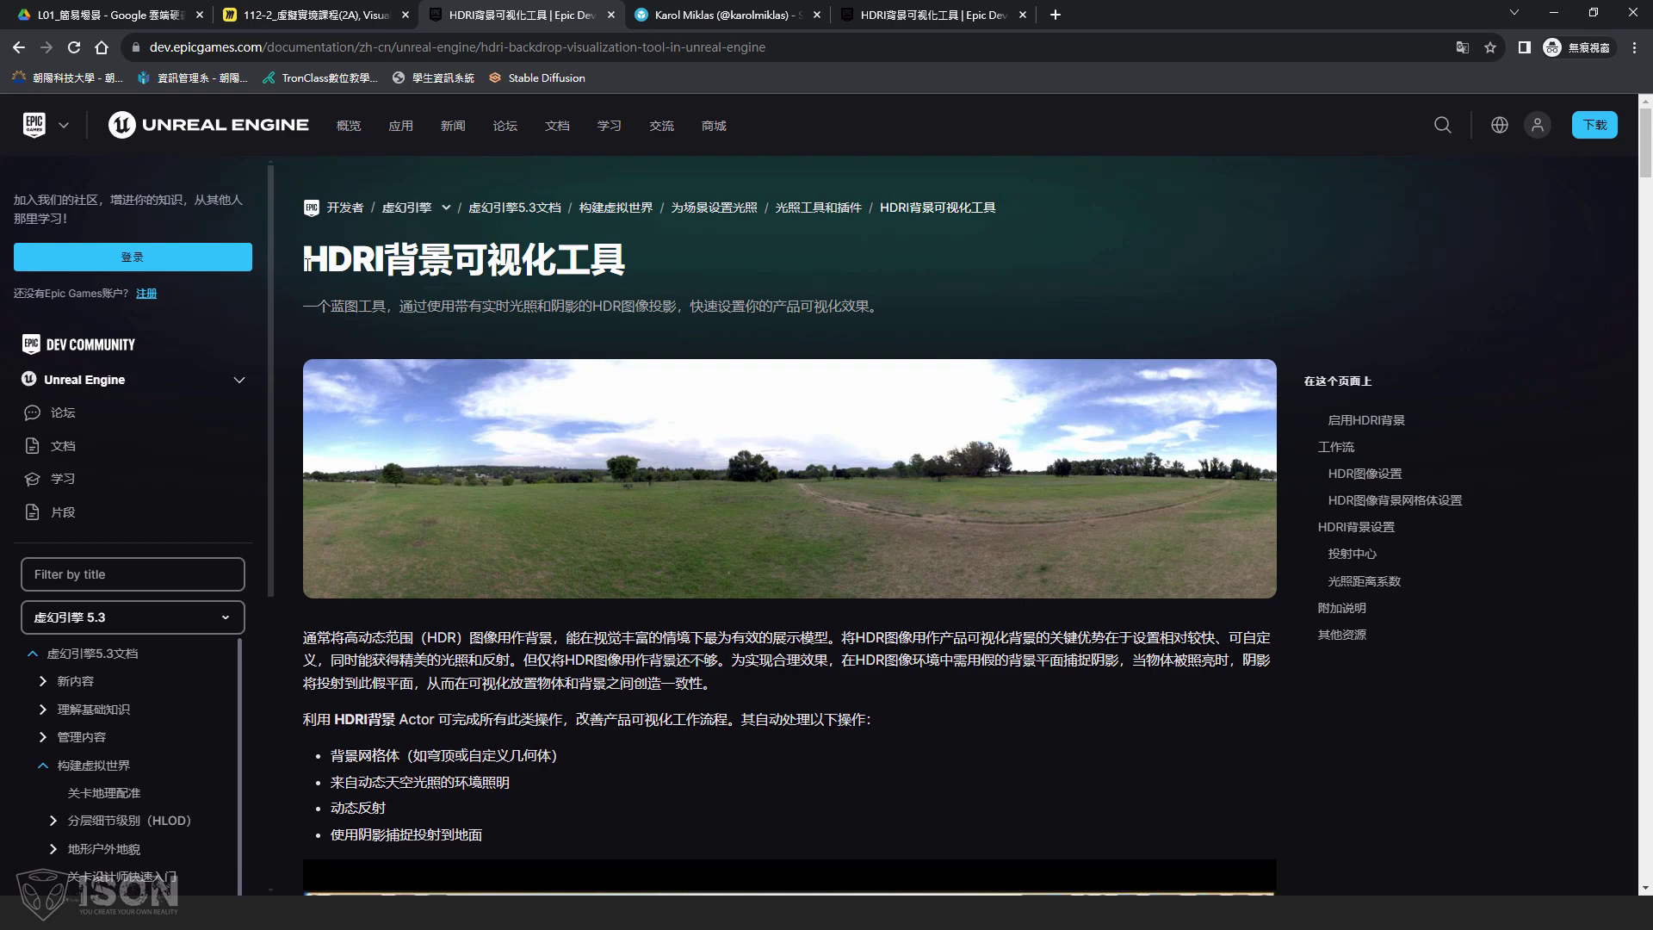
# - Switch to the browser and read the HDRI Backdrop documentation's introduction, sample video, plugin activation and first workflow steps
pyautogui.moveTo(307, 262); pyautogui.dragTo(611, 262)
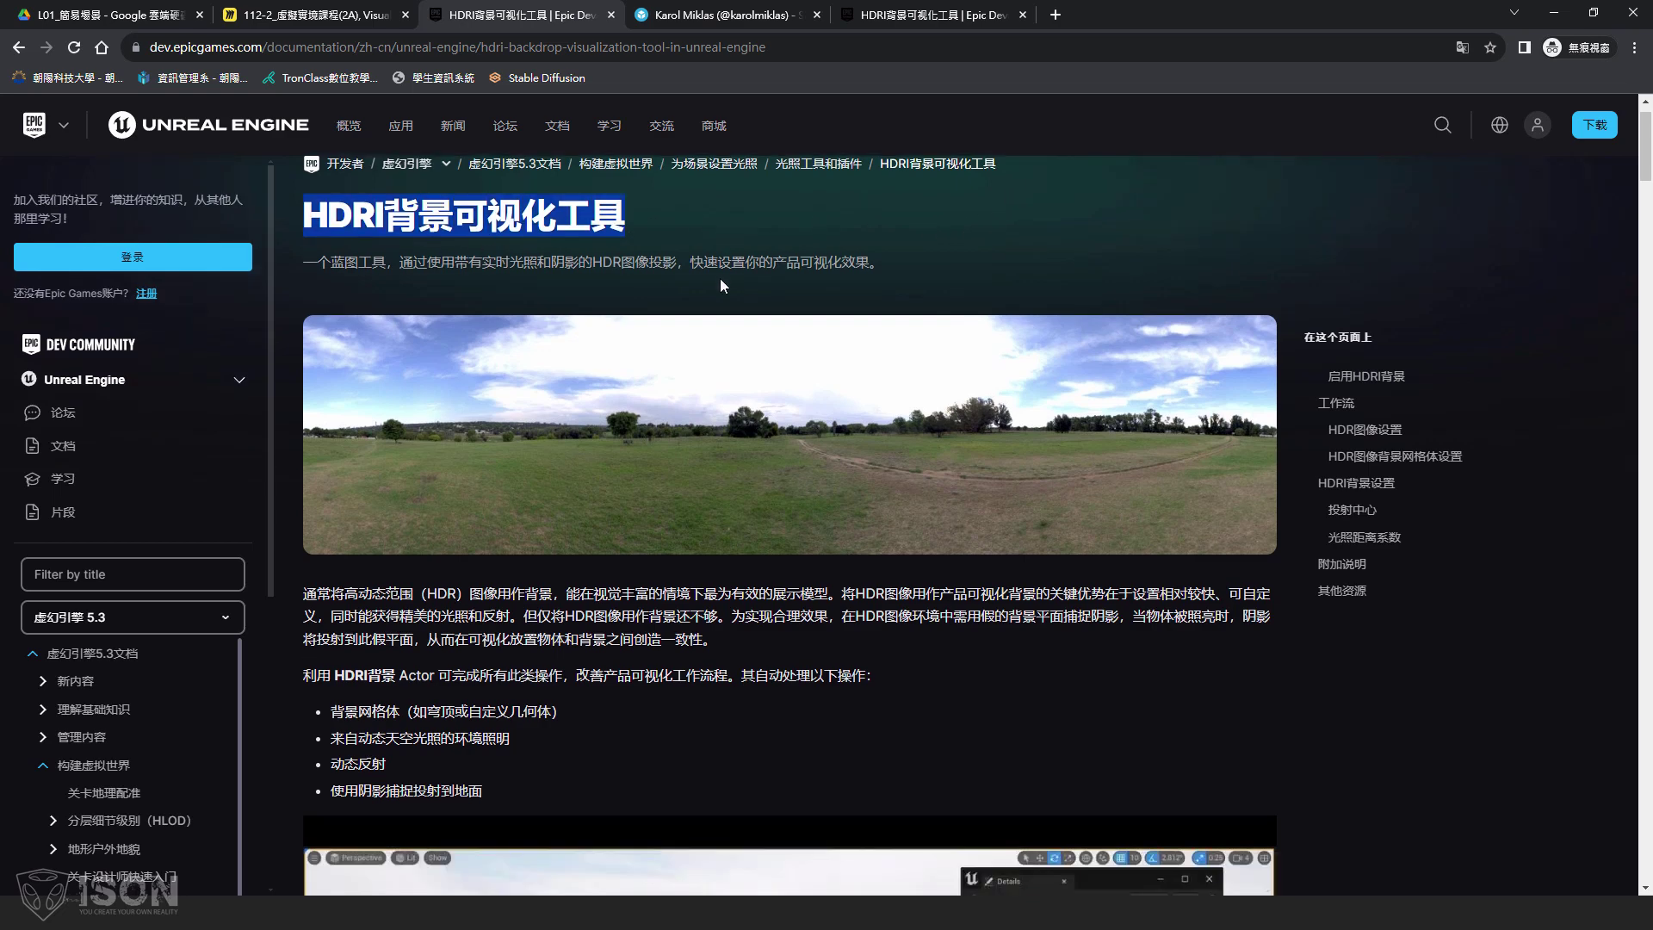
pyautogui.scroll(-8, 720, 278)
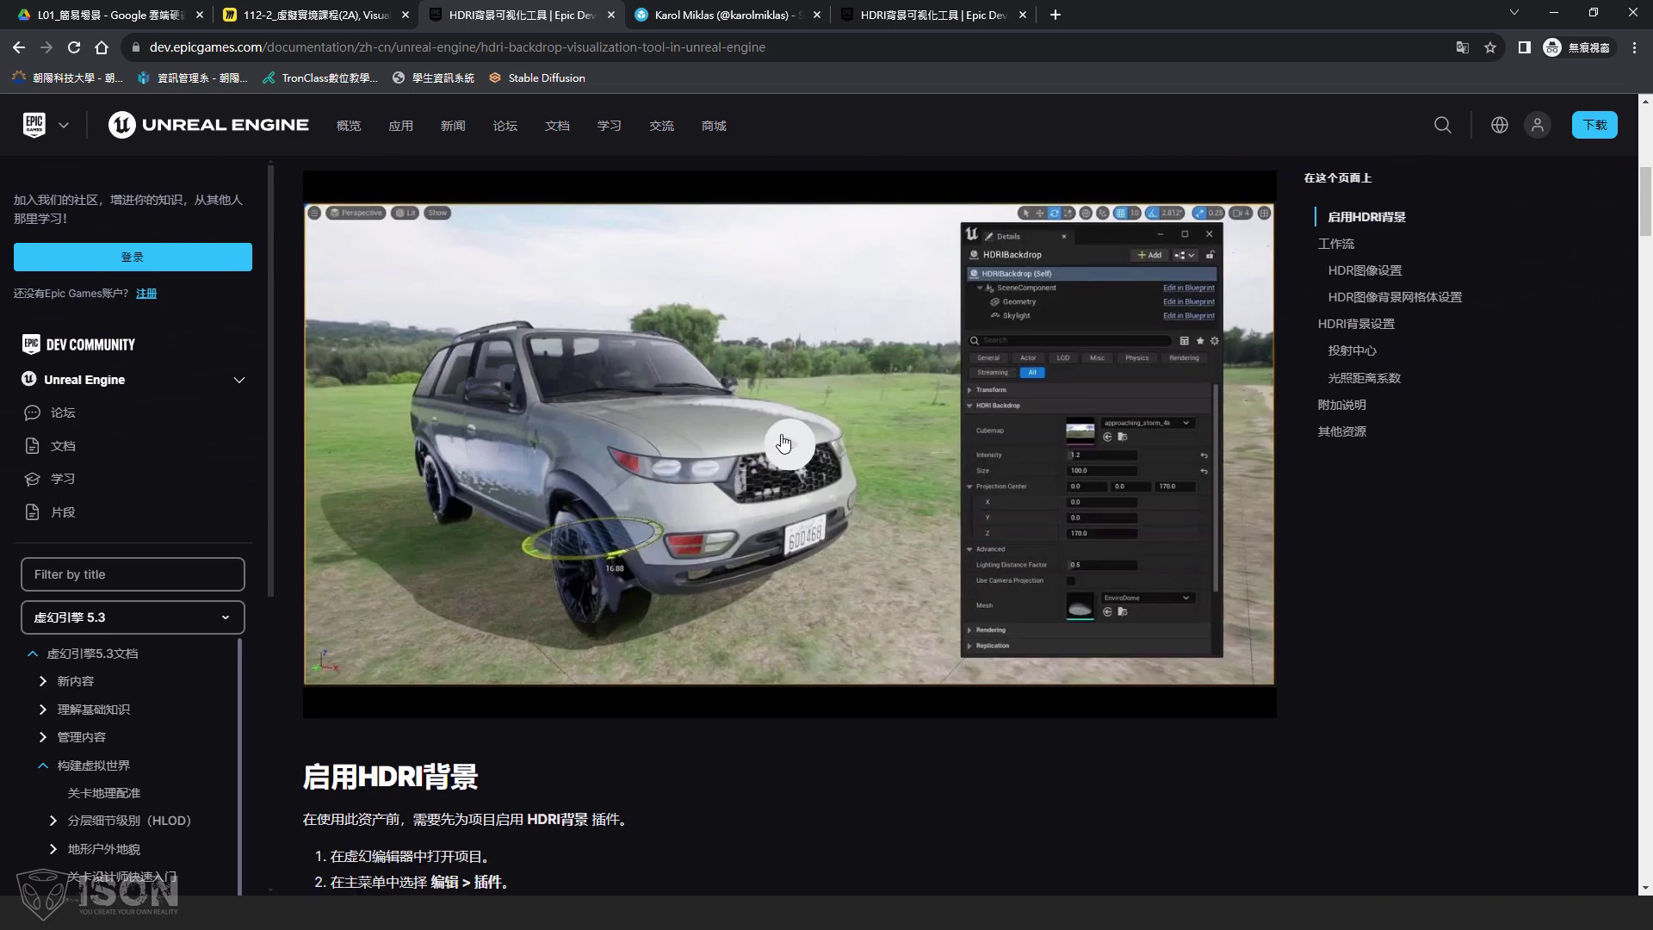
pyautogui.click(783, 442)
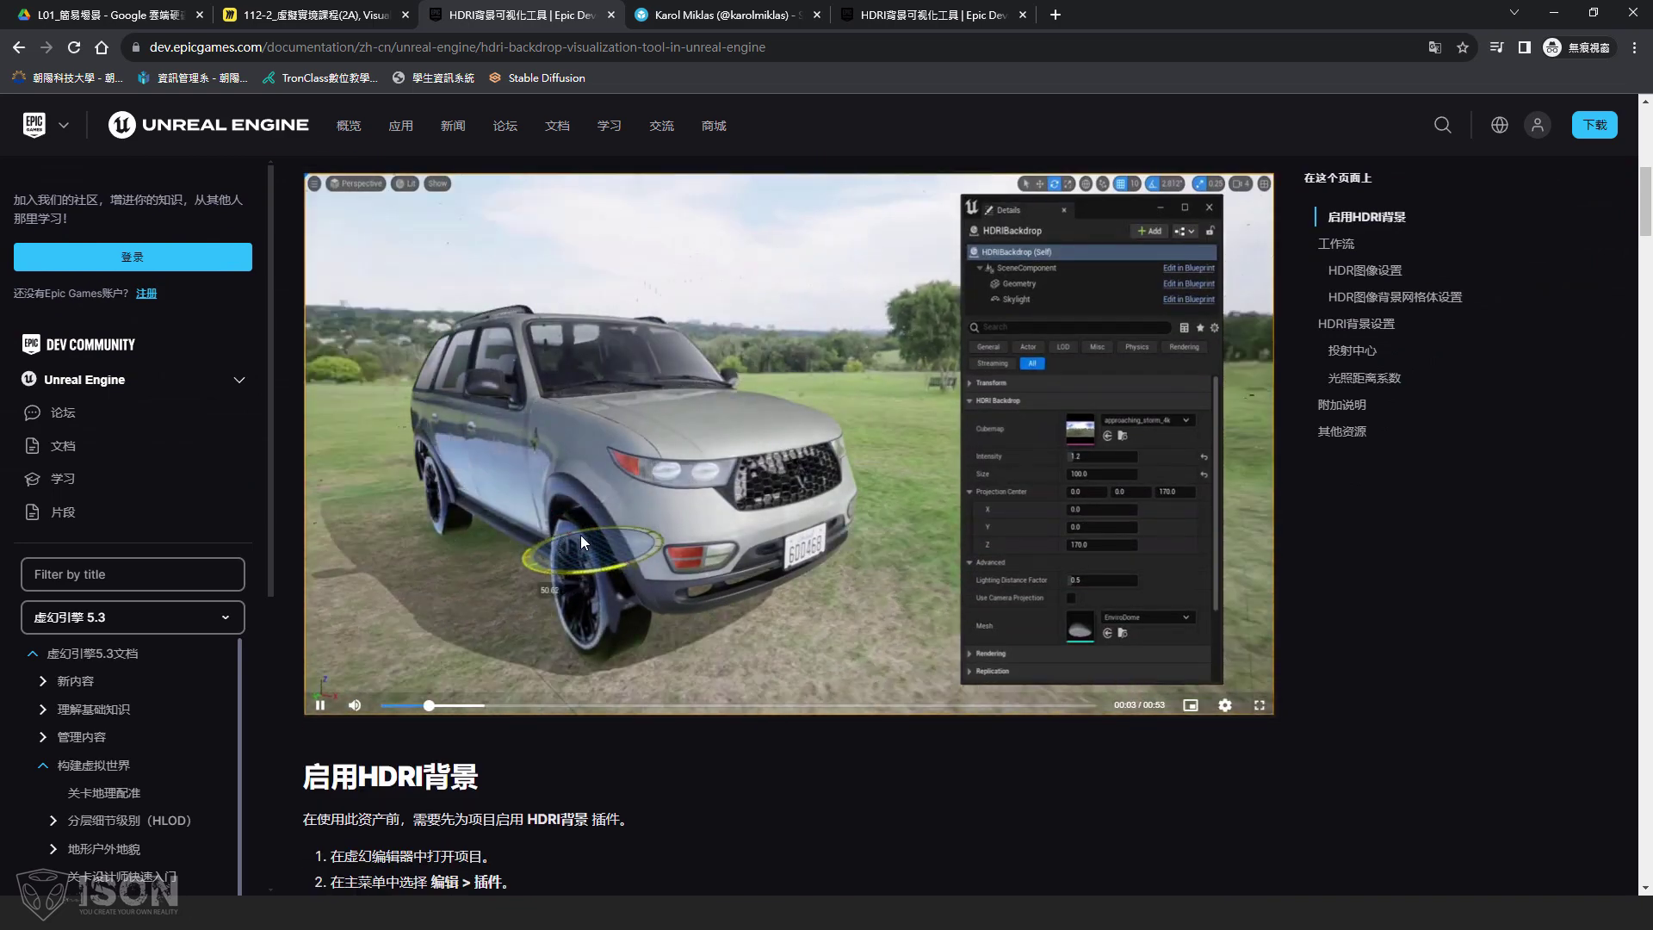
pyautogui.click(612, 505)
pyautogui.scroll(-7, 605, 386)
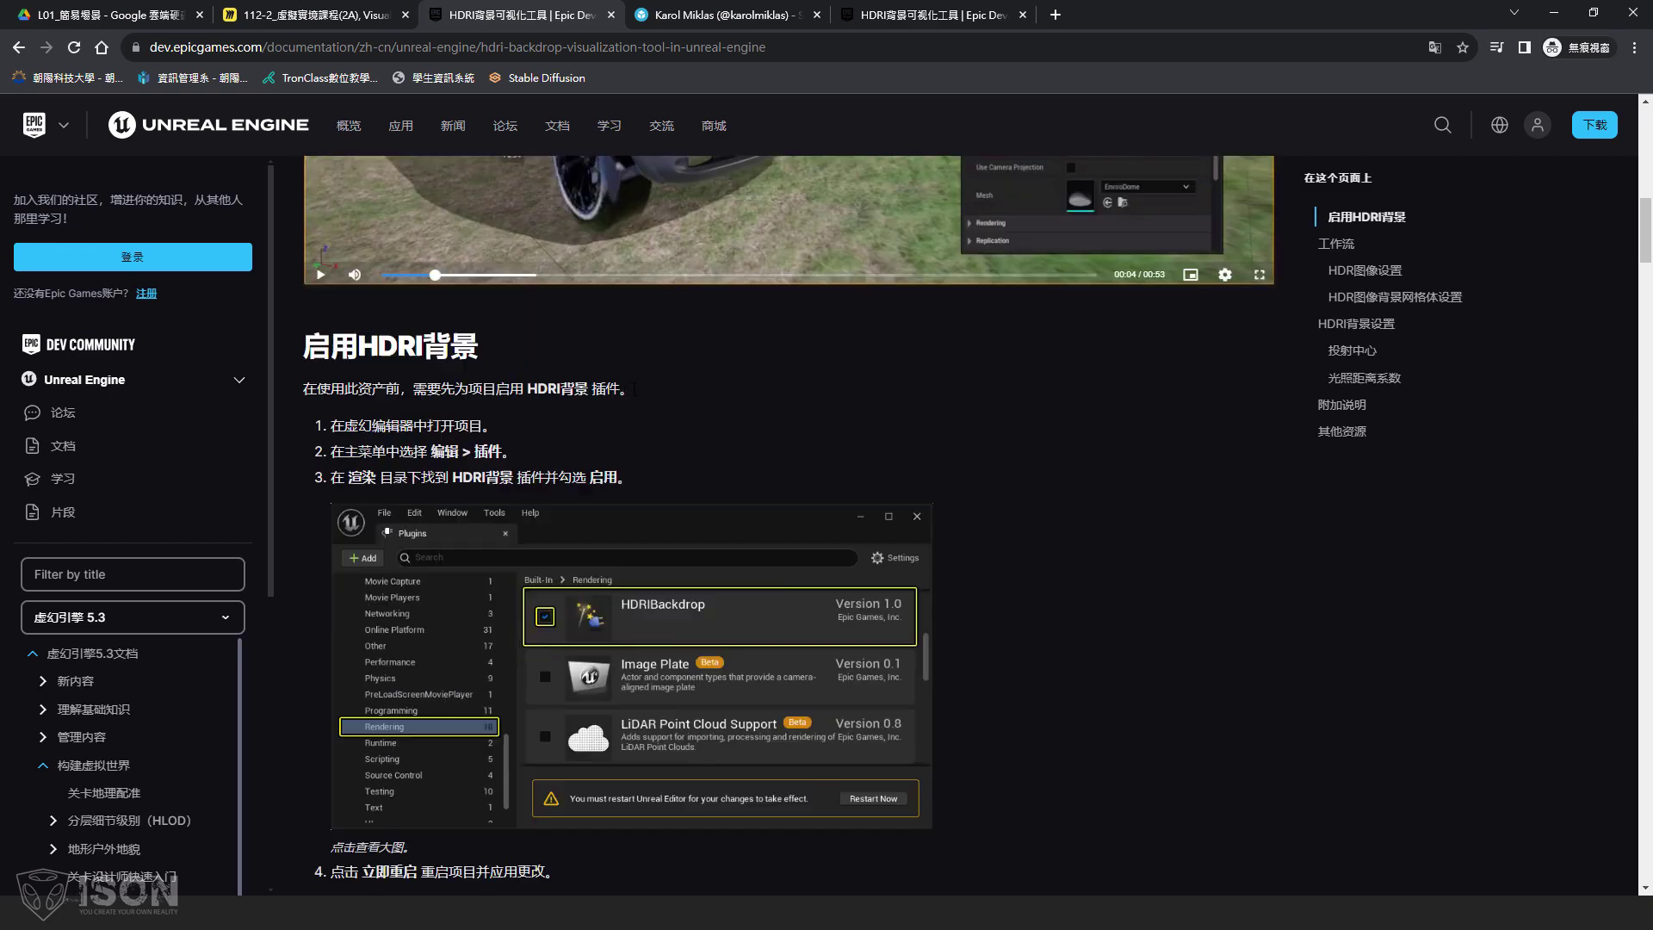
pyautogui.scroll(-11, 799, 520)
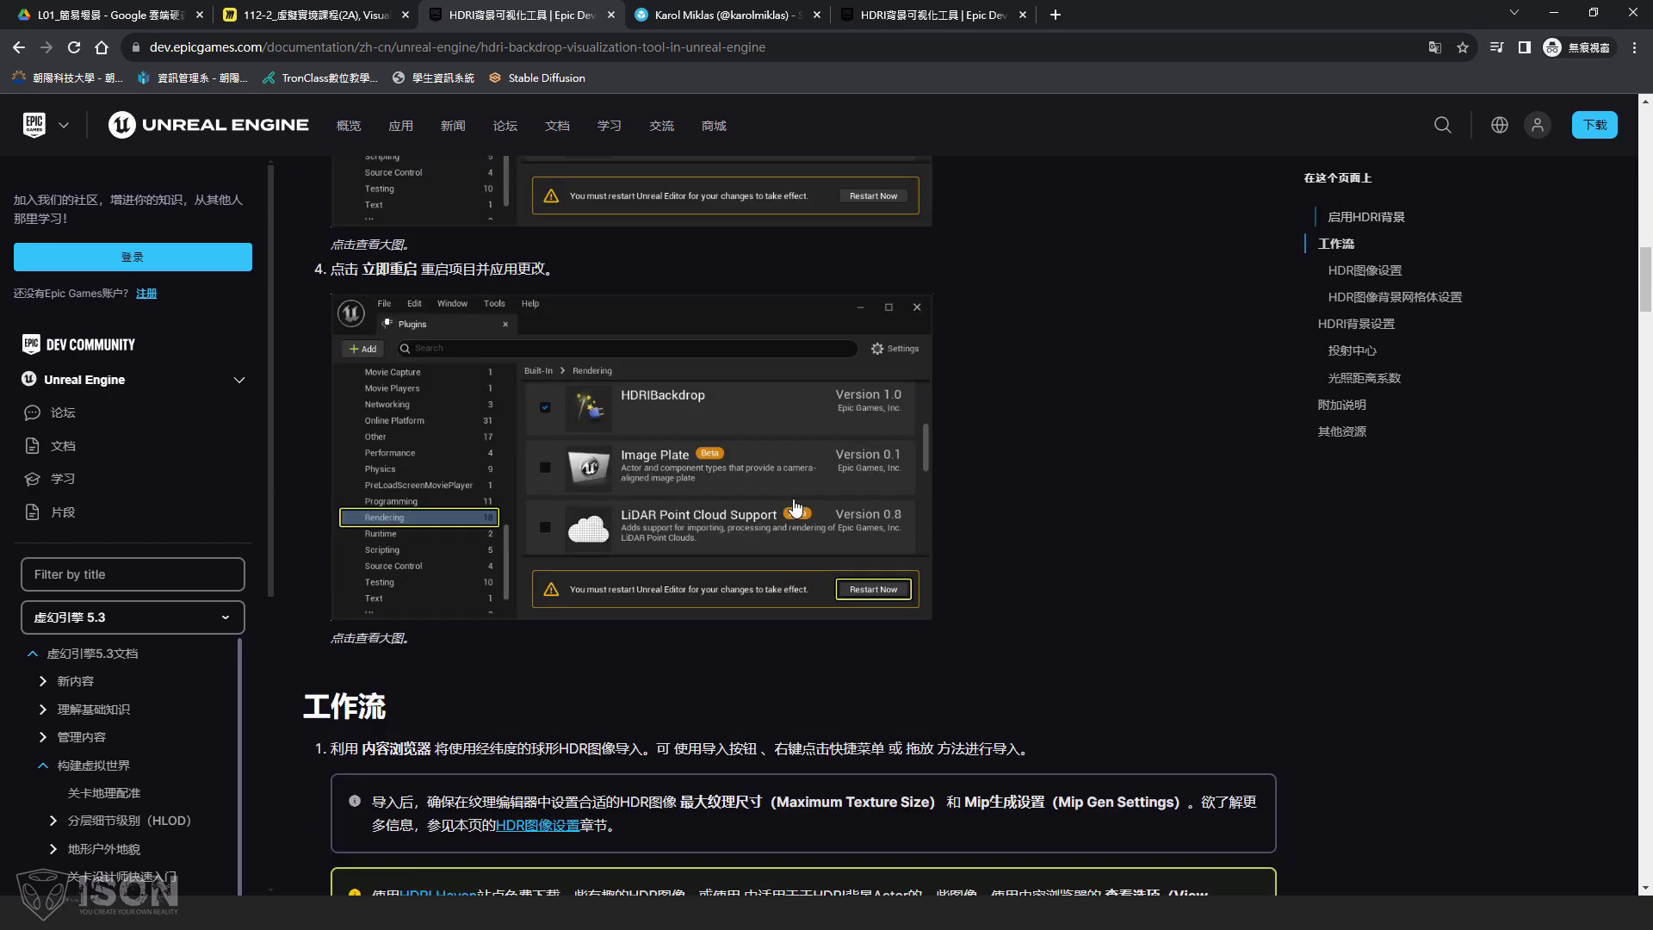
pyautogui.scroll(-5, 700, 518)
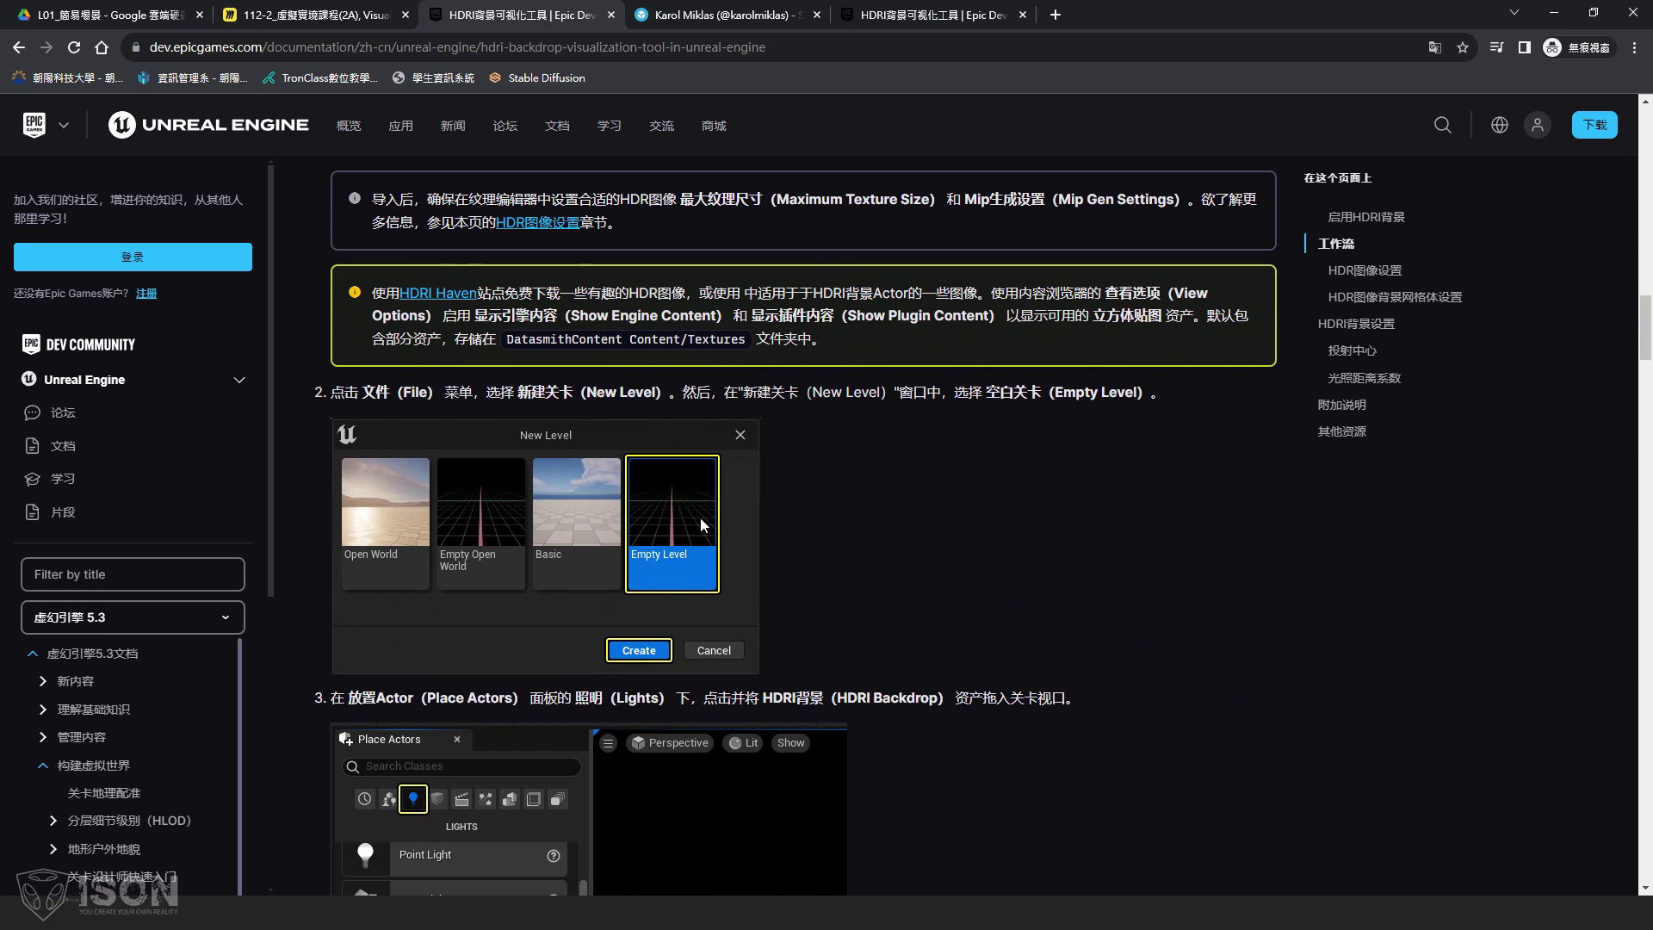
pyautogui.scroll(-1, 705, 555)
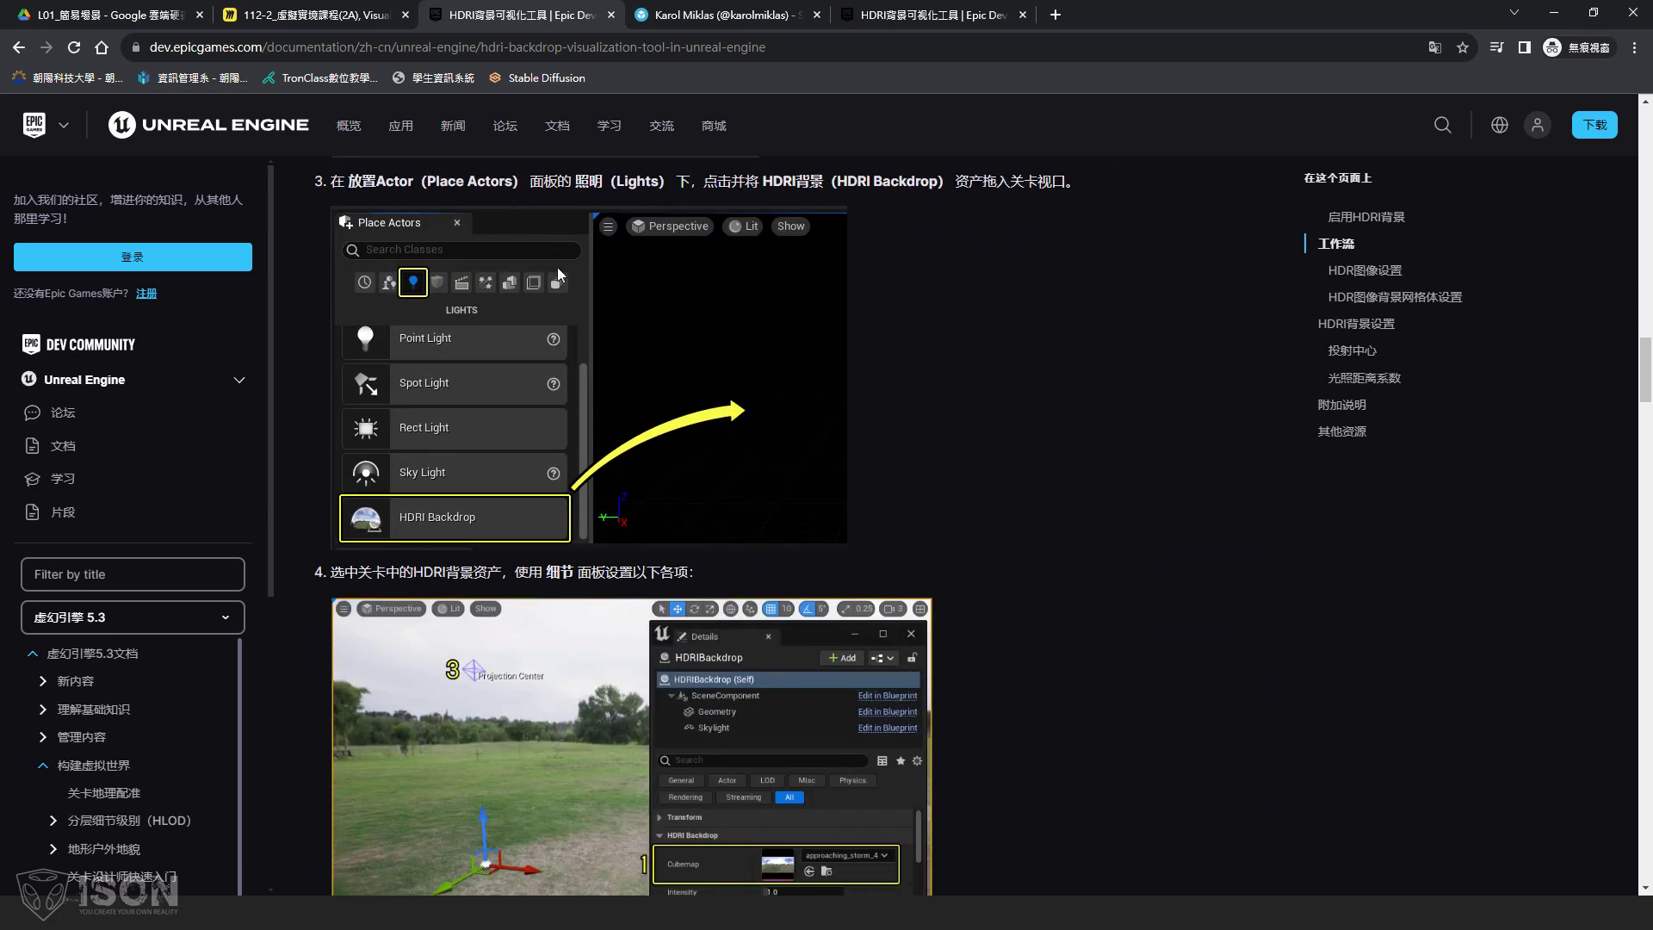
# - Switch to Unreal Editor and compare its quick-add actor list with the documentation's instructions for placing an HDRI Backdrop
pyautogui.hotkey('alt', 'Tab')
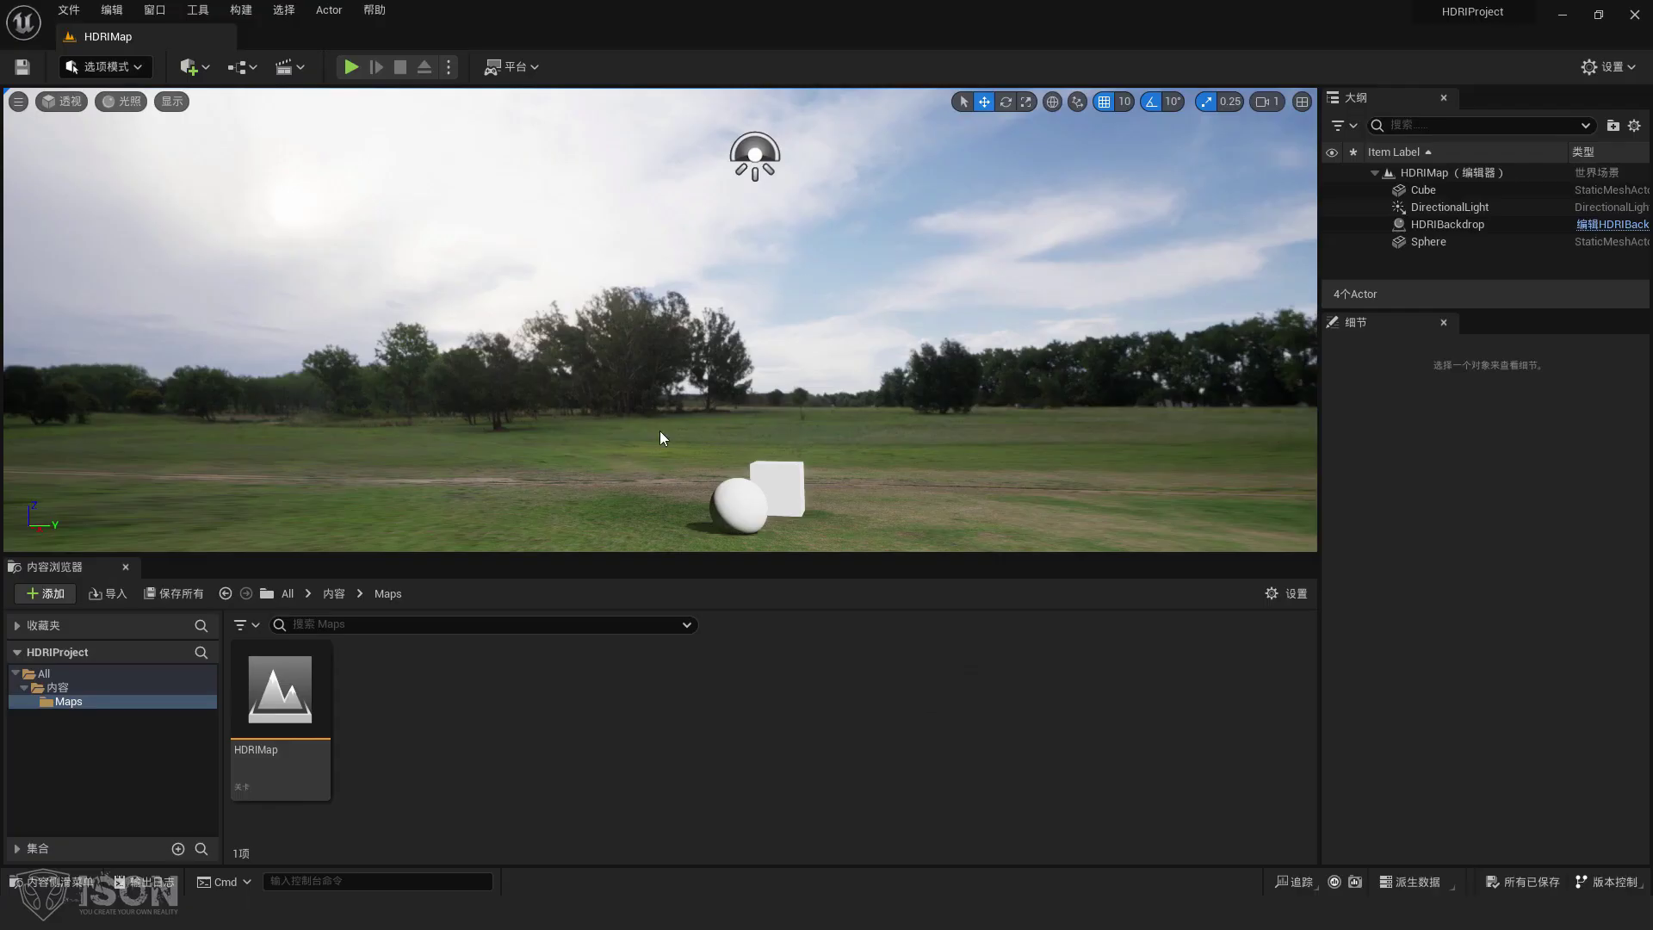
pyautogui.click(206, 69)
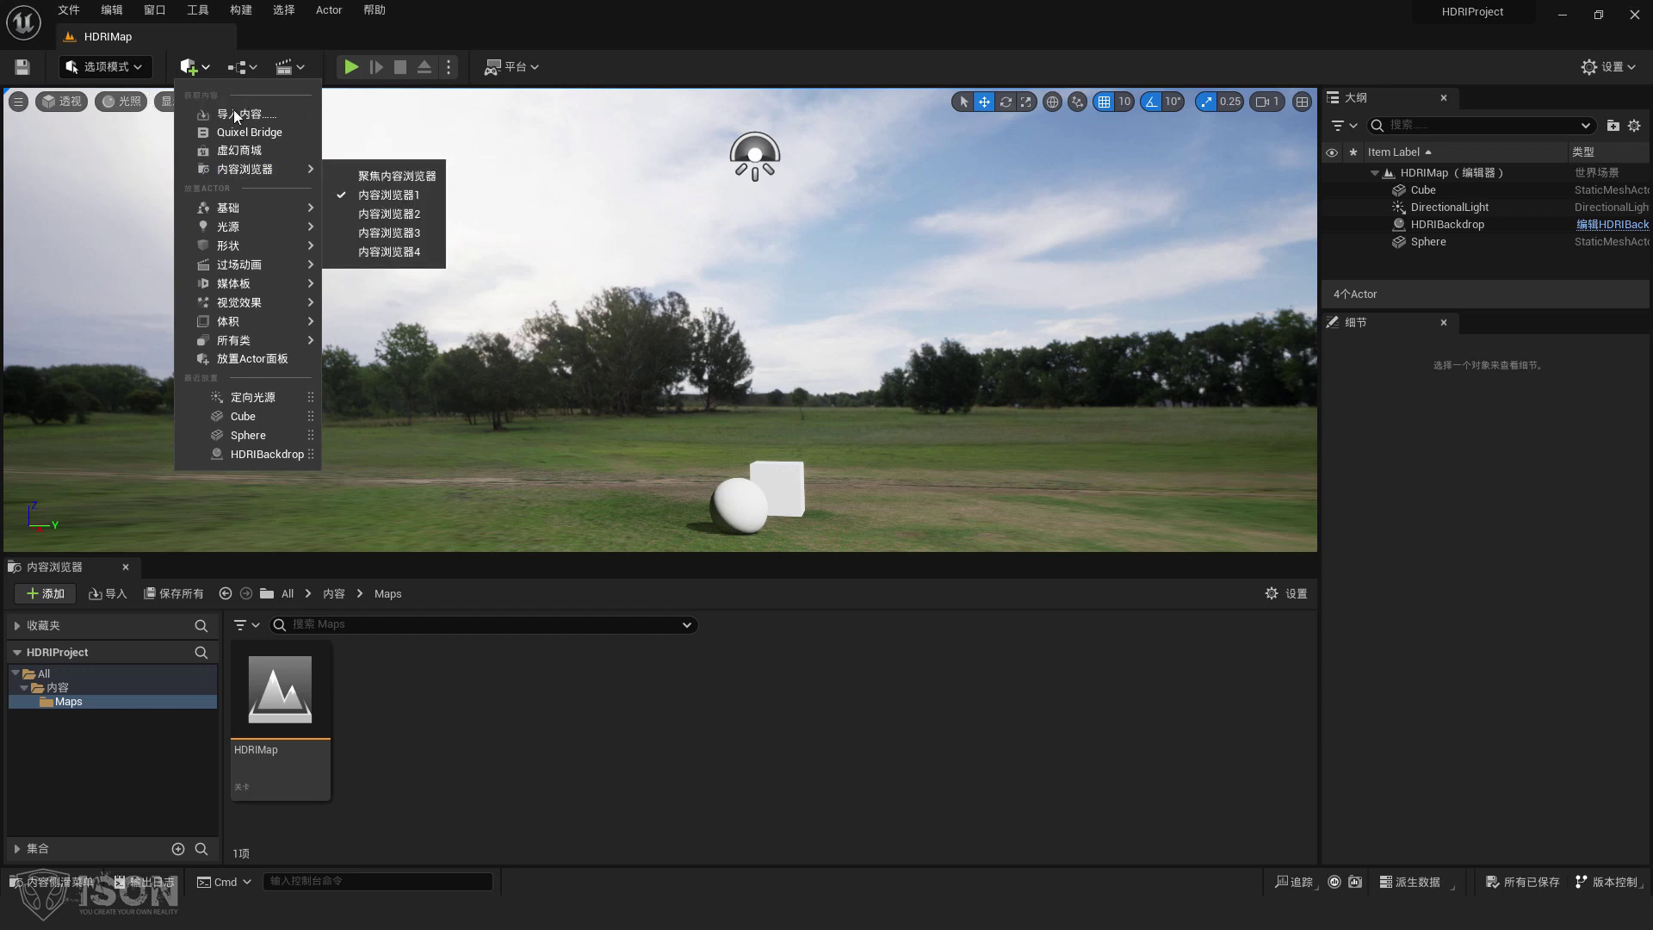
pyautogui.click(208, 70)
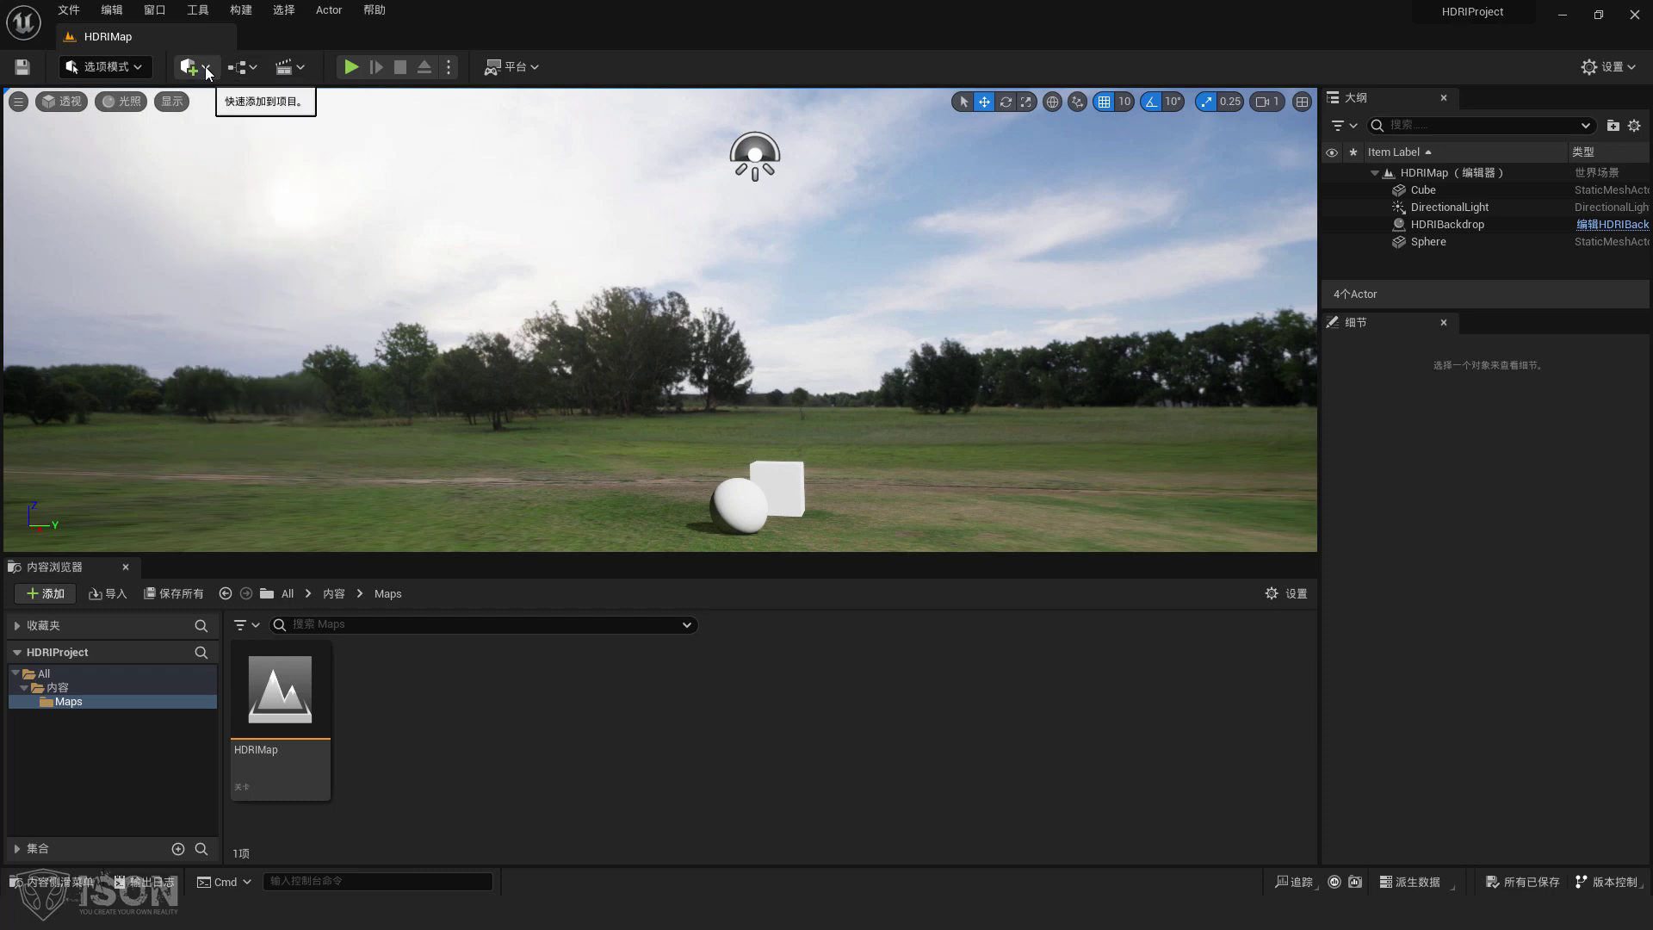
pyautogui.click(207, 71)
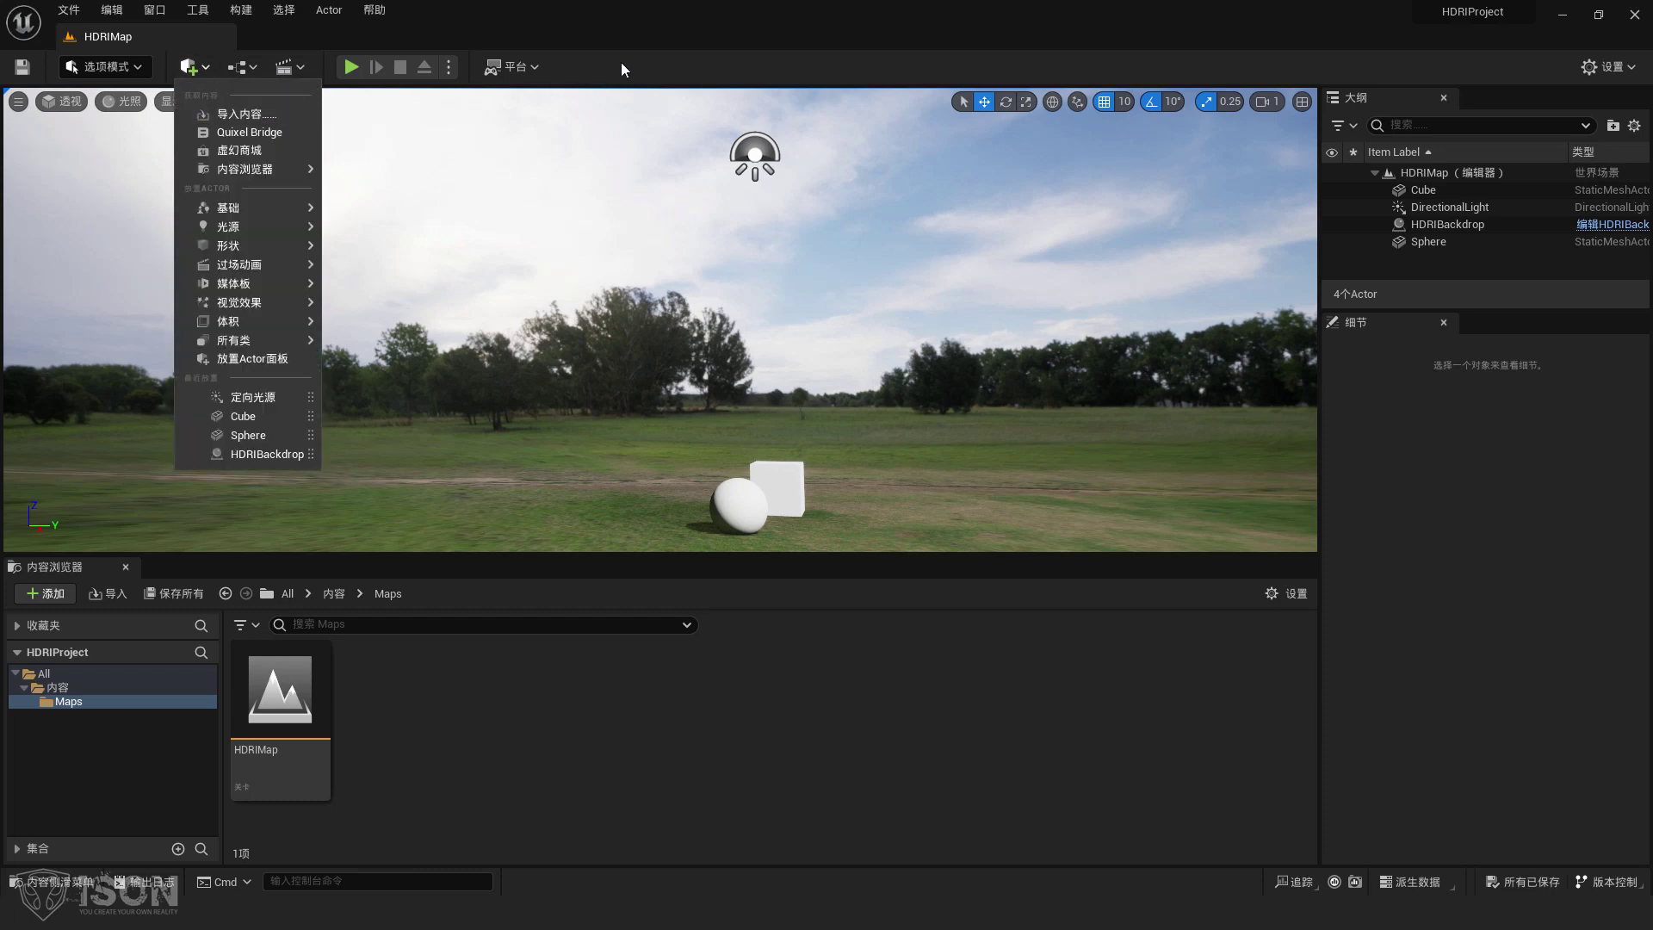
pyautogui.hotkey('alt', 'Tab')
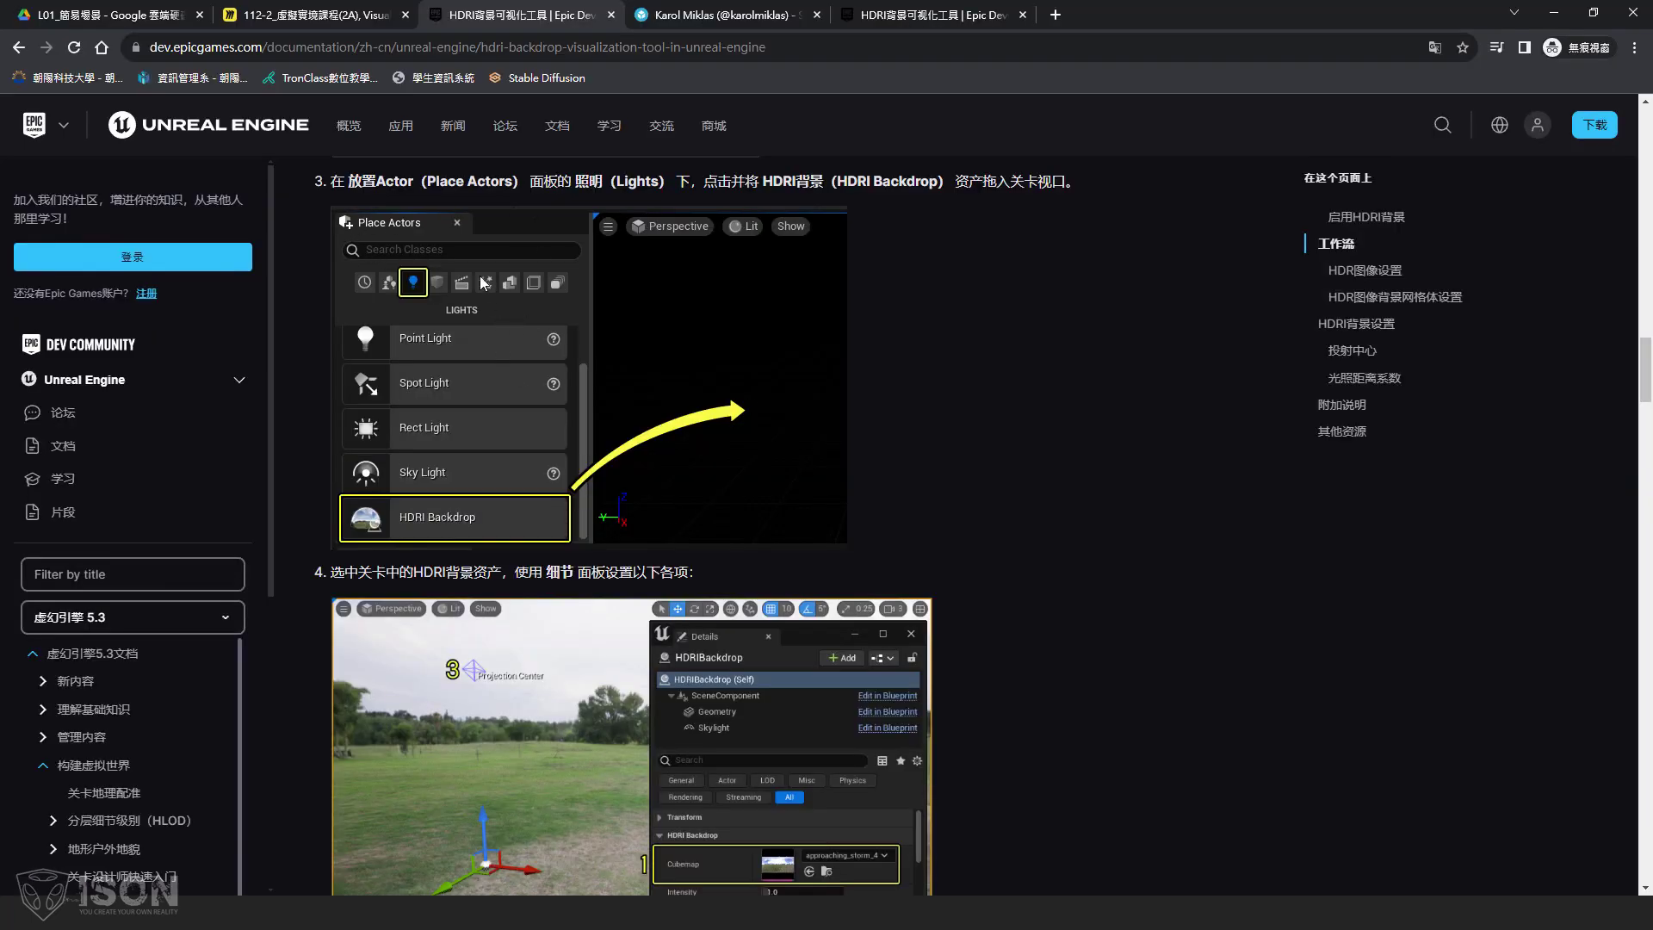
pyautogui.hotkey('alt', 'Tab')
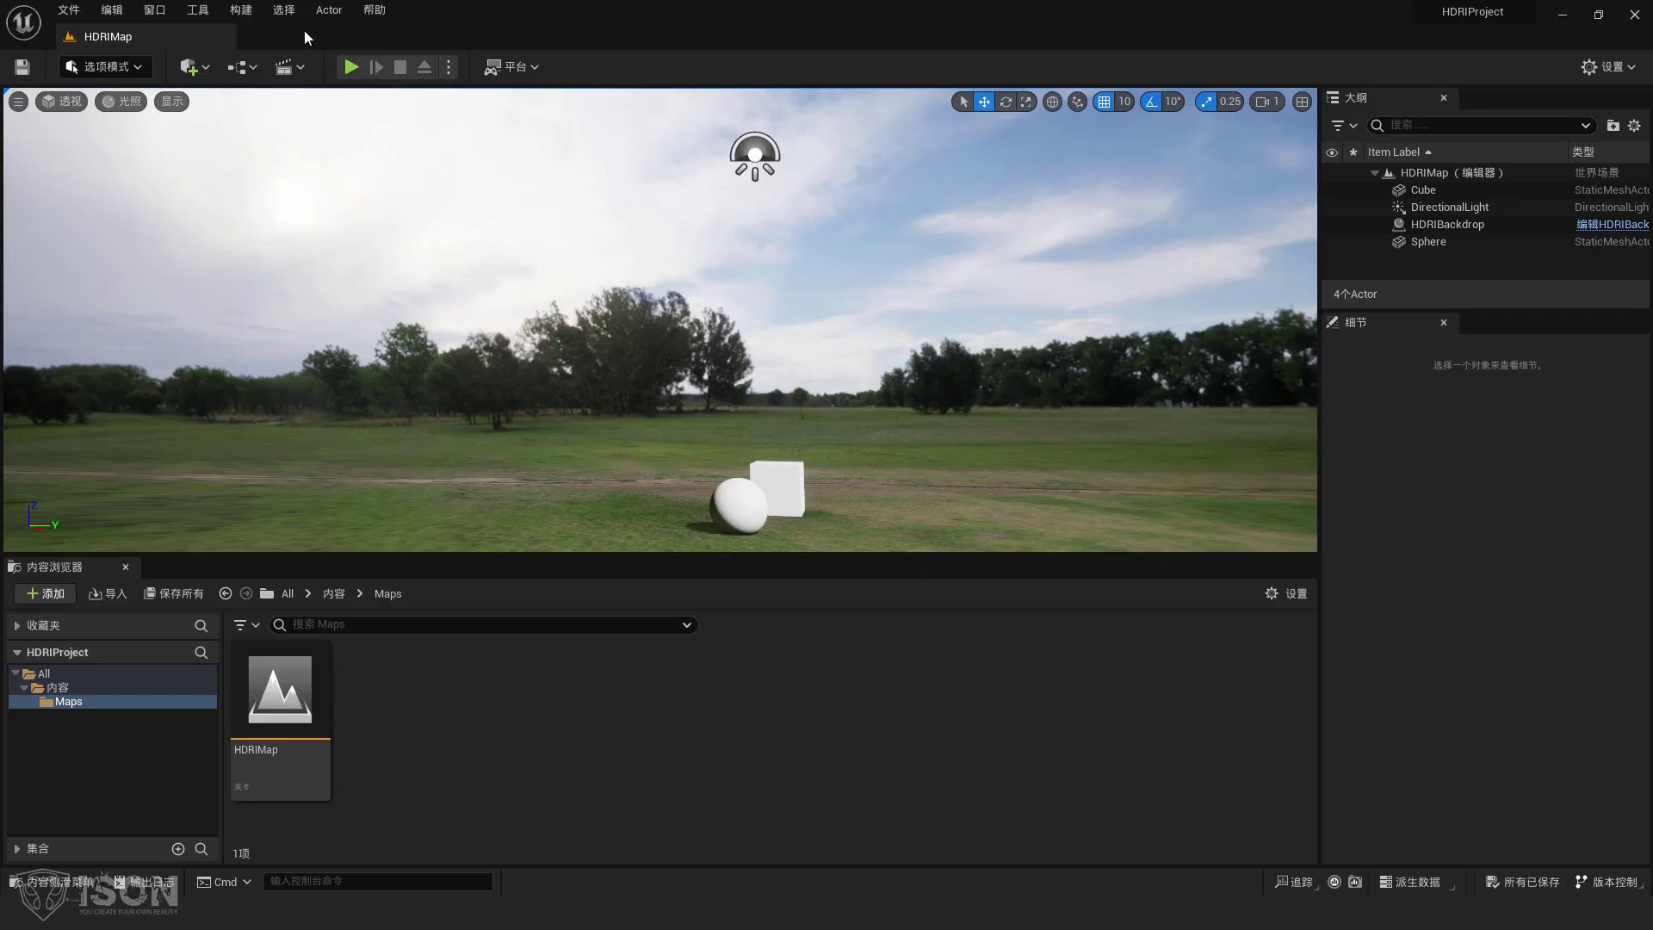
# - Display the Place Actors panel to view its basic actors, close it and check the quick-add list again
pyautogui.click(155, 10)
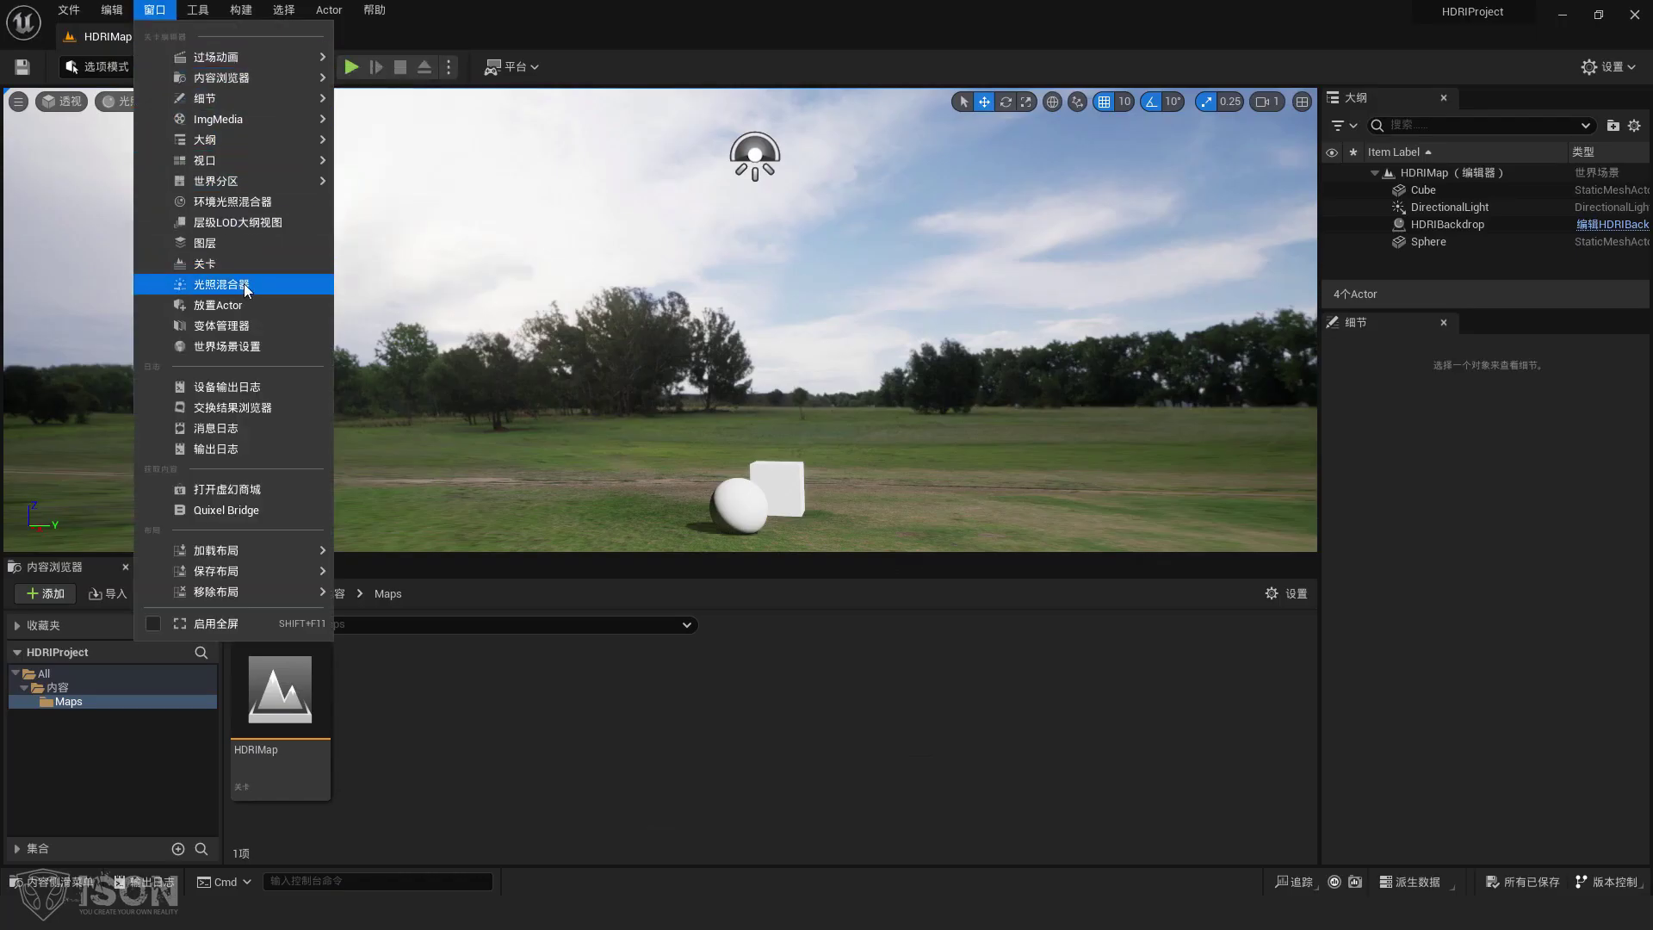
pyautogui.click(245, 325)
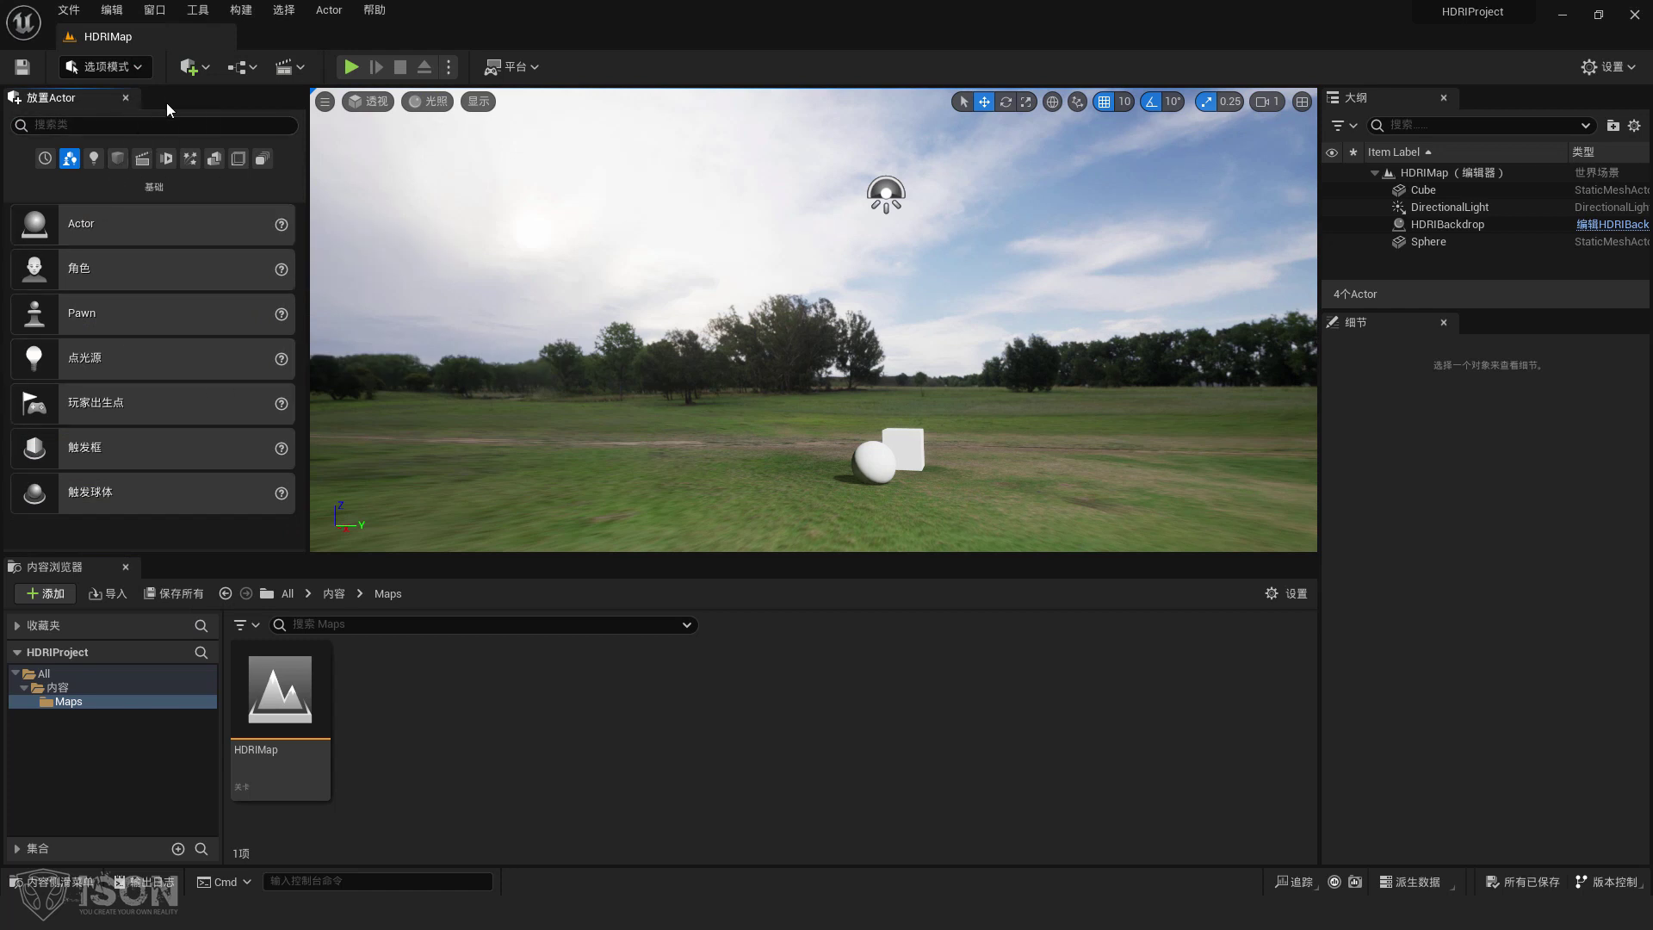
pyautogui.click(126, 98)
pyautogui.click(191, 67)
pyautogui.click(191, 66)
# - Return to the browser and read the documentation on the backdrop's cubemap, size, projection center, movable light and the EnviroDome, EnviroBoxSharp and EnviroBox meshes
pyautogui.hotkey('alt', 'Tab')
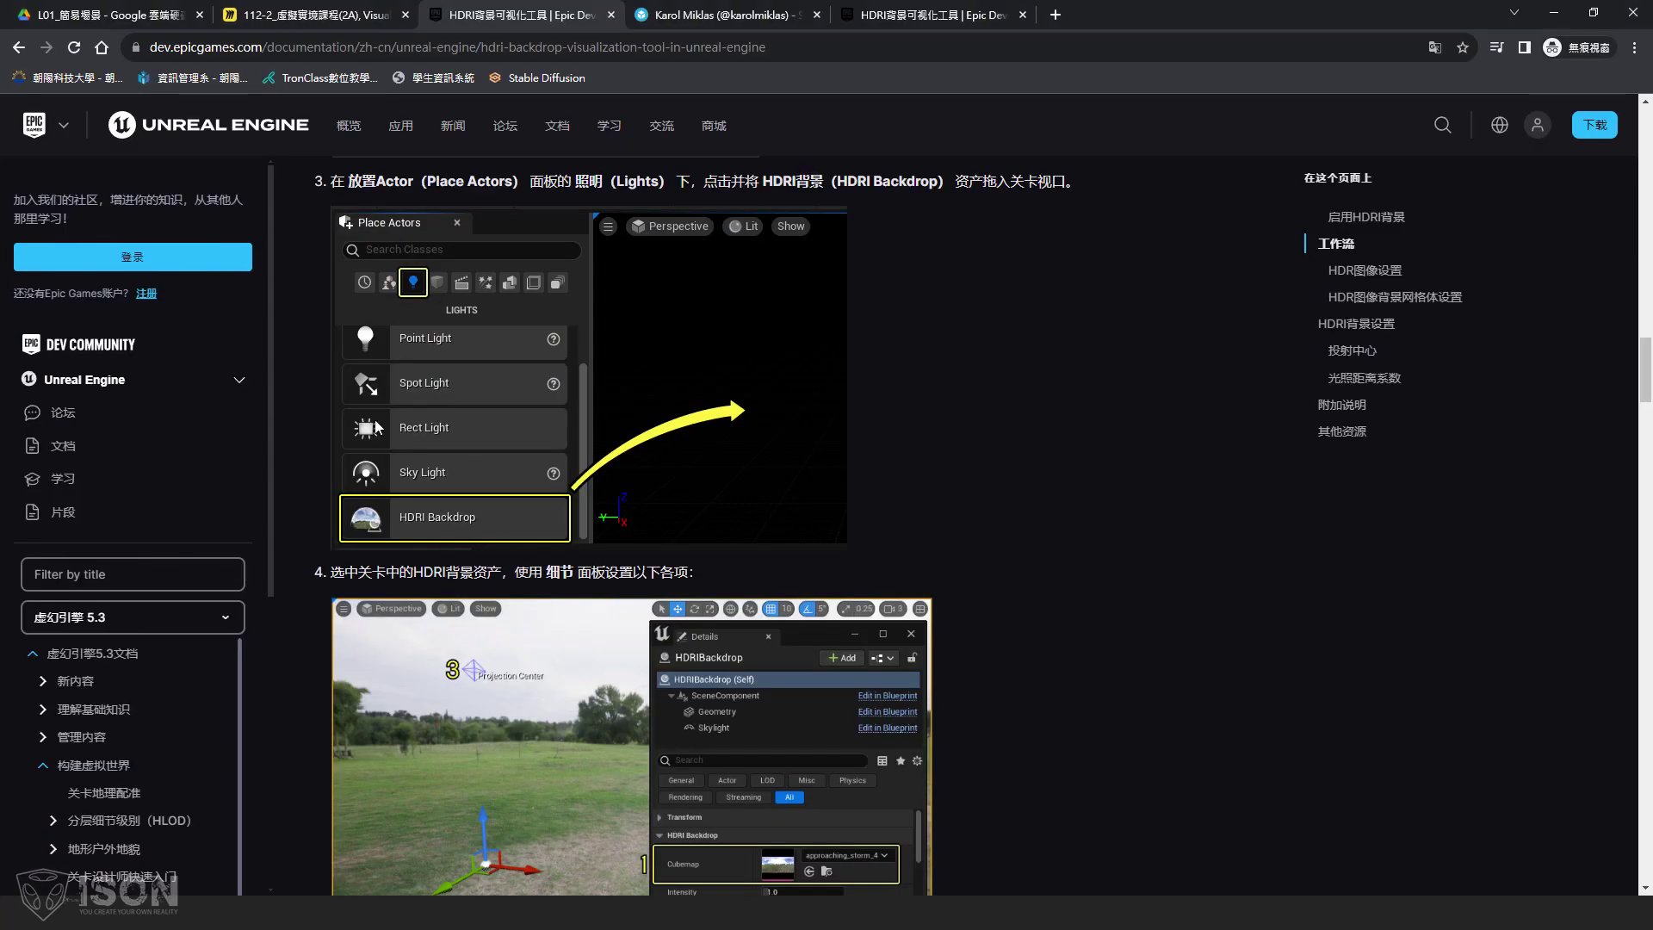
pyautogui.scroll(-2, 446, 306)
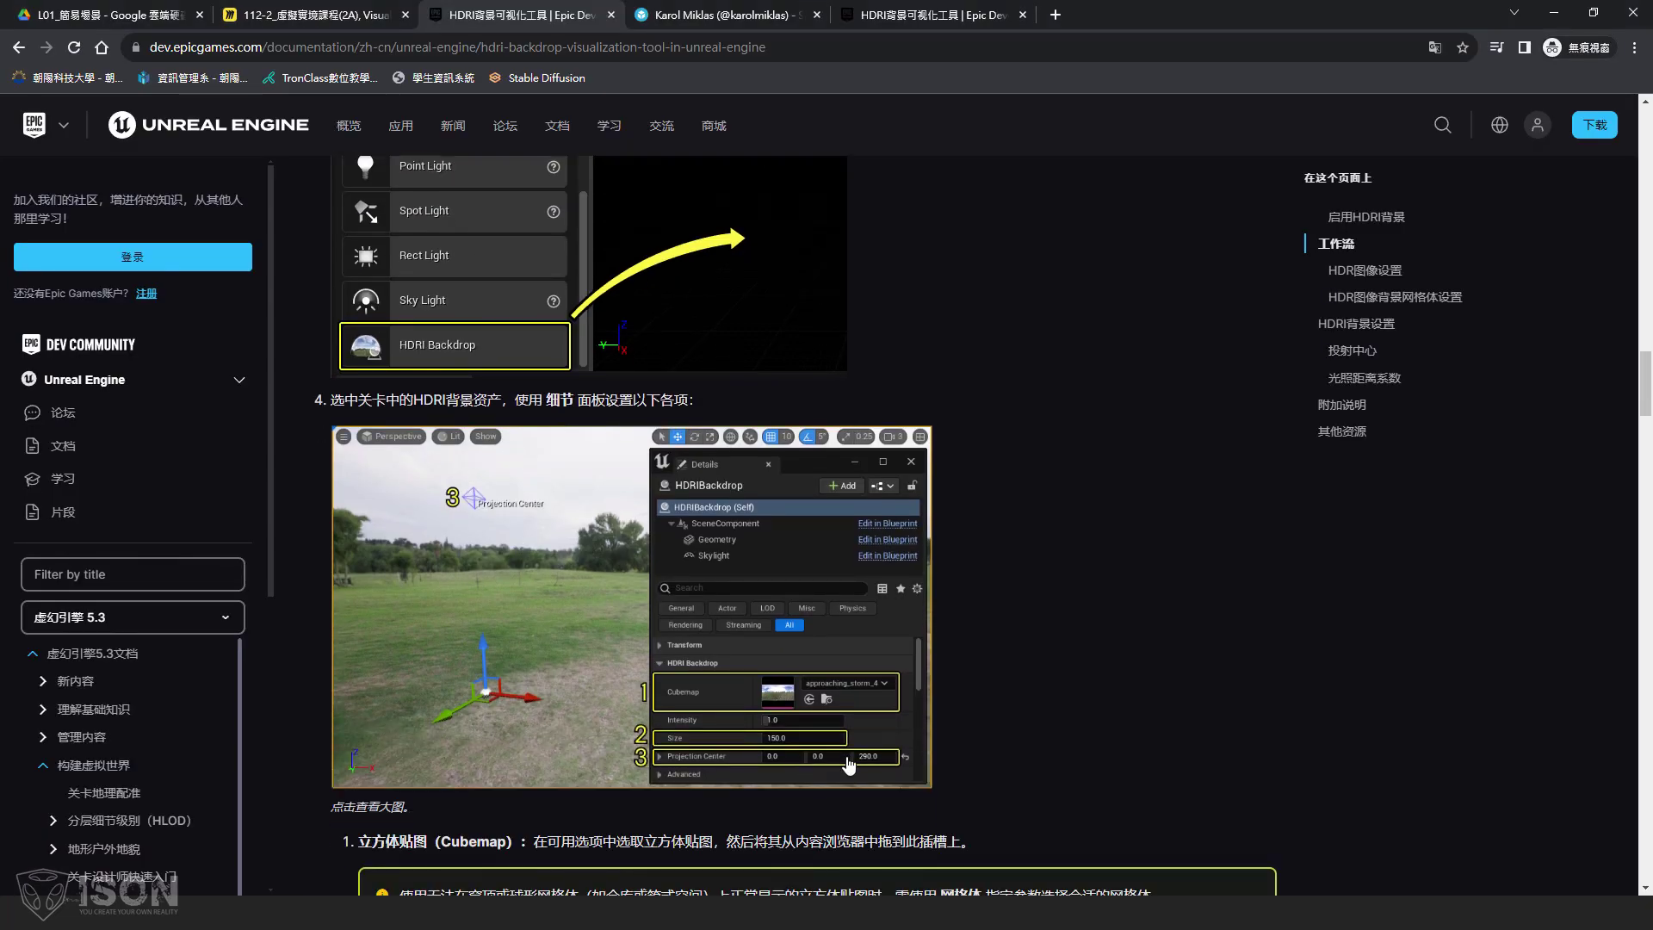
pyautogui.scroll(-2, 833, 689)
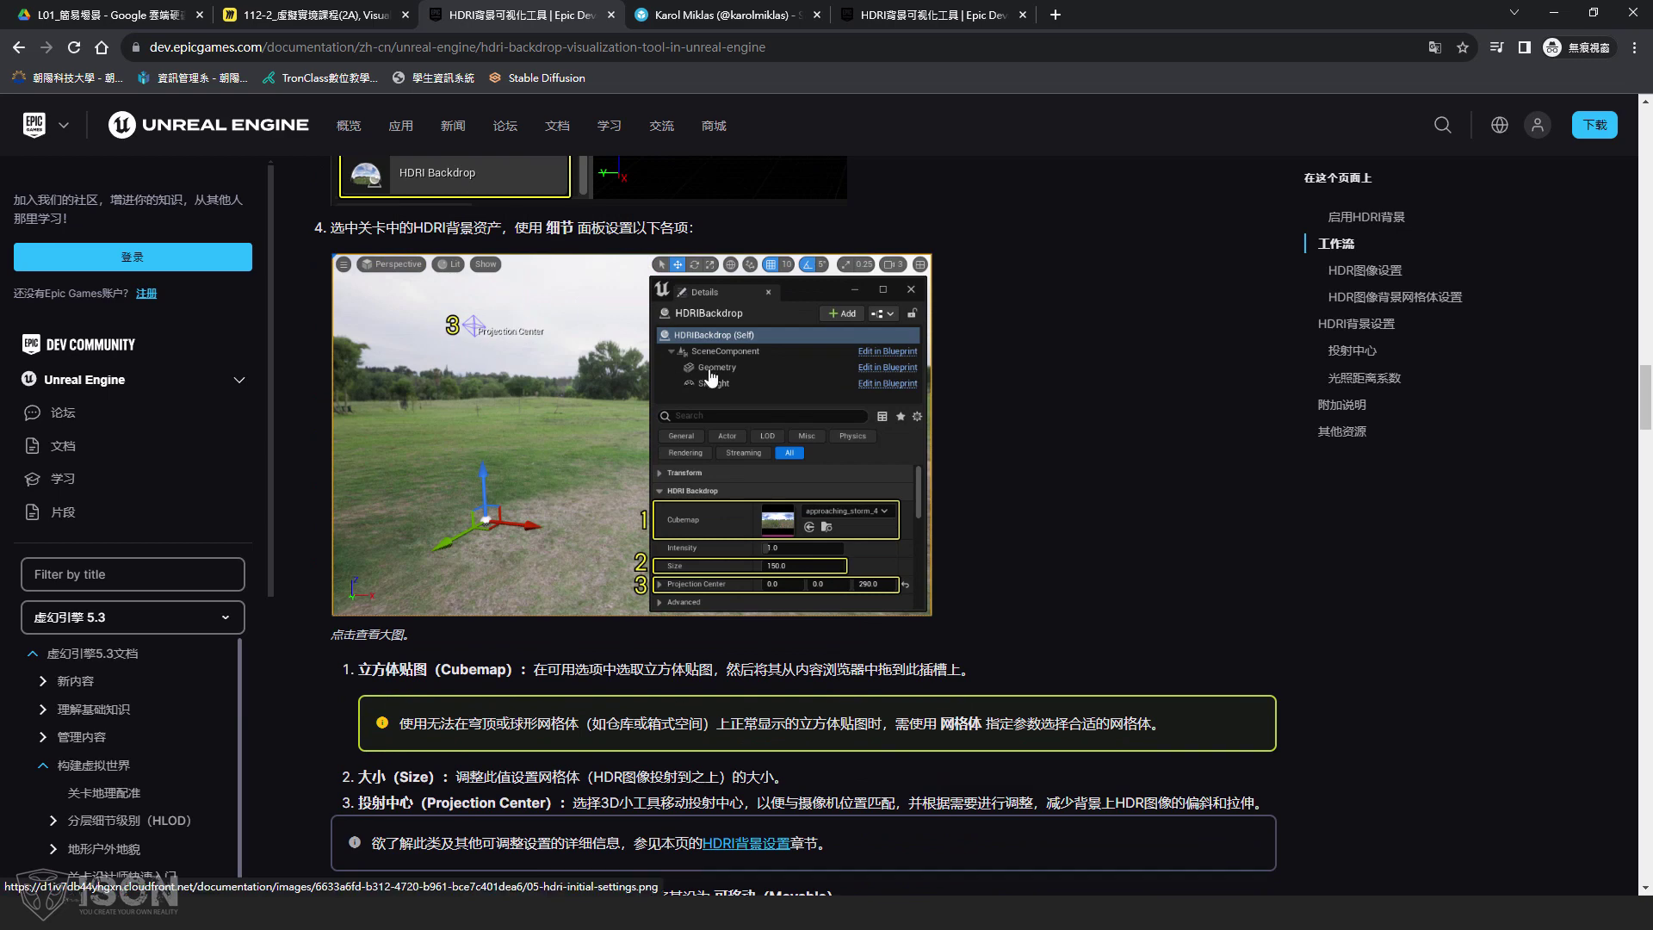
pyautogui.scroll(-8, 705, 405)
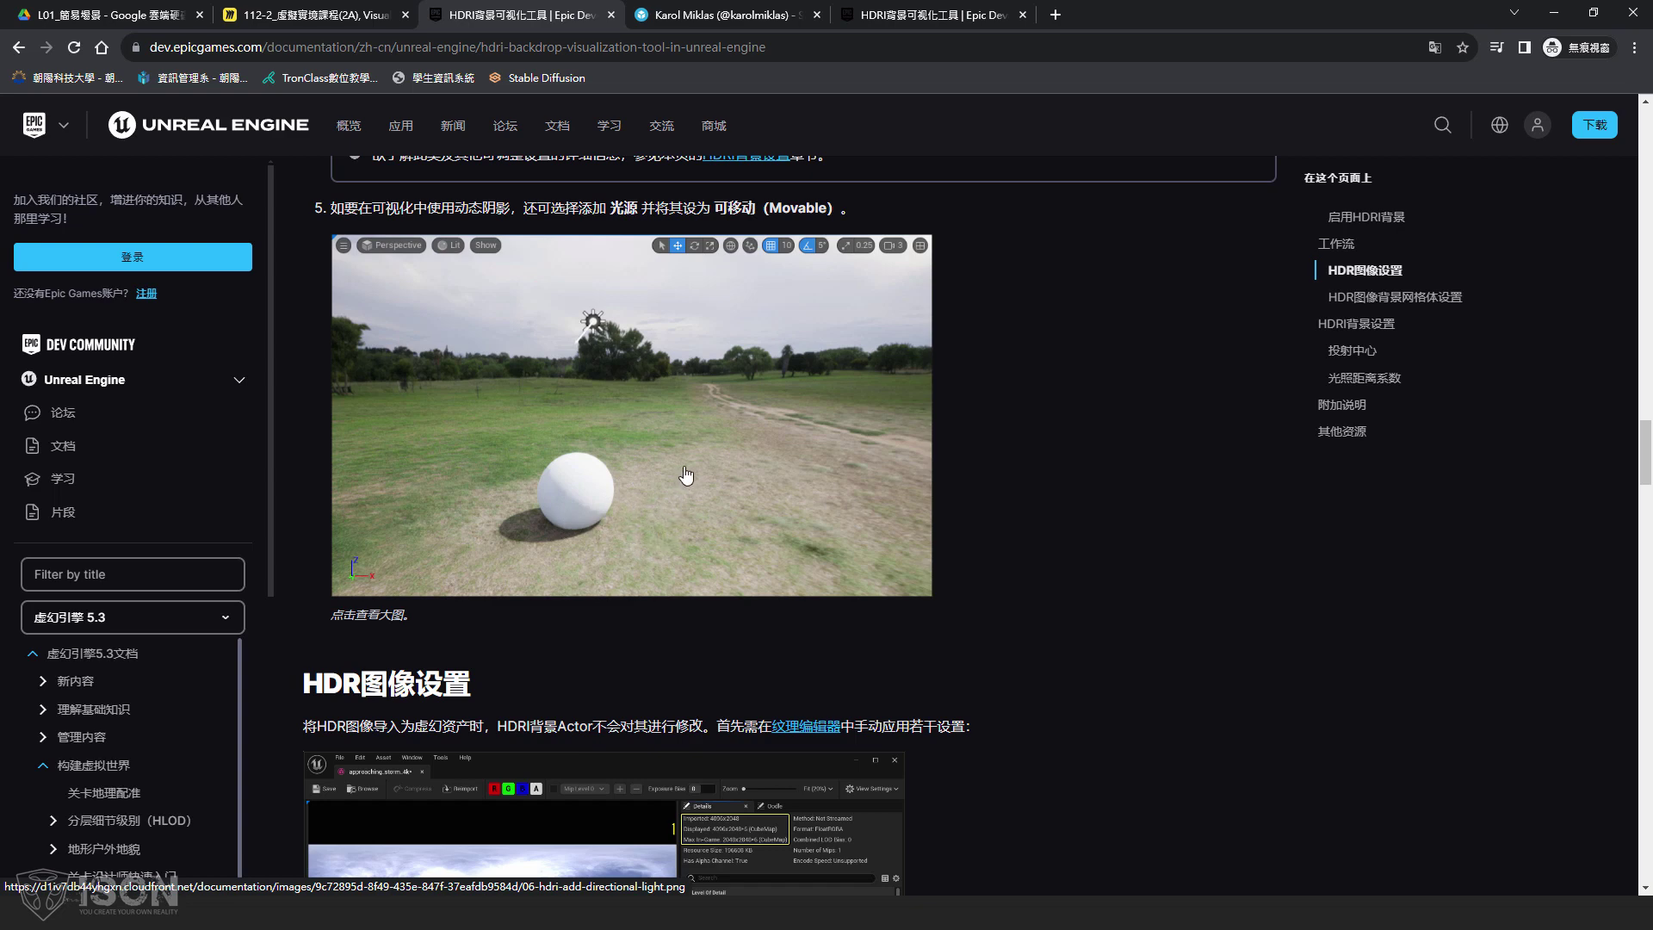
pyautogui.scroll(-5, 694, 472)
pyautogui.scroll(-15, 717, 465)
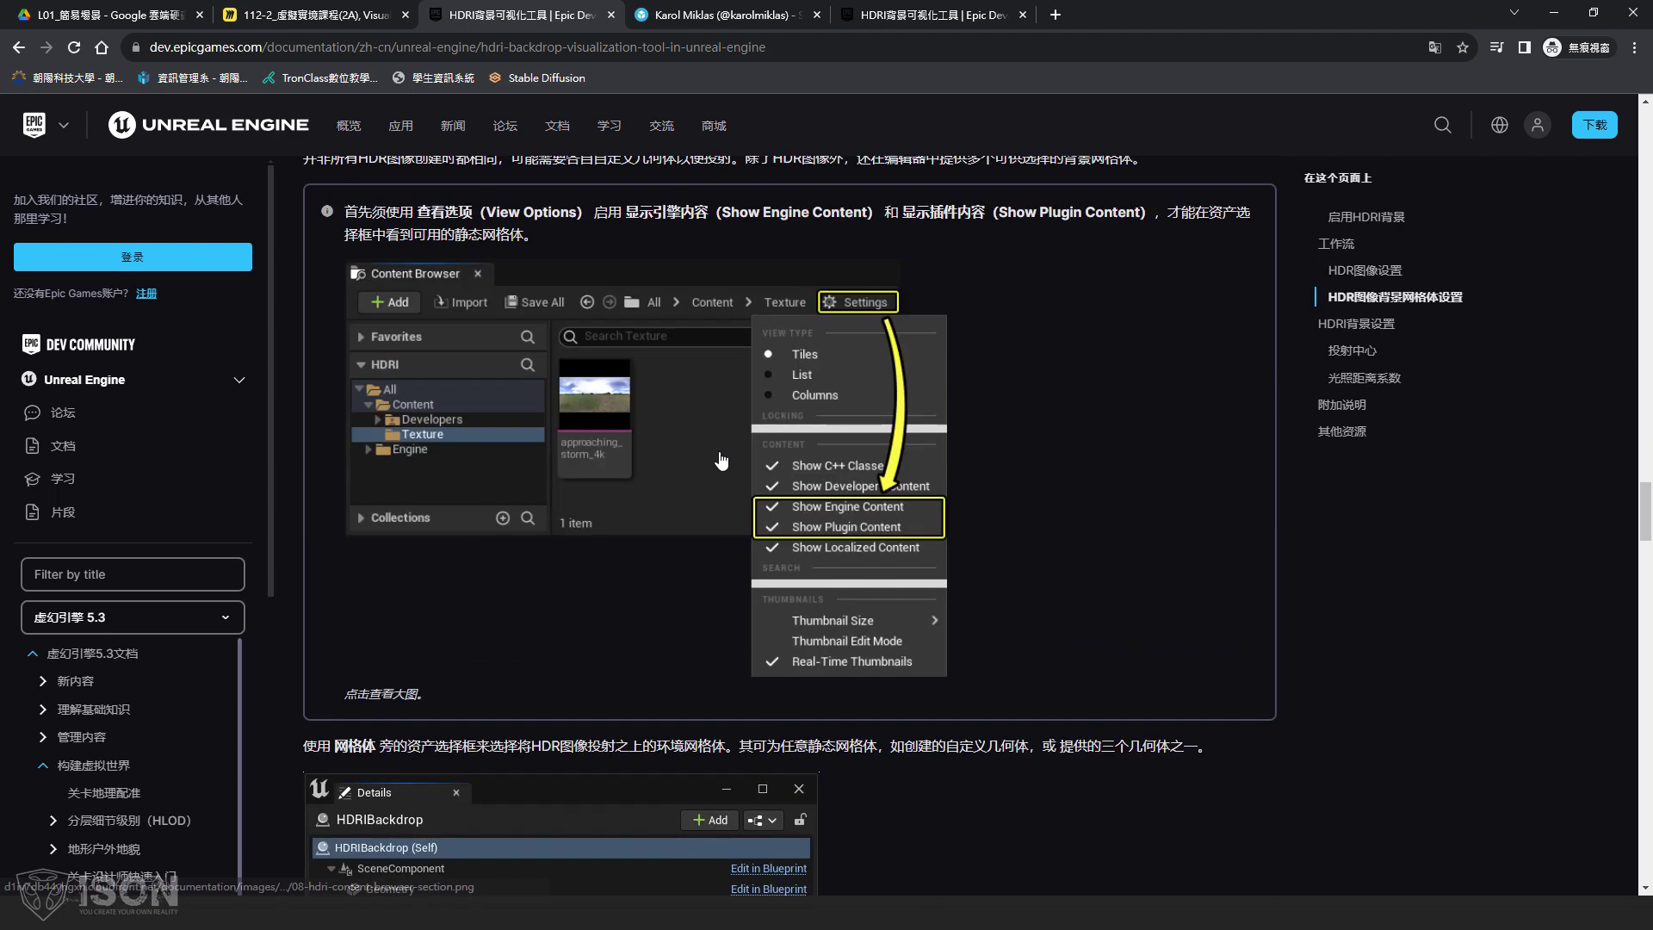
pyautogui.scroll(-5, 712, 462)
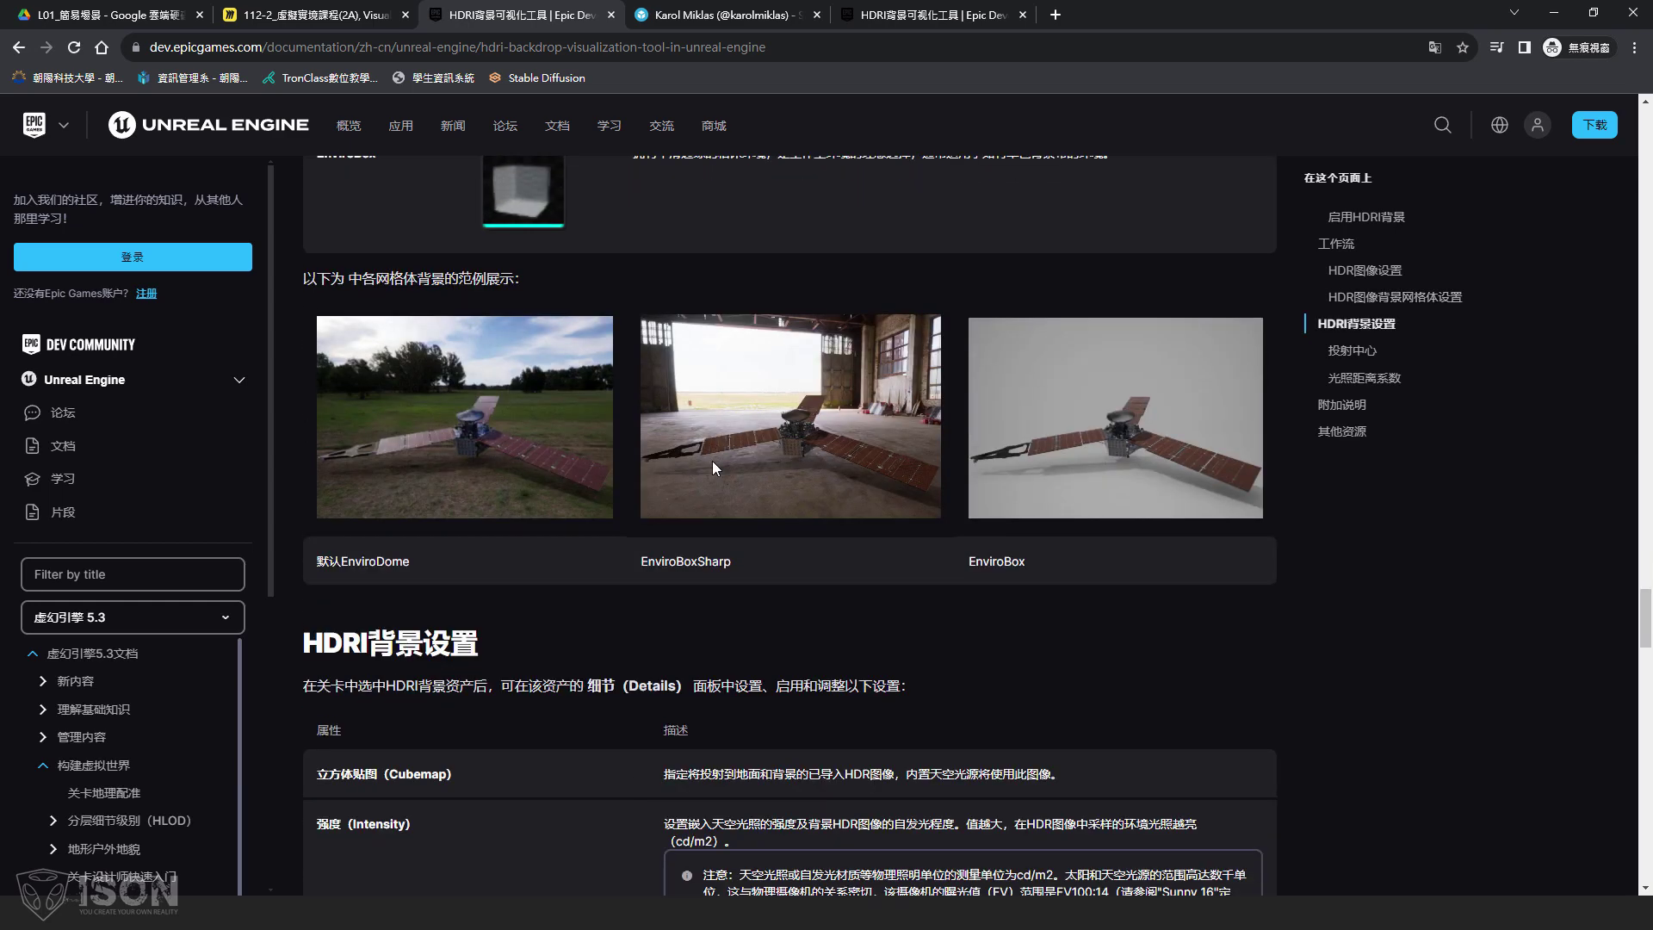
pyautogui.scroll(4, 623, 430)
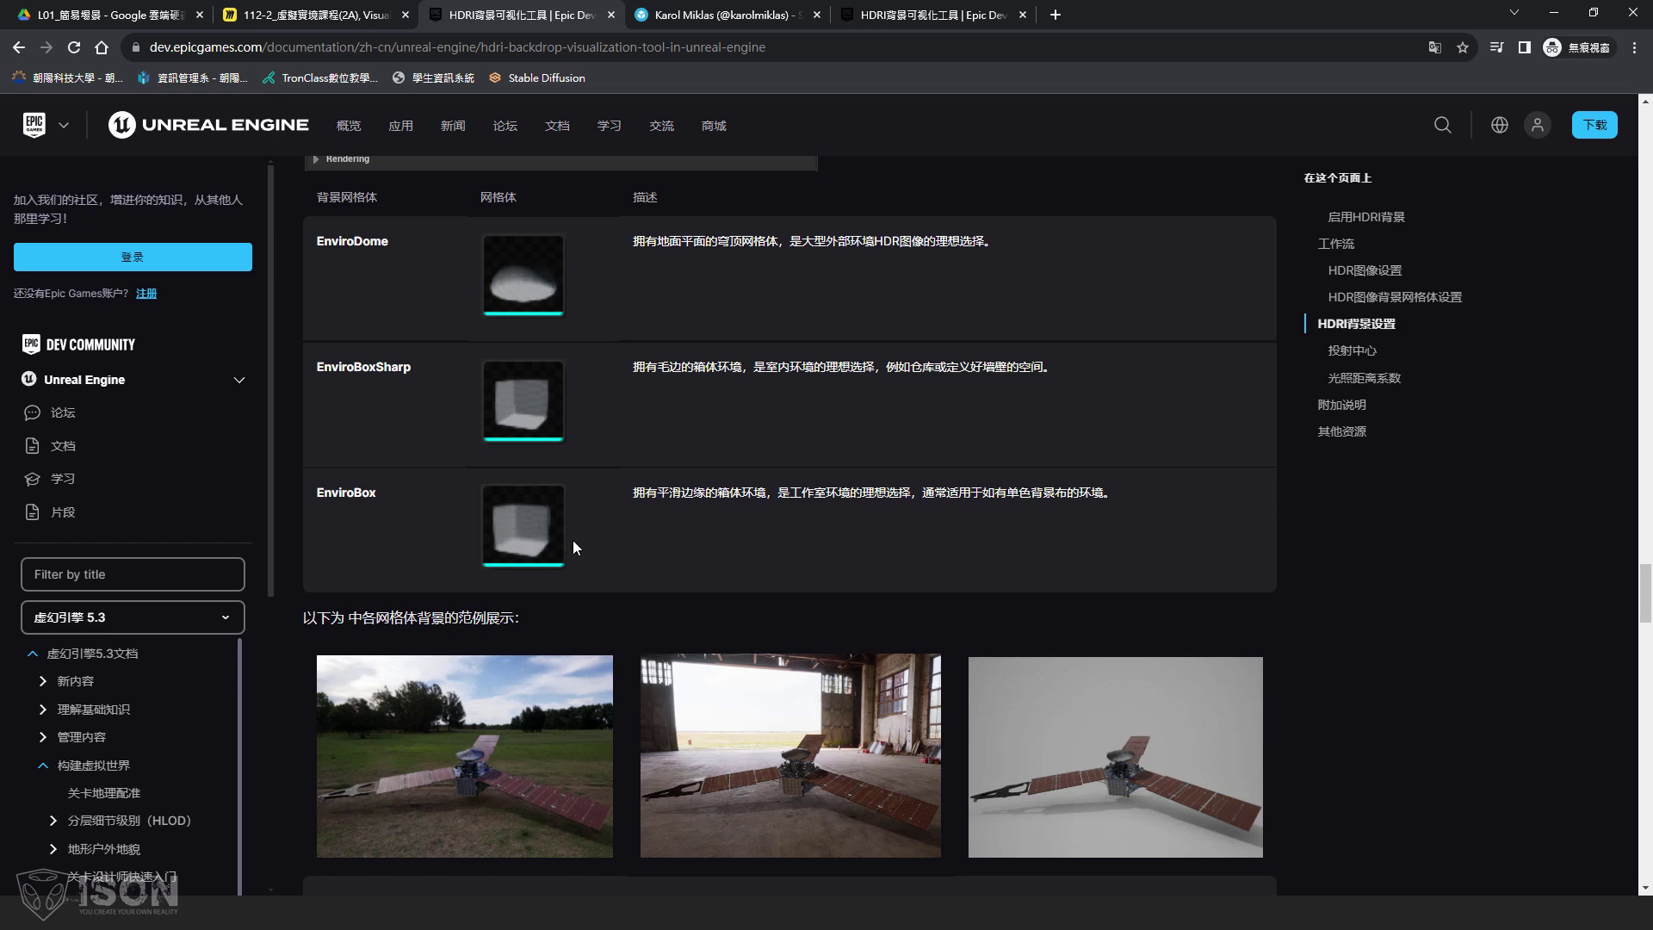
pyautogui.scroll(-2, 602, 603)
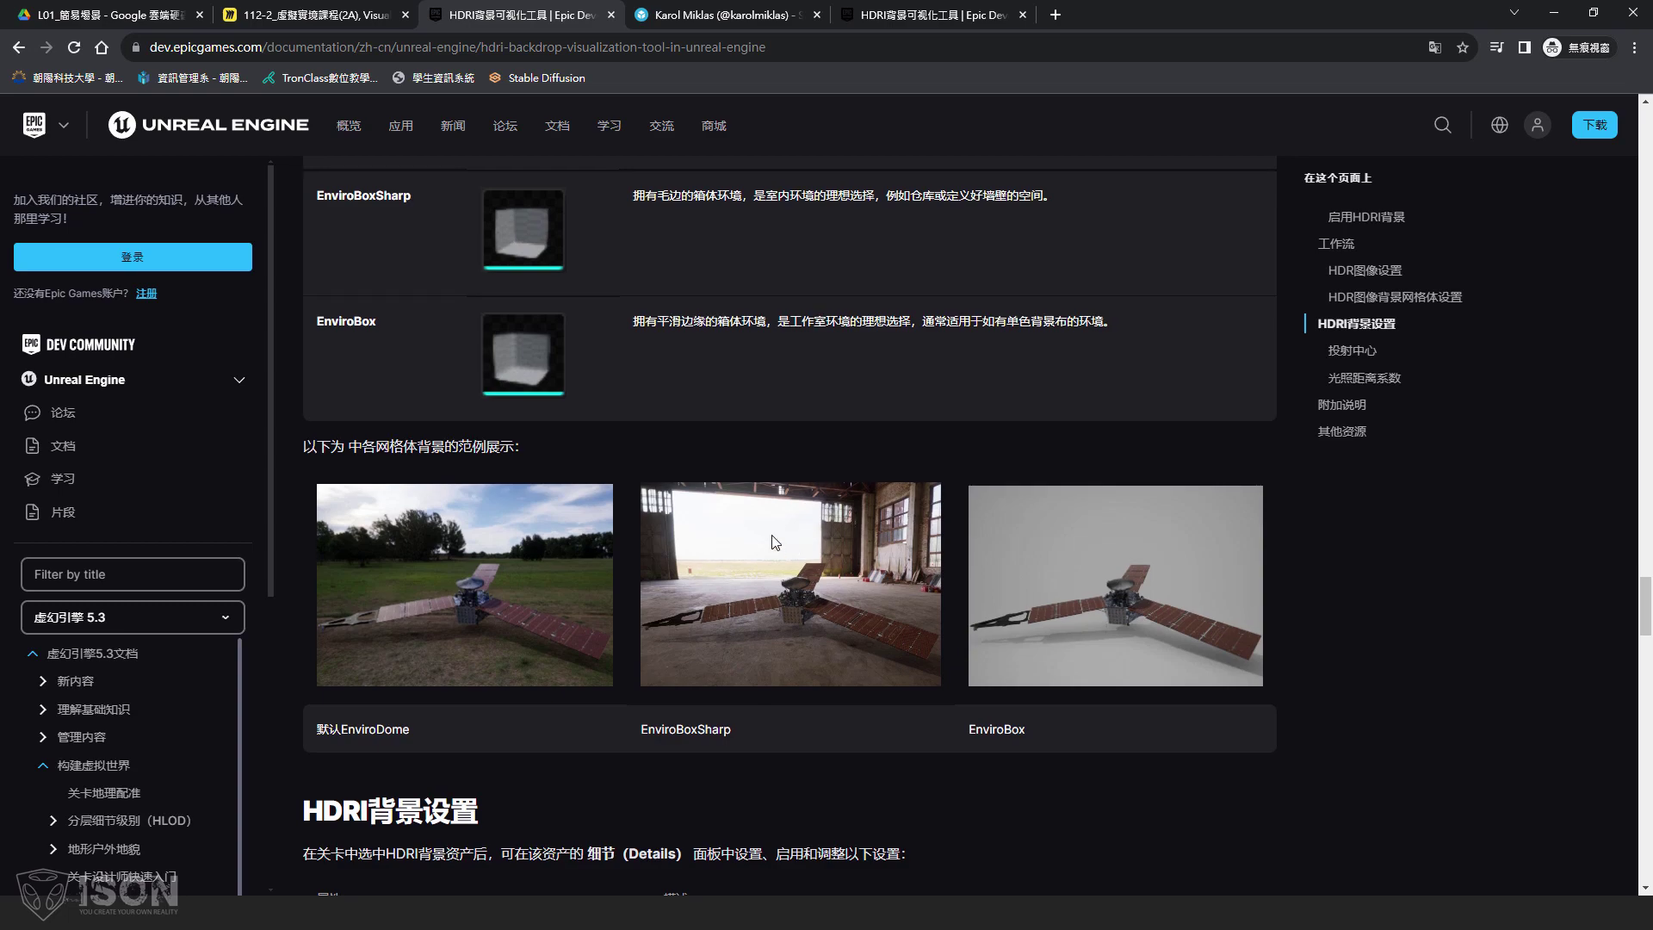
# - Open the Poly Haven website in a new tab and examine its HDRIs, Textures and Models sections
pyautogui.scroll(4, 439, 491)
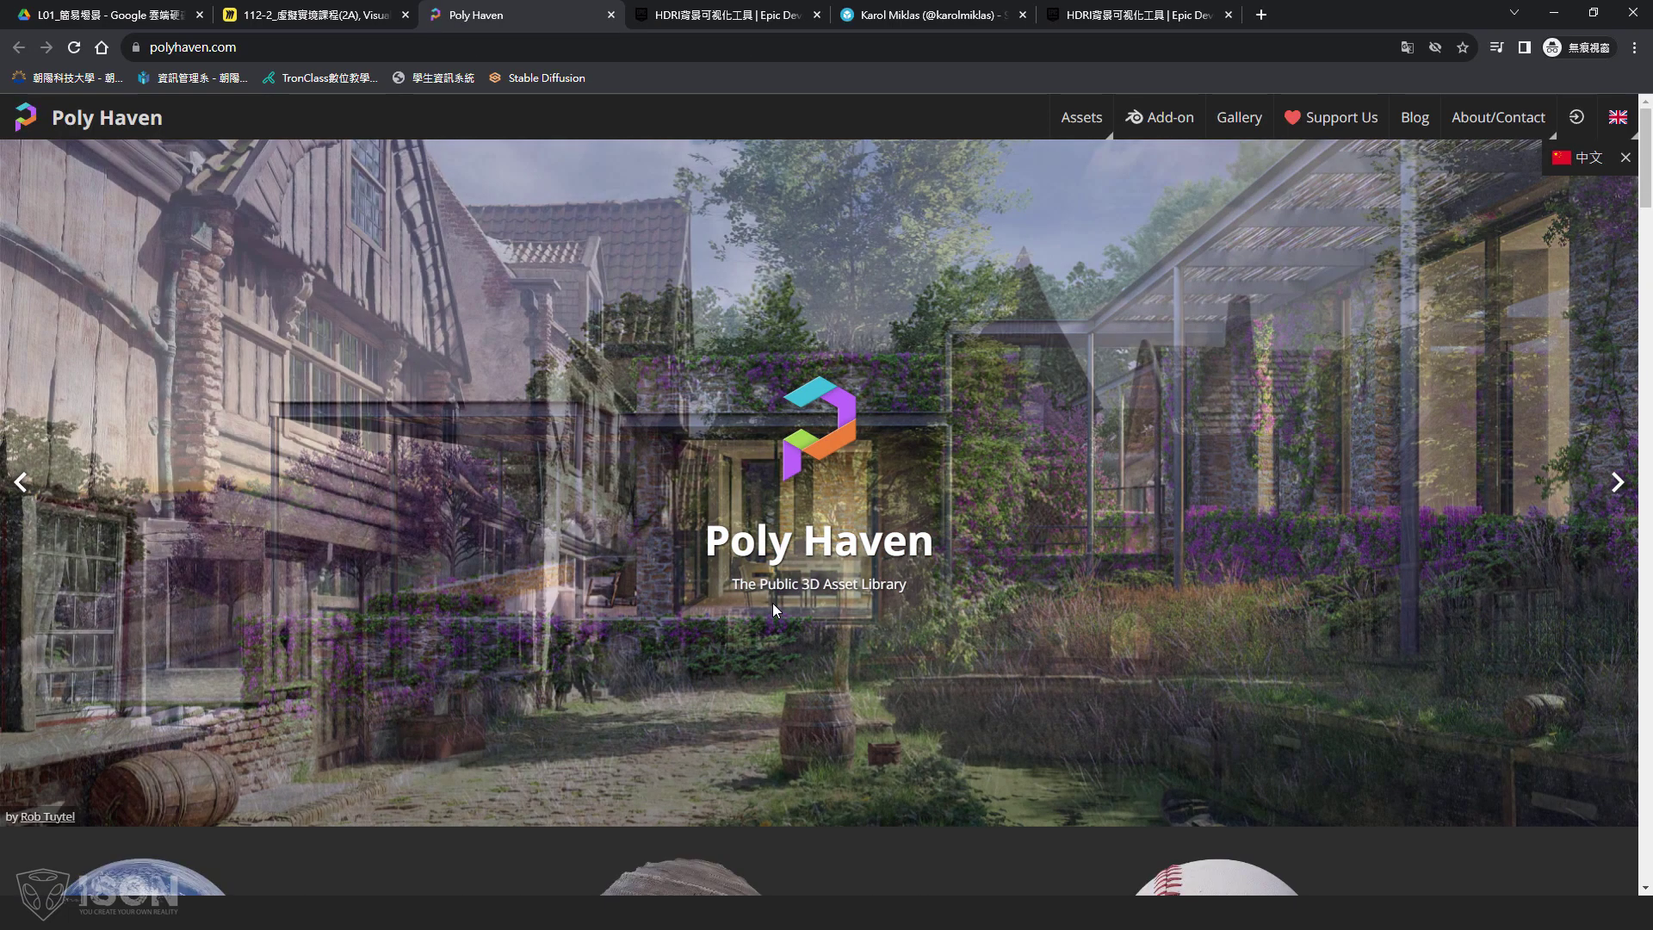
pyautogui.scroll(-1, 814, 594)
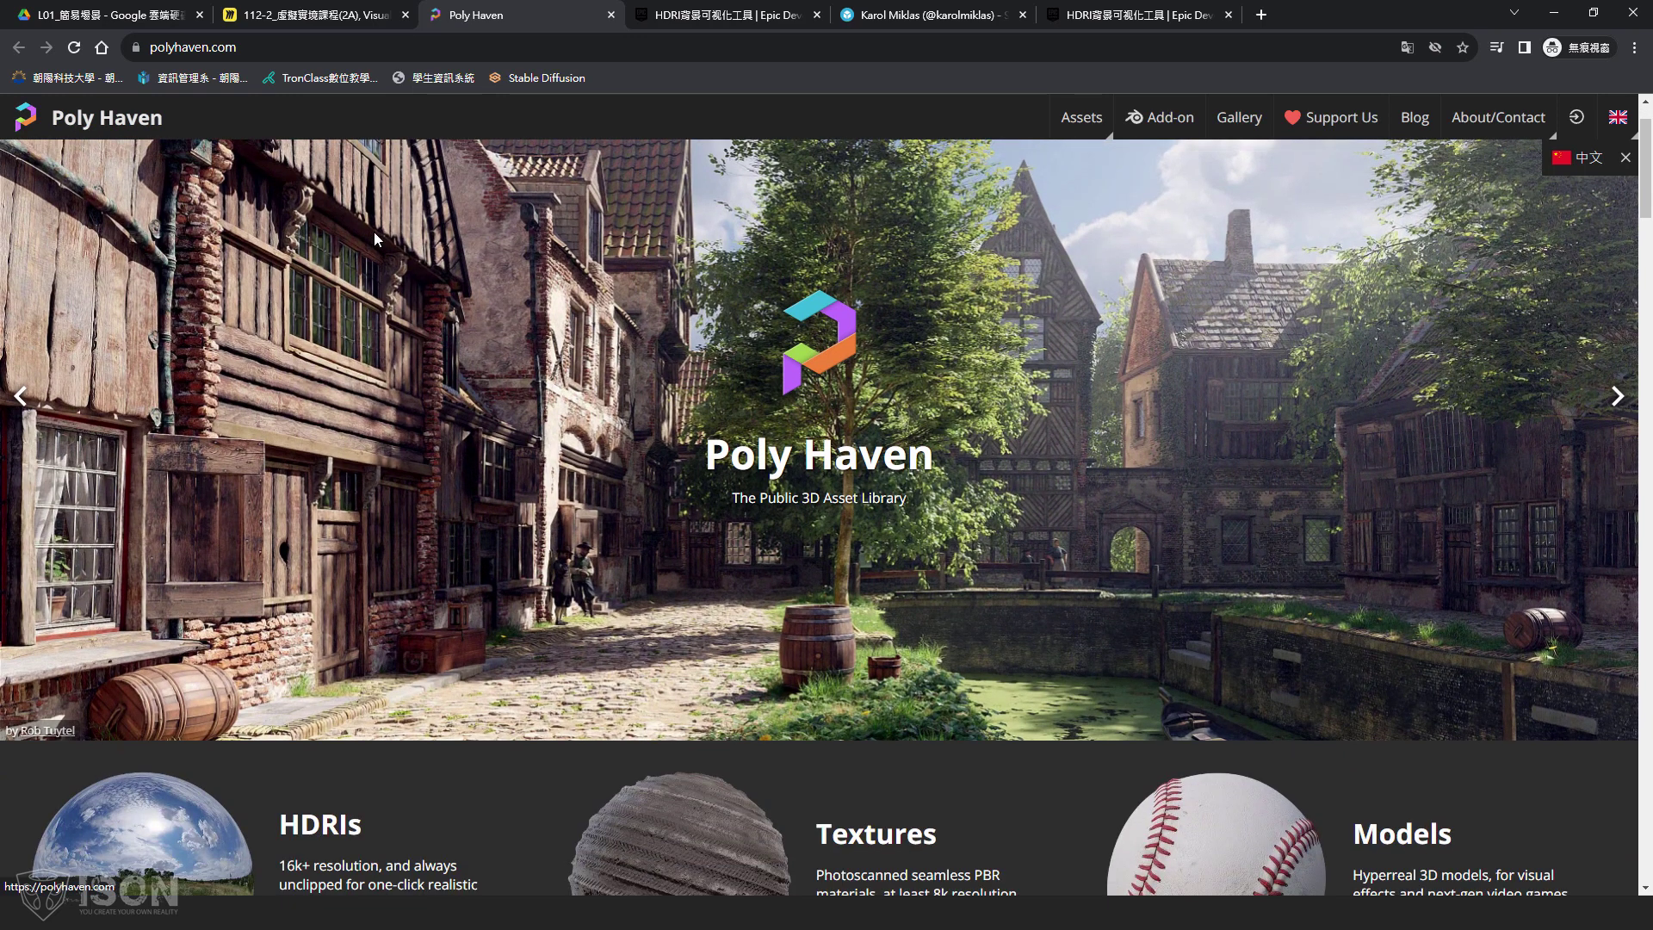
pyautogui.scroll(-4, 820, 517)
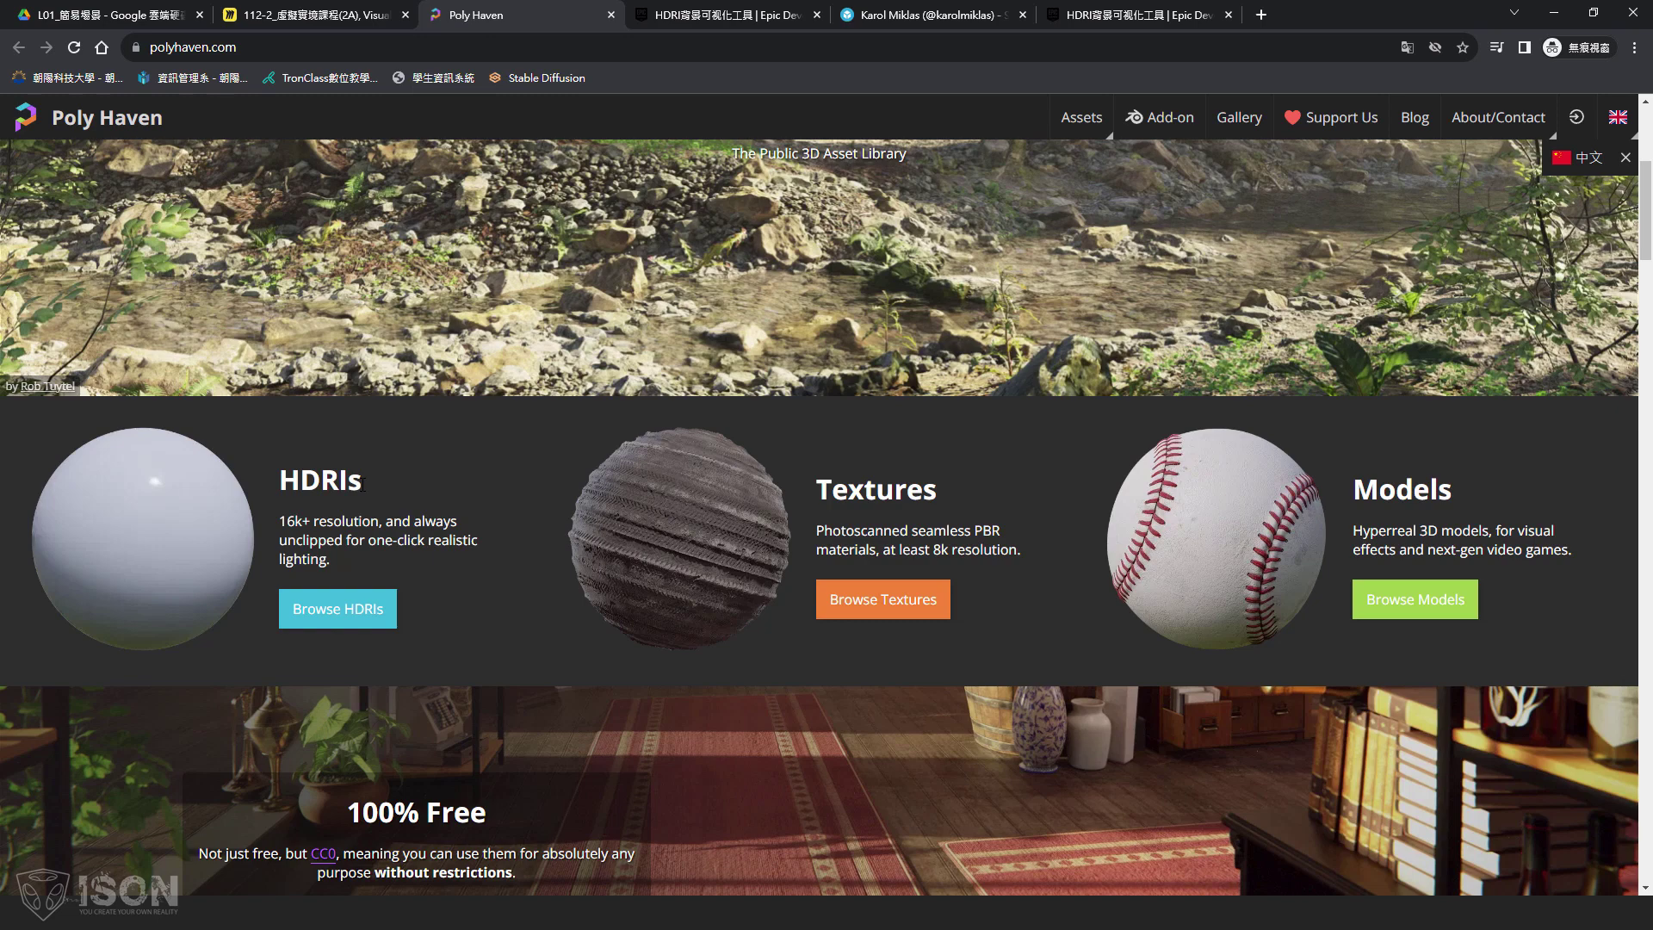
pyautogui.scroll(-1, 368, 481)
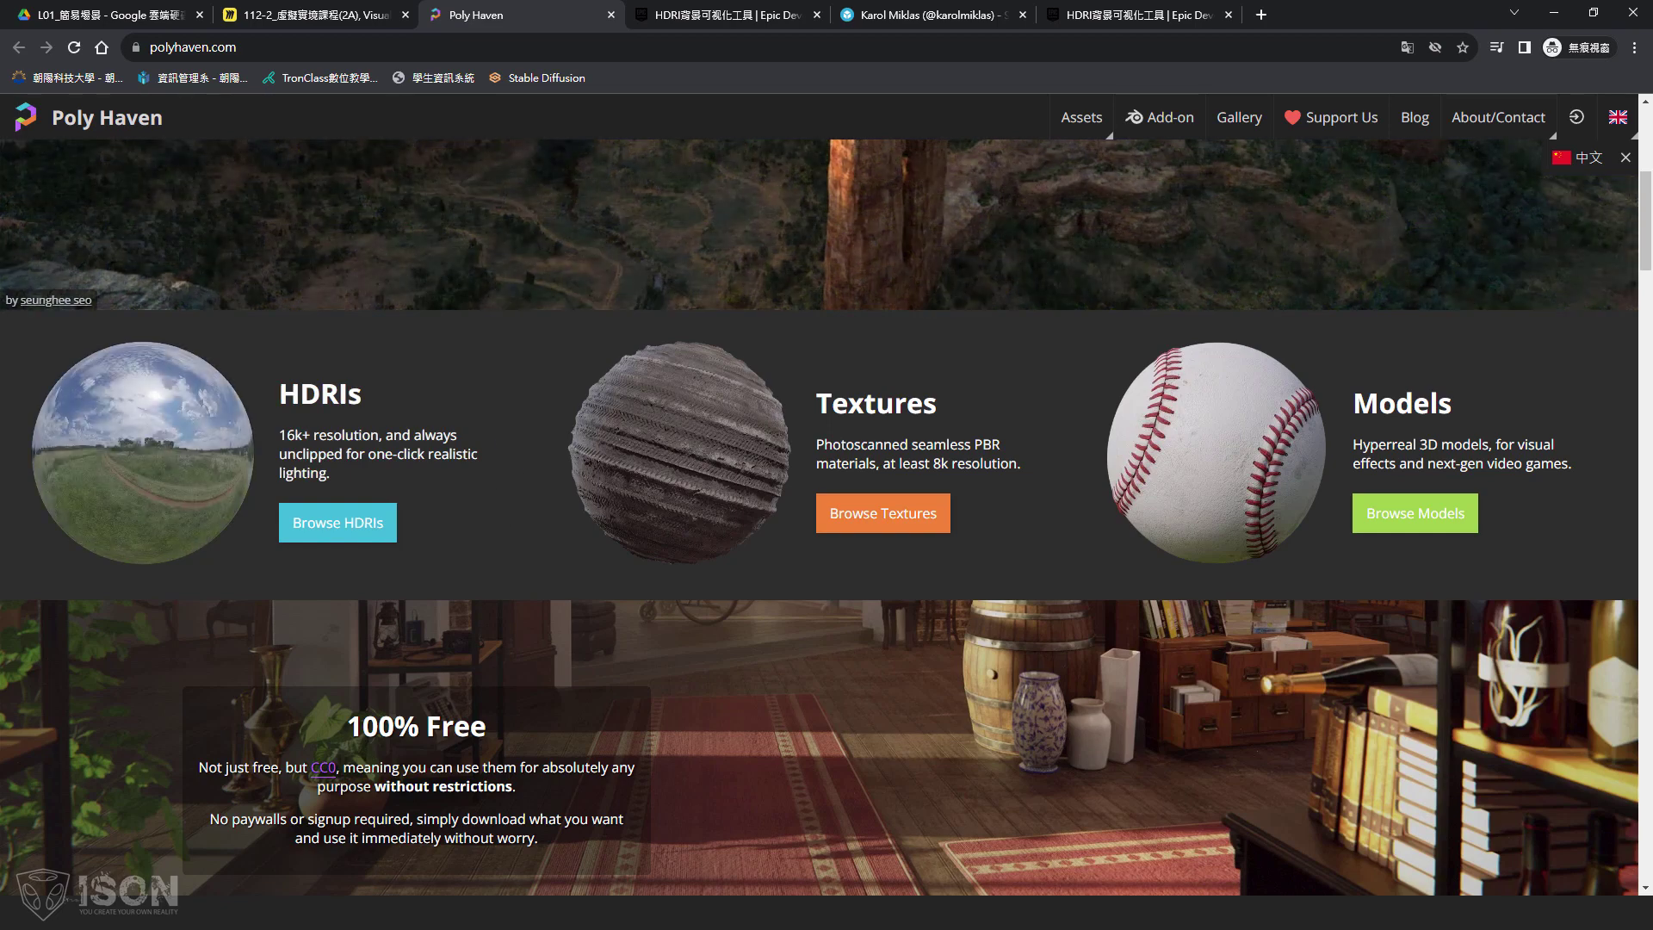
pyautogui.hotkey('alt', 'Tab')
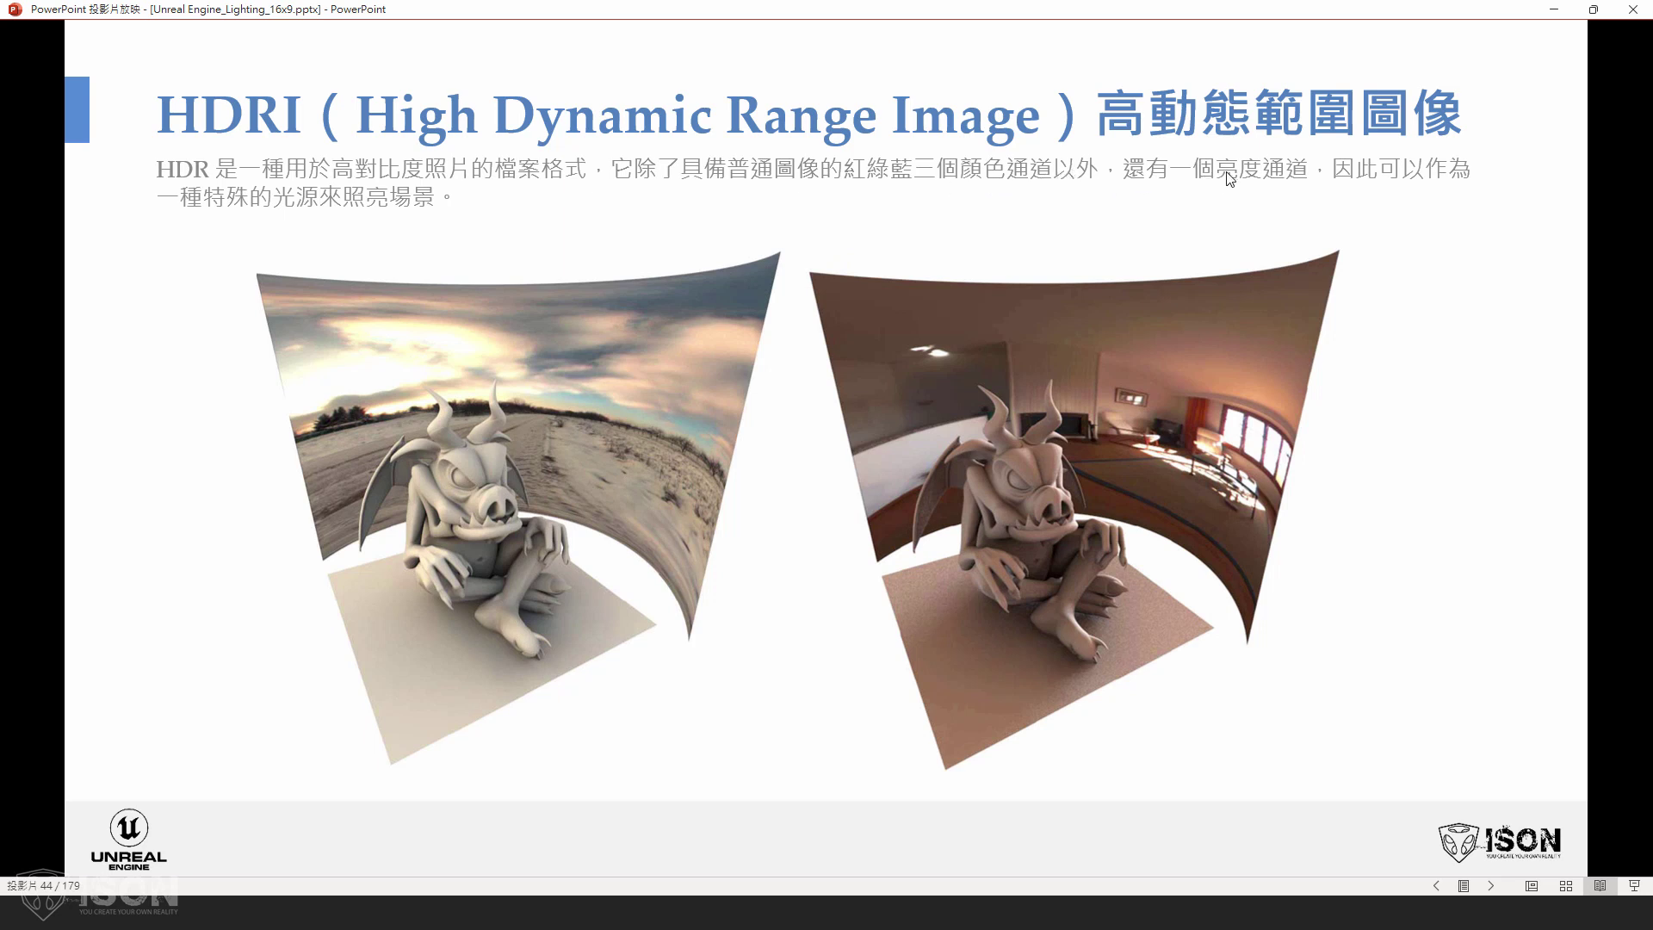
pyautogui.click(543, 277)
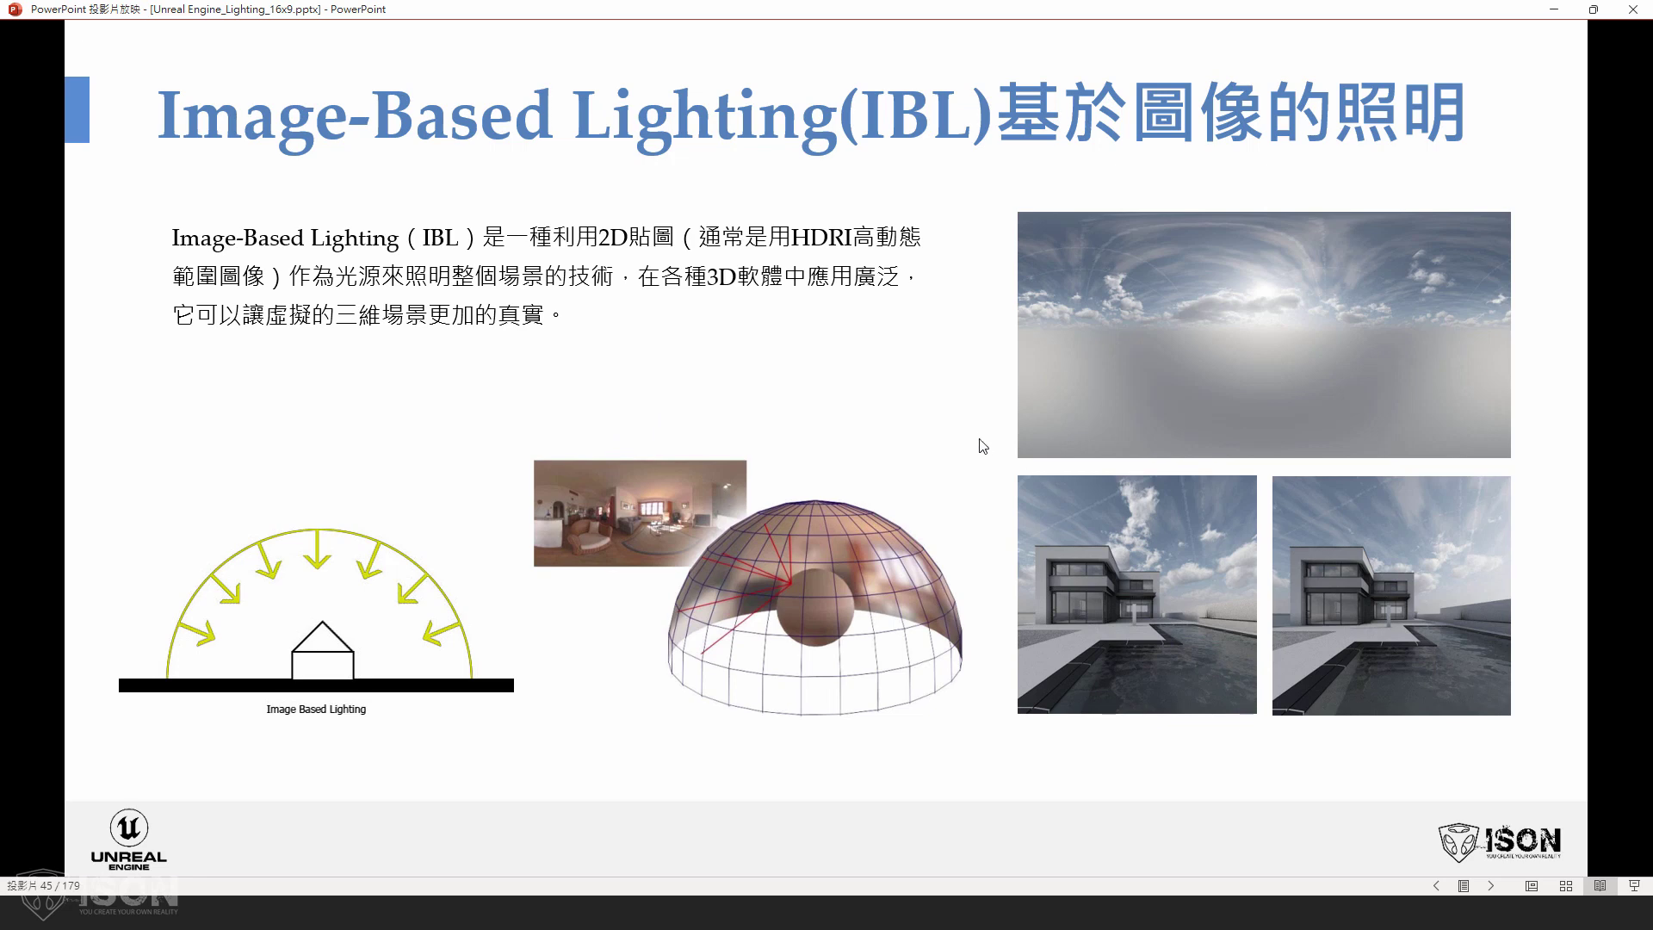
# - Return to the browser, browse Poly Haven's HDRI library and open the Metro: Noord asset page
pyautogui.hotkey('alt', 'Tab')
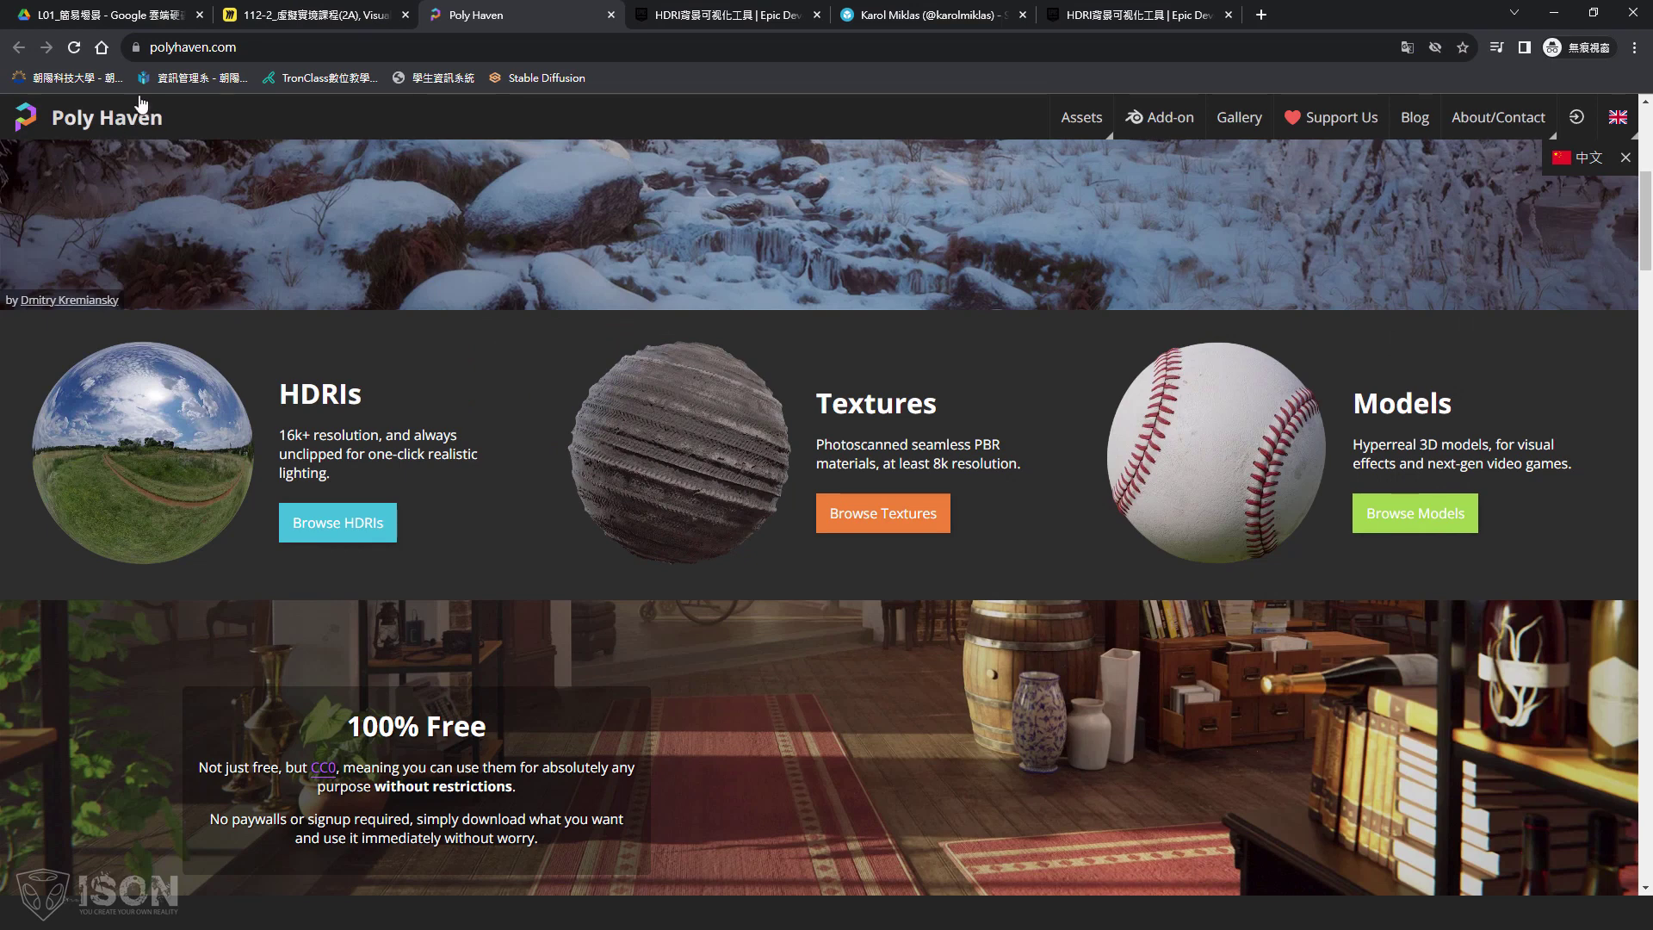
pyautogui.click(339, 524)
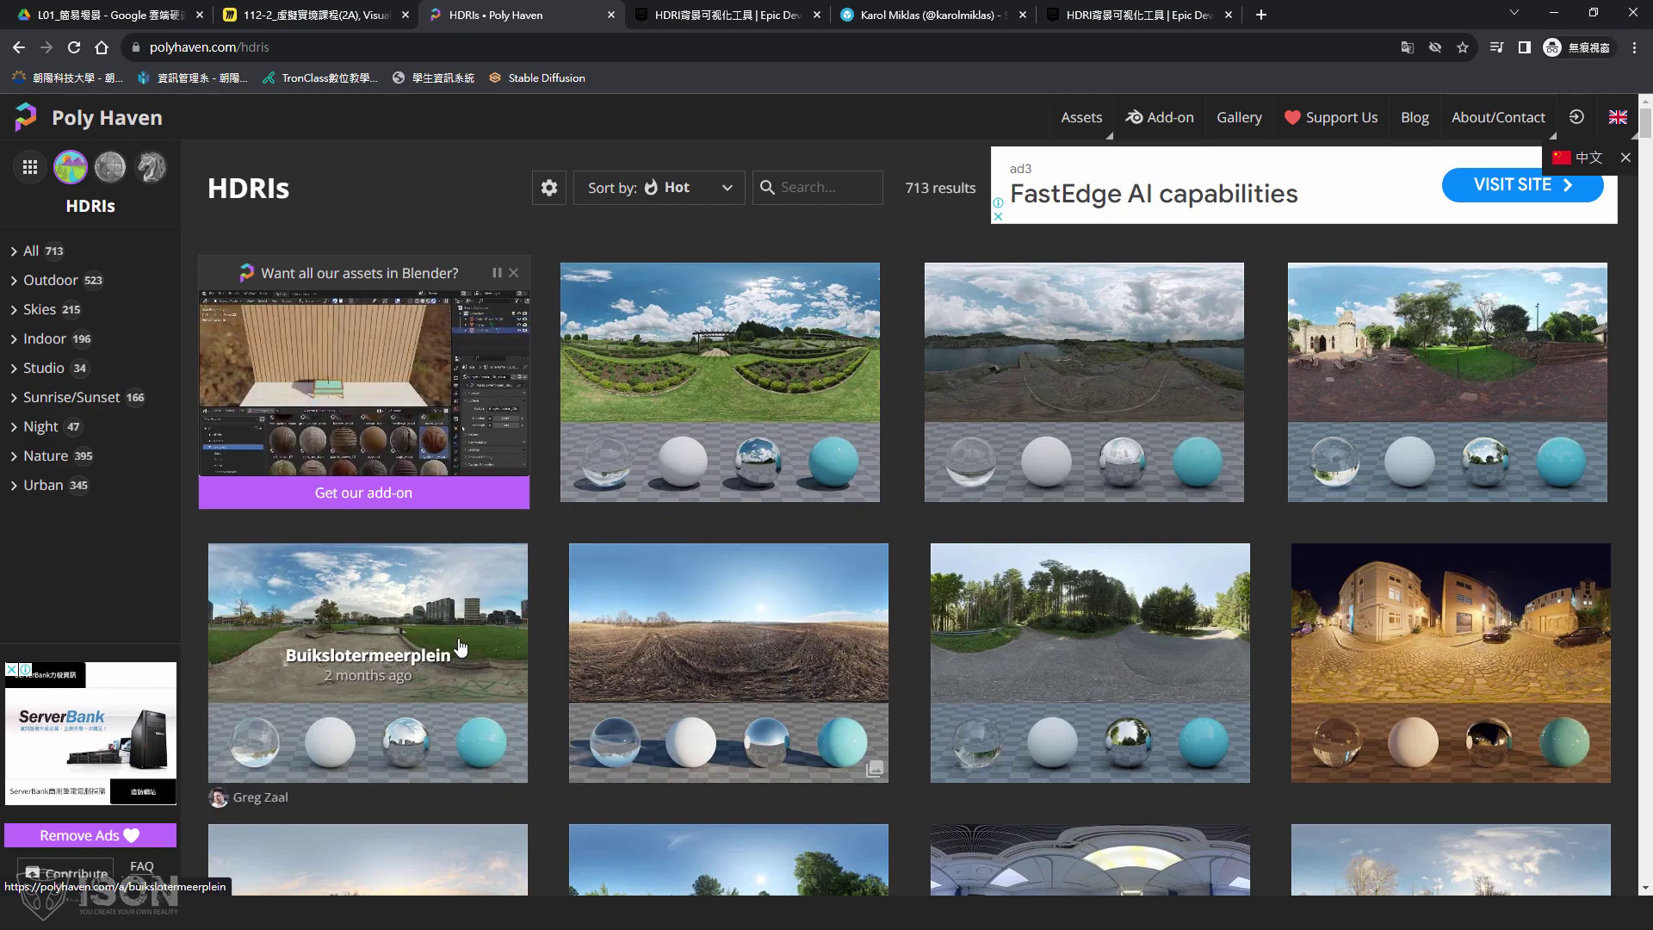
pyautogui.scroll(-1, 1081, 603)
pyautogui.scroll(-7, 1532, 608)
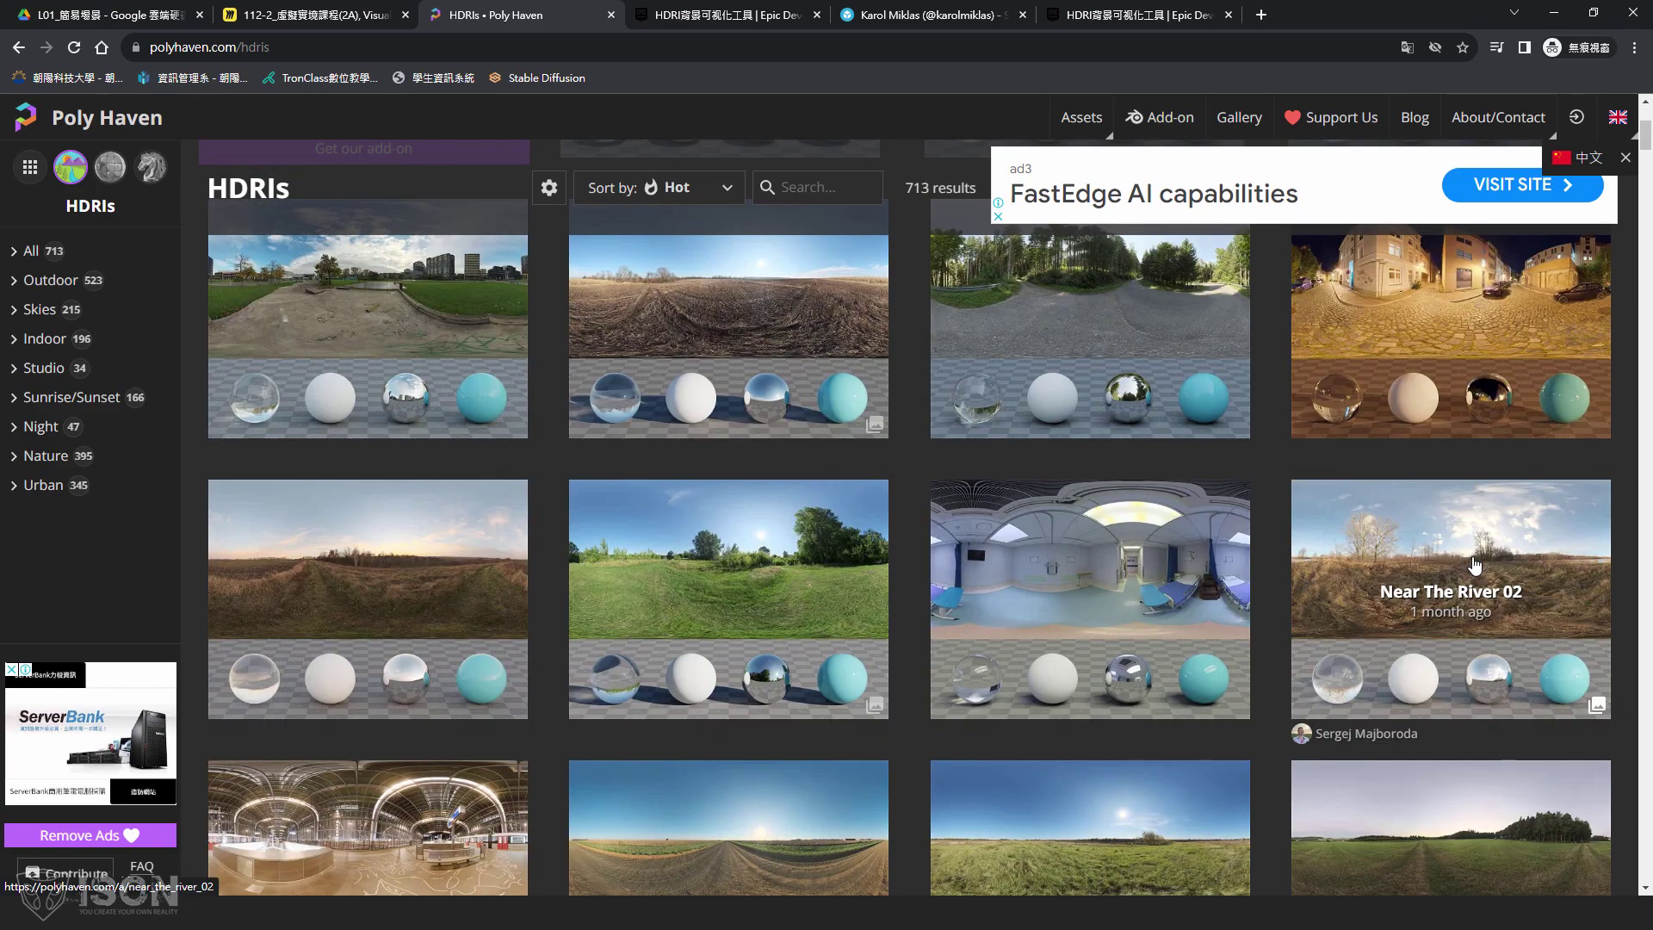
pyautogui.scroll(-1, 1457, 564)
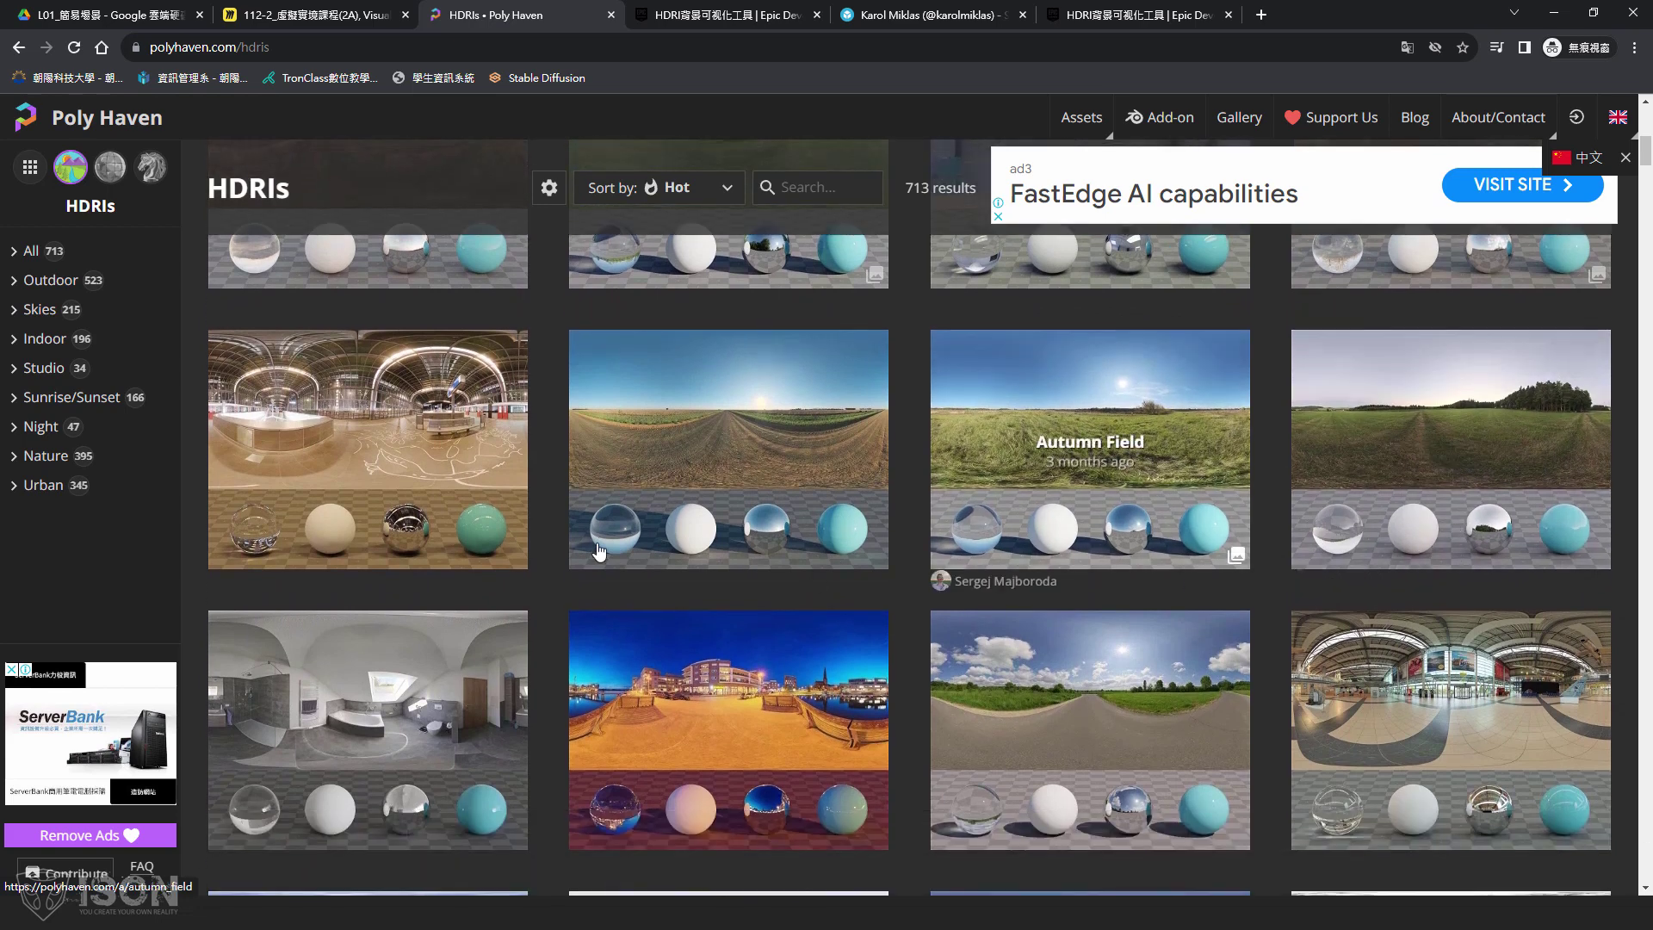
pyautogui.click(422, 429)
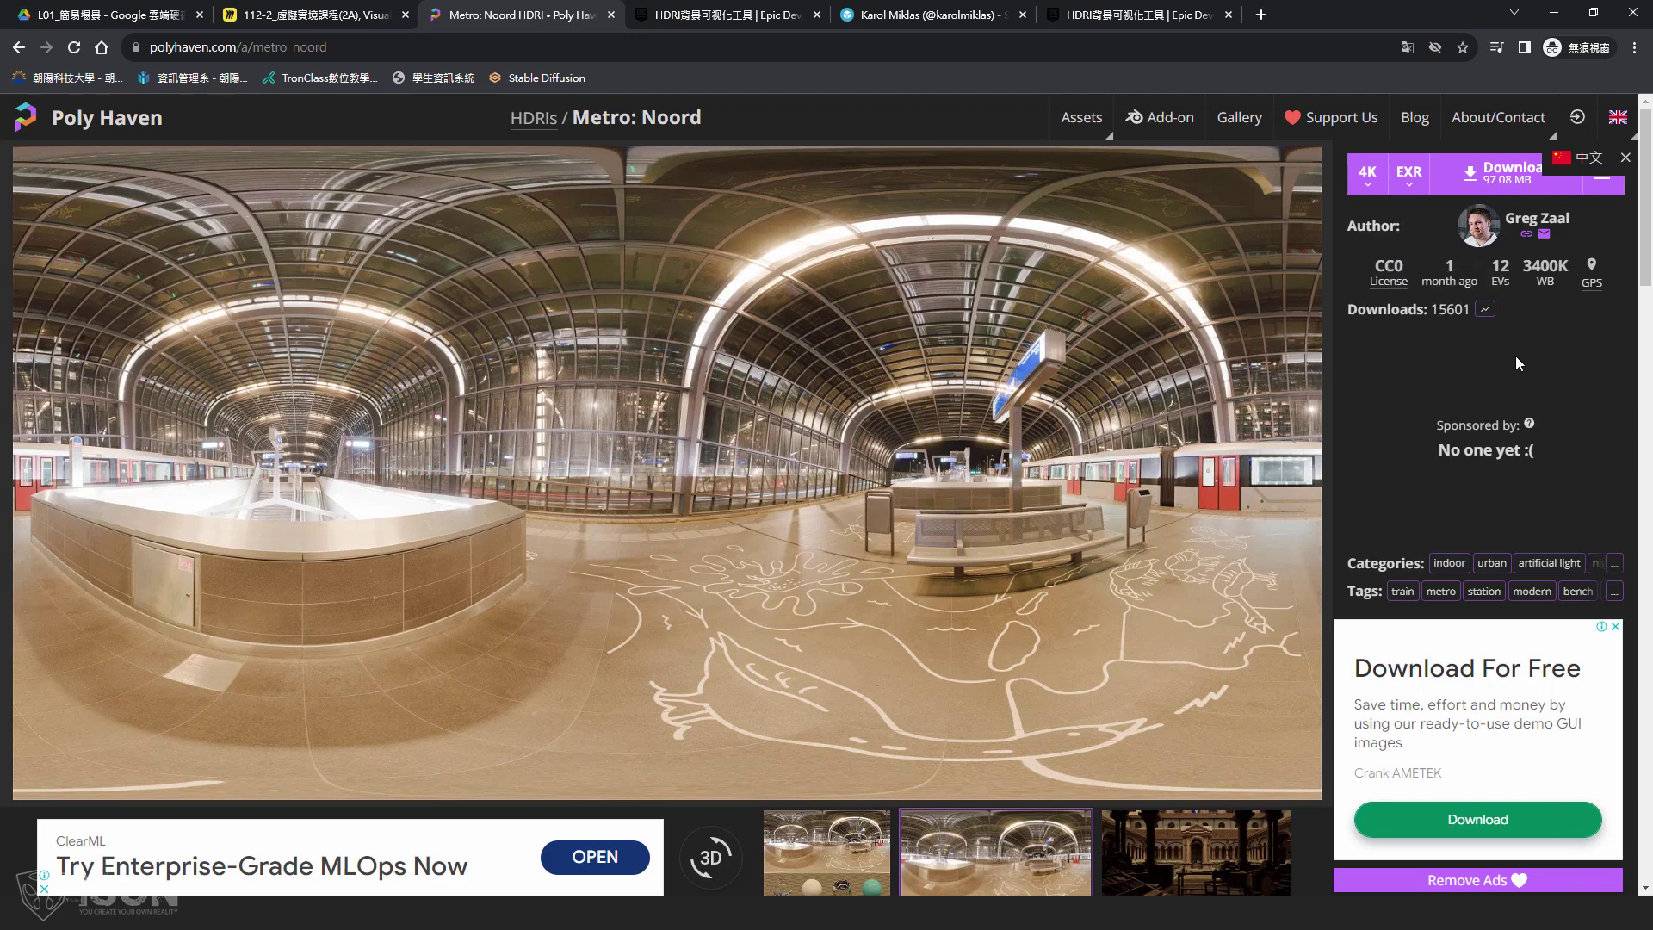
# - Dismiss the Chinese language suggestion and download the Metro: Noord HDRI at 4K in EXR format as metro_noord_4k.exr in the Downloads folder
pyautogui.scroll(-4, 1457, 258)
pyautogui.scroll(-3, 1609, 478)
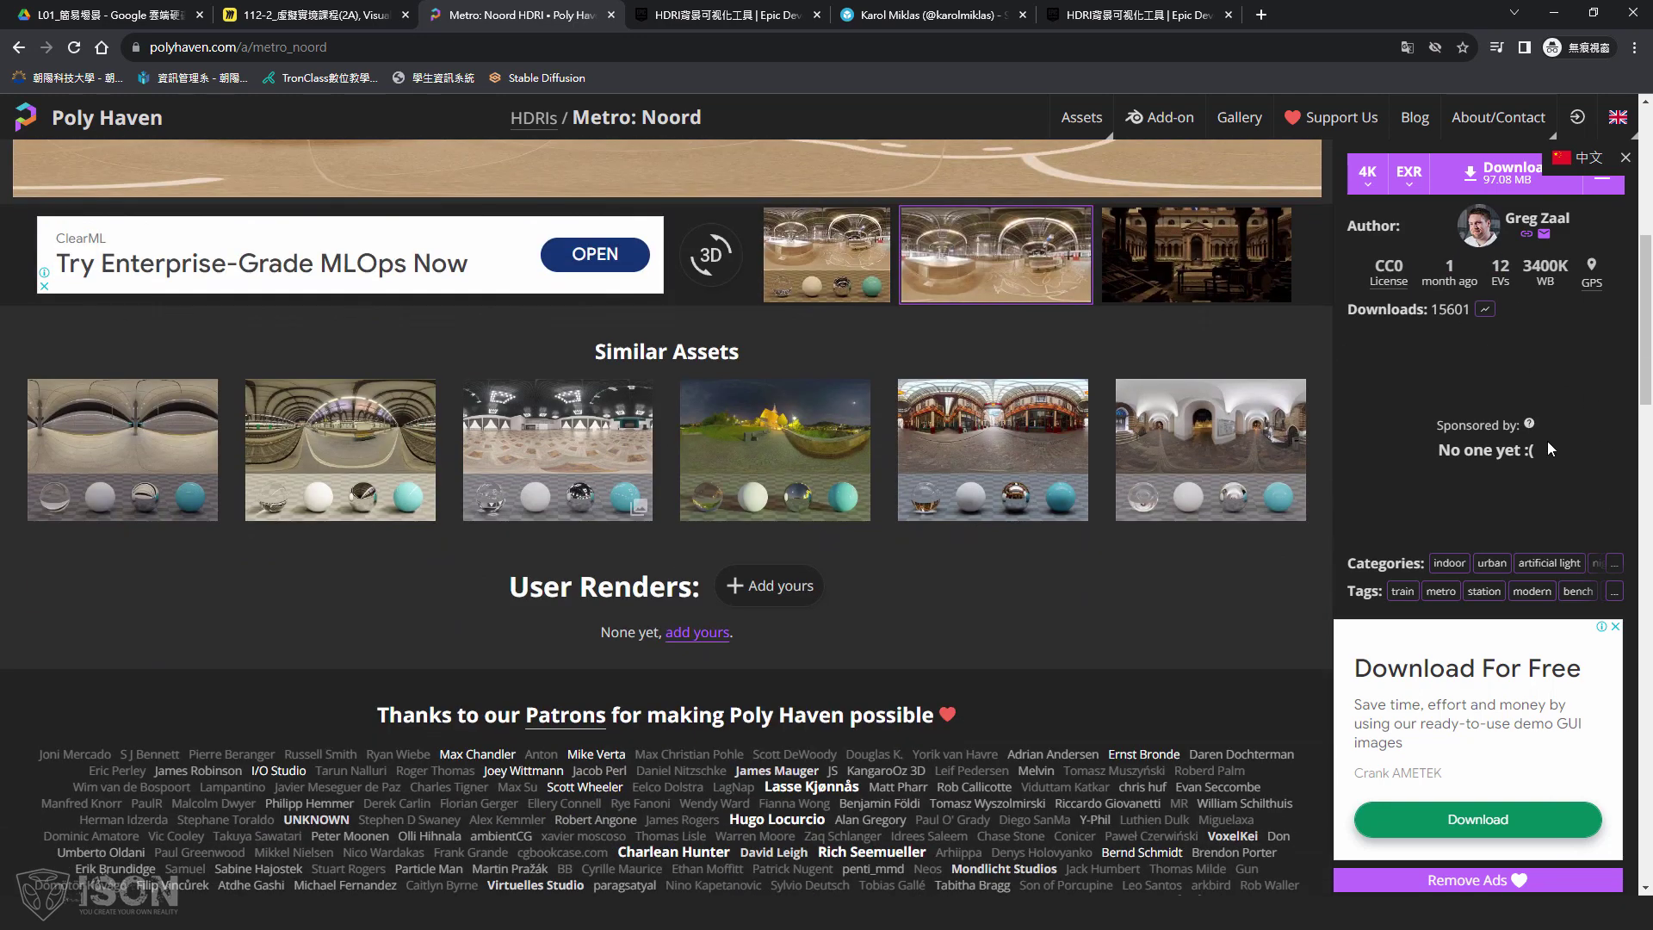
pyautogui.scroll(5, 1527, 366)
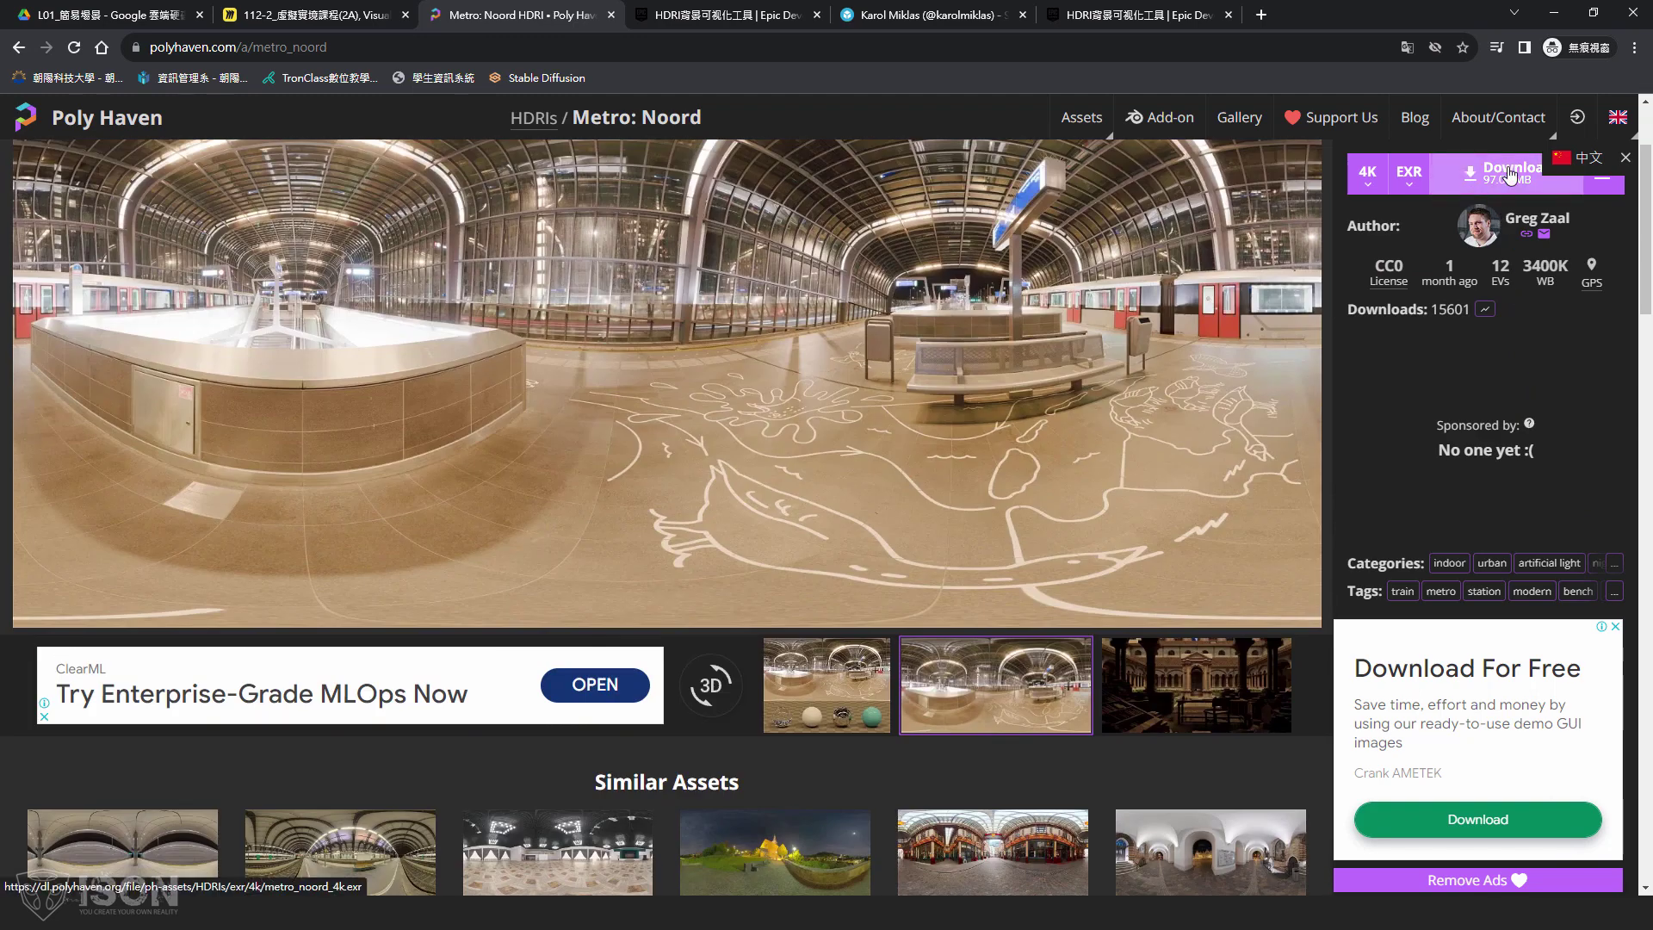
pyautogui.scroll(2, 1050, 332)
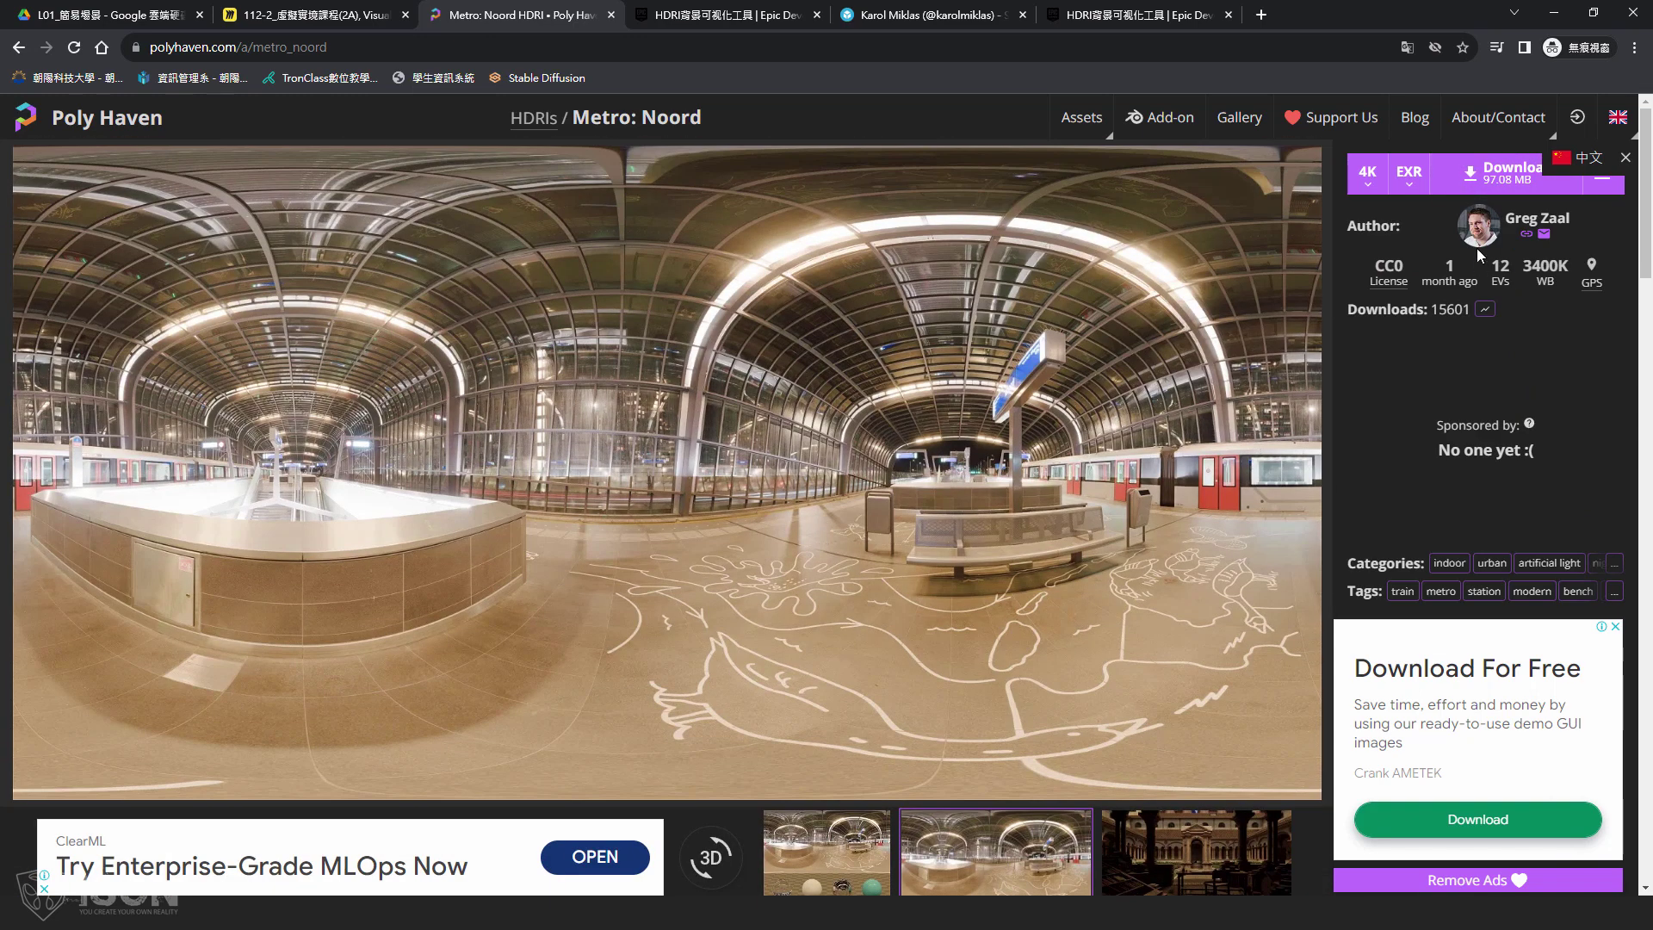
pyautogui.click(1623, 164)
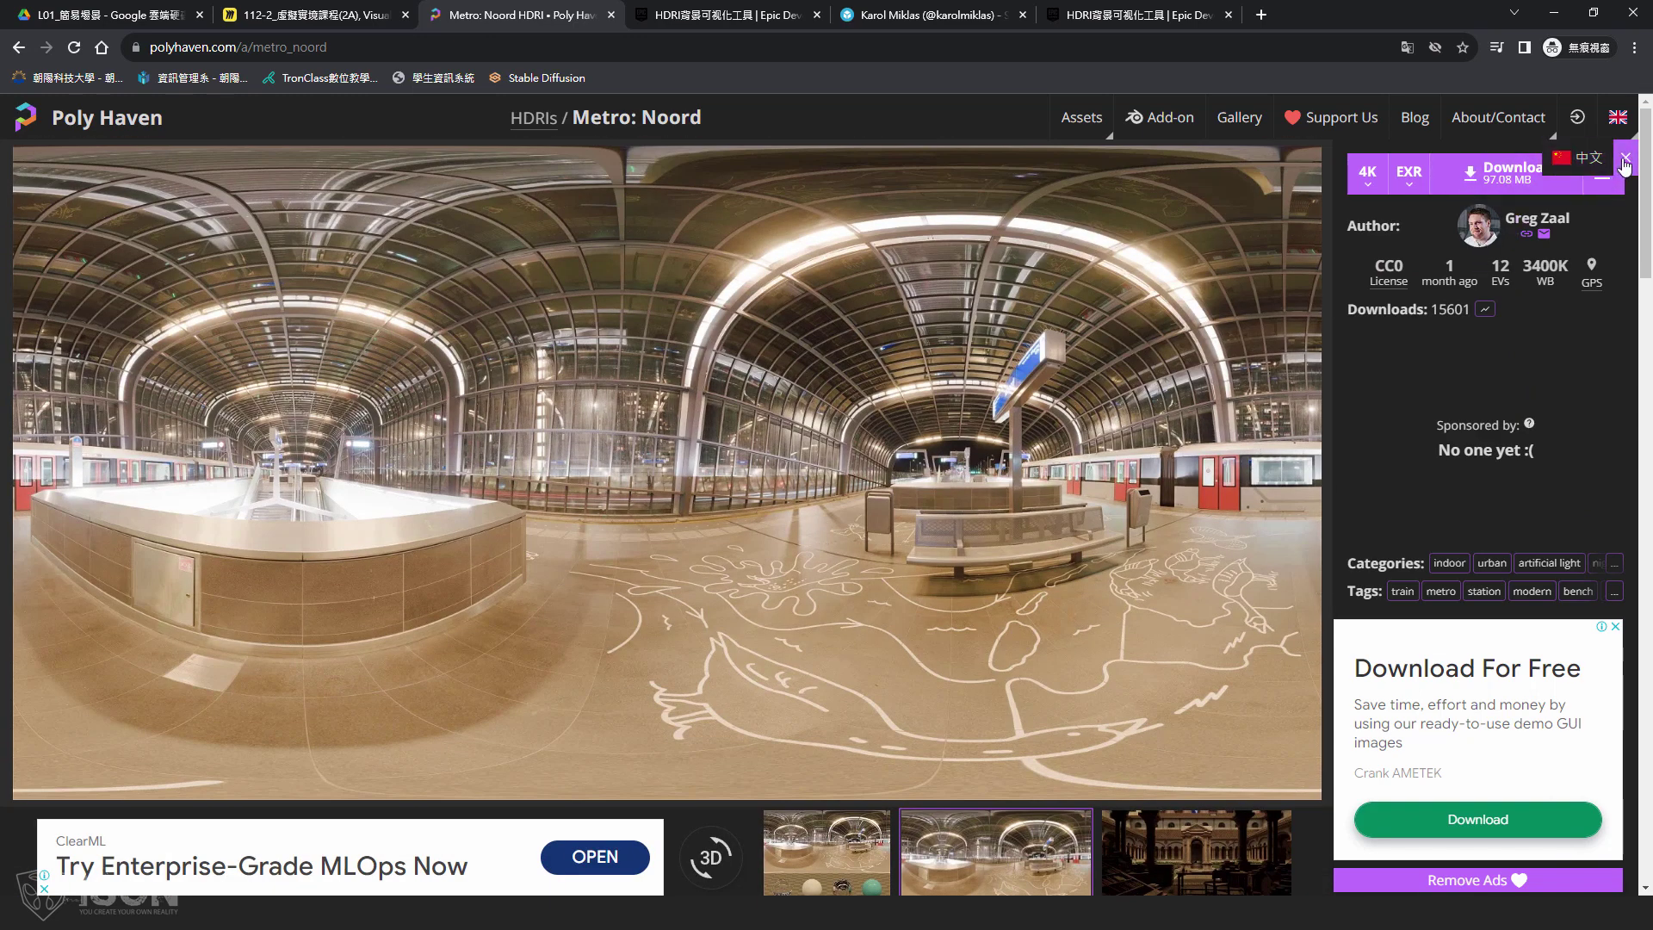
pyautogui.click(1410, 191)
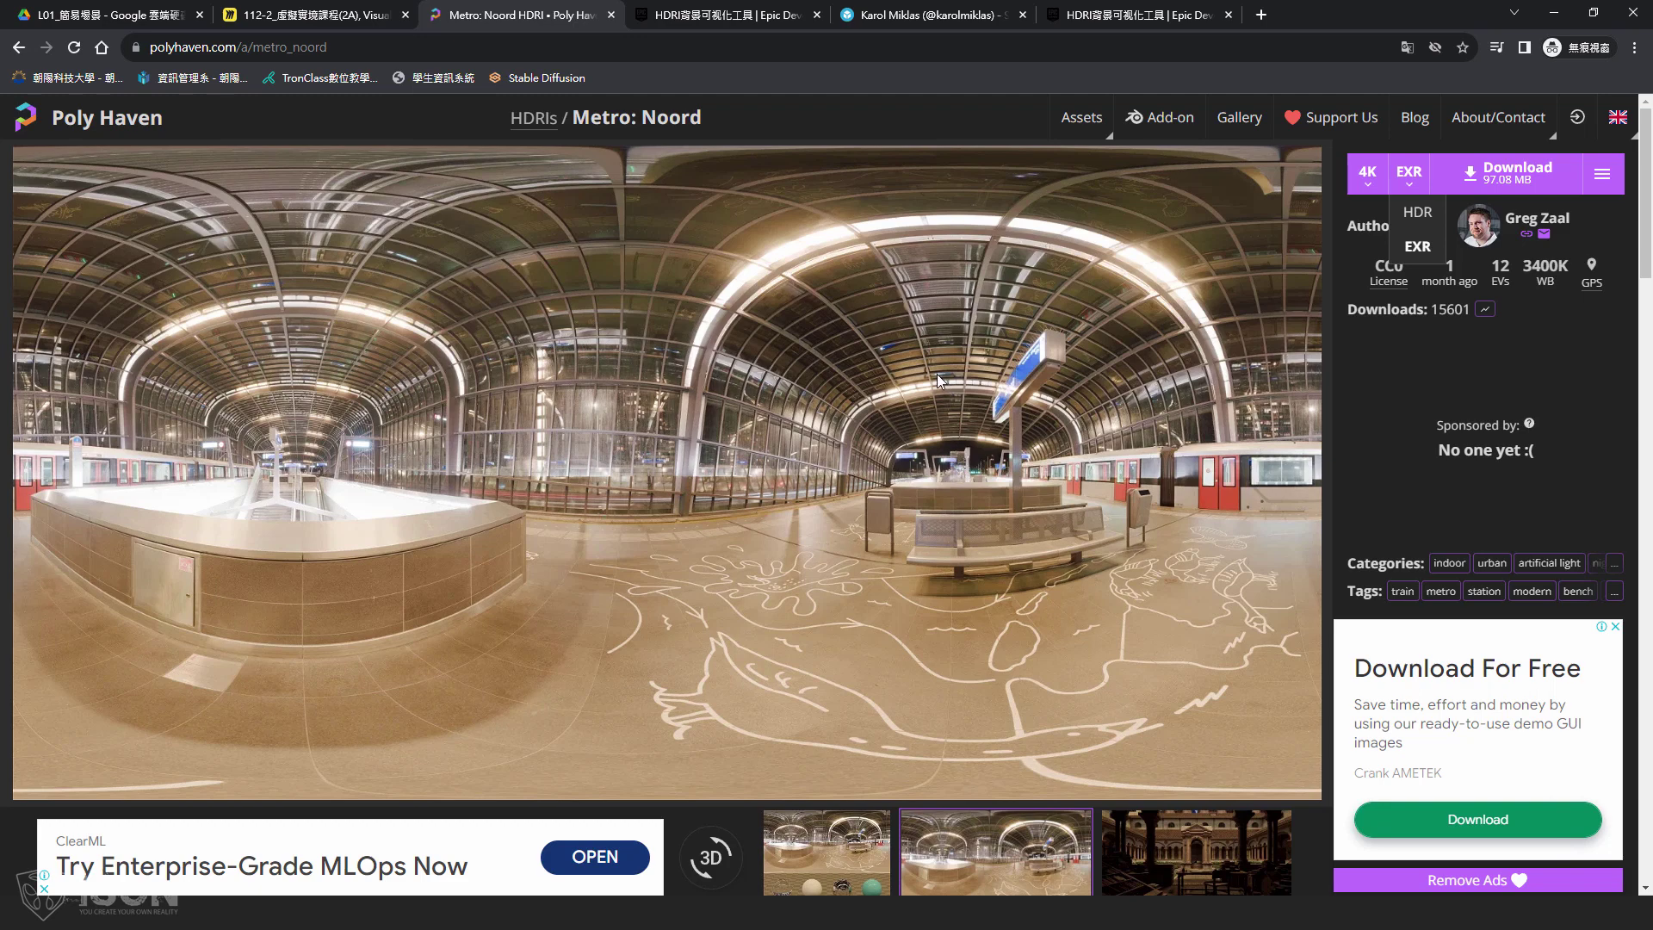
pyautogui.click(1367, 175)
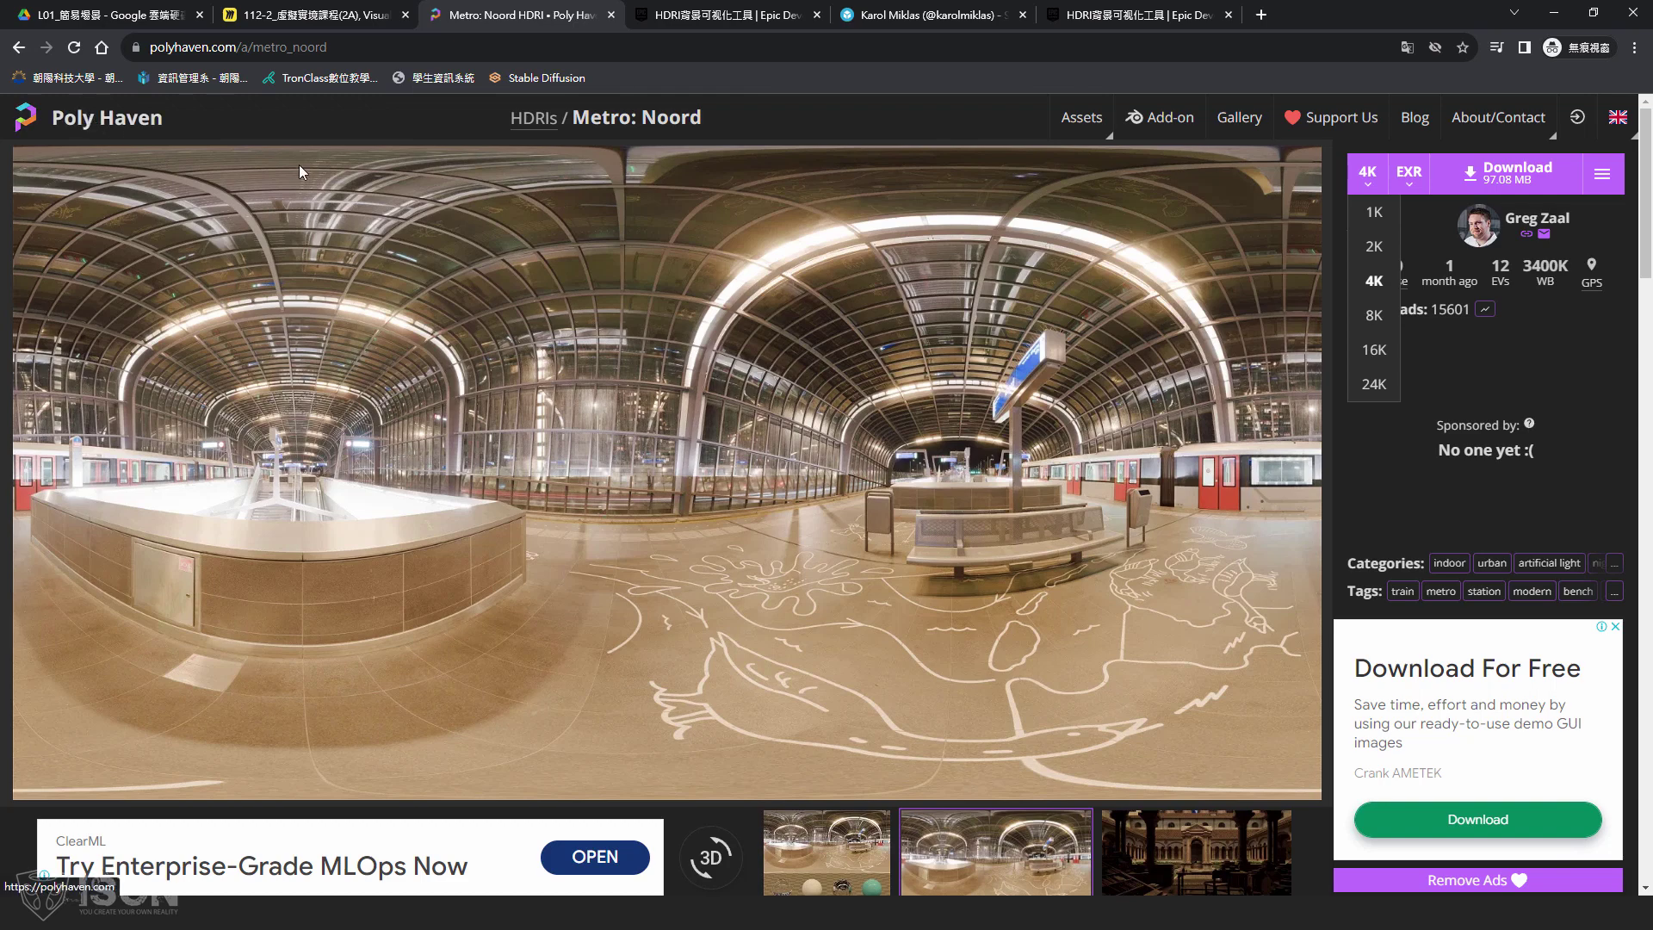
pyautogui.click(1374, 281)
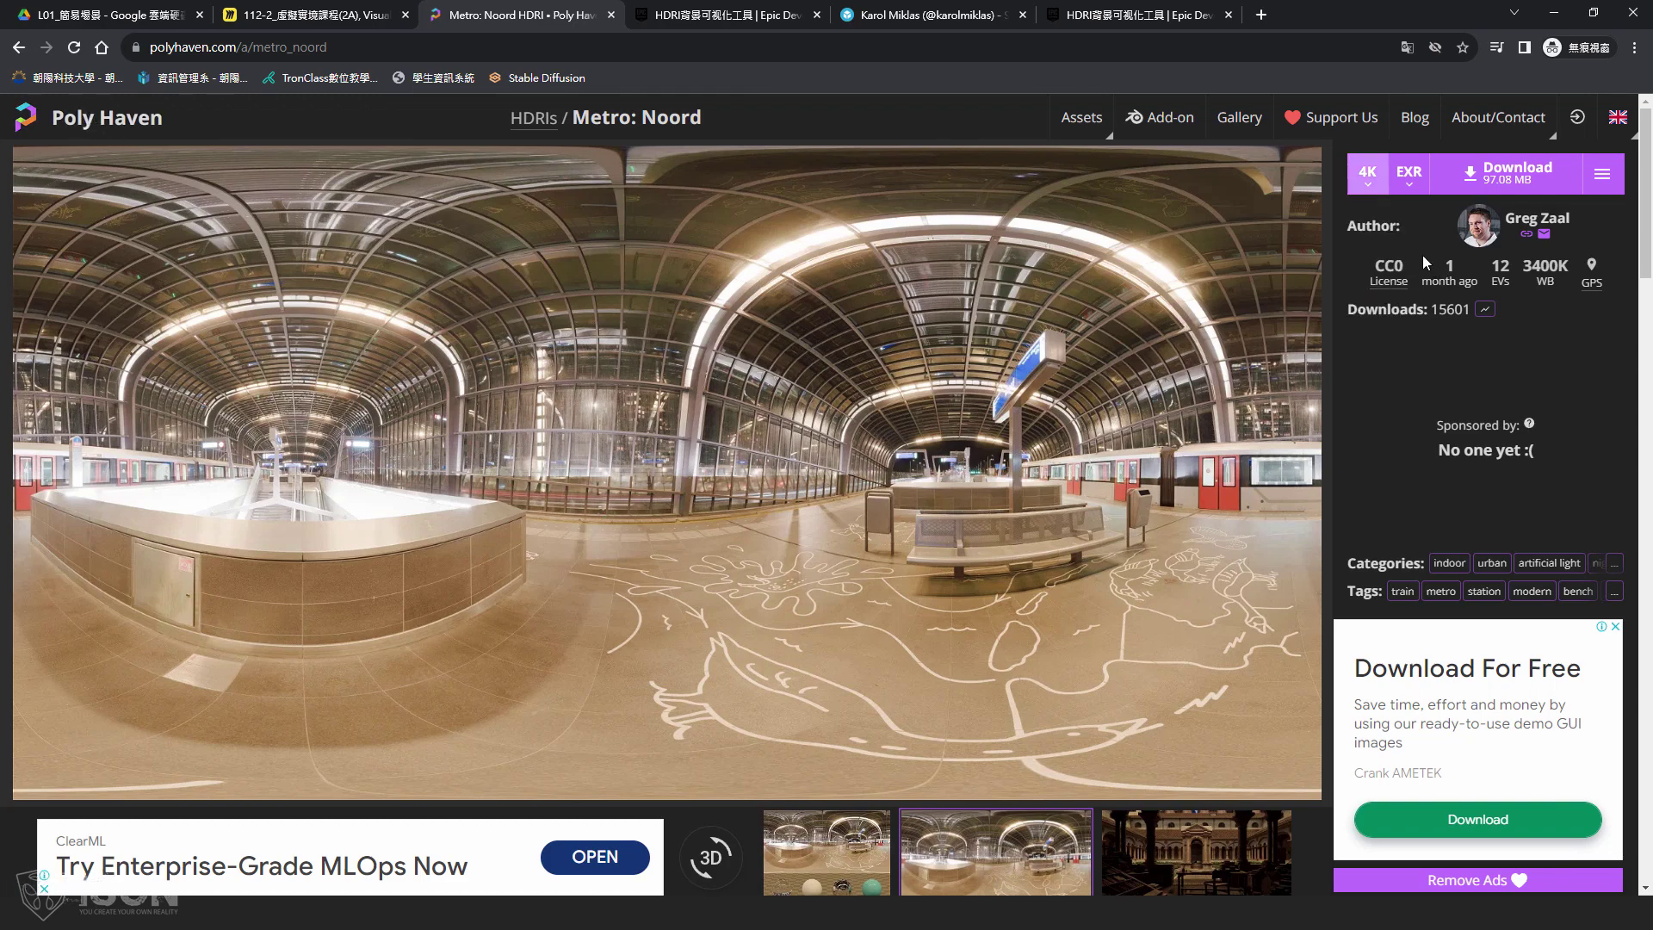
pyautogui.click(1502, 175)
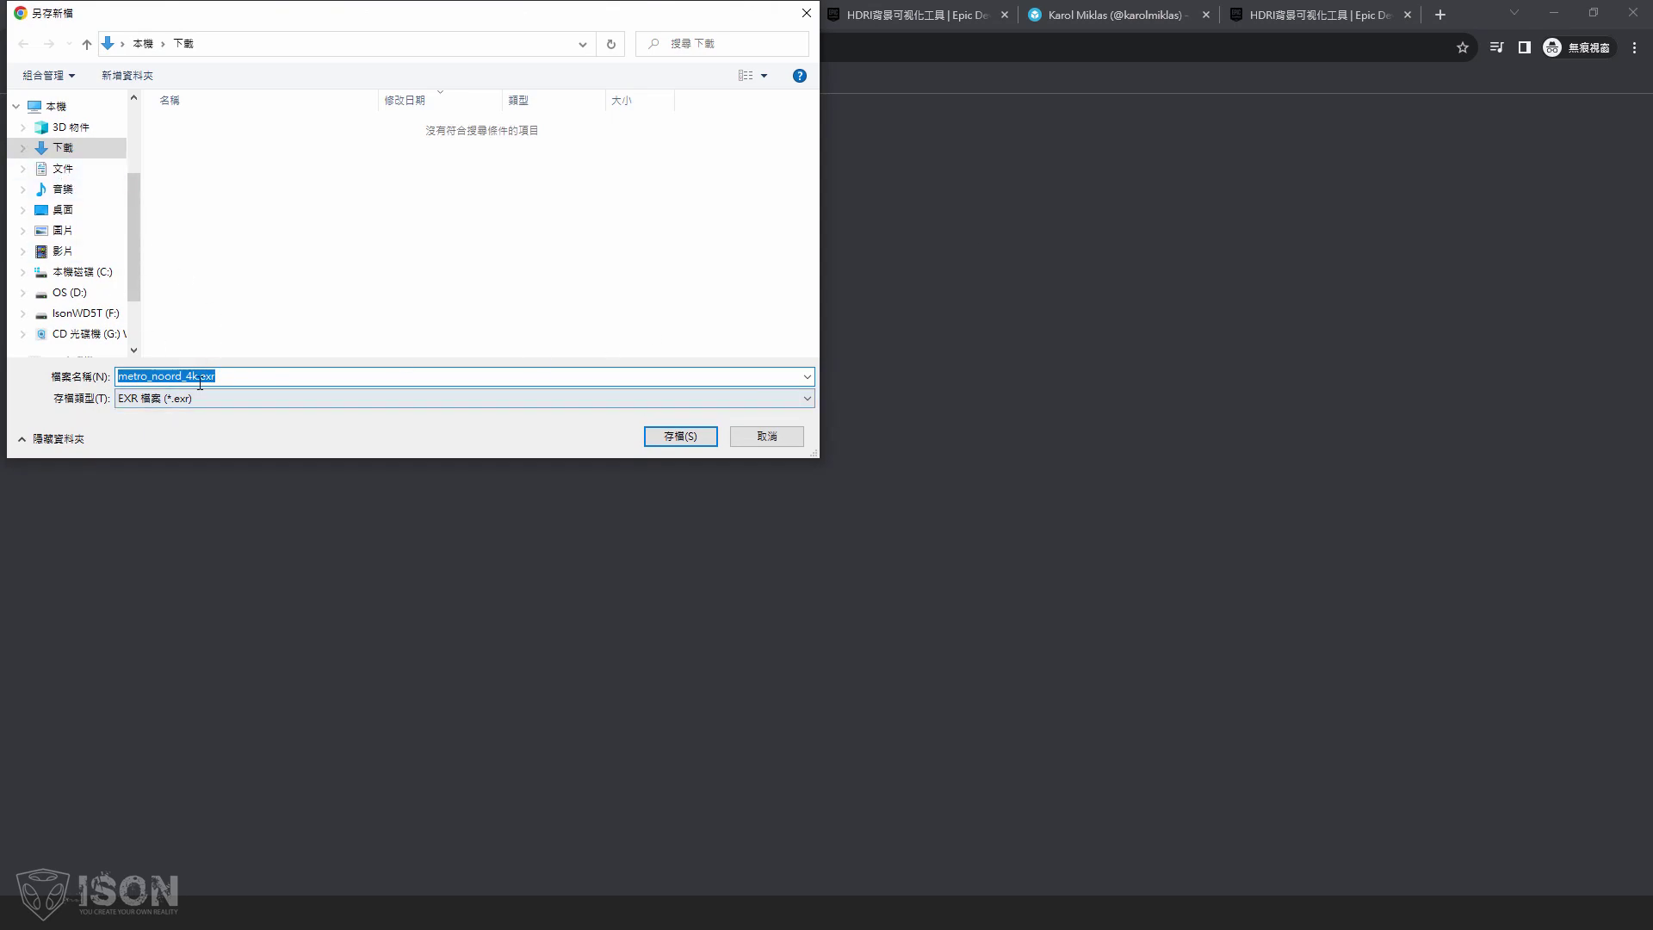
pyautogui.click(693, 436)
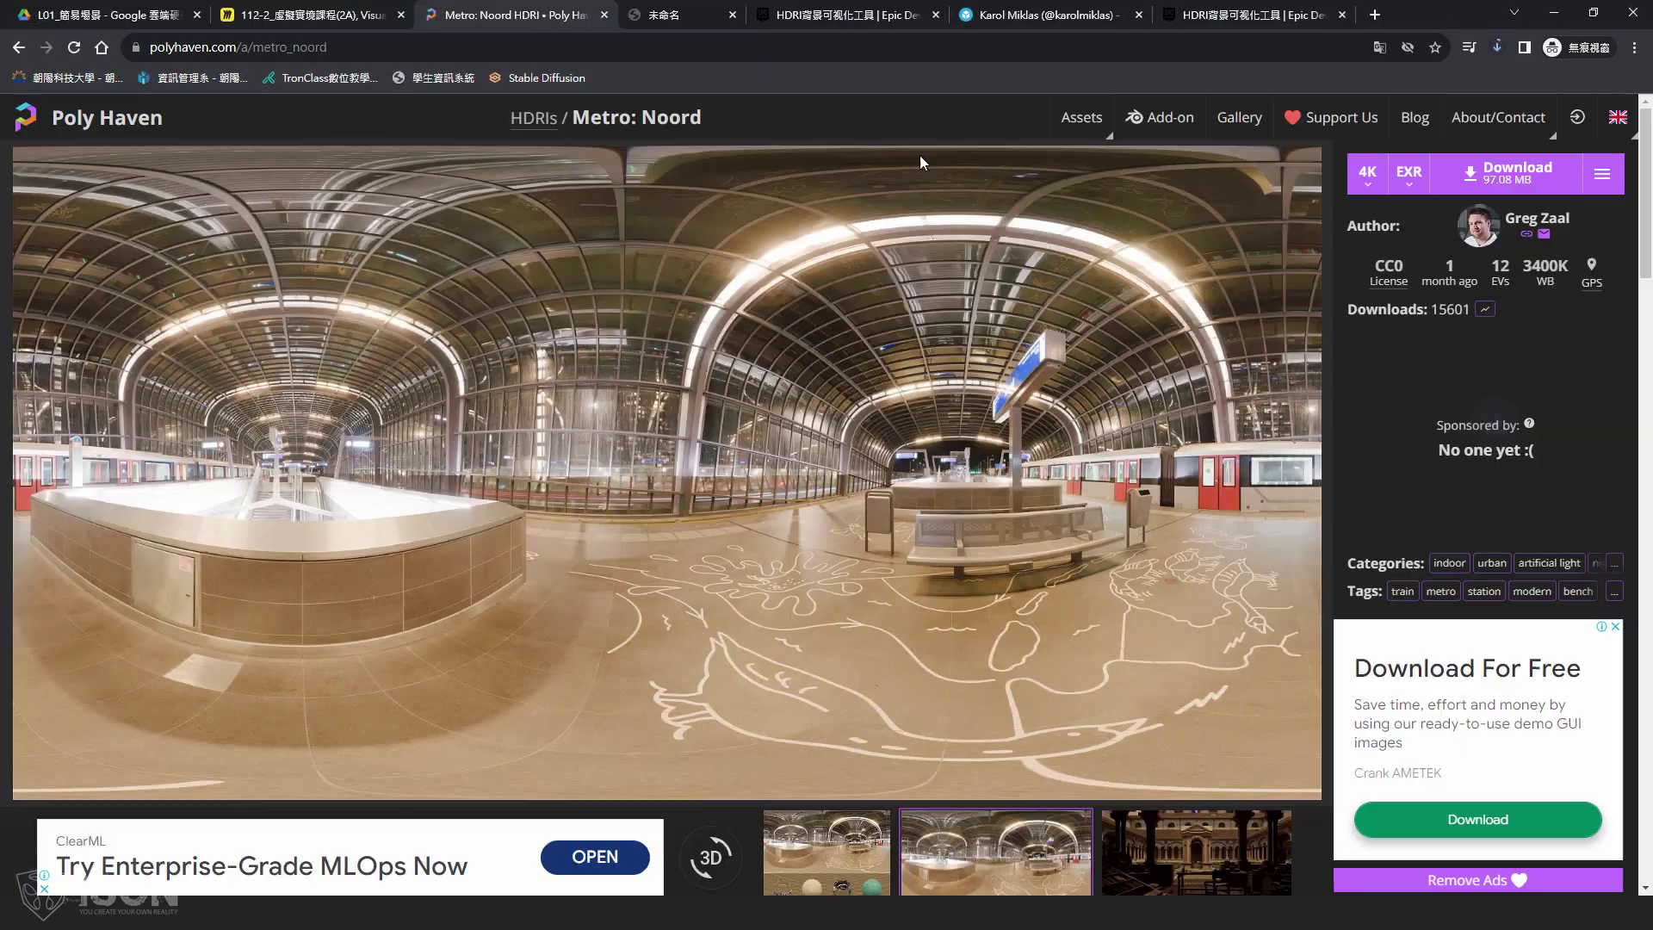
pyautogui.click(1418, 188)
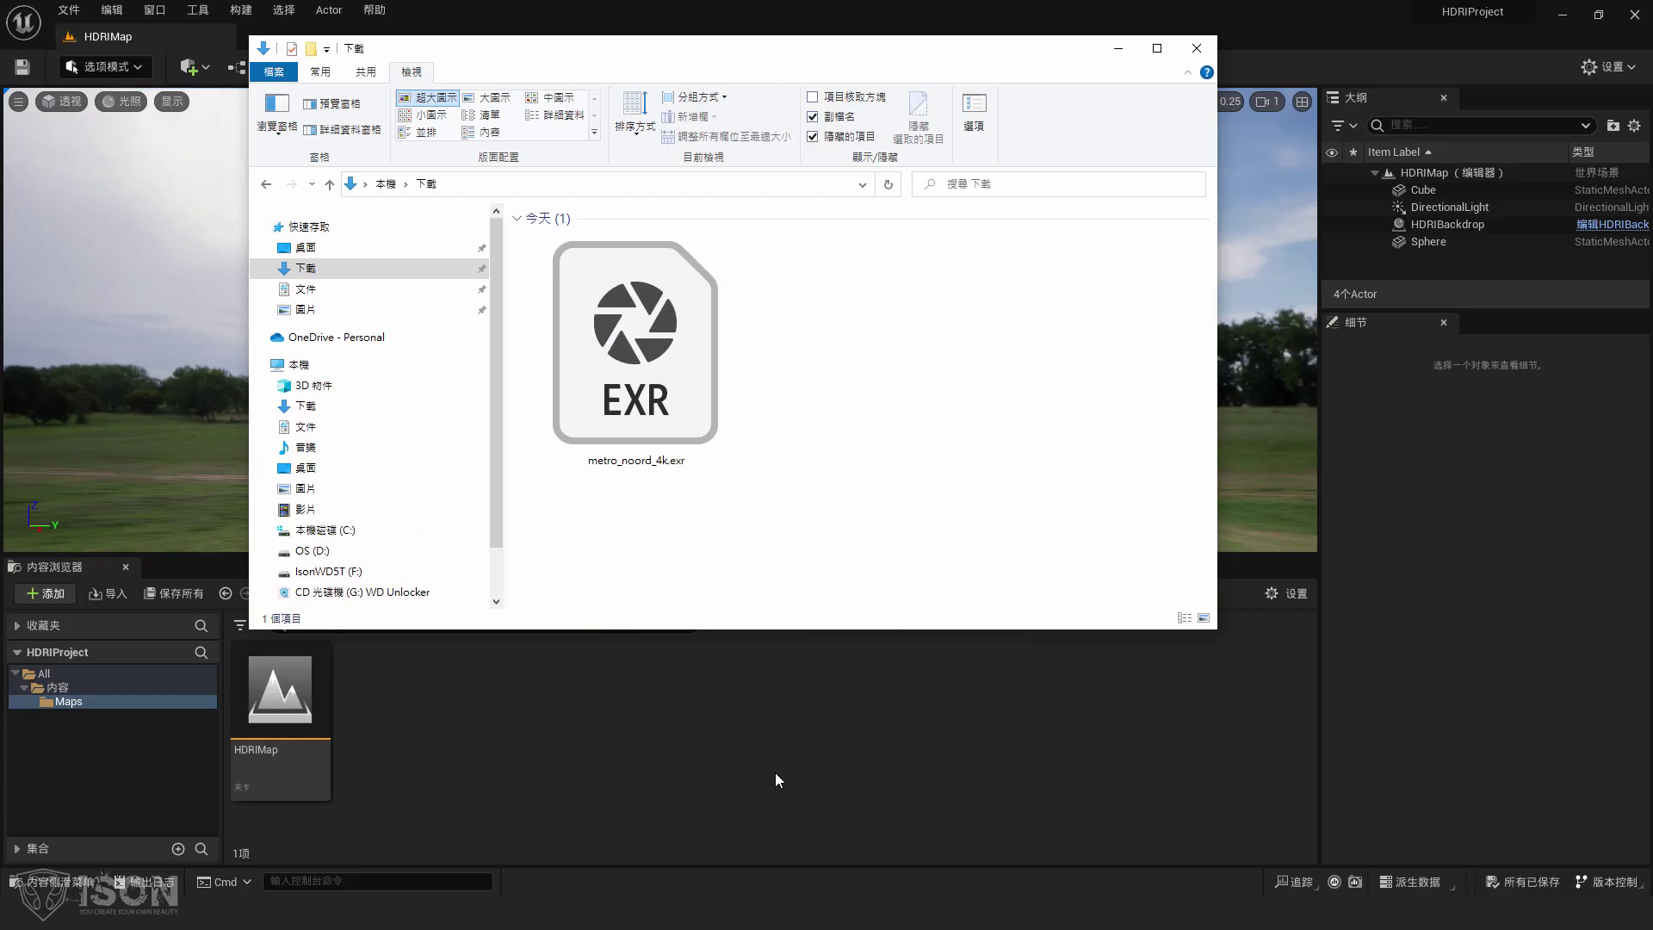
# - In Unreal Editor, create a folder named HDRI in the project's root content folder (内容)
pyautogui.click(61, 687)
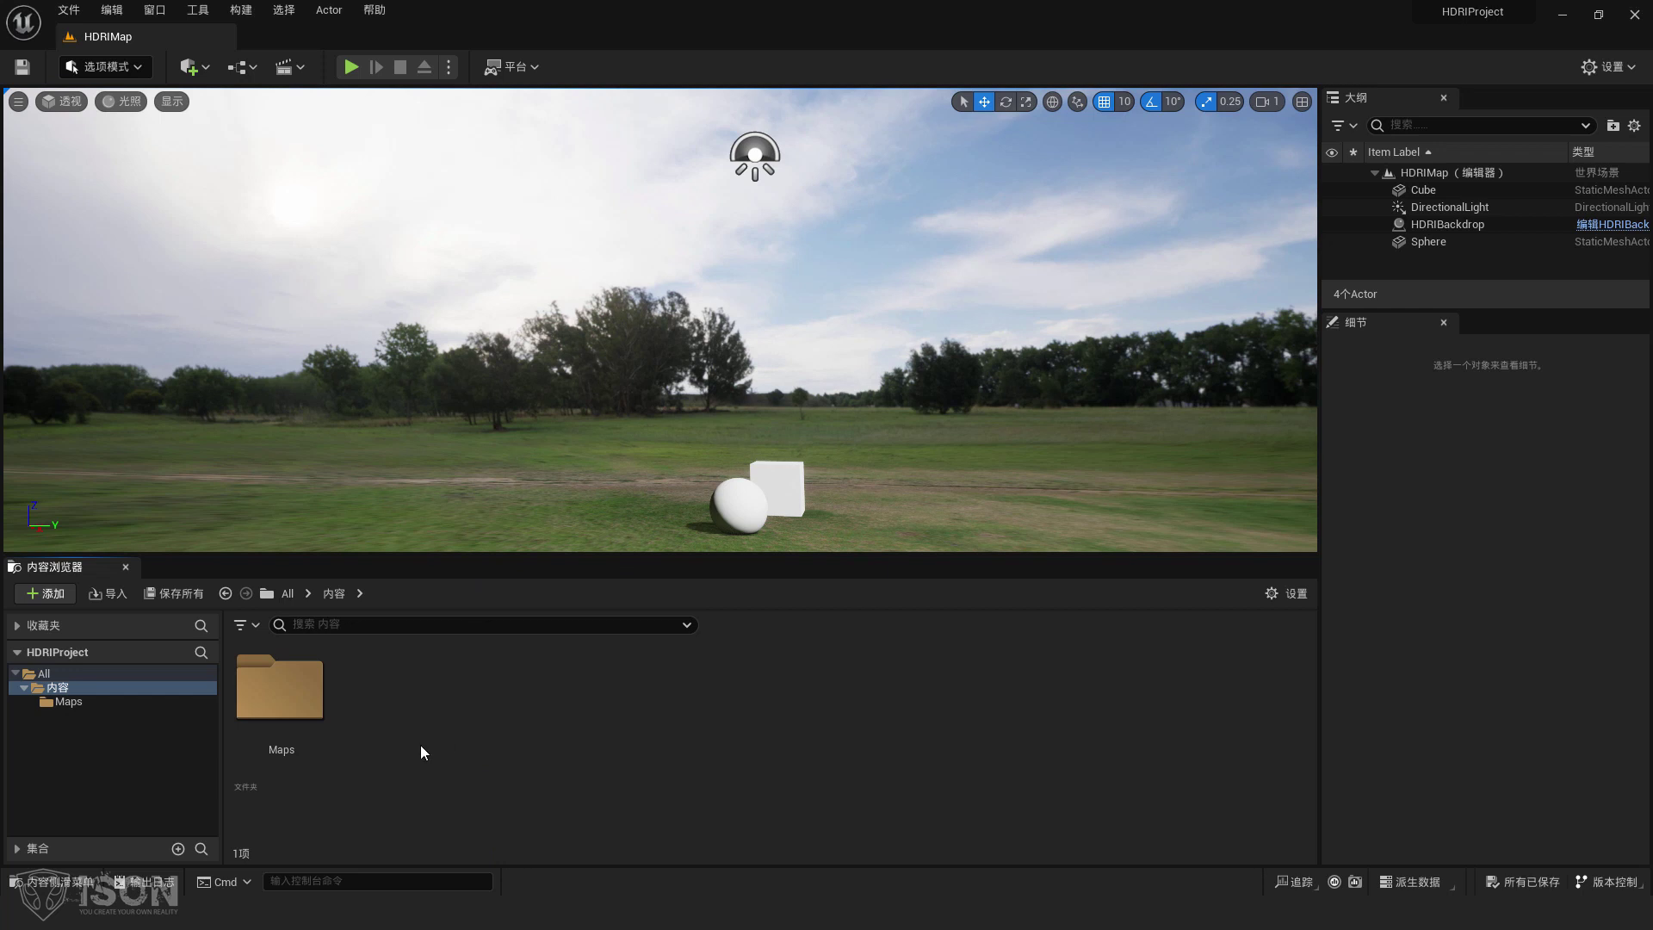
pyautogui.rightClick(436, 686)
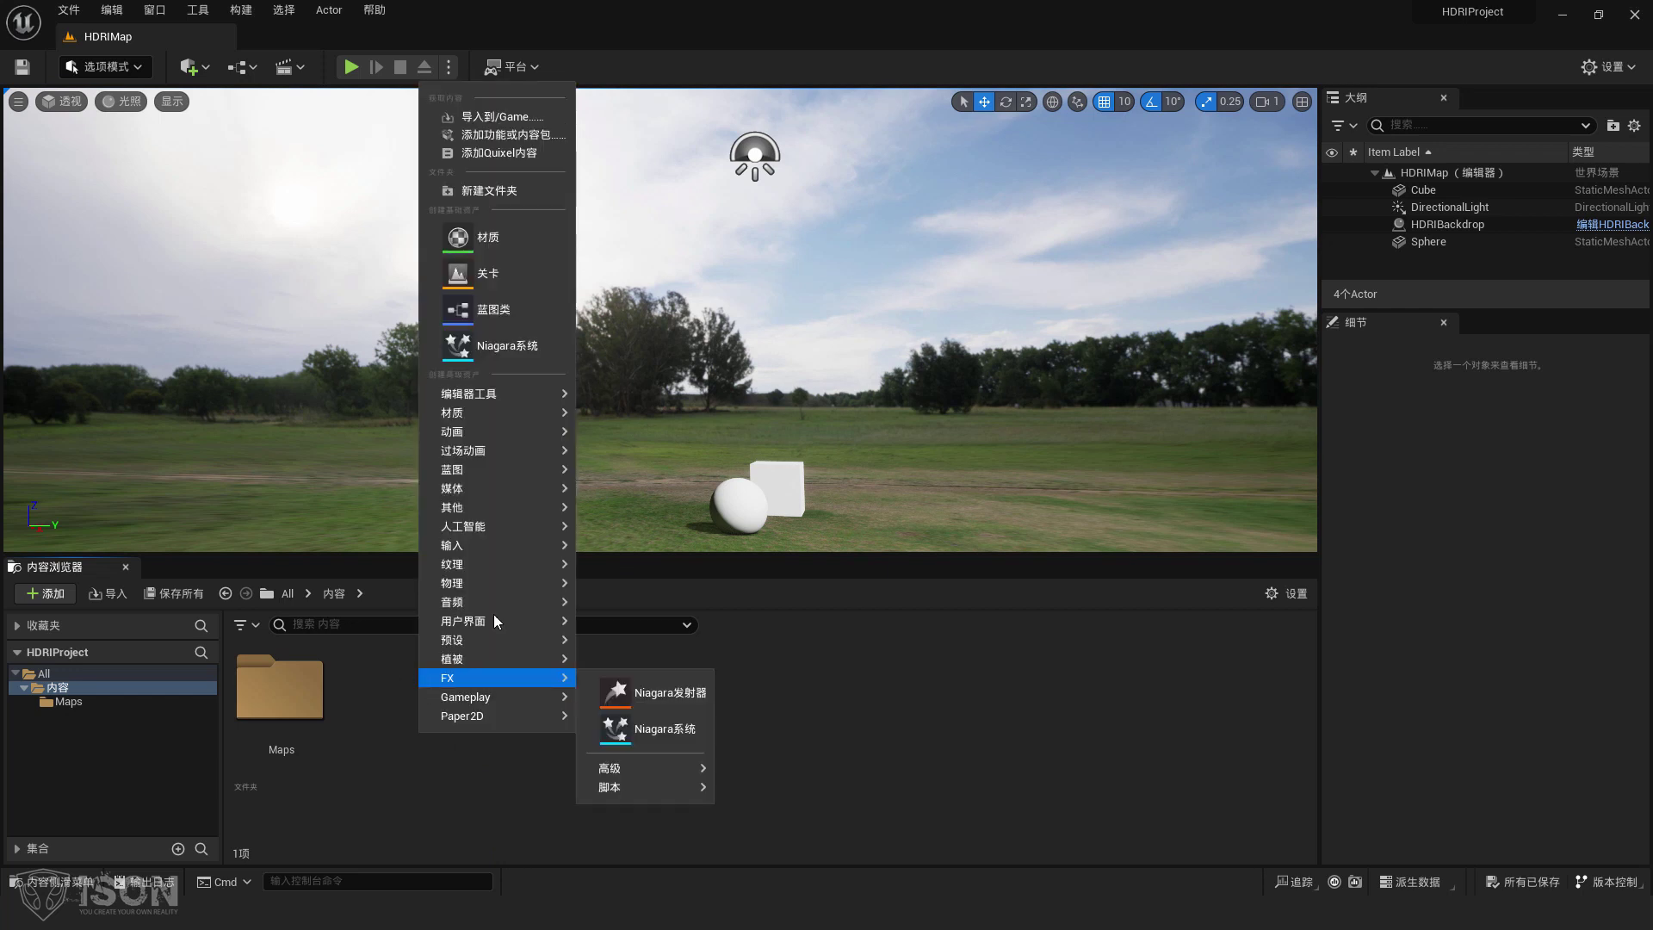
pyautogui.click(535, 196)
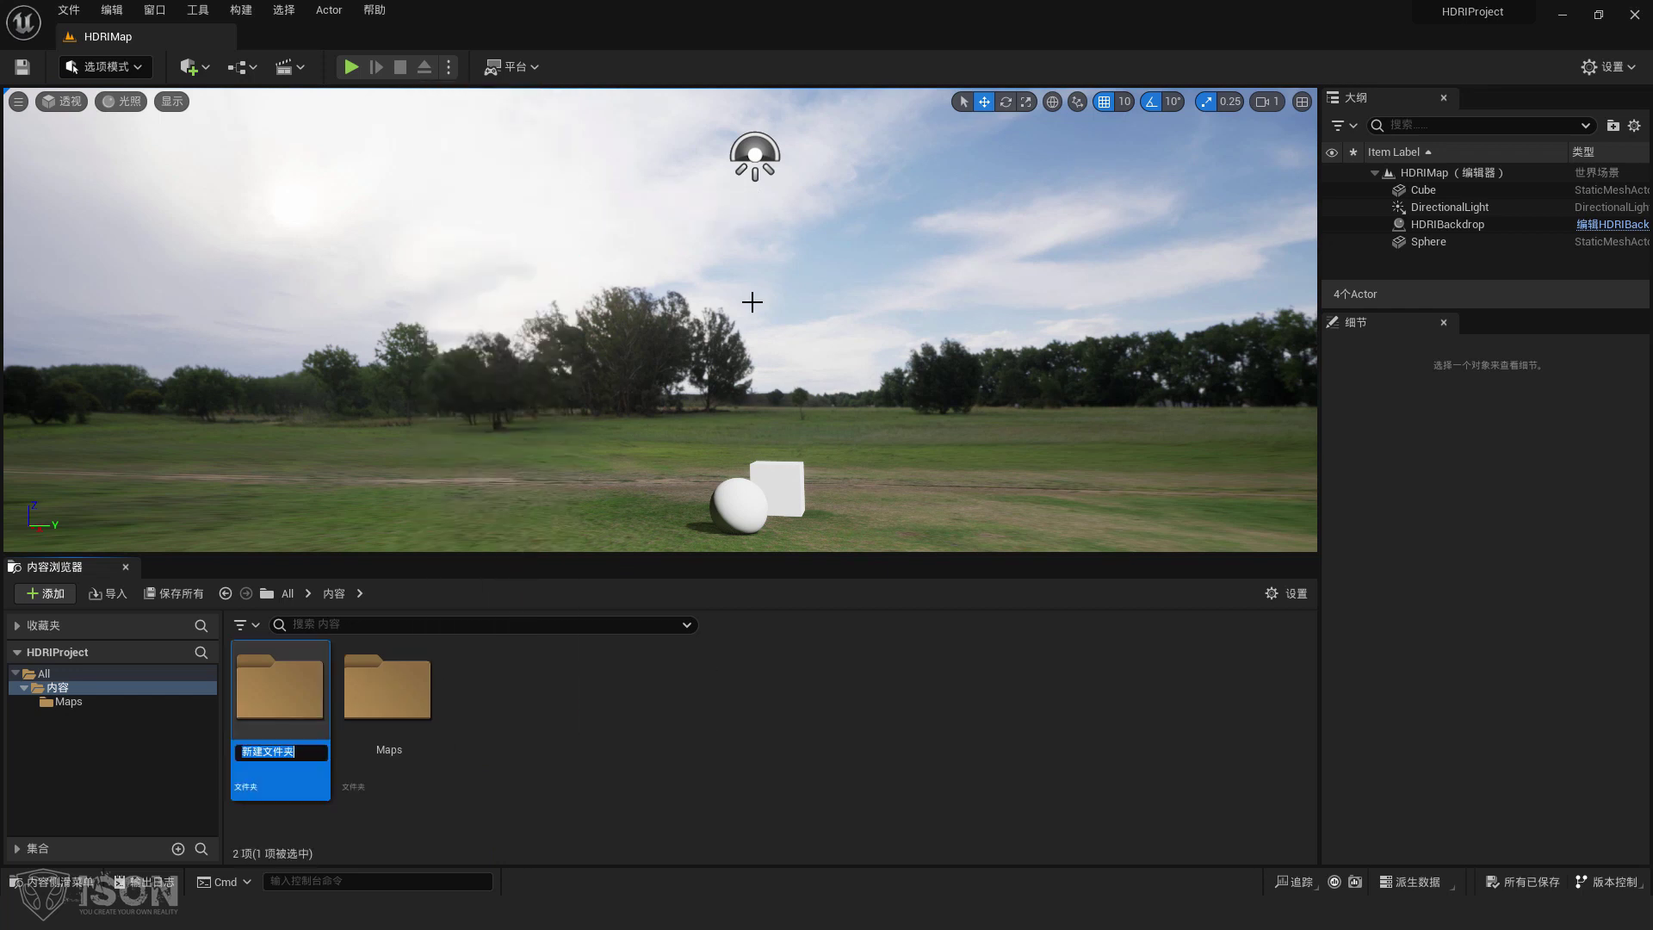
pyautogui.press('End')
pyautogui.press('Return')
# - Import metro_noord_4k.exr from the Downloads folder into the project's HDRI folder and save the imported texture
pyautogui.hotkey('alt', 'Tab')
pyautogui.moveTo(1214, 629); pyautogui.dragTo(1122, 560)
pyautogui.moveTo(623, 57); pyautogui.dragTo(867, 50)
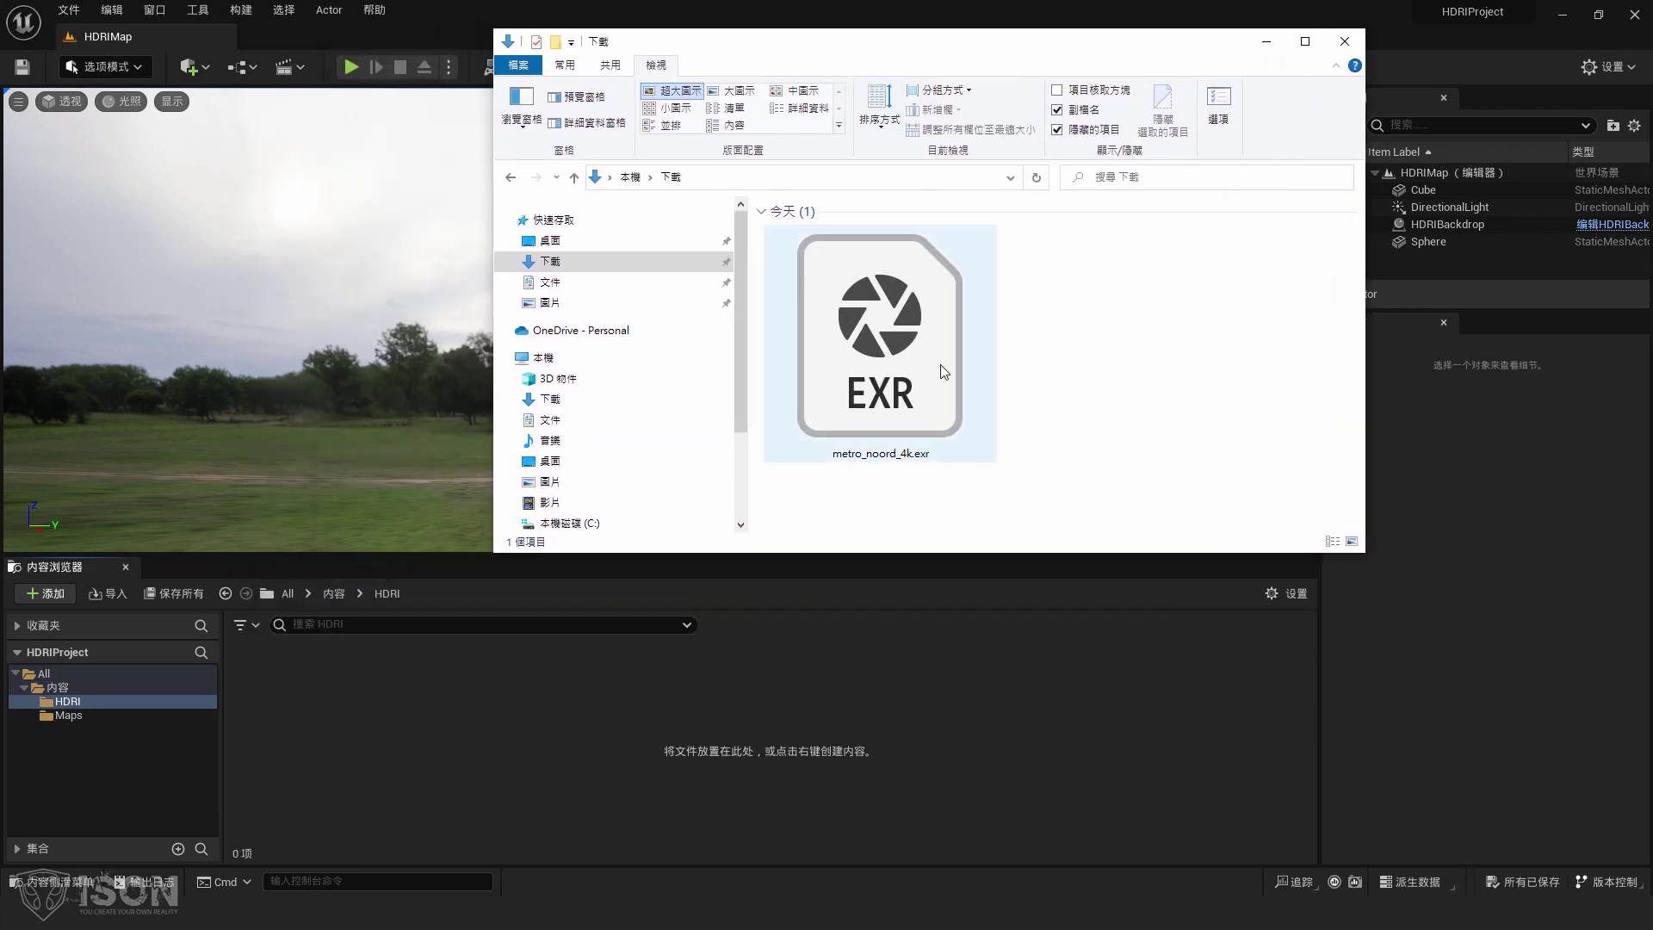
pyautogui.moveTo(935, 335); pyautogui.dragTo(665, 658)
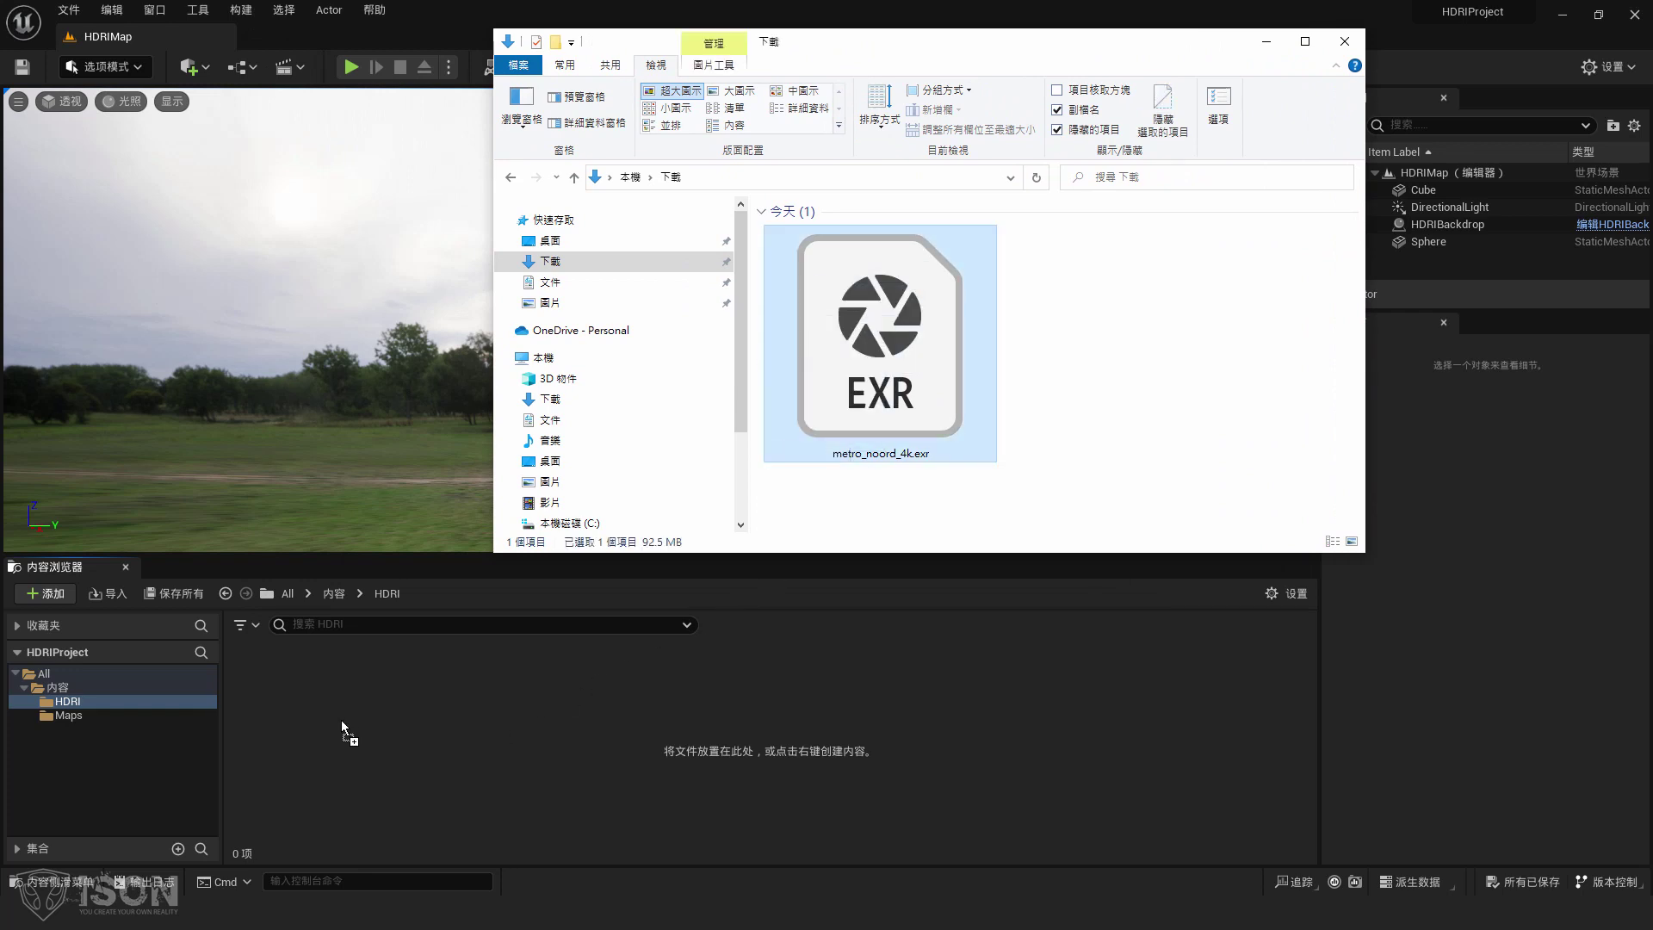
pyautogui.click(420, 727)
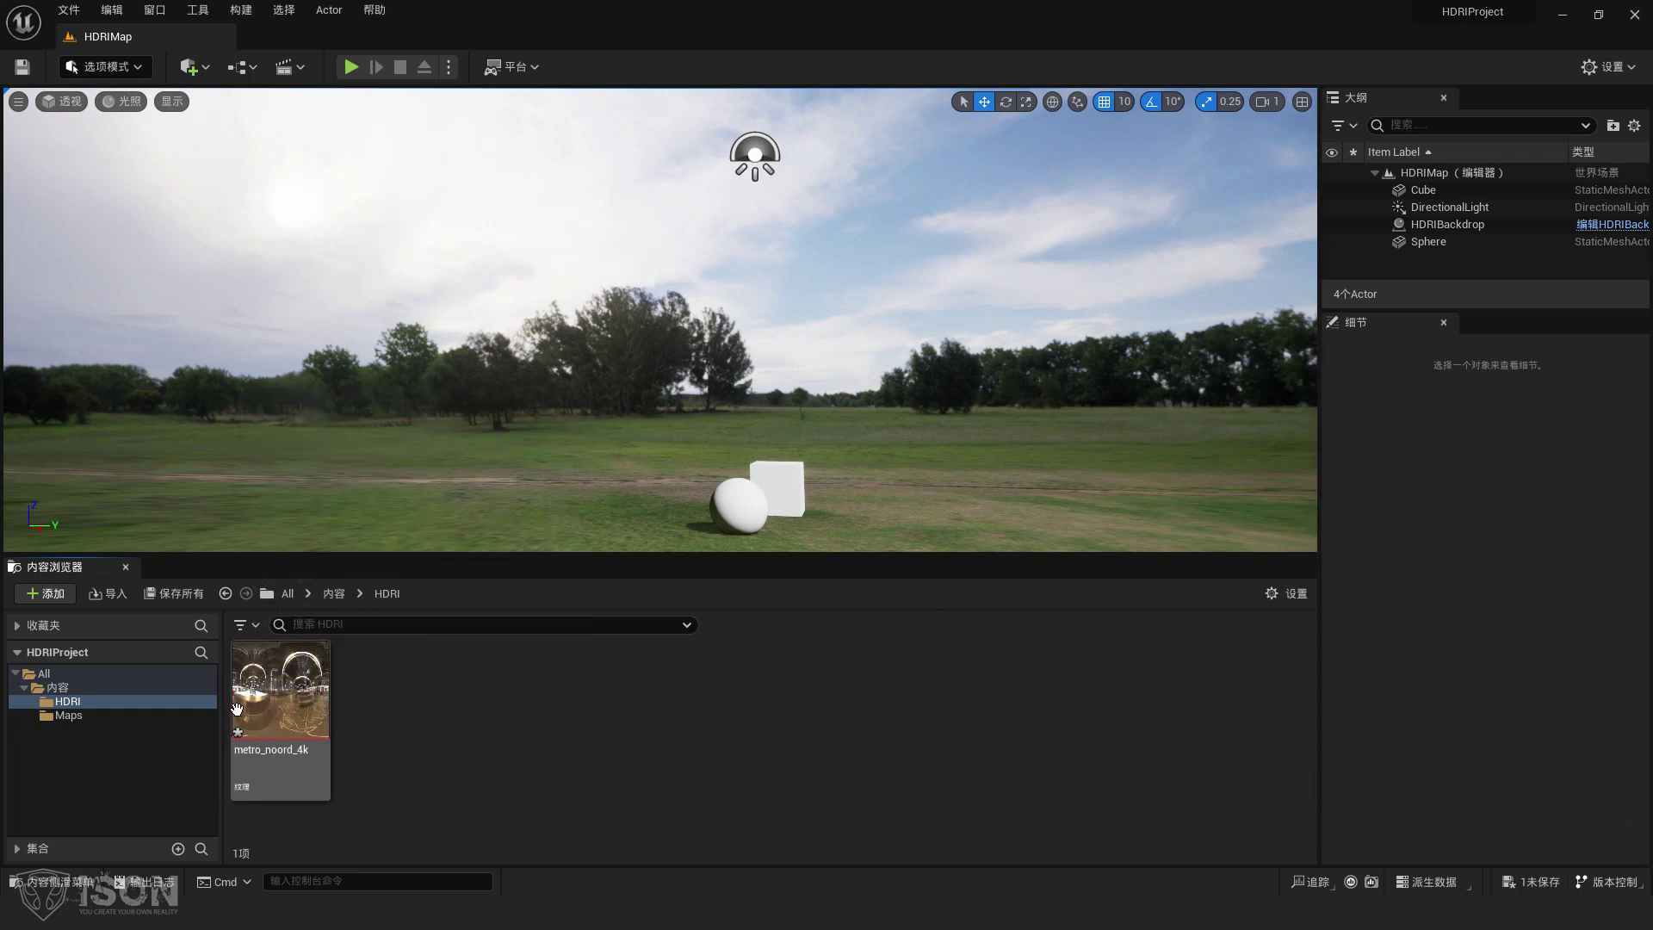
pyautogui.click(165, 596)
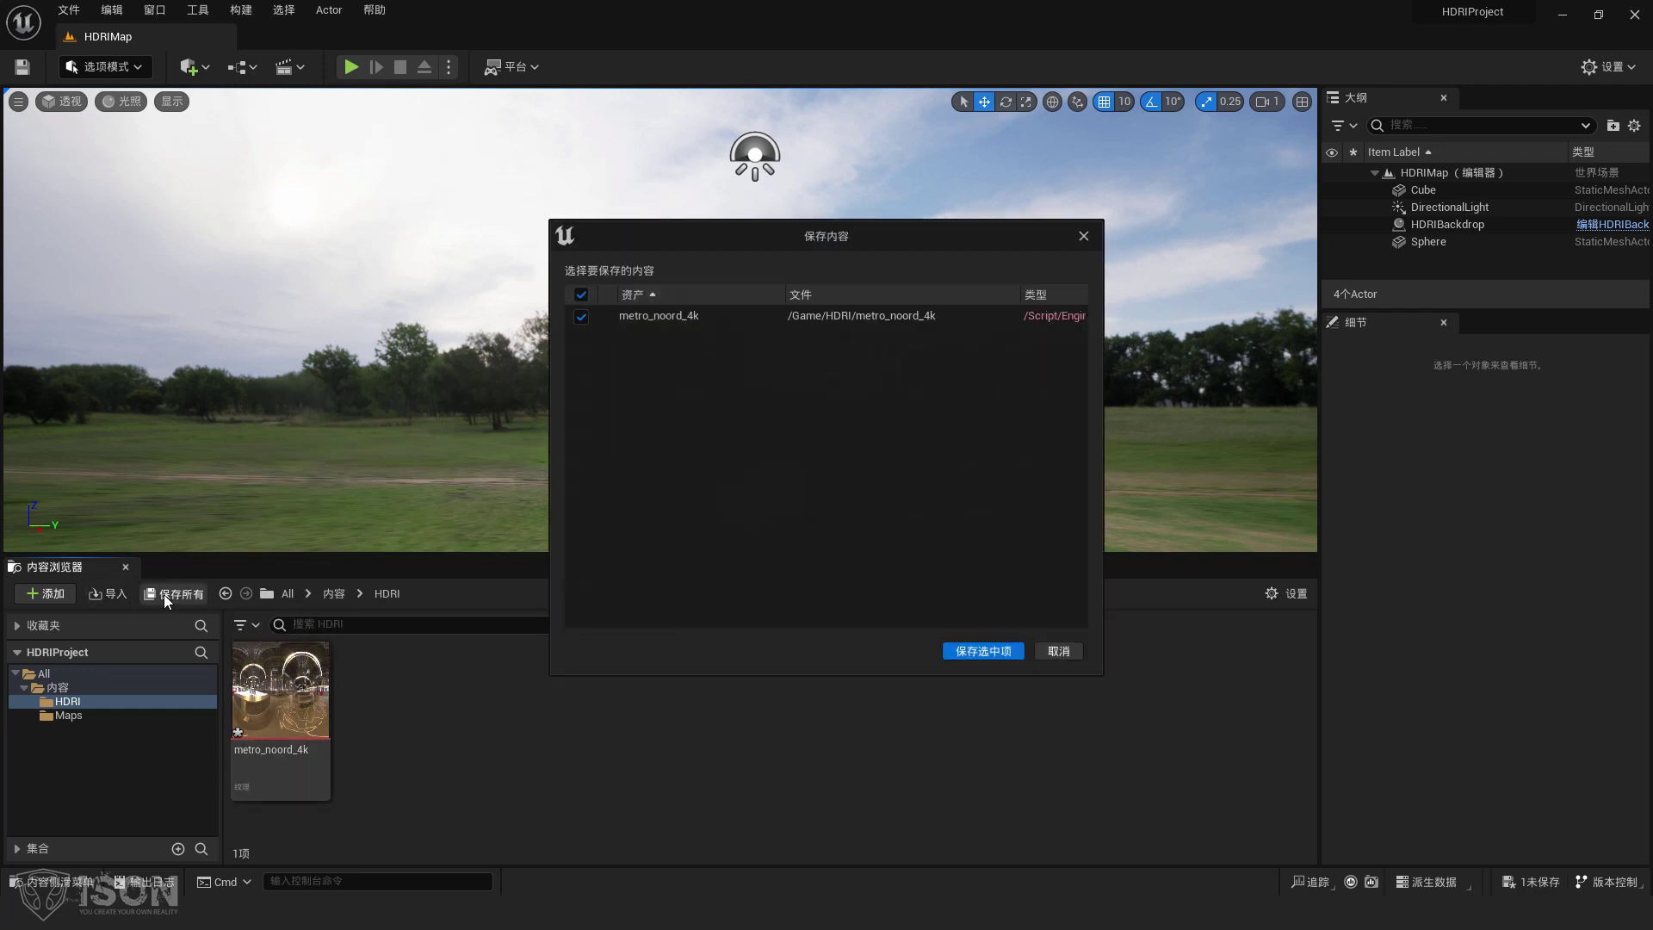
pyautogui.click(959, 648)
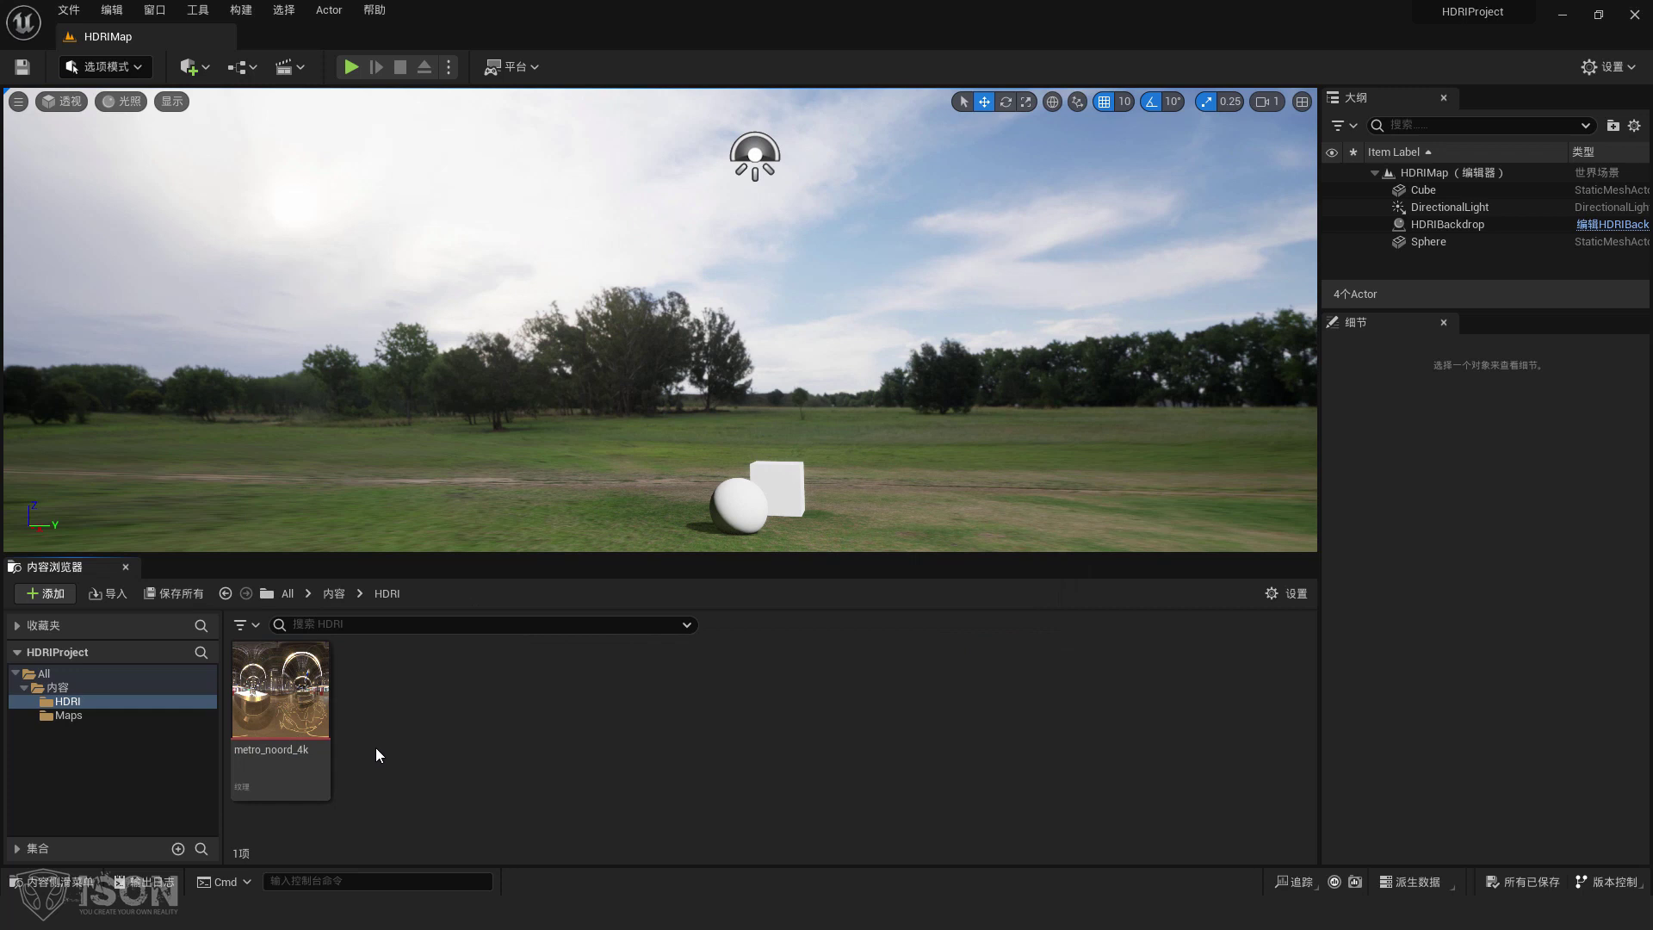
# - Show the project's root content folder in the Windows file explorer and check its path on disk
pyautogui.click(60, 689)
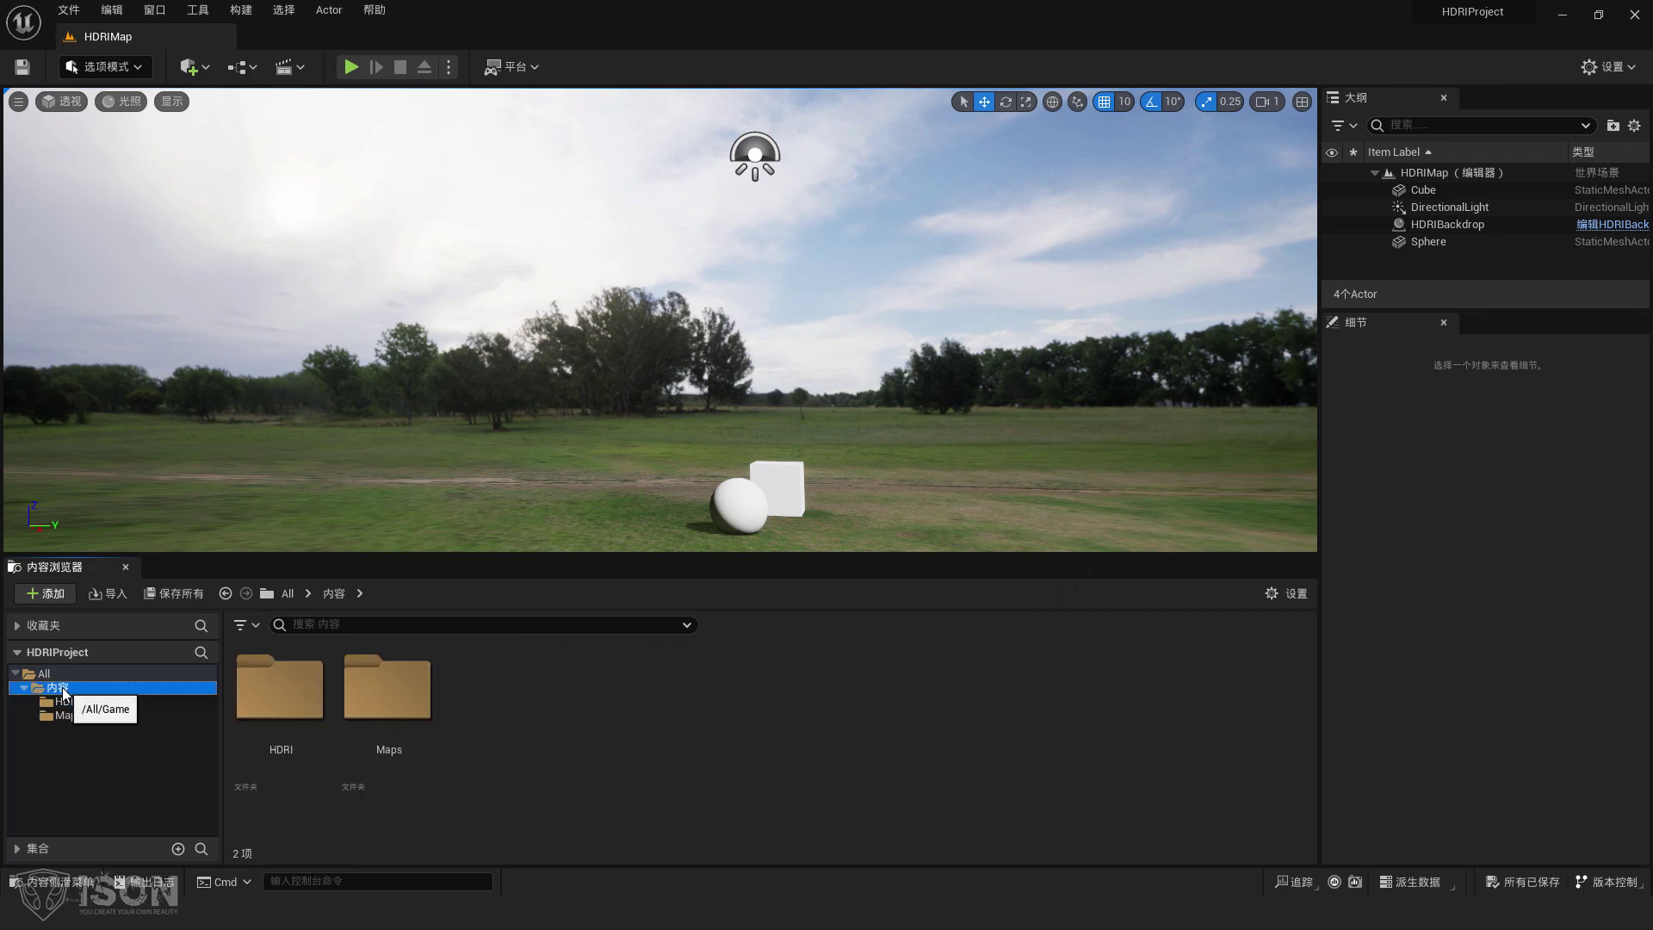
pyautogui.rightClick(63, 691)
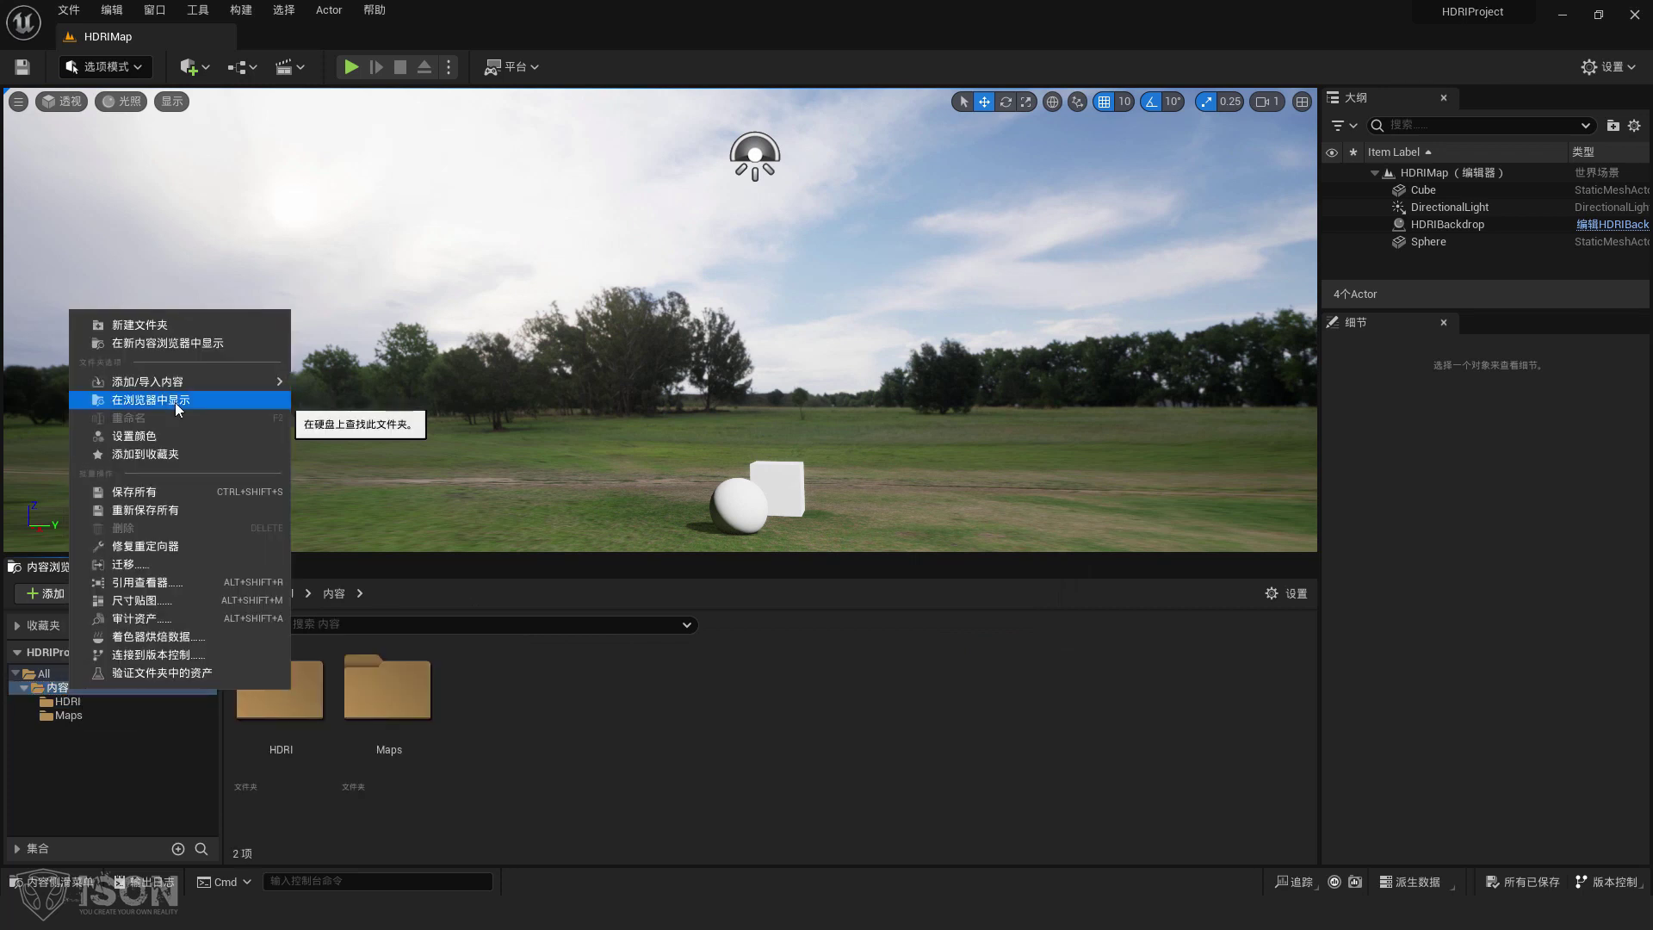
pyautogui.click(178, 409)
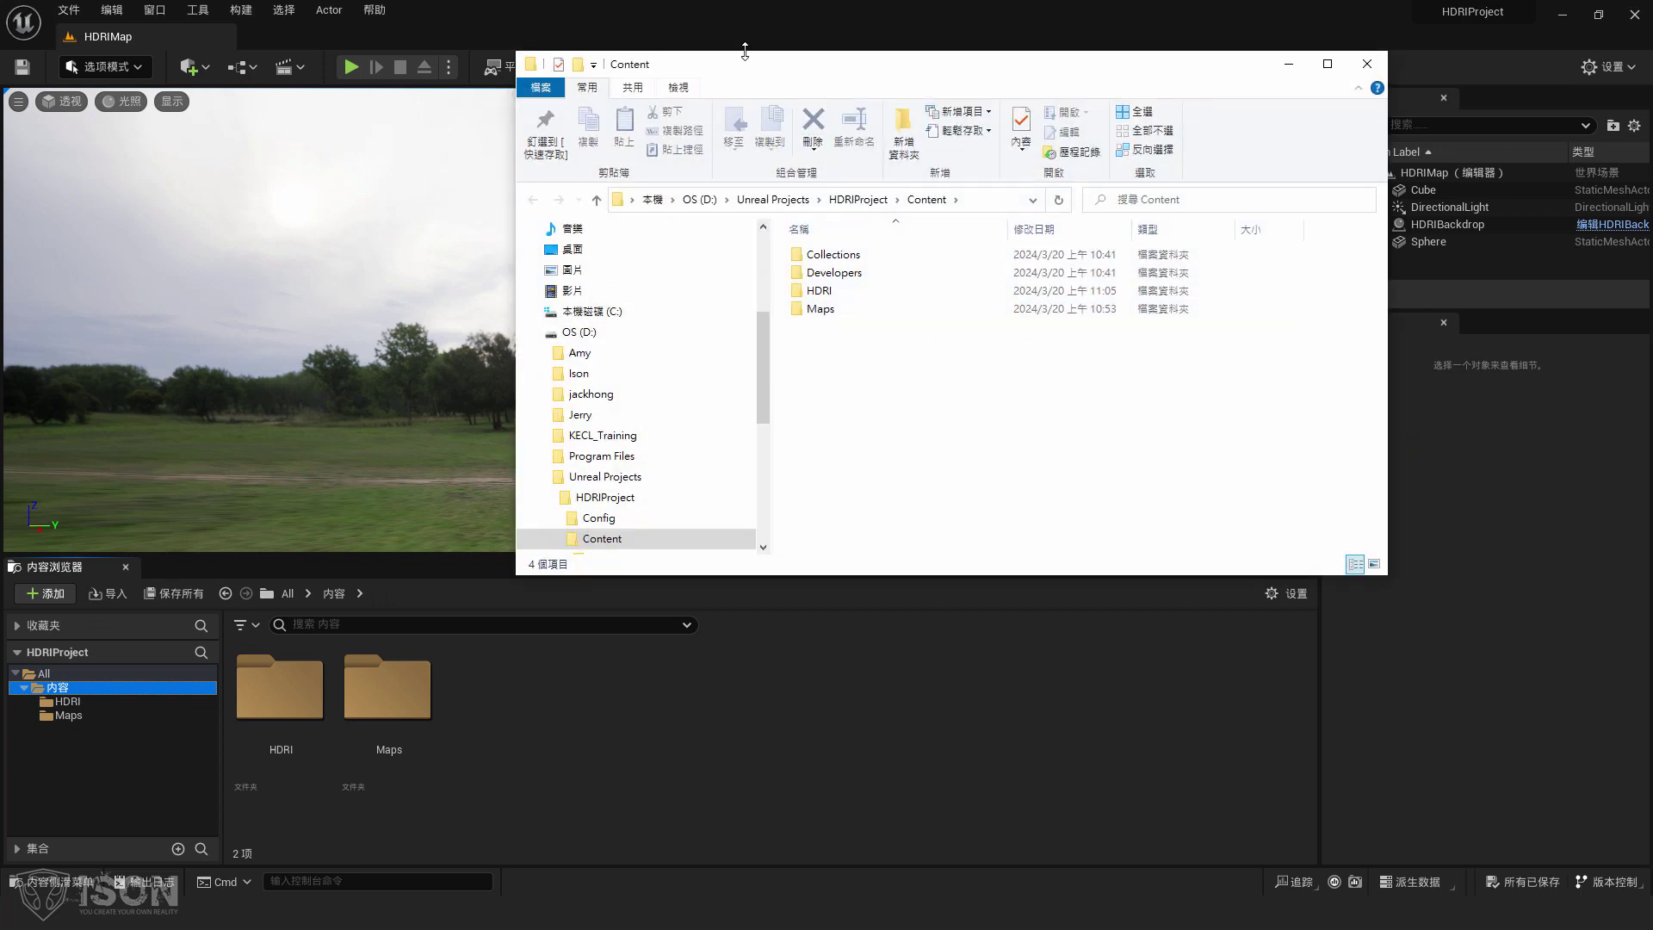
pyautogui.moveTo(770, 71); pyautogui.dragTo(735, 82)
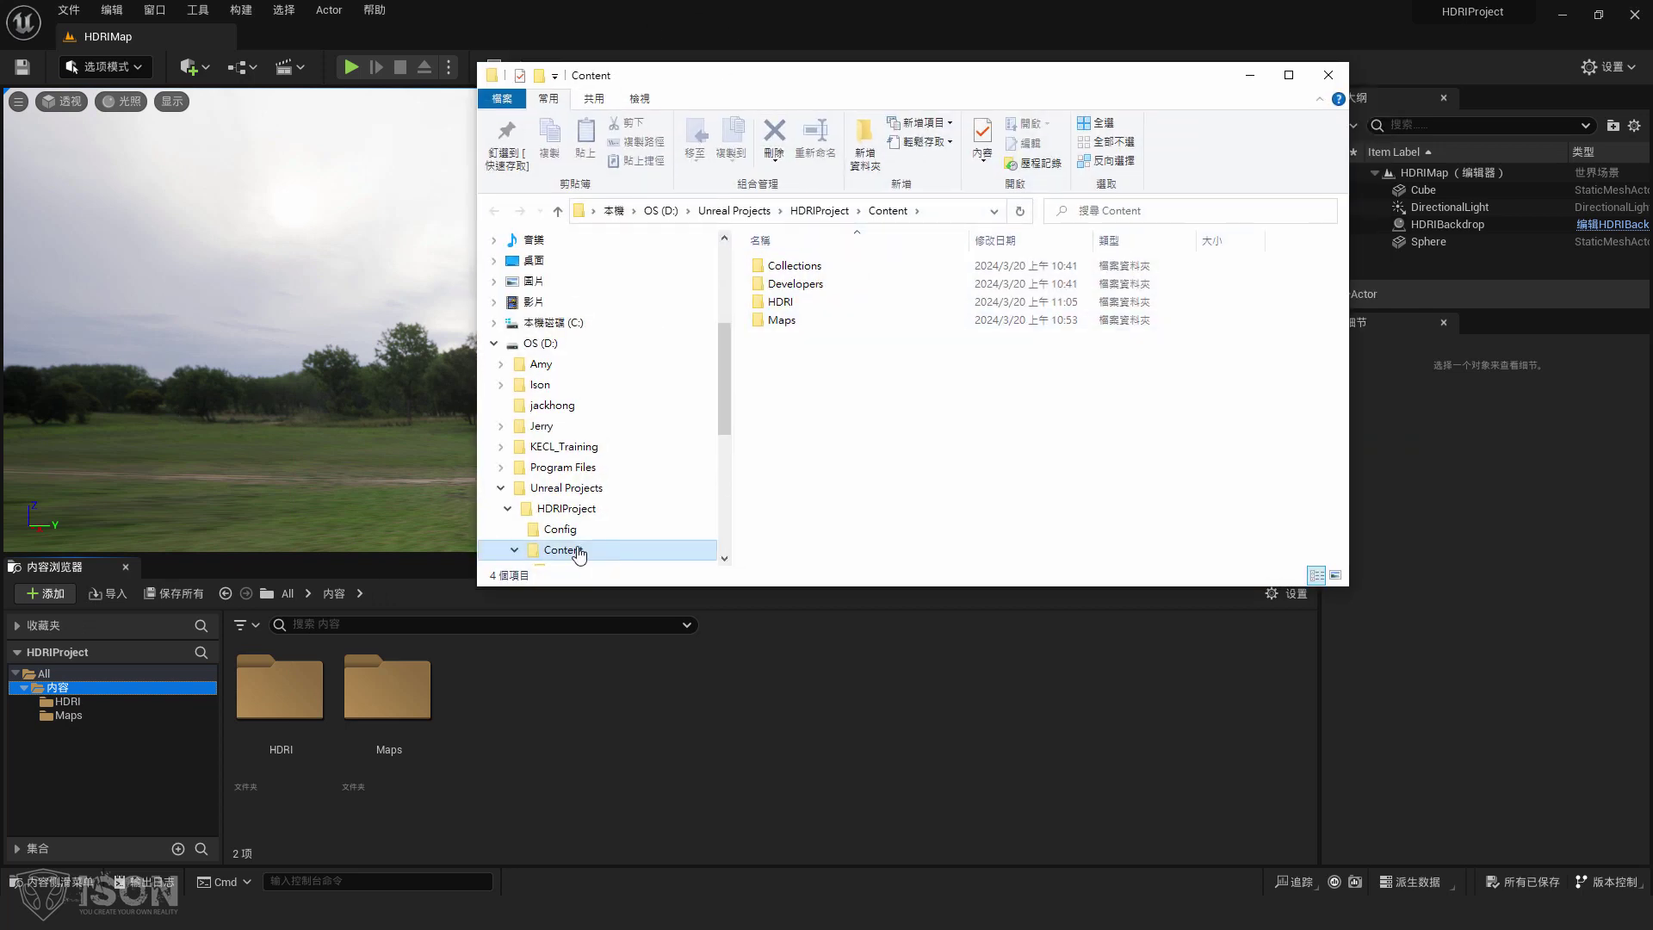
pyautogui.click(914, 212)
pyautogui.press('Escape')
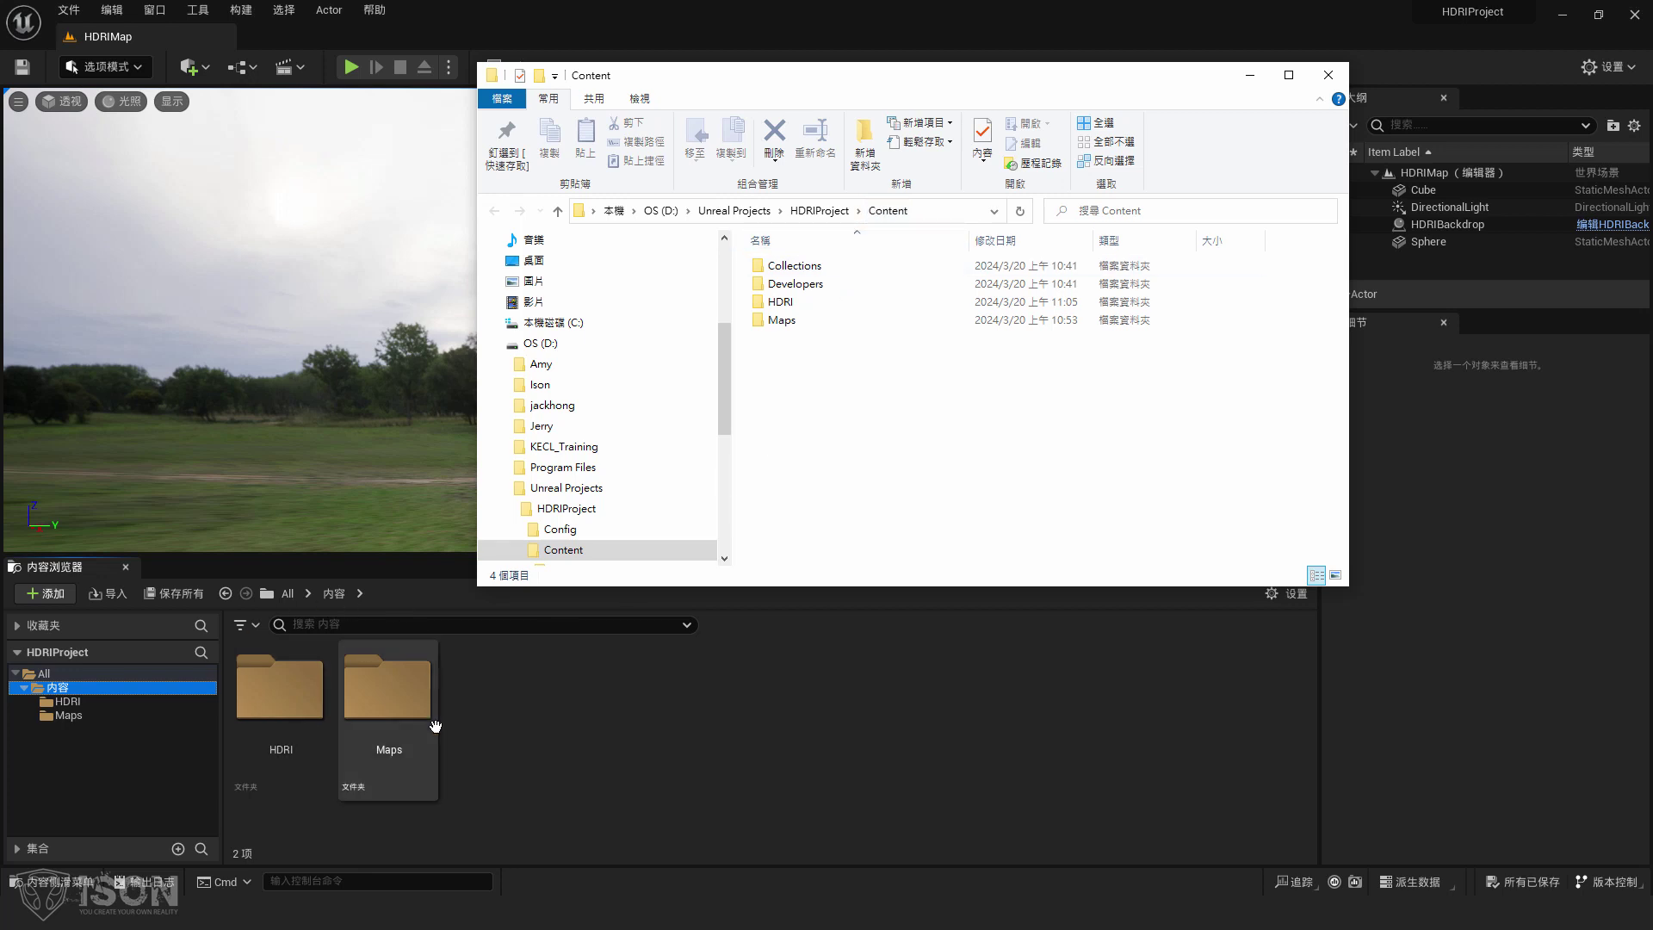
# - Compare the files in the Maps and HDRI folders on disk with the project's content, checking metro_noord_4k.uasset and its full path
pyautogui.doubleClick(793, 321)
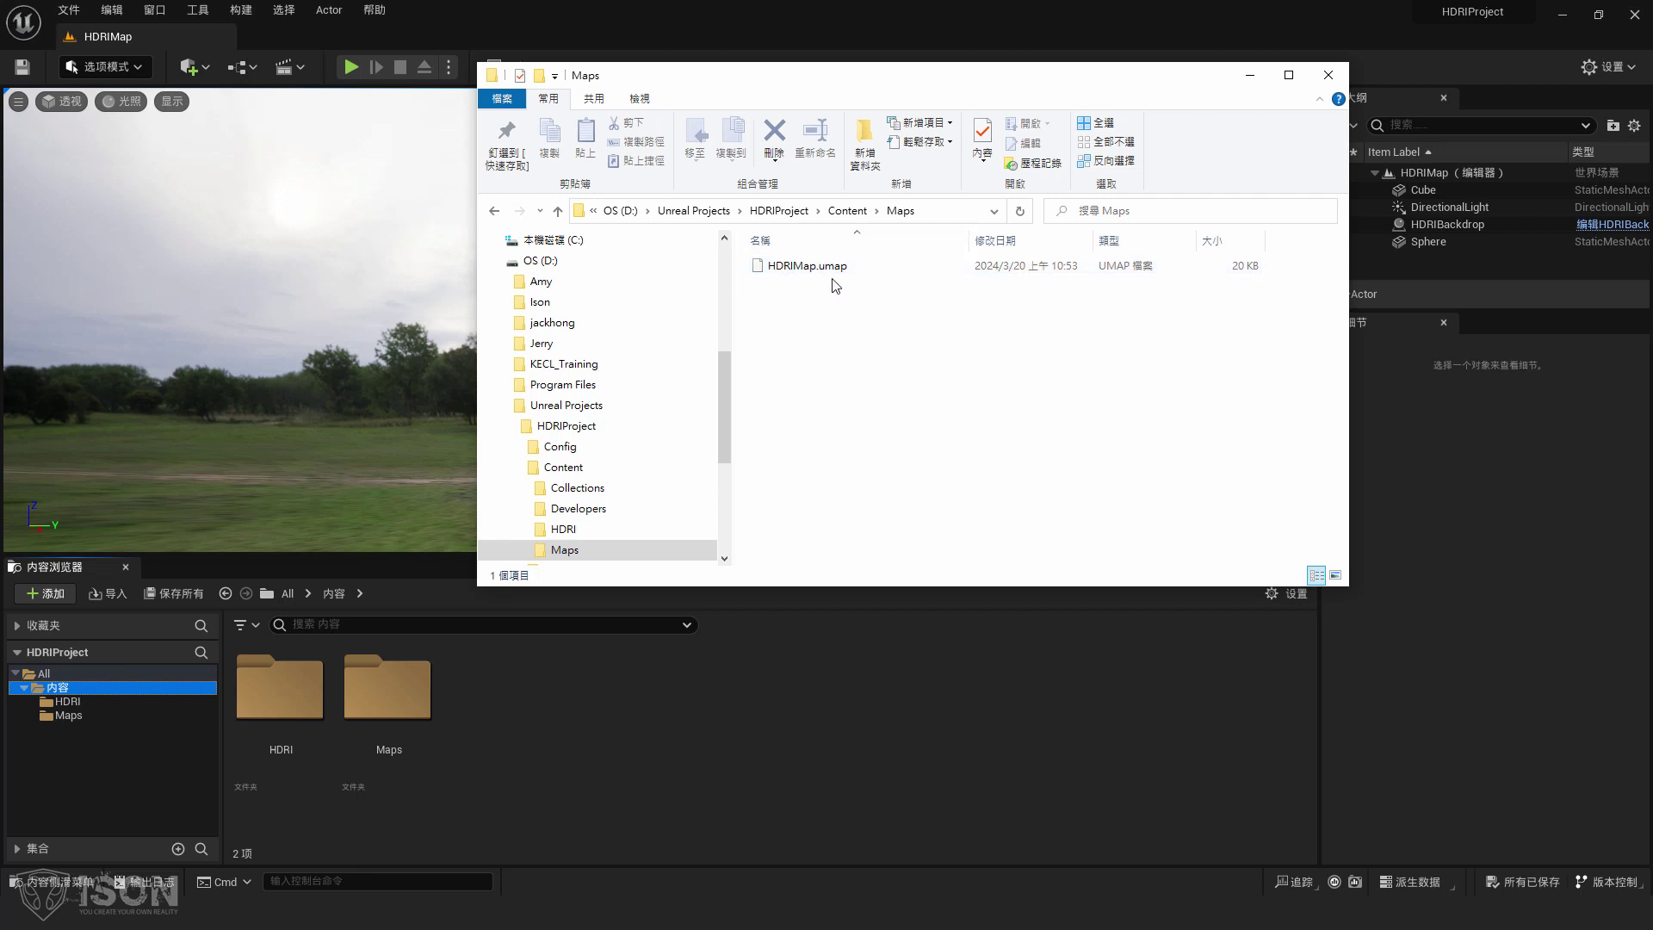
pyautogui.click(848, 210)
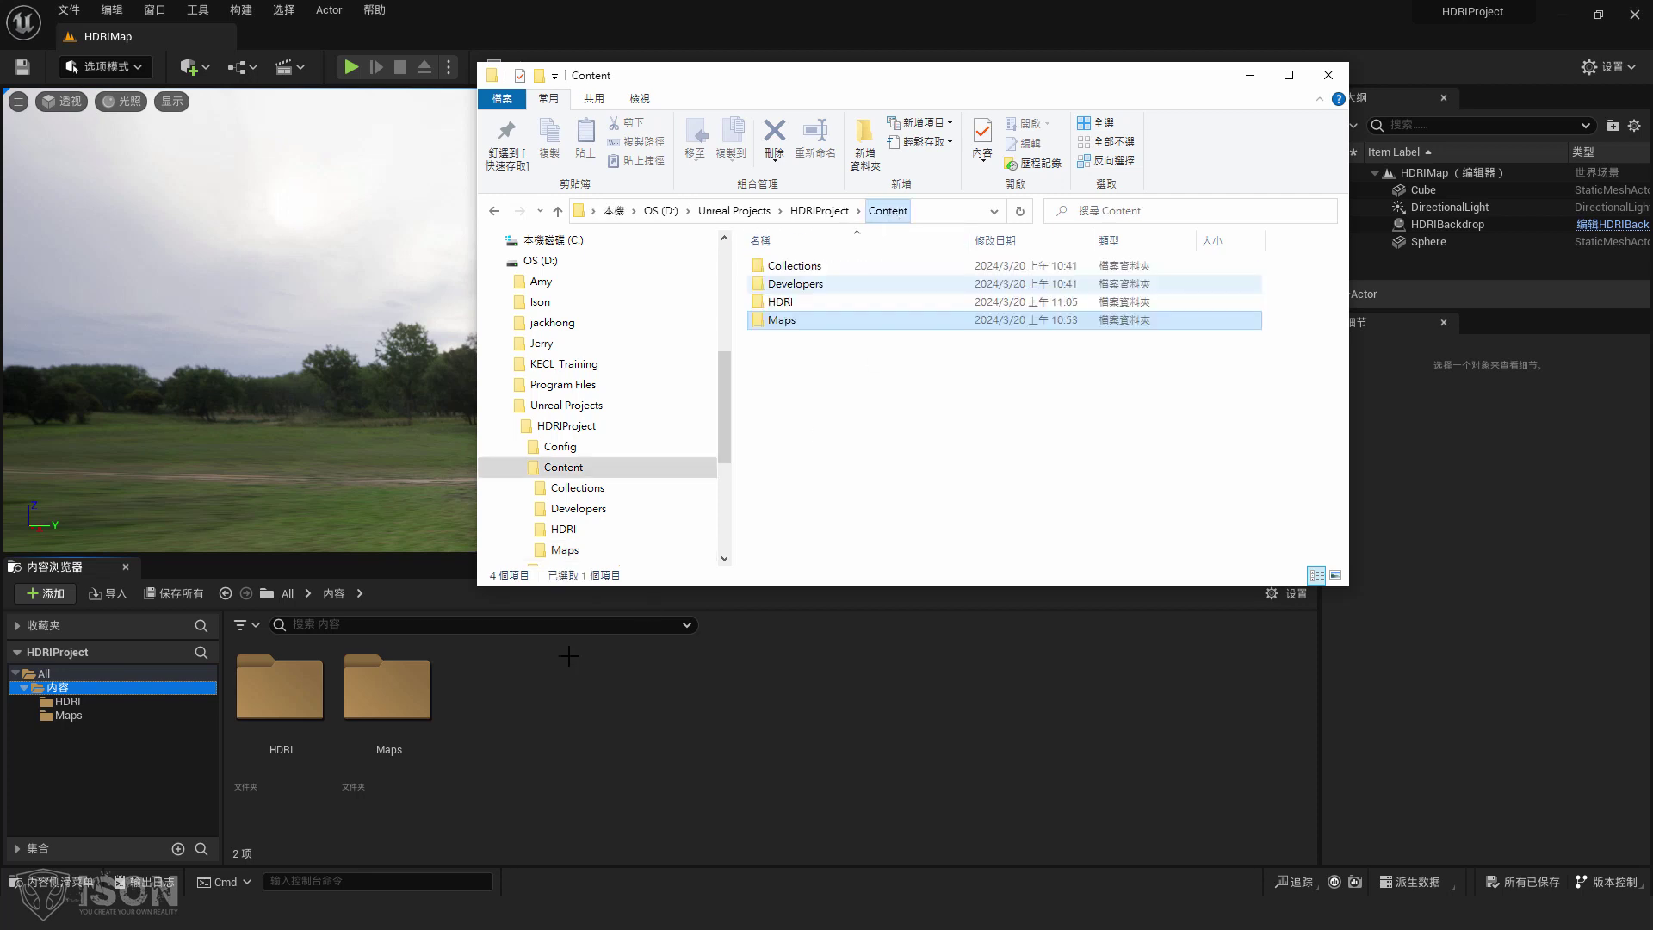
pyautogui.doubleClick(801, 301)
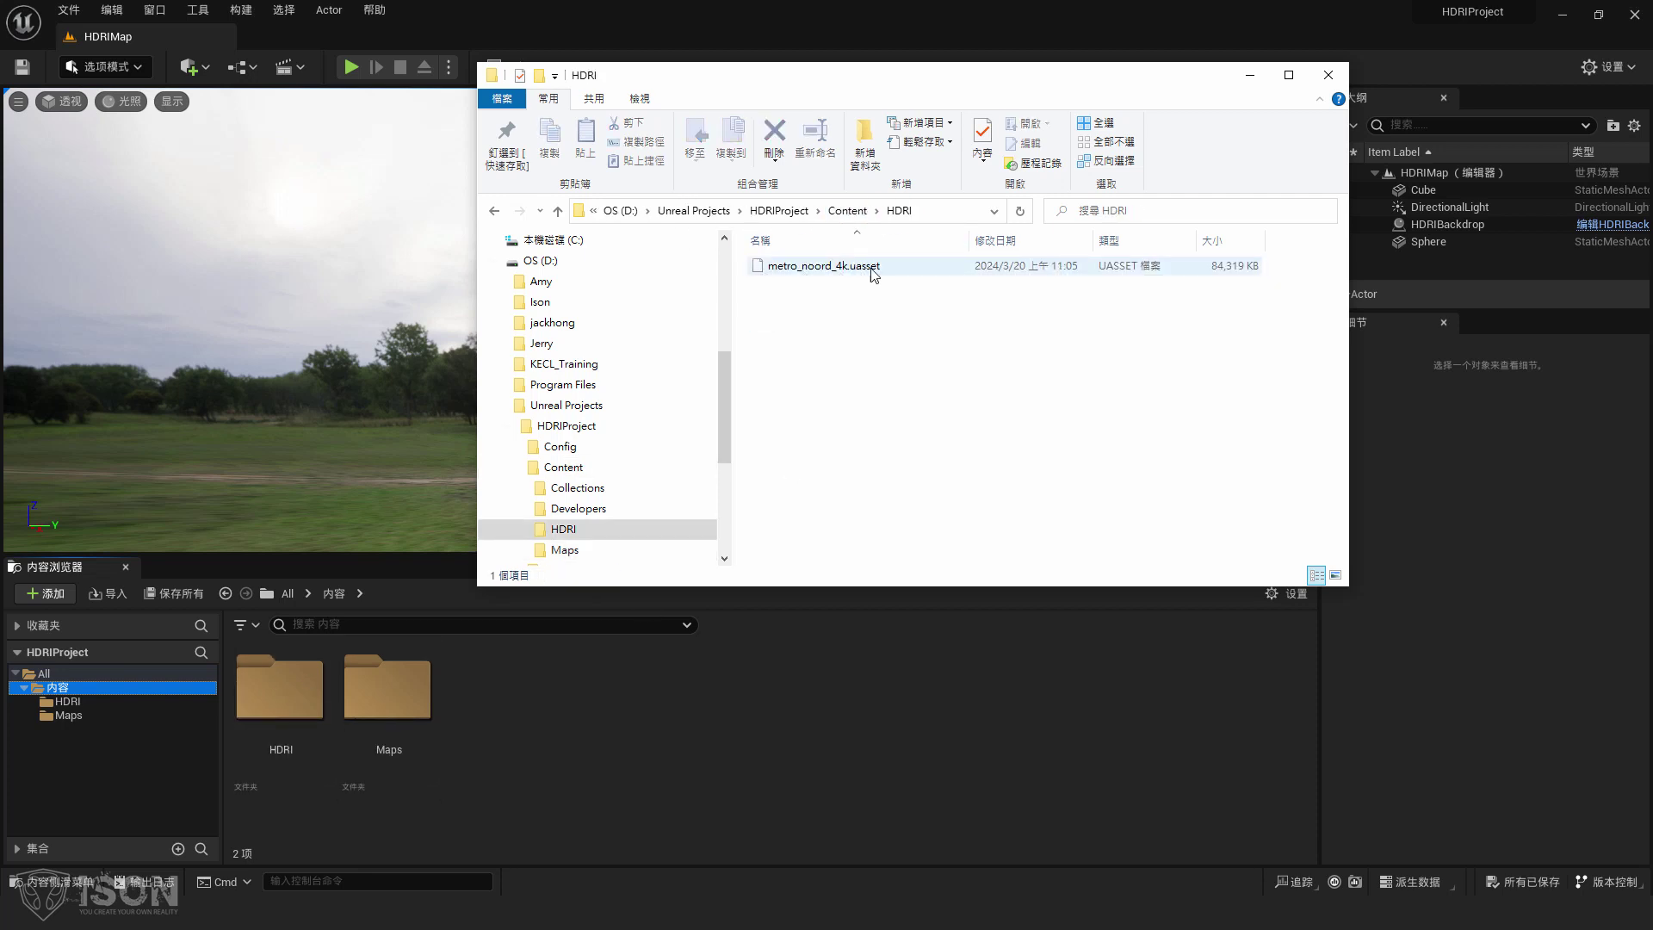
pyautogui.click(849, 271)
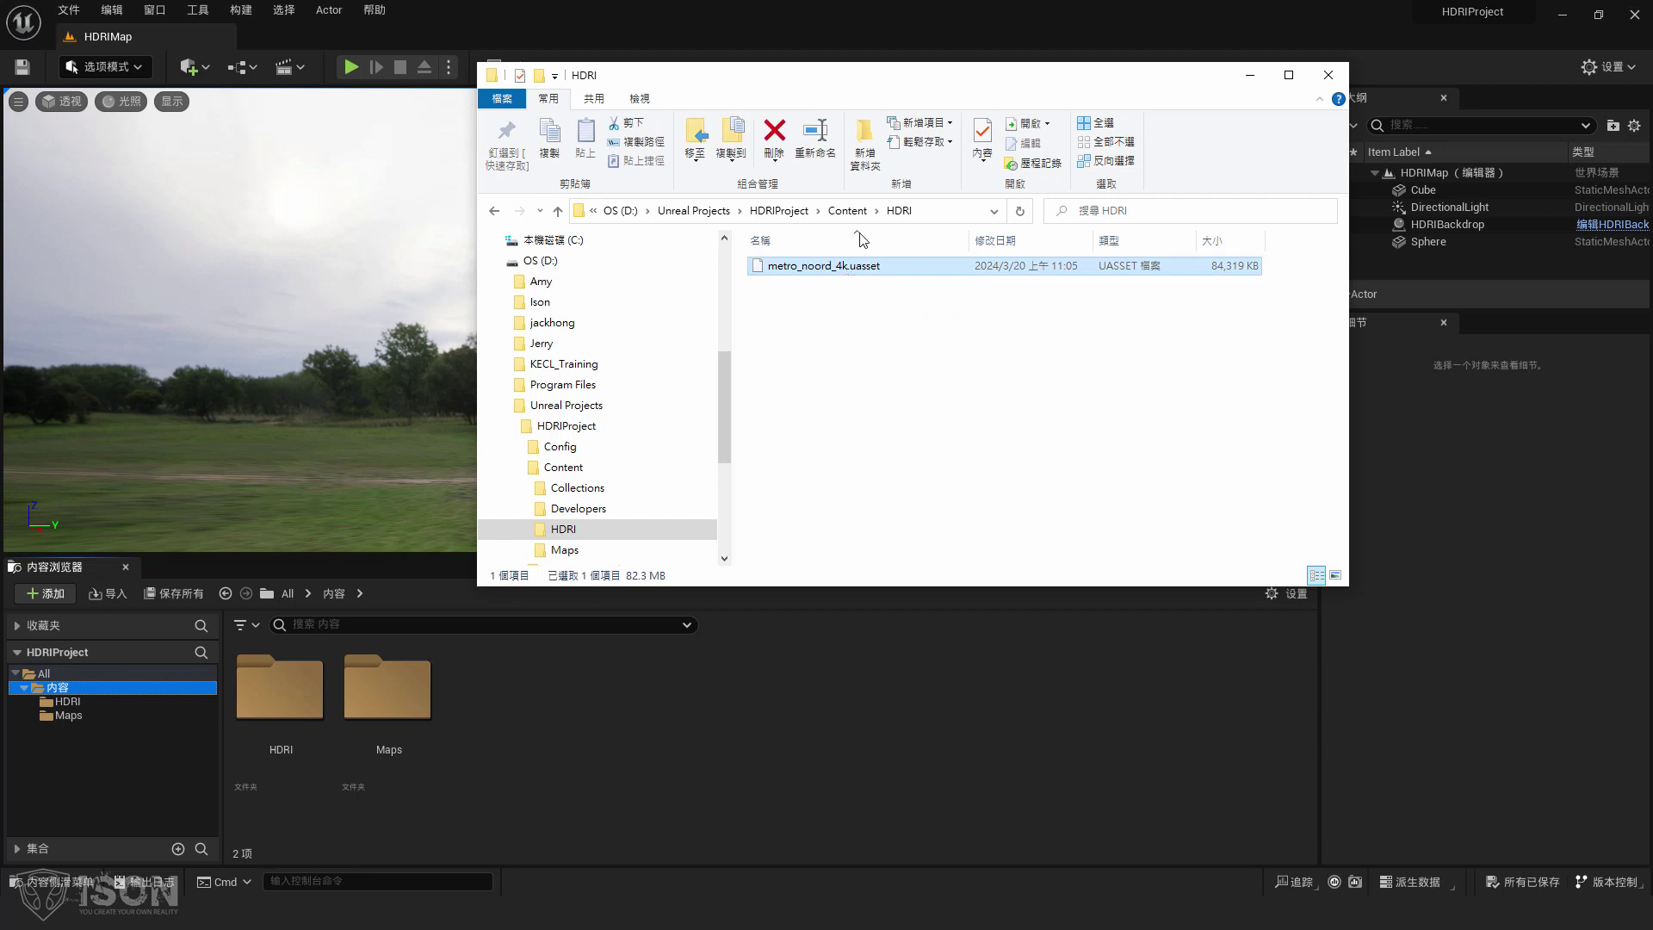
pyautogui.moveTo(1030, 89); pyautogui.dragTo(1249, 109)
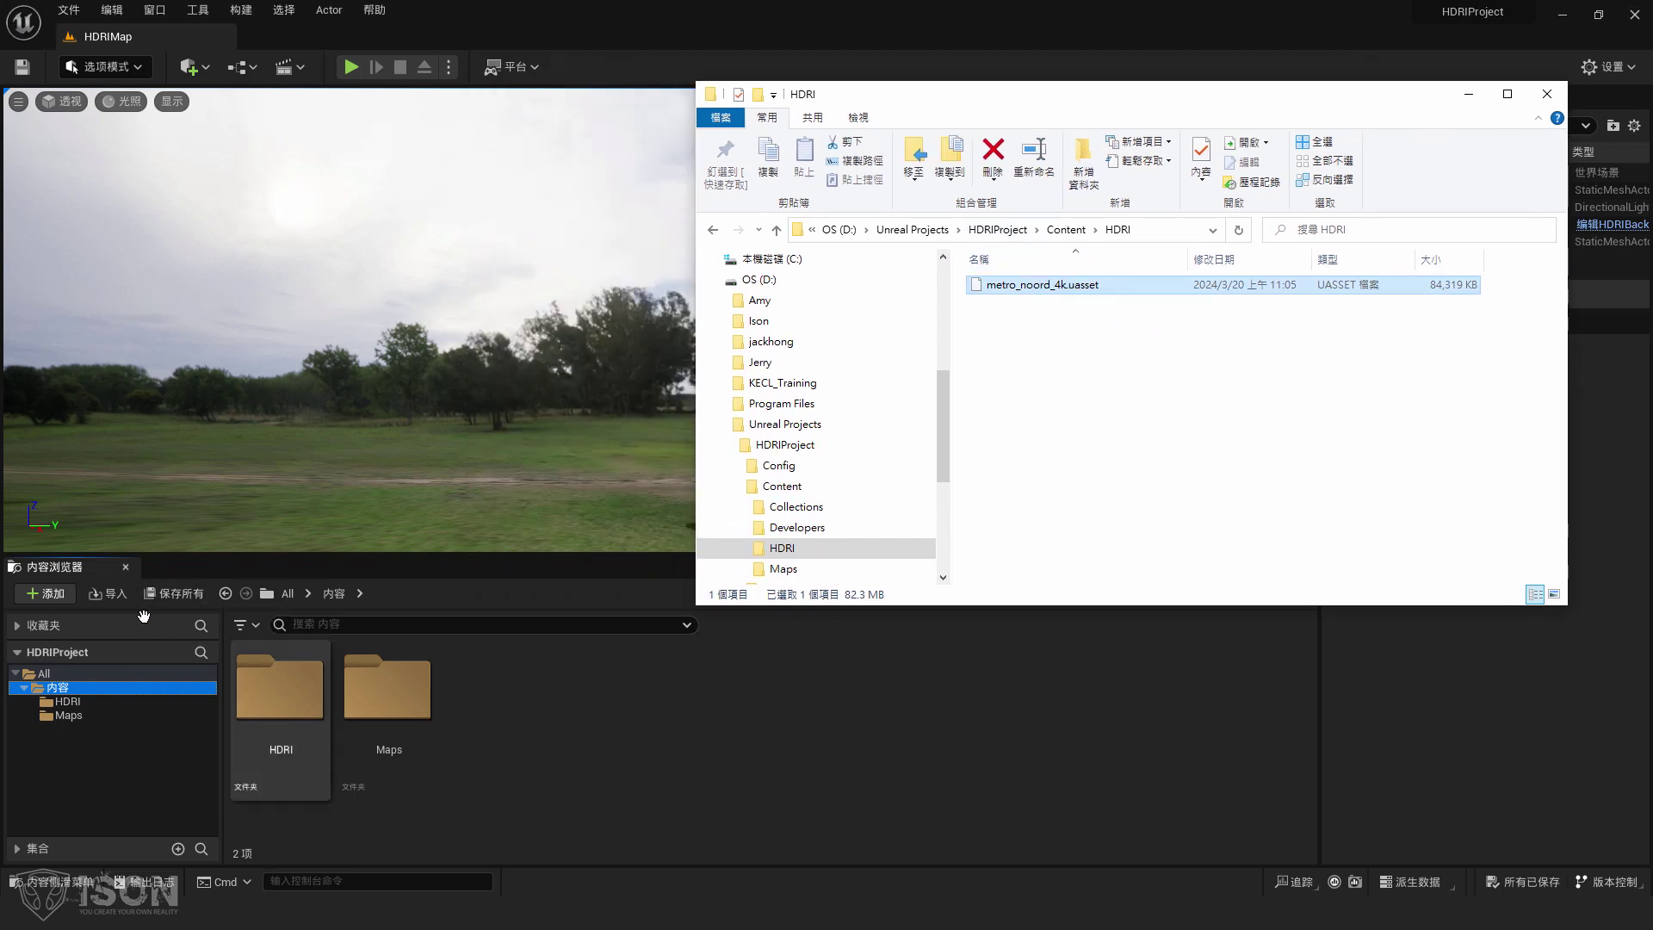
pyautogui.click(901, 230)
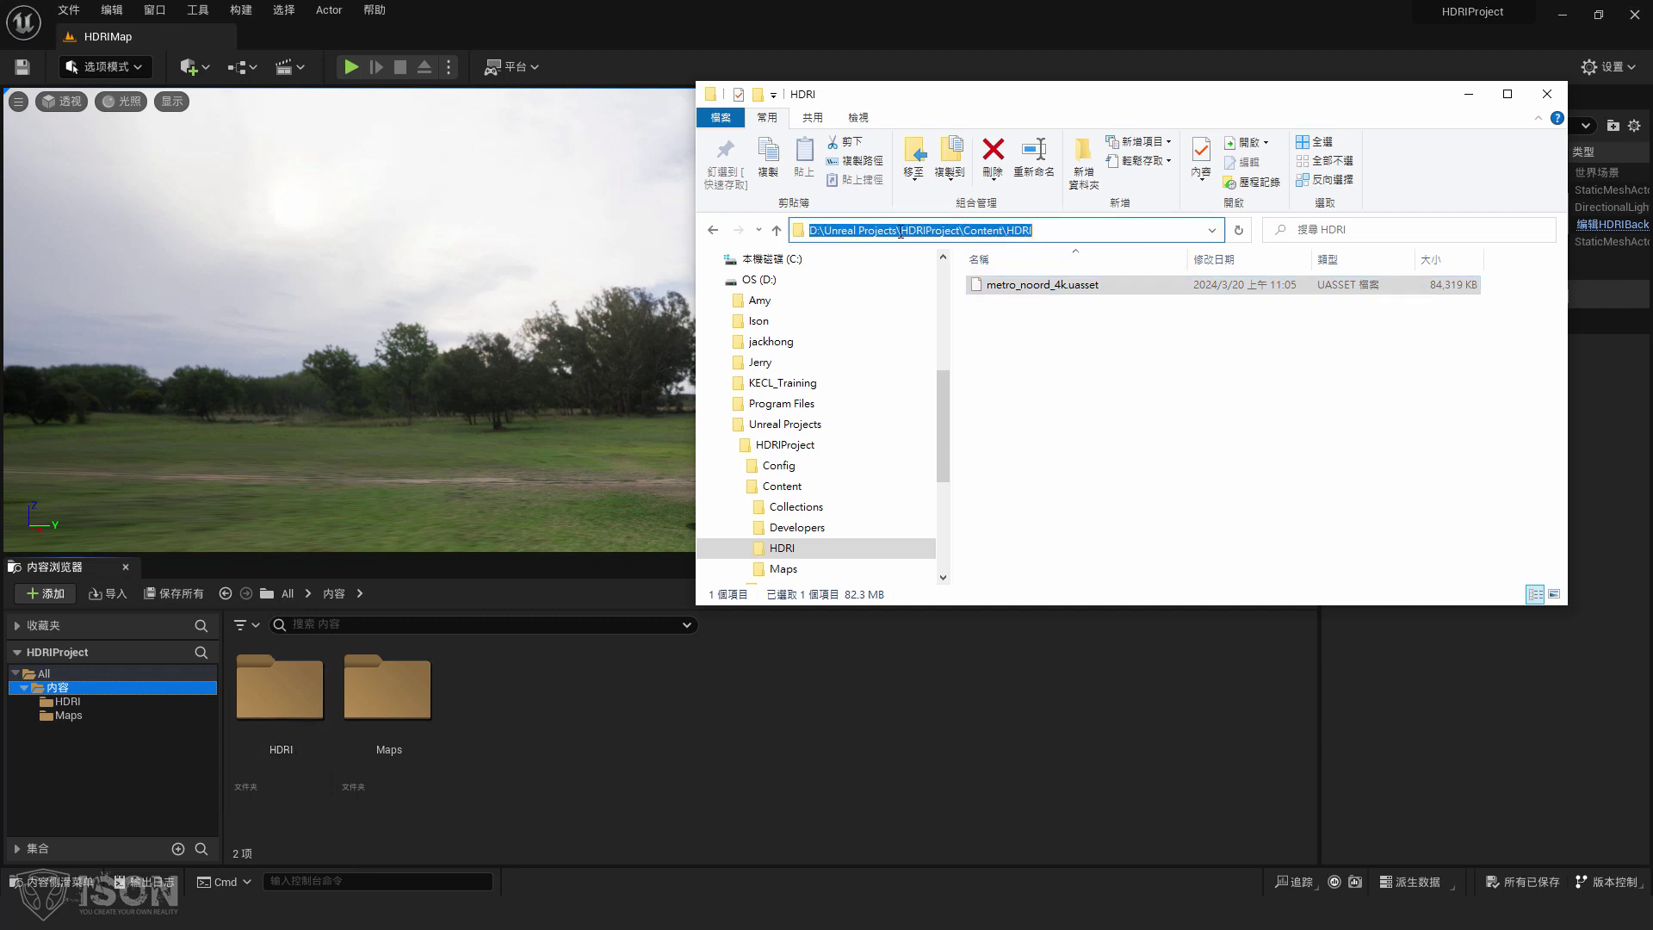
pyautogui.click(972, 324)
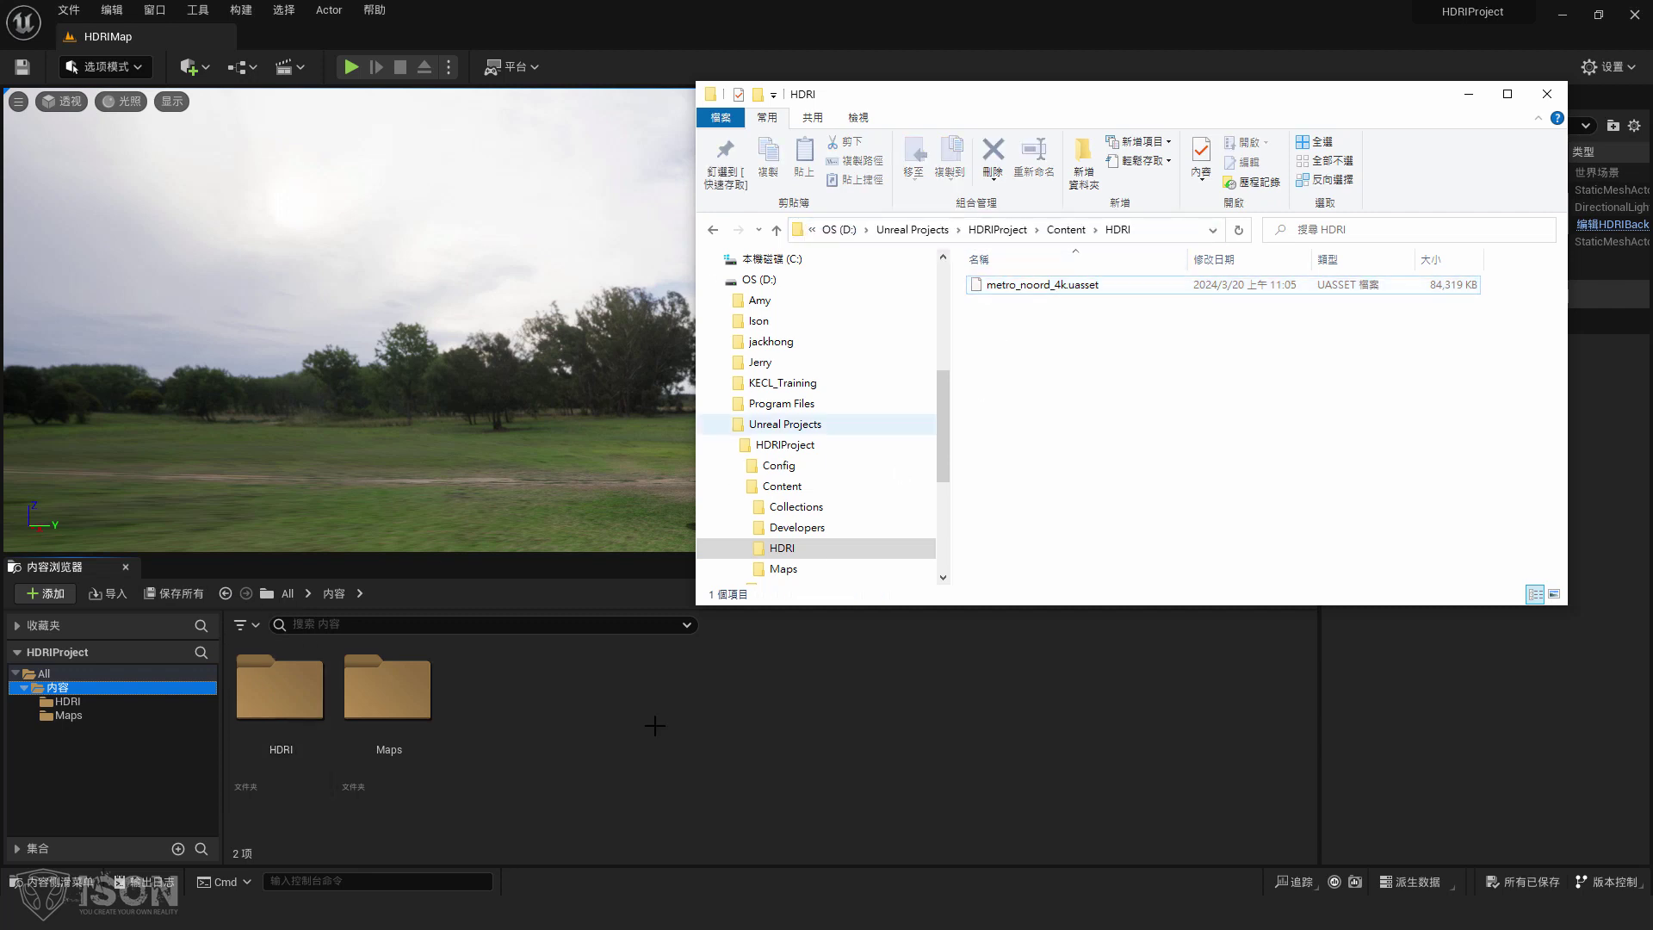
# - Place the Downloads folder window beside the project's HDRI folder window to compare metro_noord_4k.exr with metro_noord_4k.uasset
pyautogui.click(86, 826)
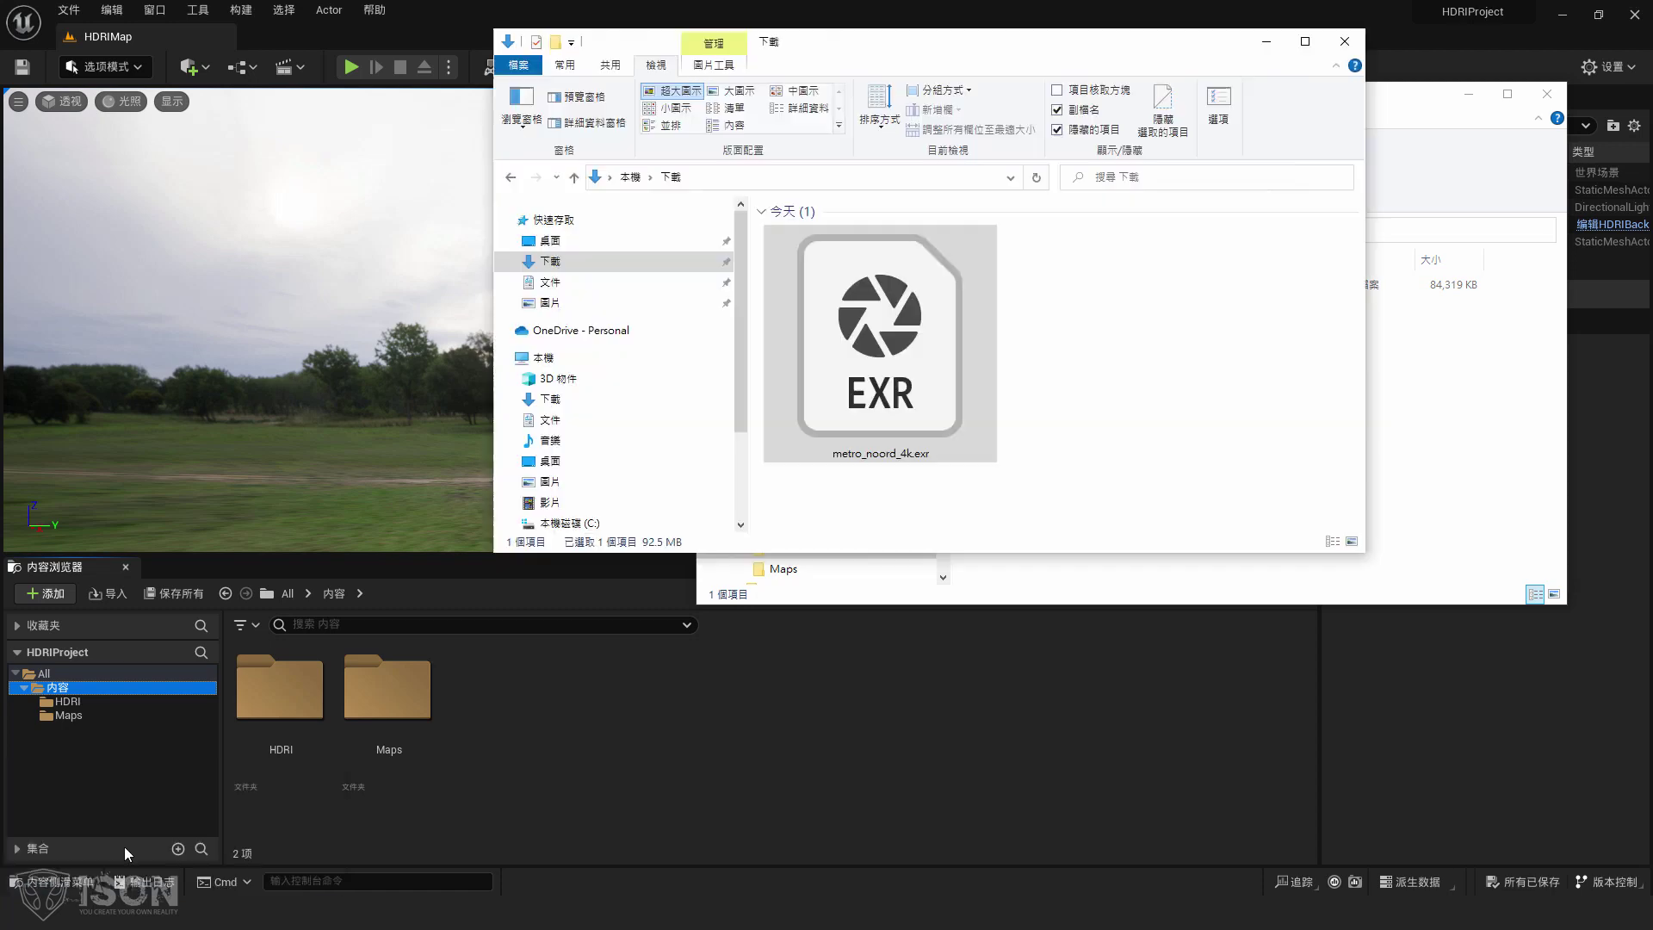
pyautogui.click(280, 693)
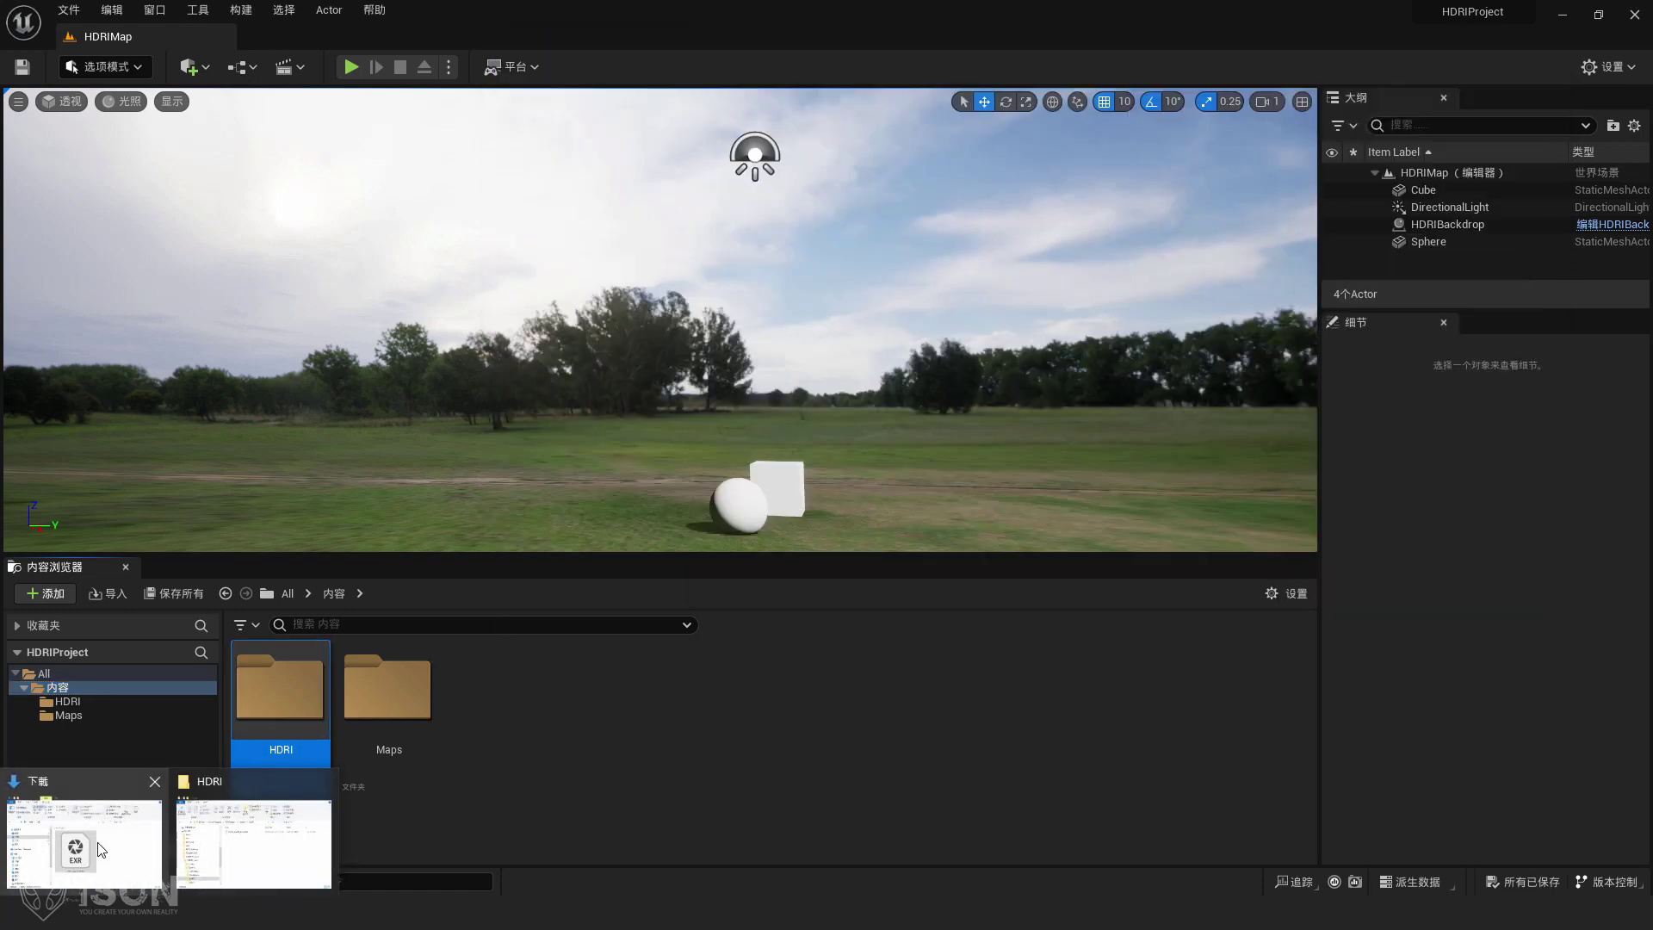
pyautogui.click(83, 831)
pyautogui.click(254, 848)
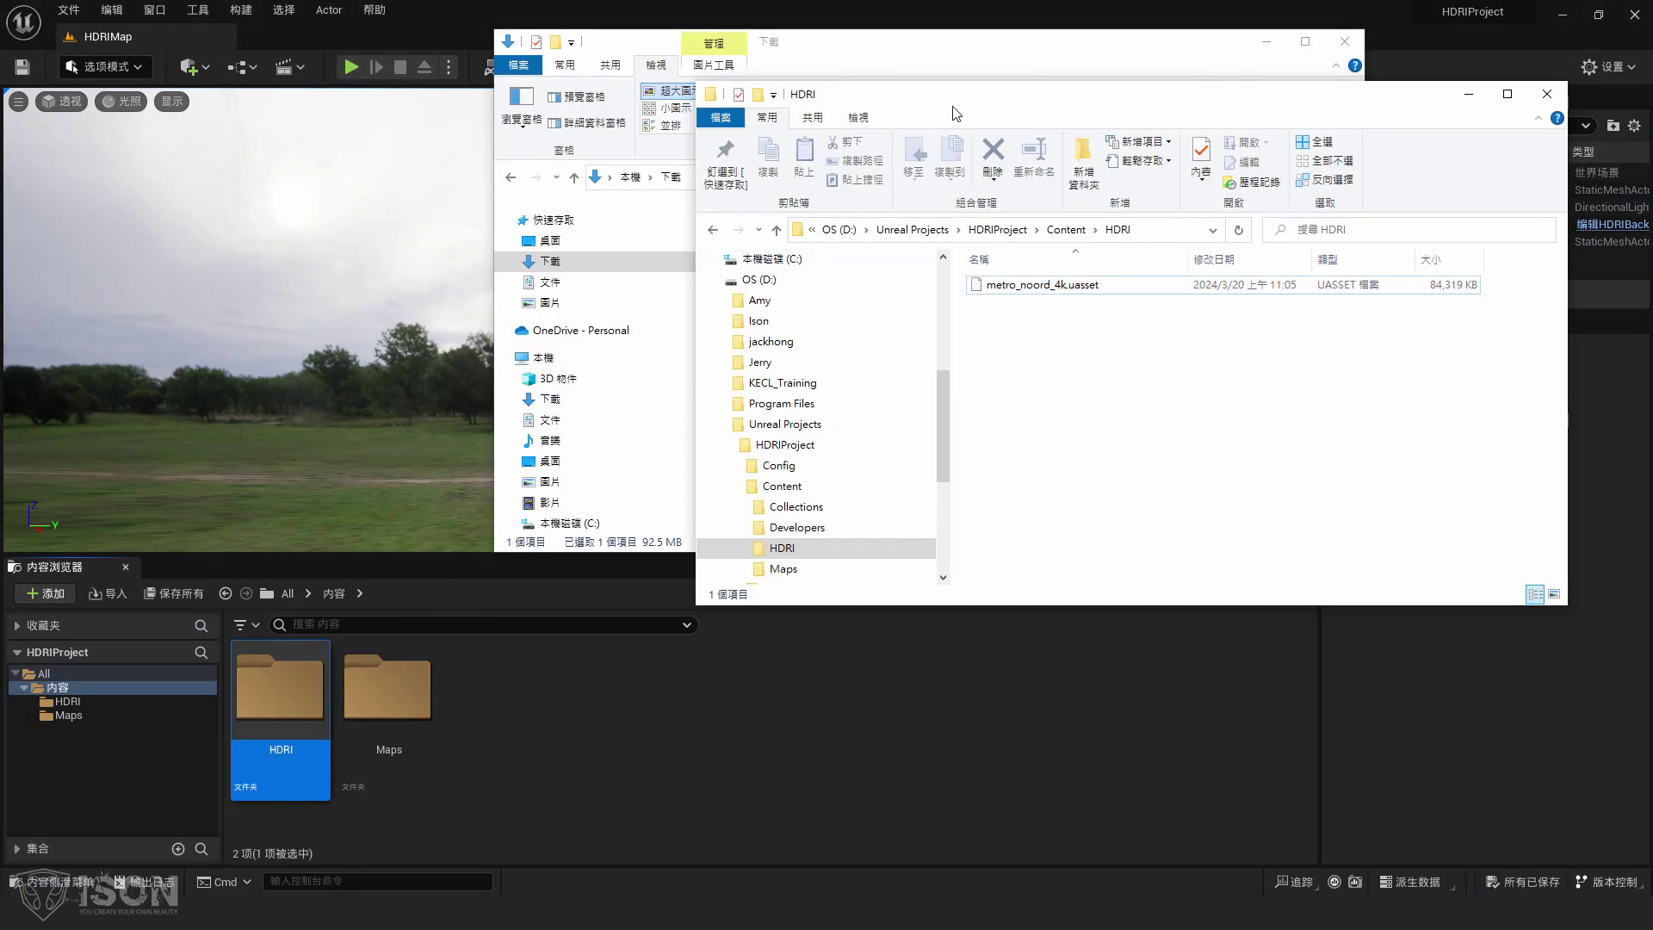
pyautogui.moveTo(861, 39); pyautogui.dragTo(1071, 109)
pyautogui.moveTo(960, 54); pyautogui.dragTo(500, 130)
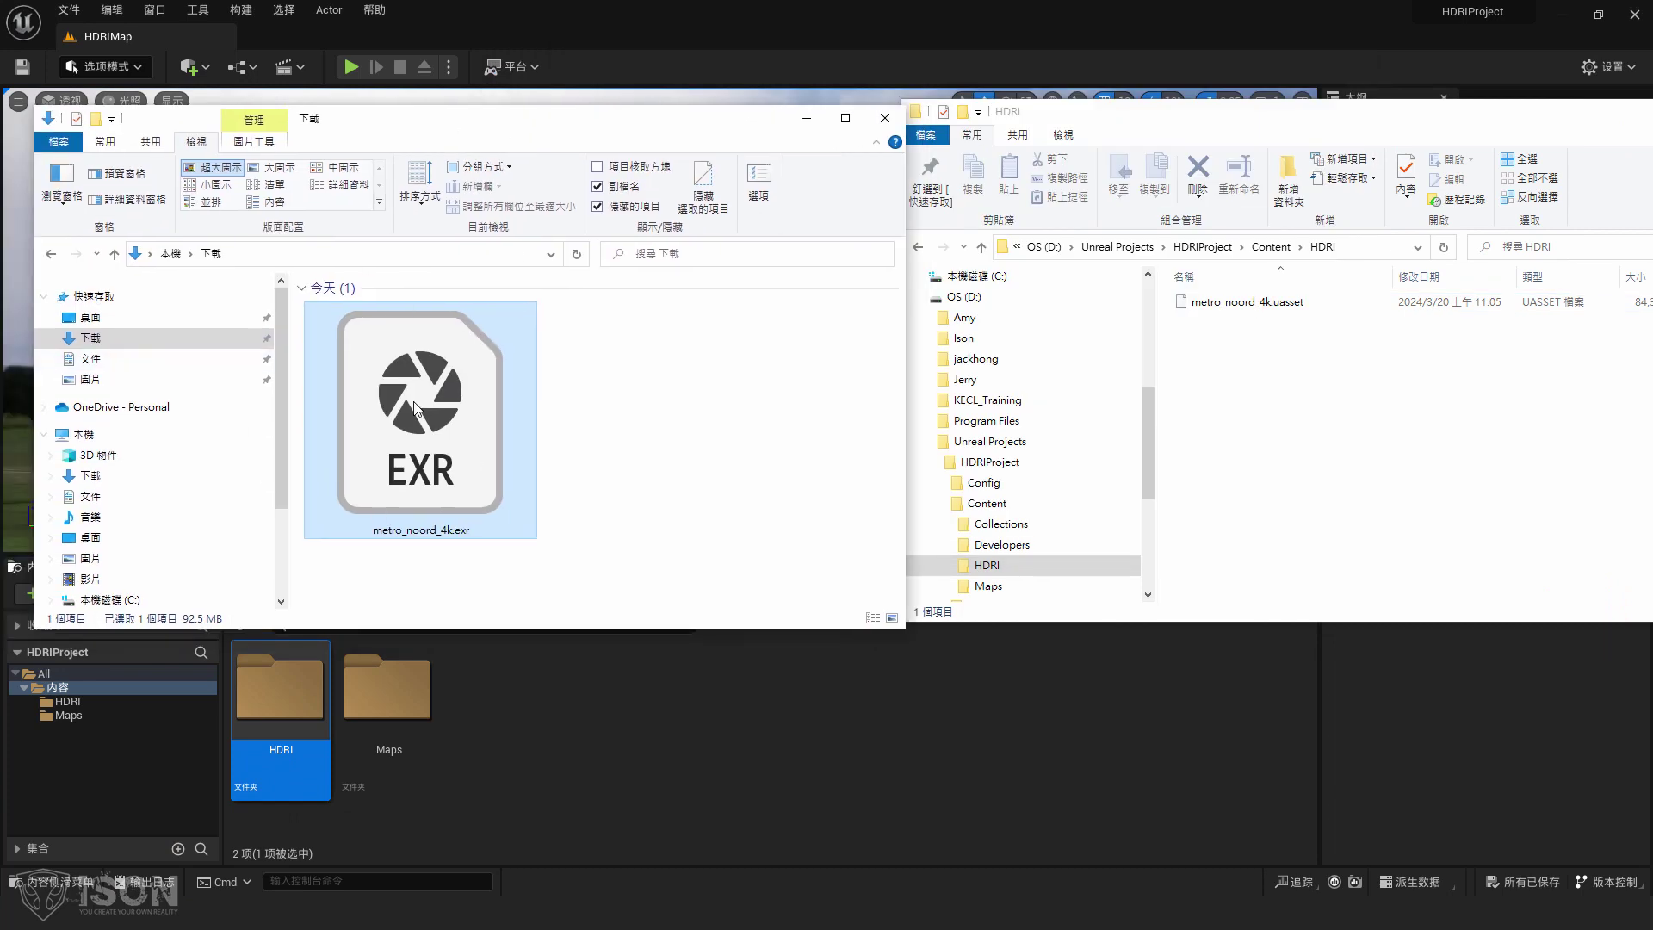
# - Check the project's Content folder on disk, reopen its HDRI subfolder and show that subfolder's full path
pyautogui.click(1334, 393)
pyautogui.click(1271, 246)
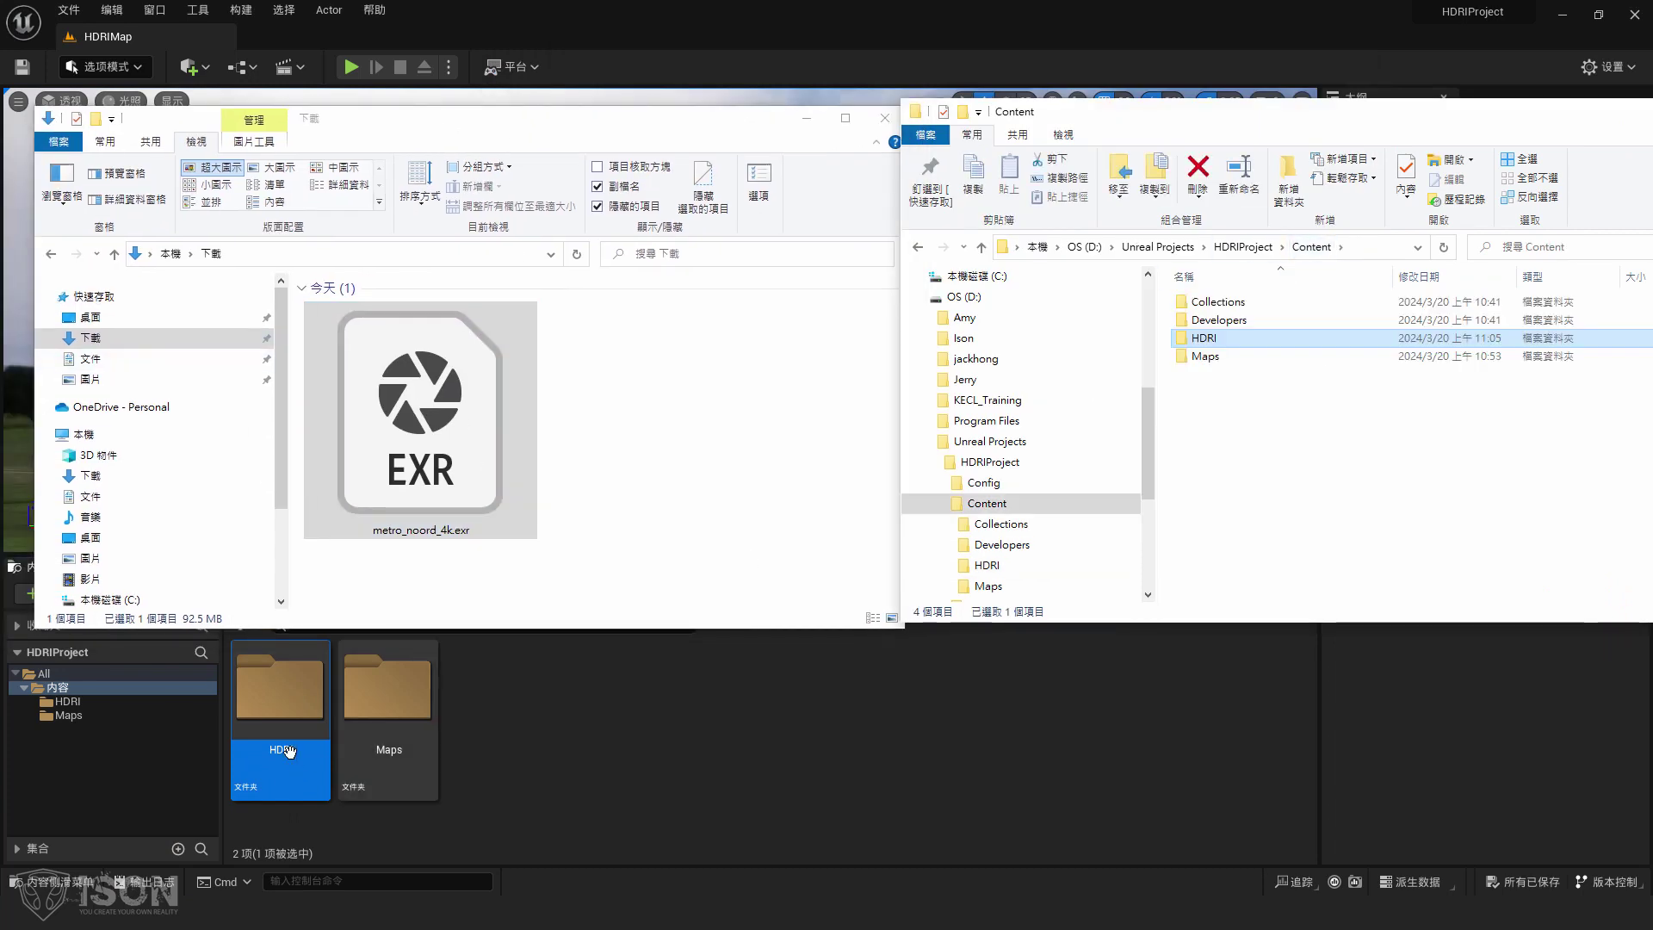
pyautogui.doubleClick(1223, 339)
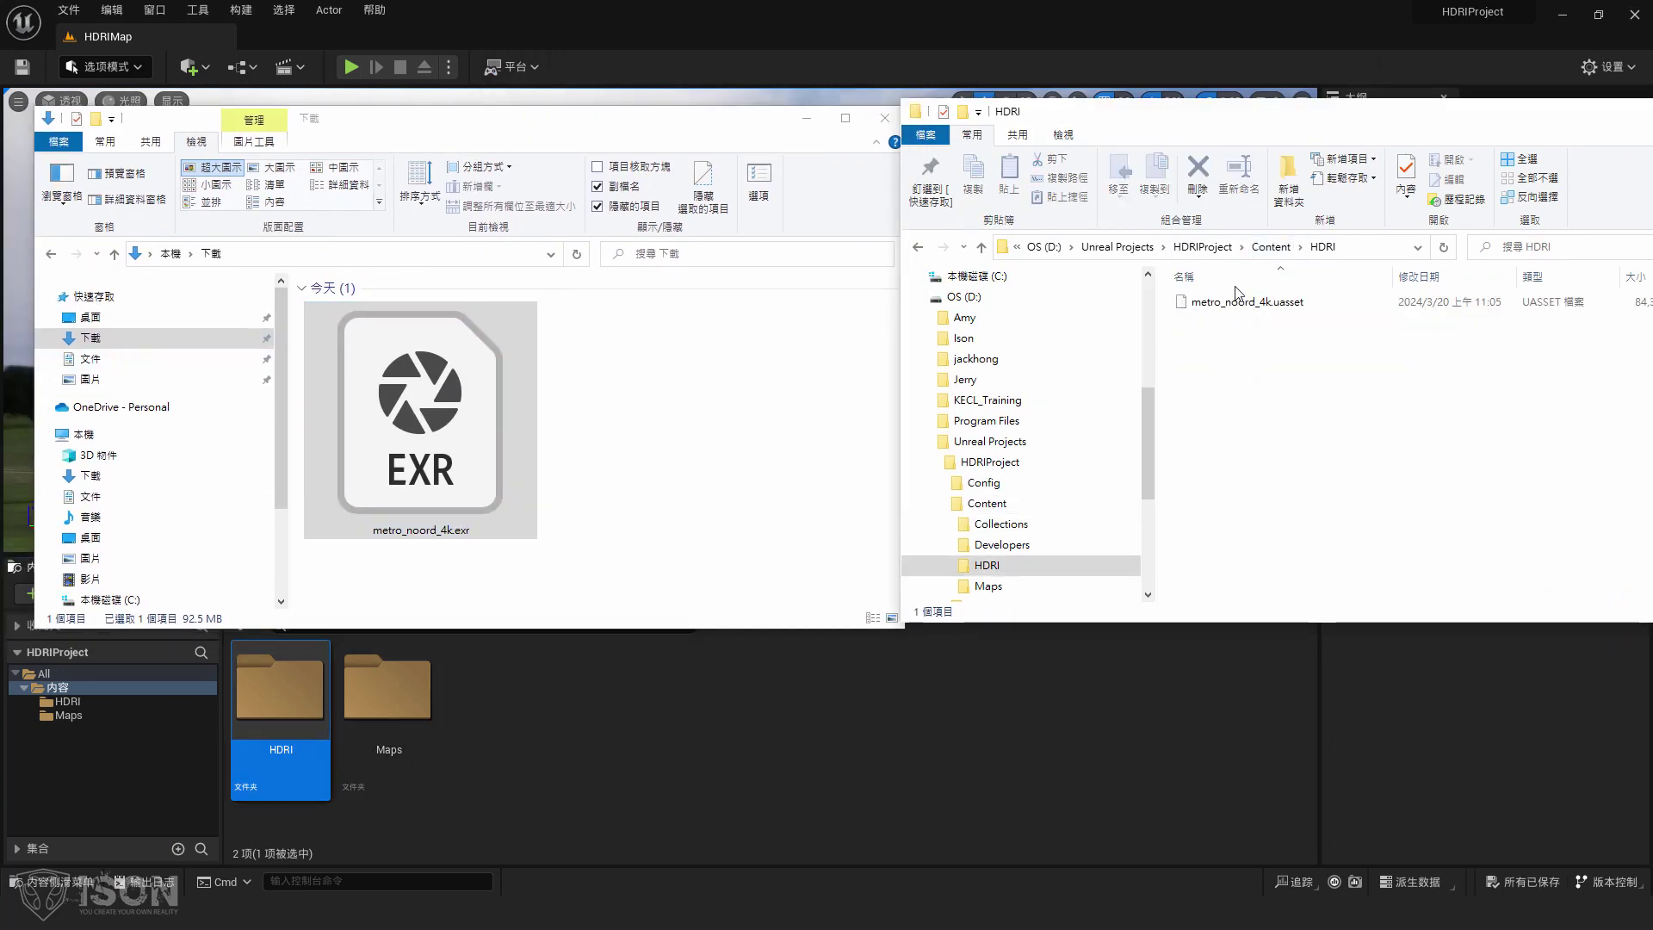
pyautogui.click(1098, 250)
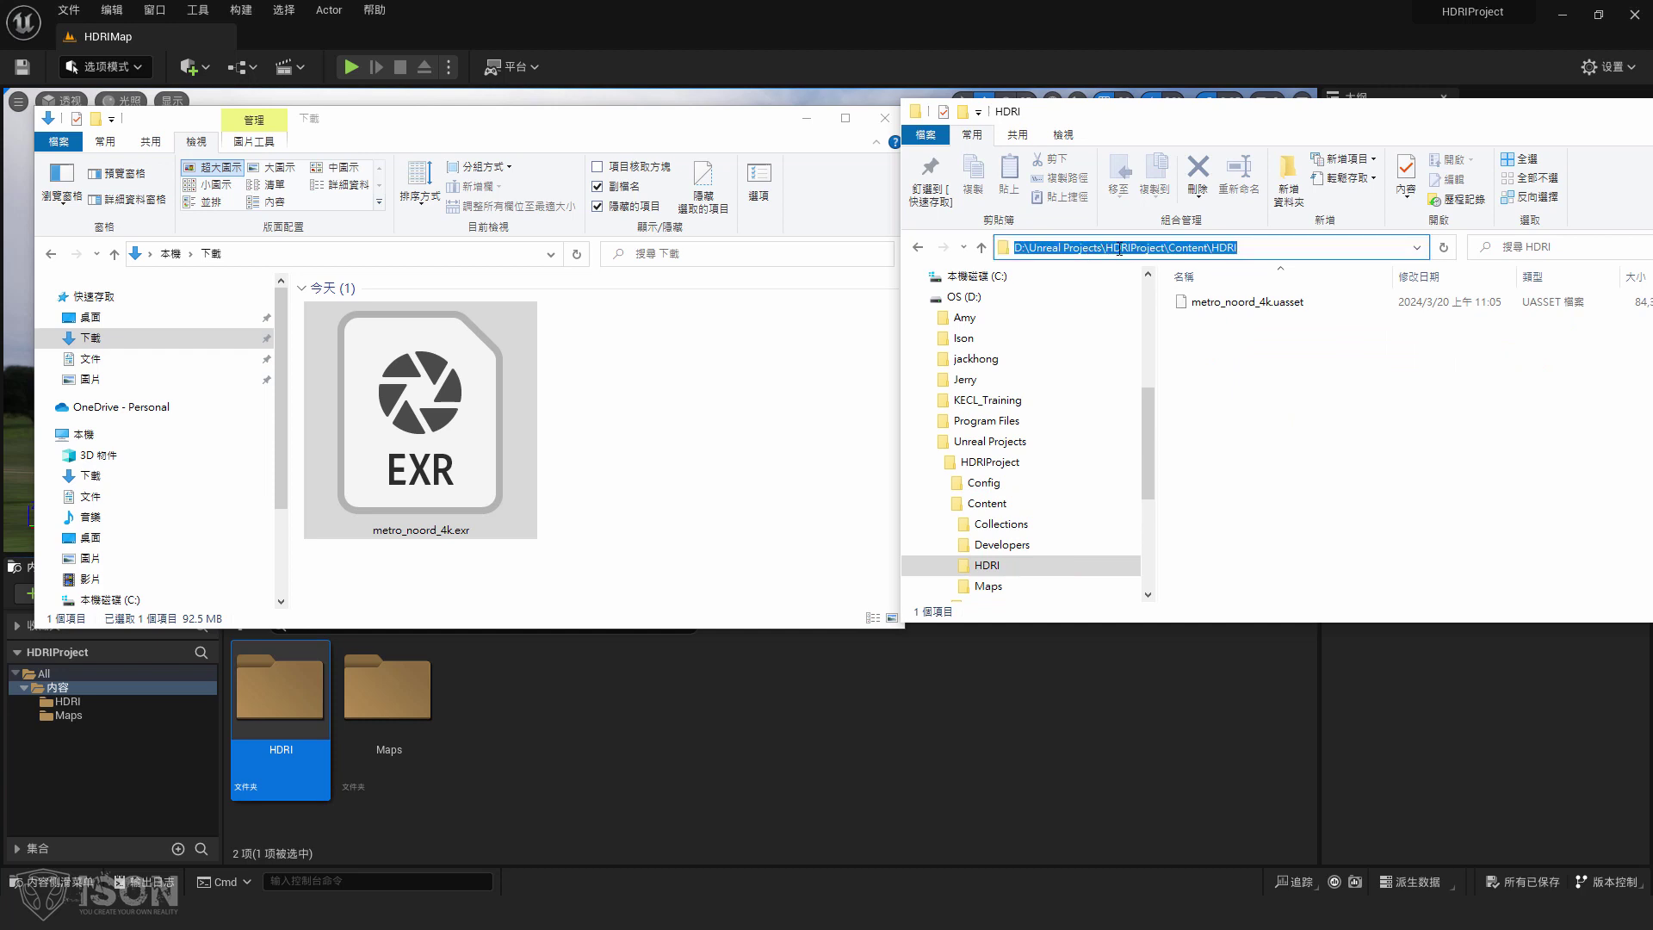
pyautogui.click(1274, 363)
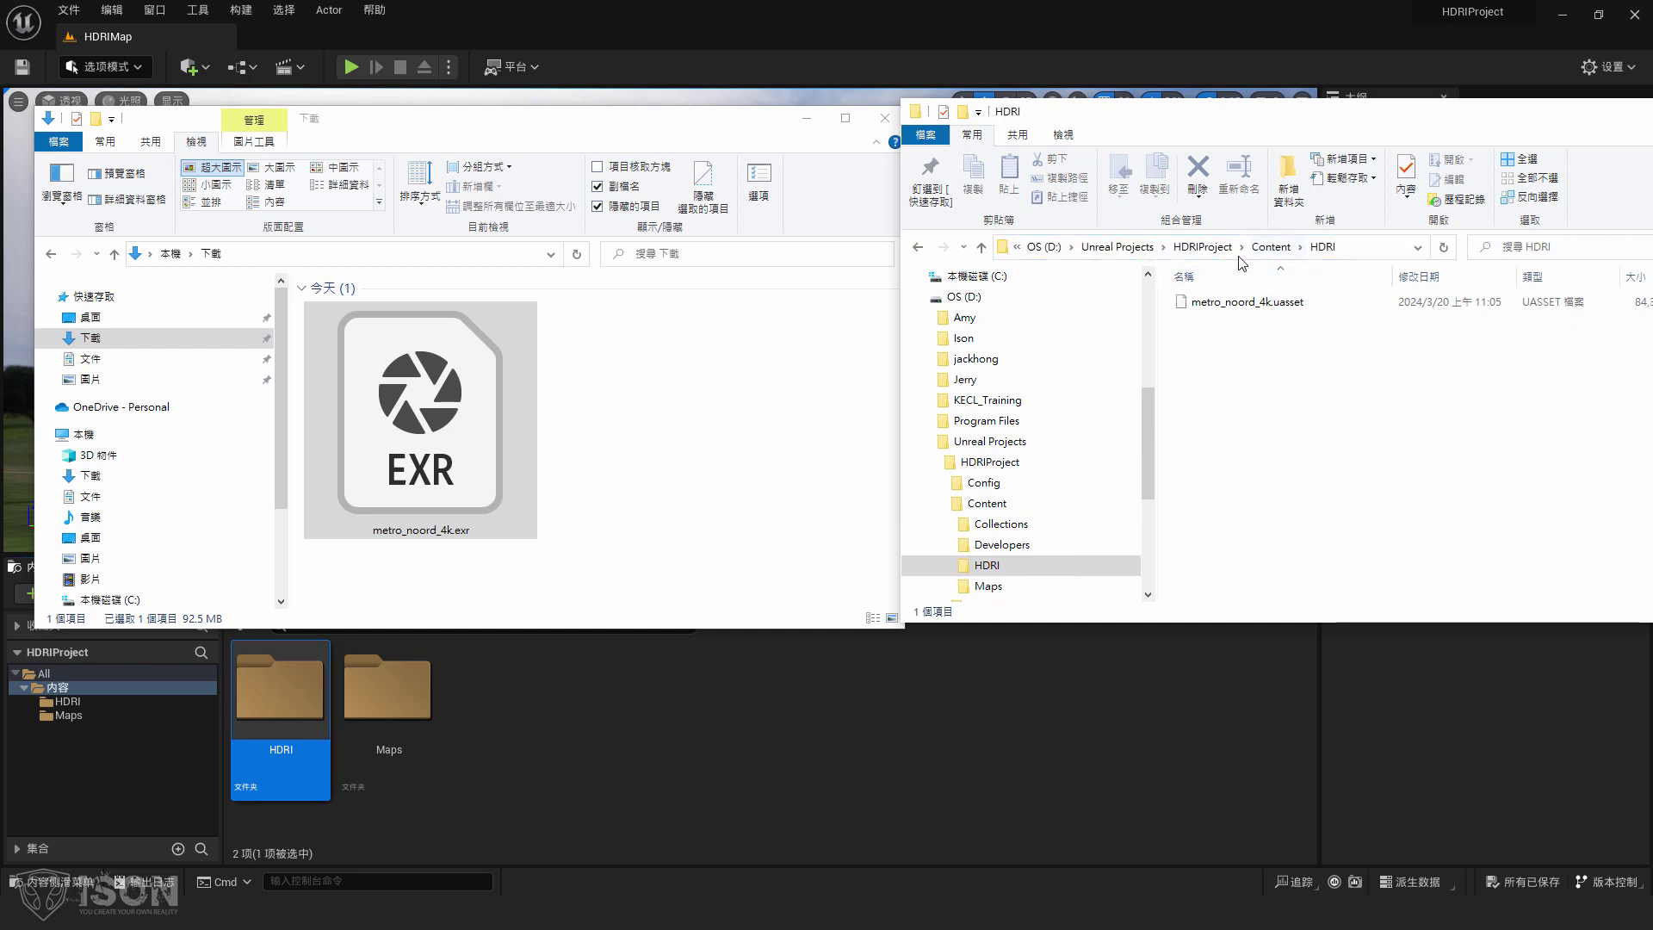
# - Go up to the Unreal Projects folder and view the available file operations for the HDRIProject folder, leaving it unchanged
pyautogui.click(1116, 247)
pyautogui.rightClick(1221, 302)
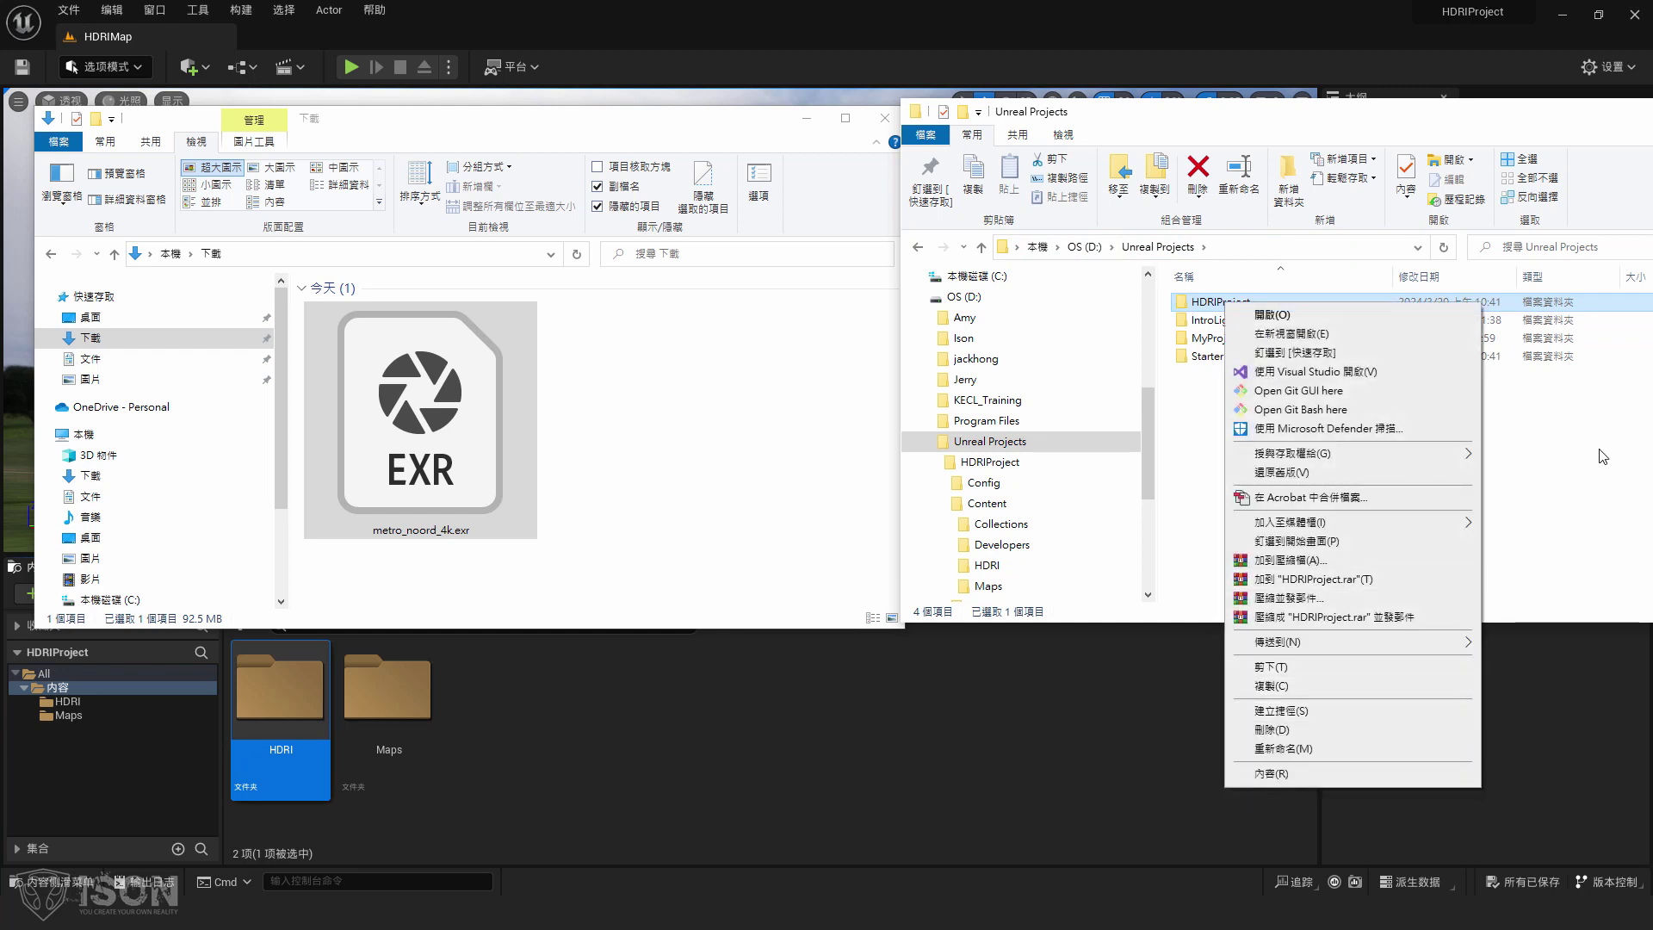
pyautogui.click(1248, 474)
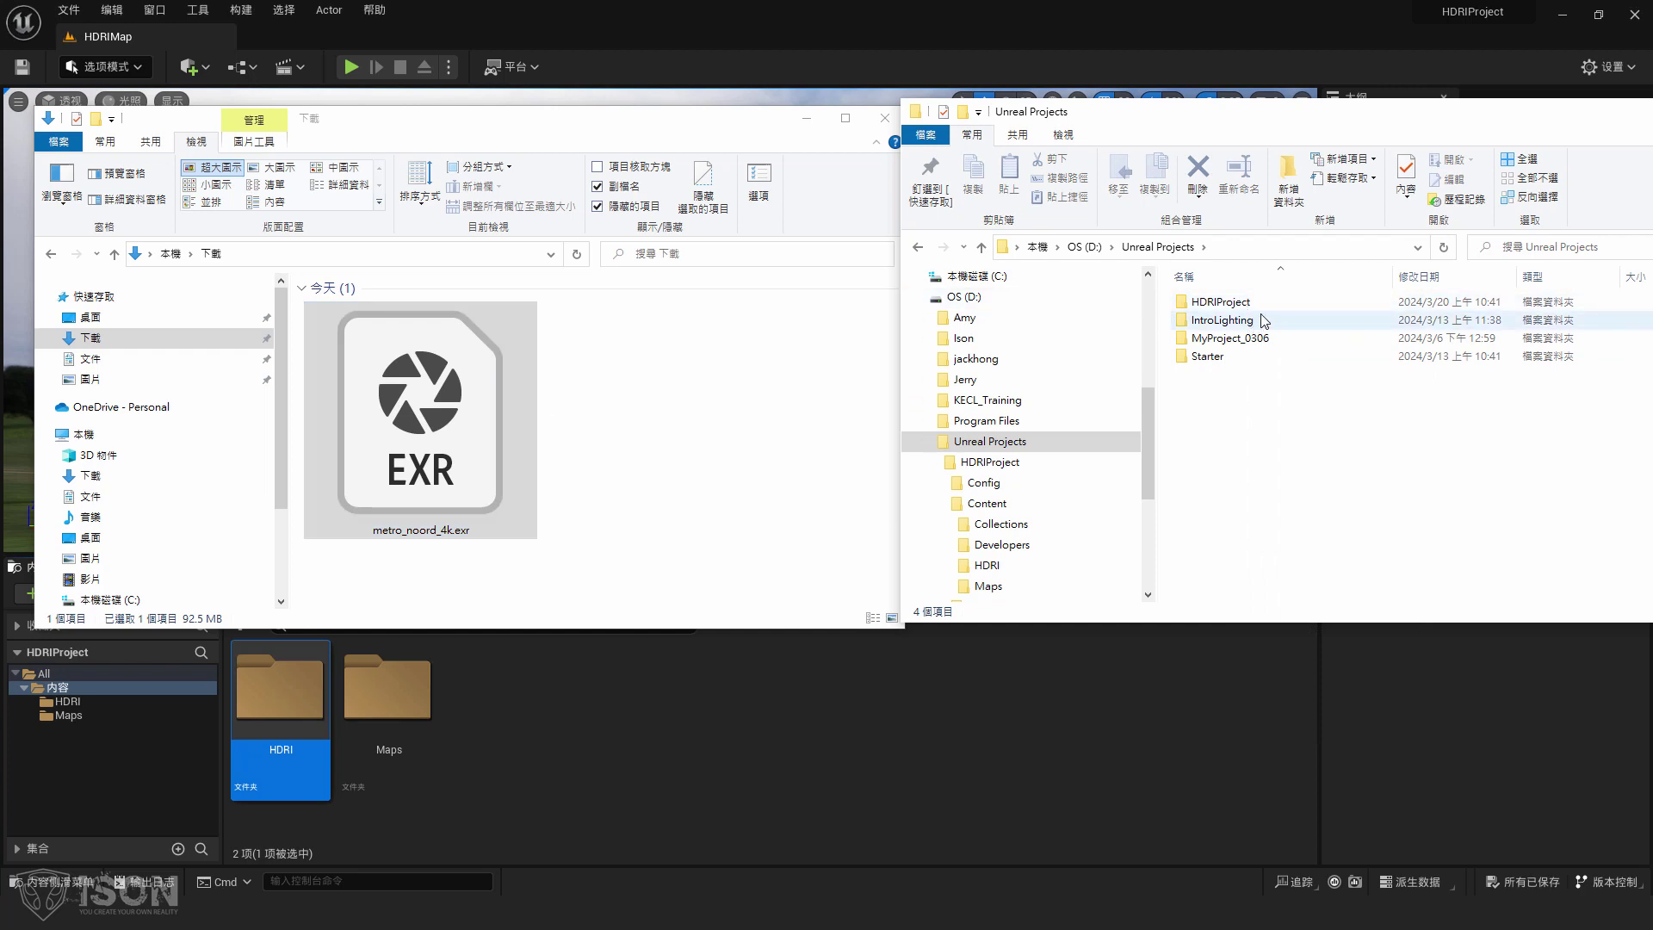
pyautogui.click(658, 716)
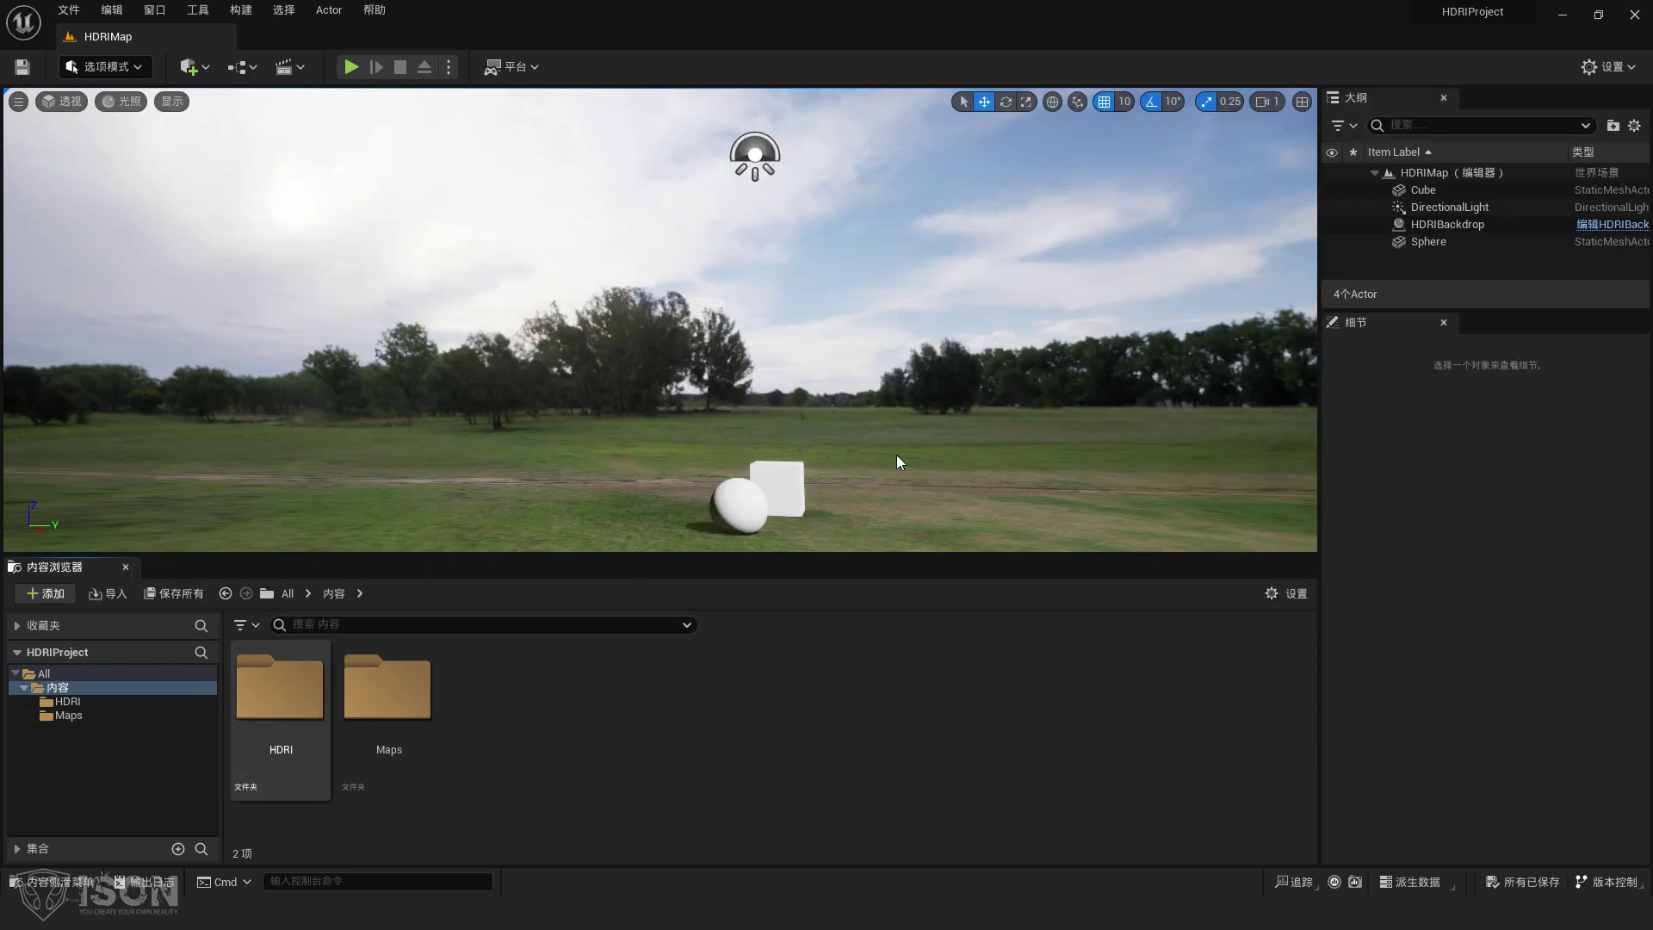
# - Examine HDRIProject's Content folder on disk, looking inside its Developers and Collections subfolders
pyautogui.hotkey('alt', 'Tab')
pyautogui.doubleClick(1263, 295)
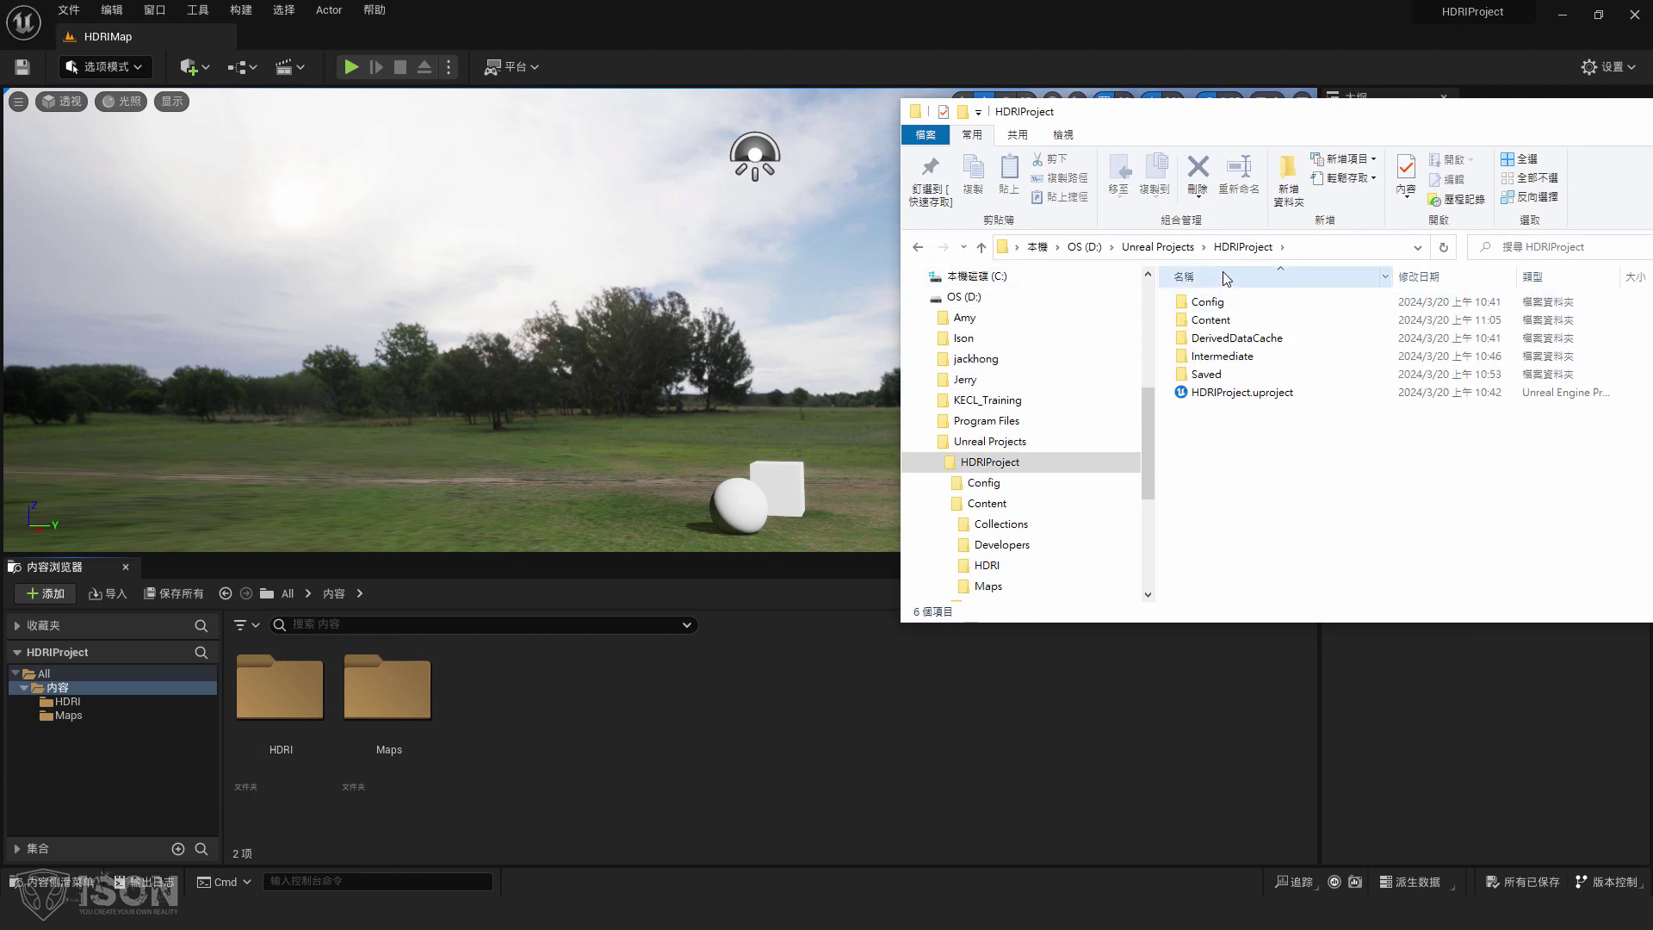
pyautogui.doubleClick(1214, 320)
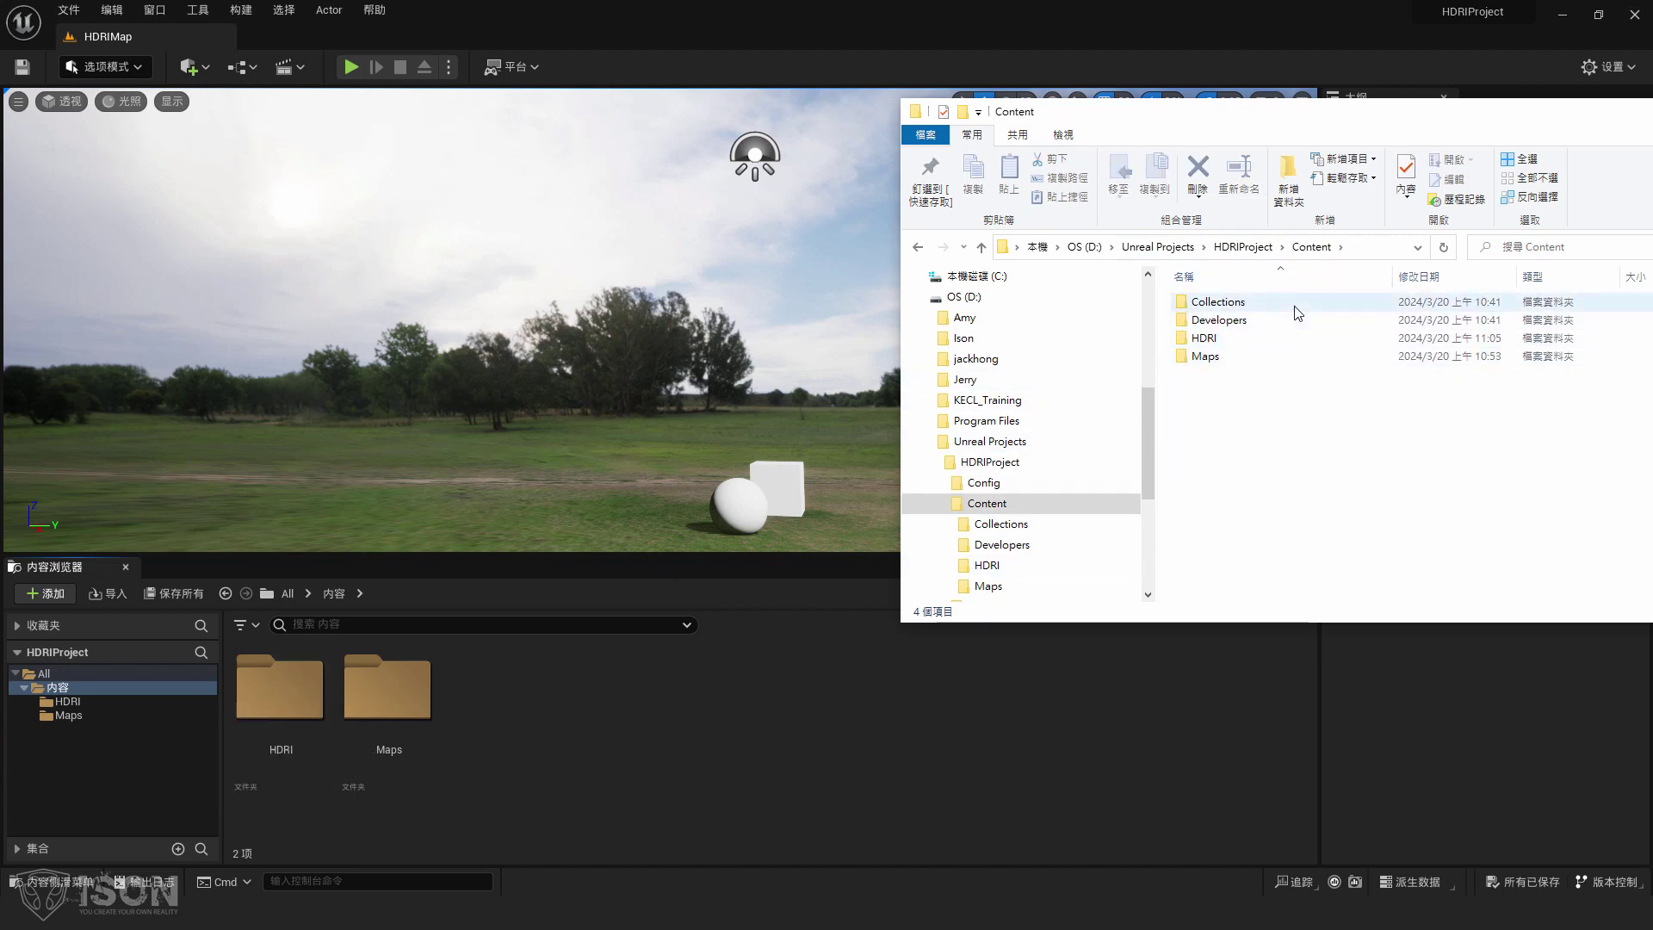
pyautogui.moveTo(1291, 308); pyautogui.dragTo(1270, 324)
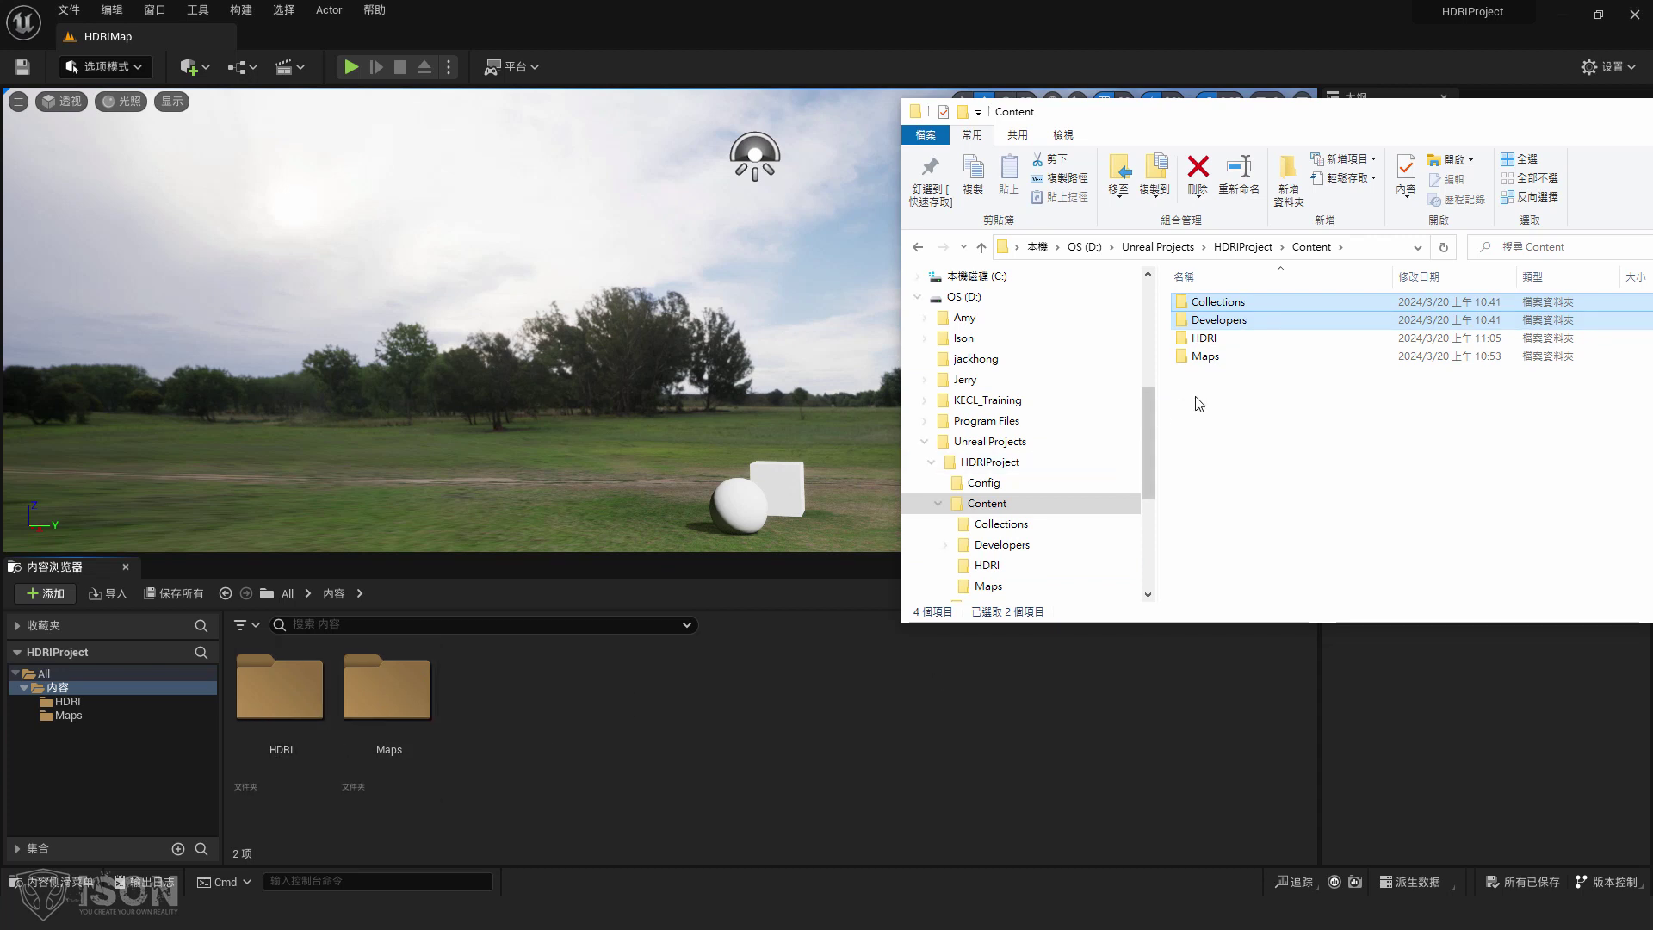
pyautogui.click(1221, 303)
pyautogui.click(1243, 324)
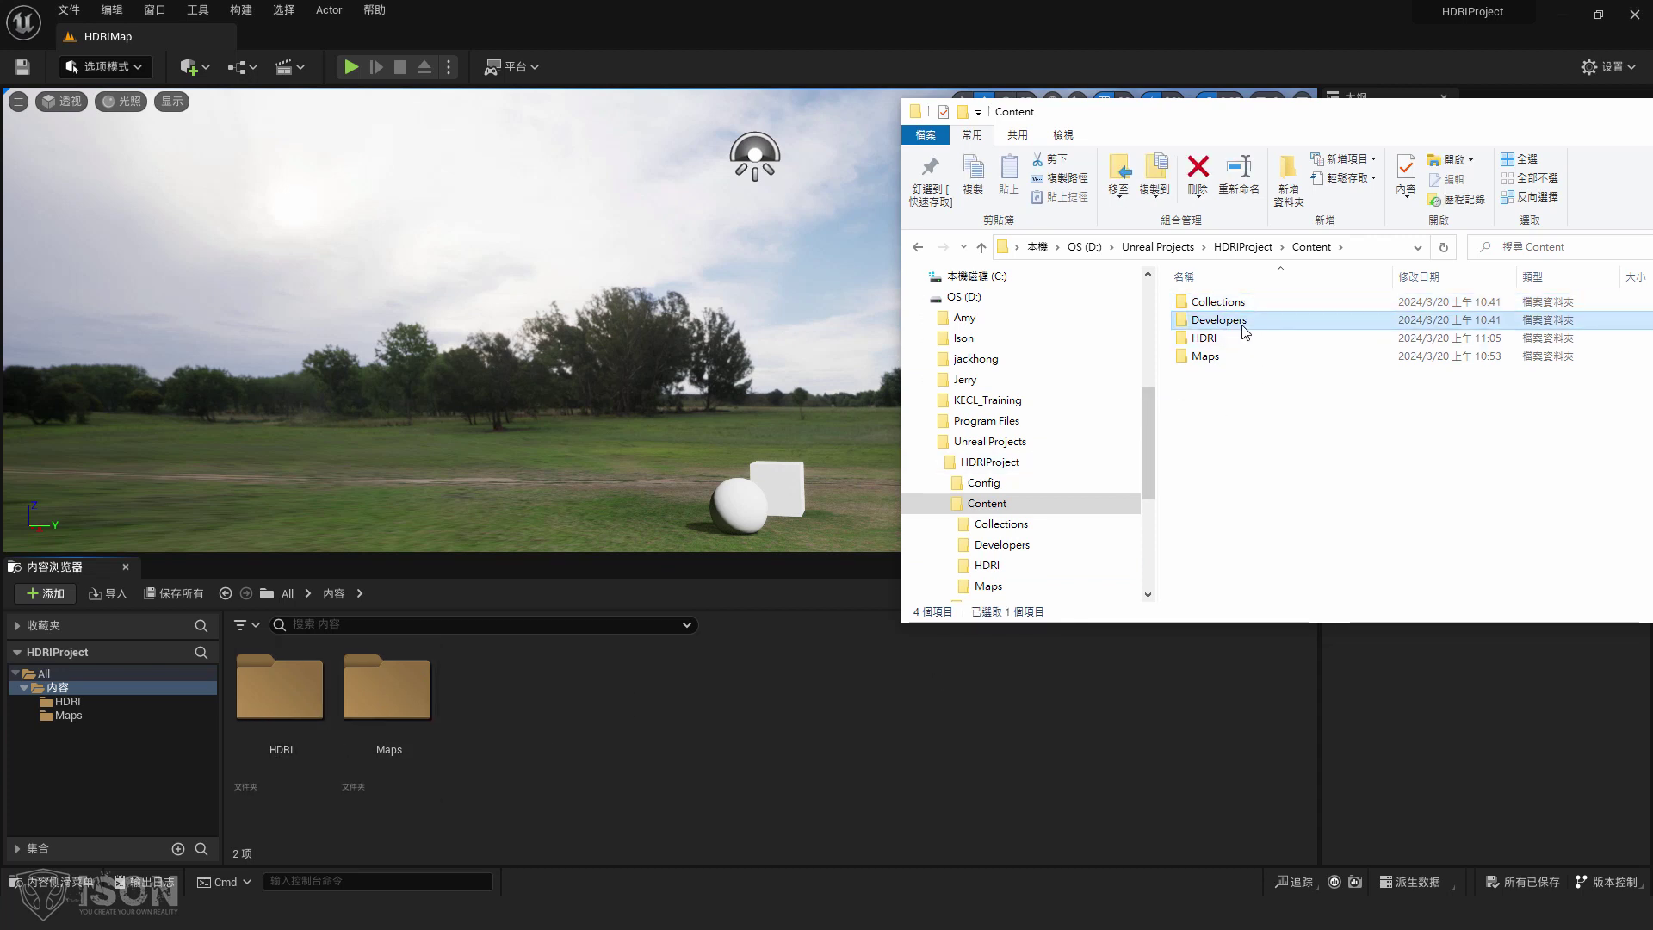
pyautogui.doubleClick(1243, 326)
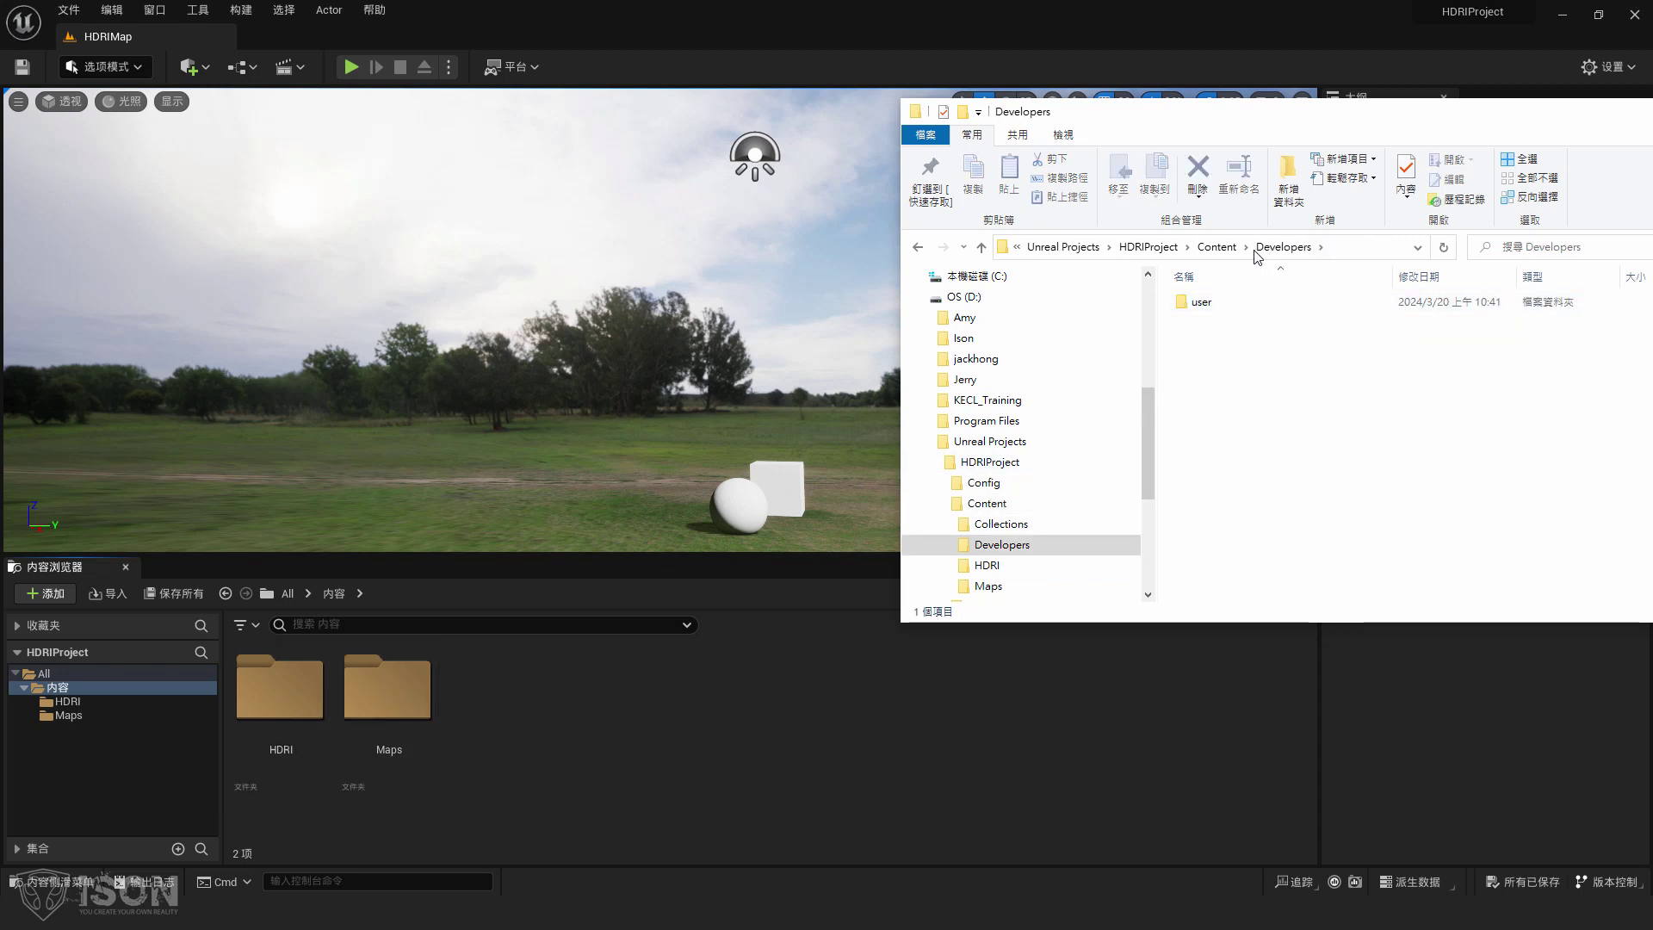
pyautogui.click(1226, 247)
pyautogui.doubleClick(1233, 302)
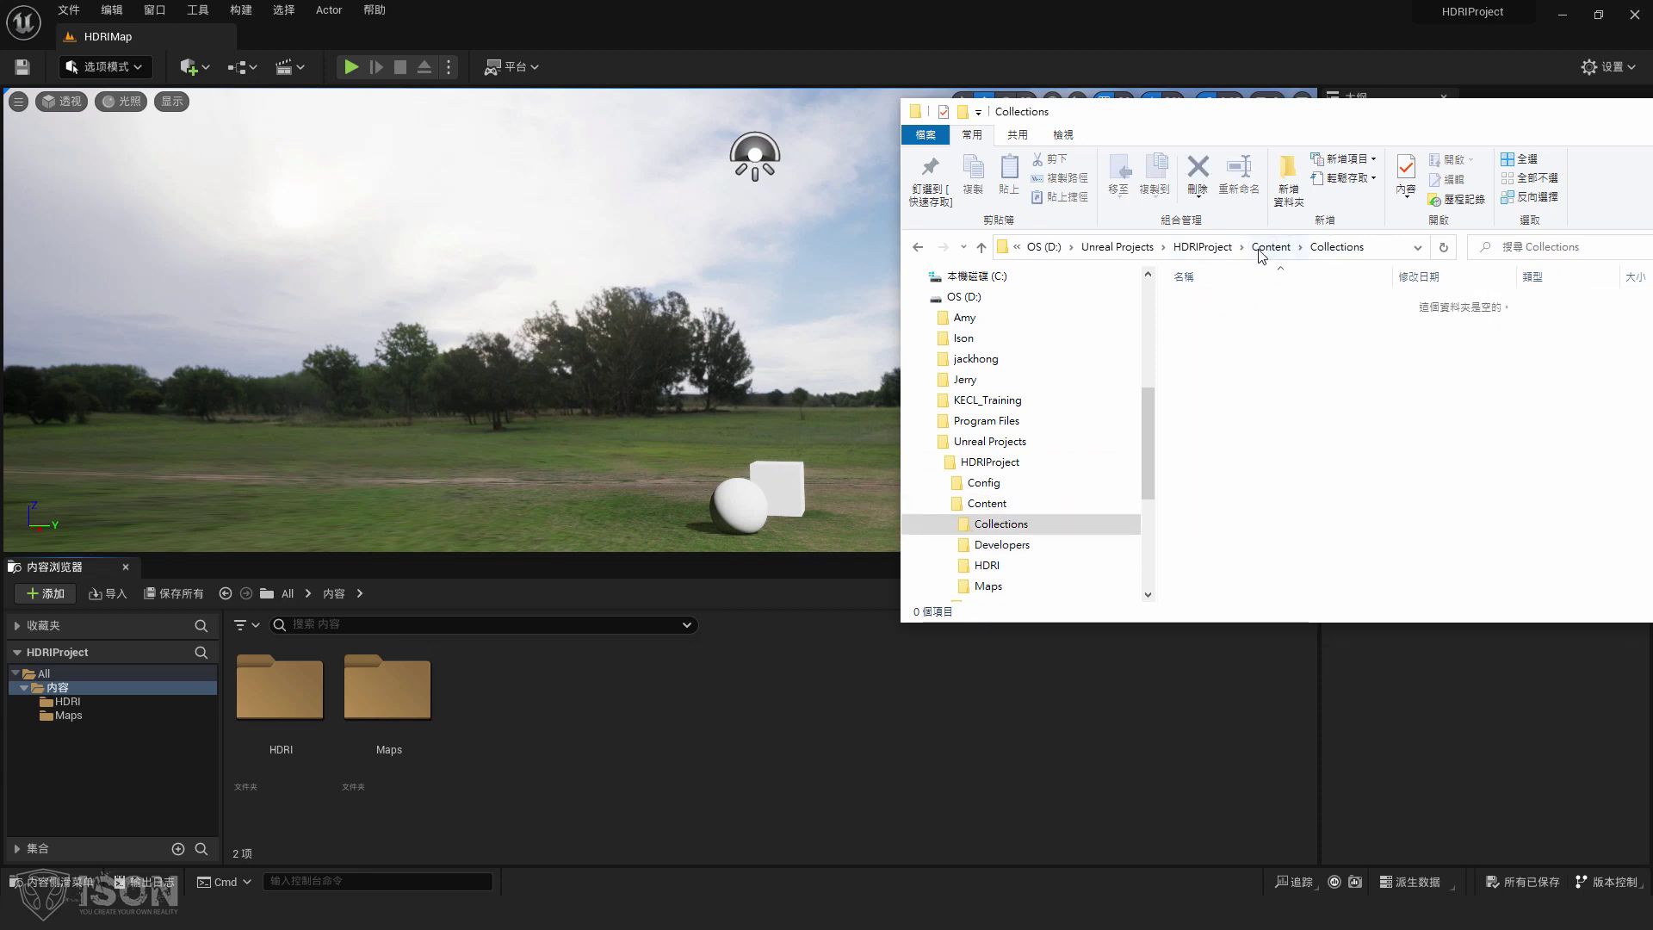
# - Review the Config and Content folders of HDRIProject, and check metro_noord_4k.uasset inside Content's HDRI subfolder
pyautogui.click(1202, 247)
pyautogui.moveTo(1276, 302); pyautogui.dragTo(1262, 317)
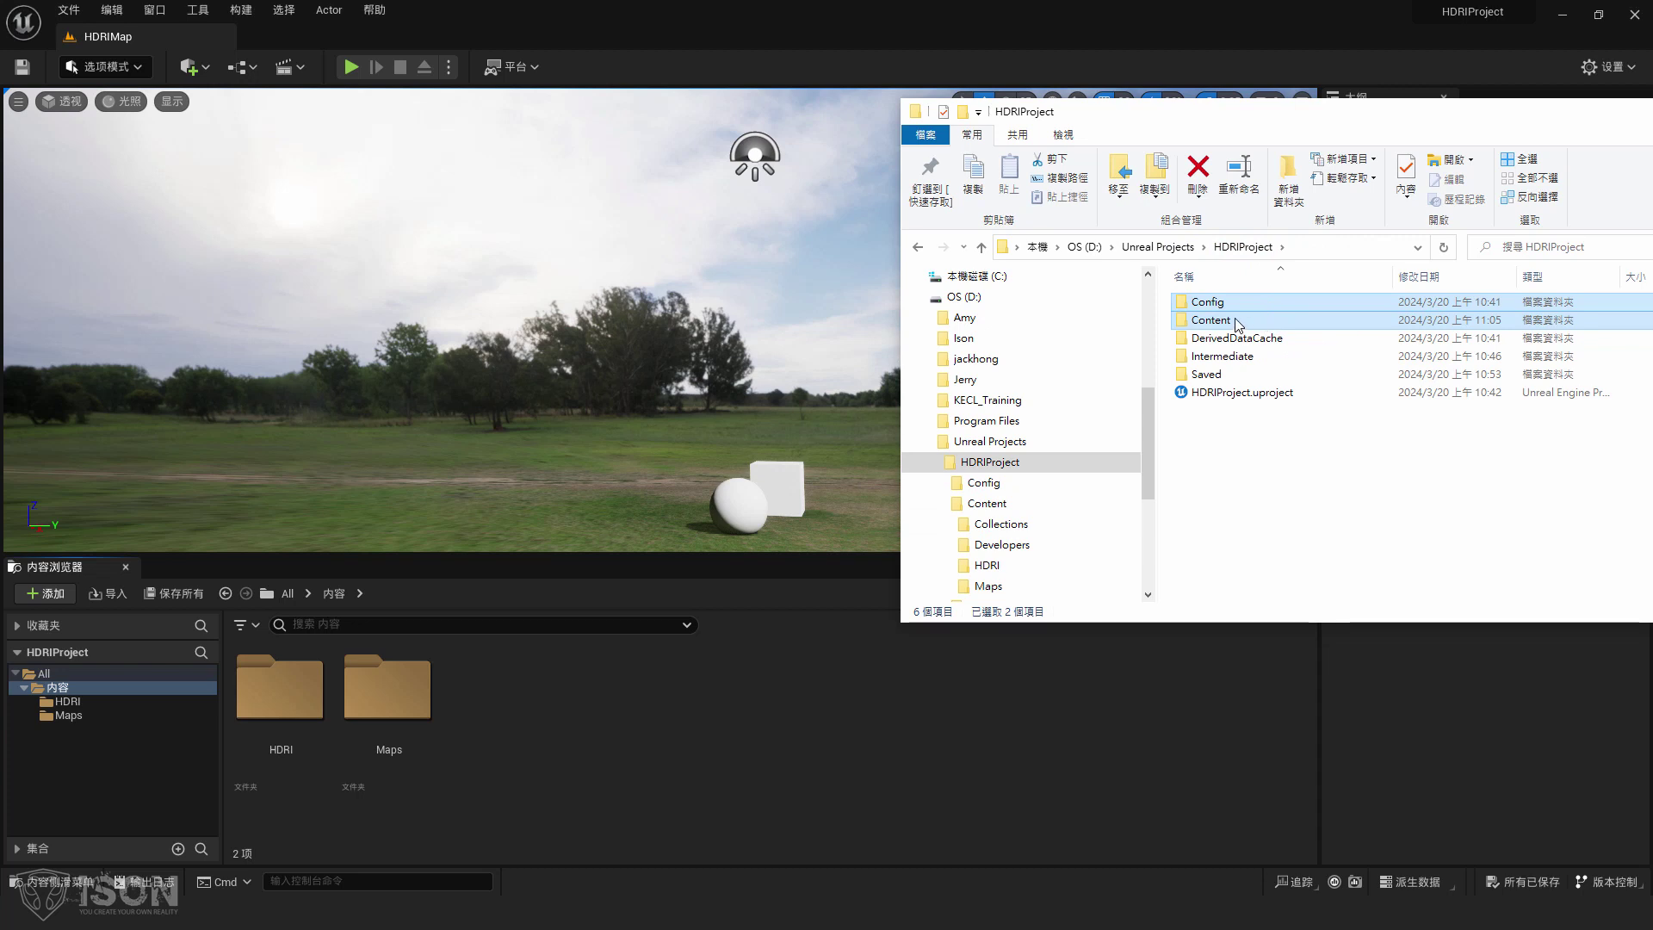
pyautogui.doubleClick(1242, 321)
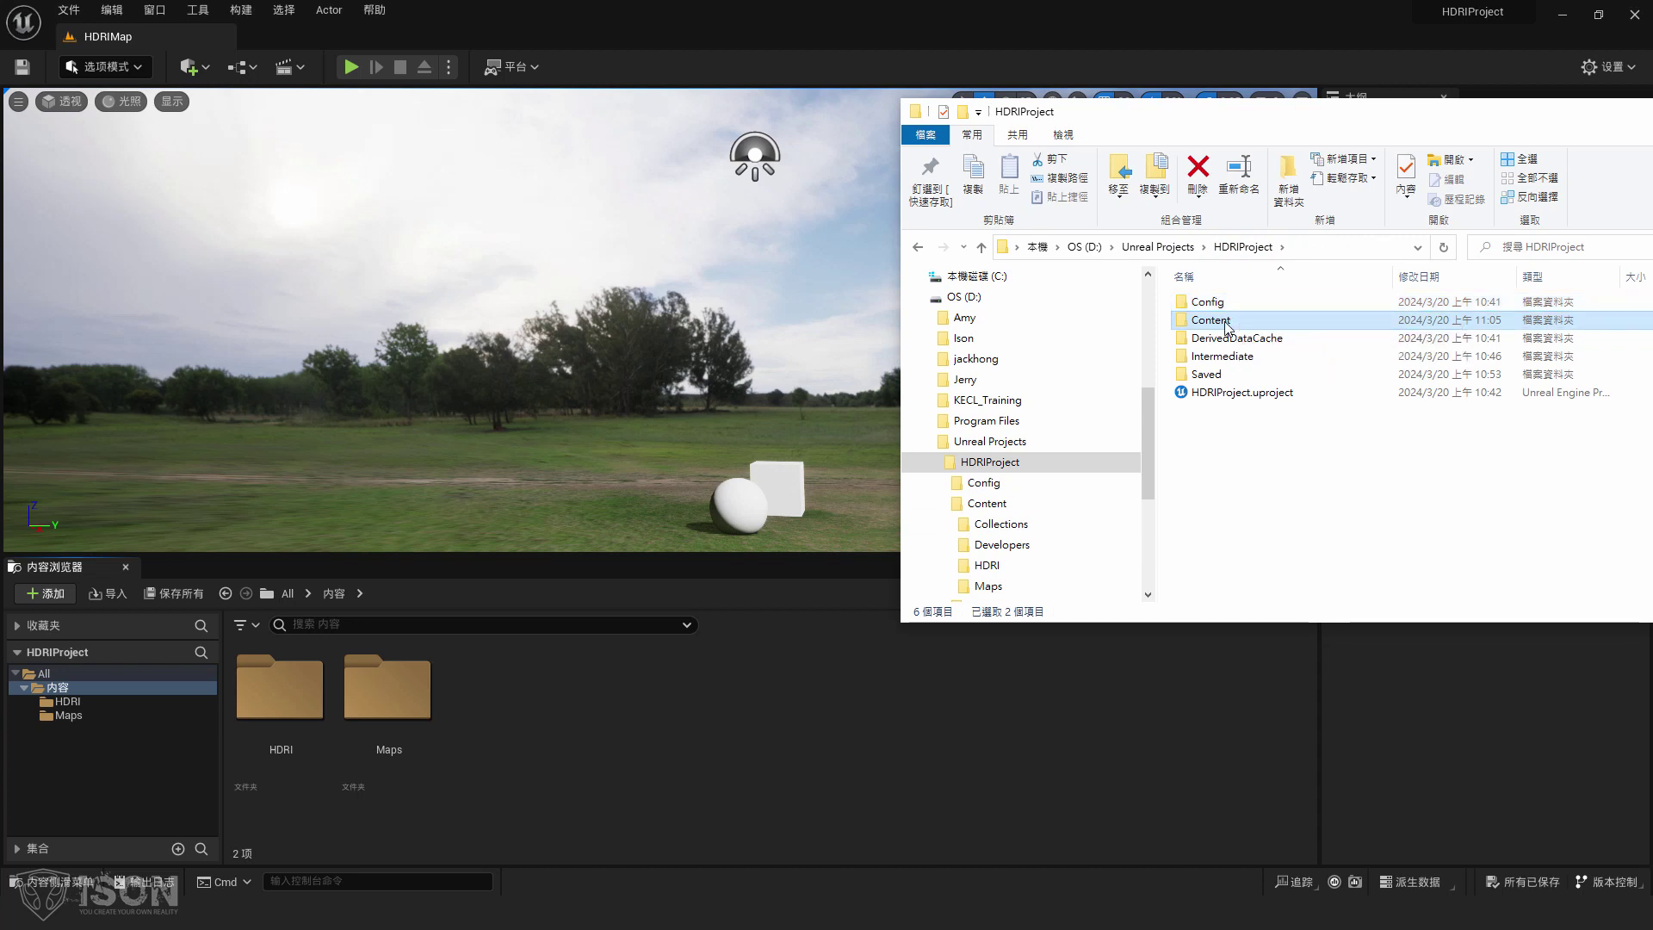
pyautogui.click(1264, 306)
pyautogui.moveTo(1247, 370); pyautogui.dragTo(1200, 357)
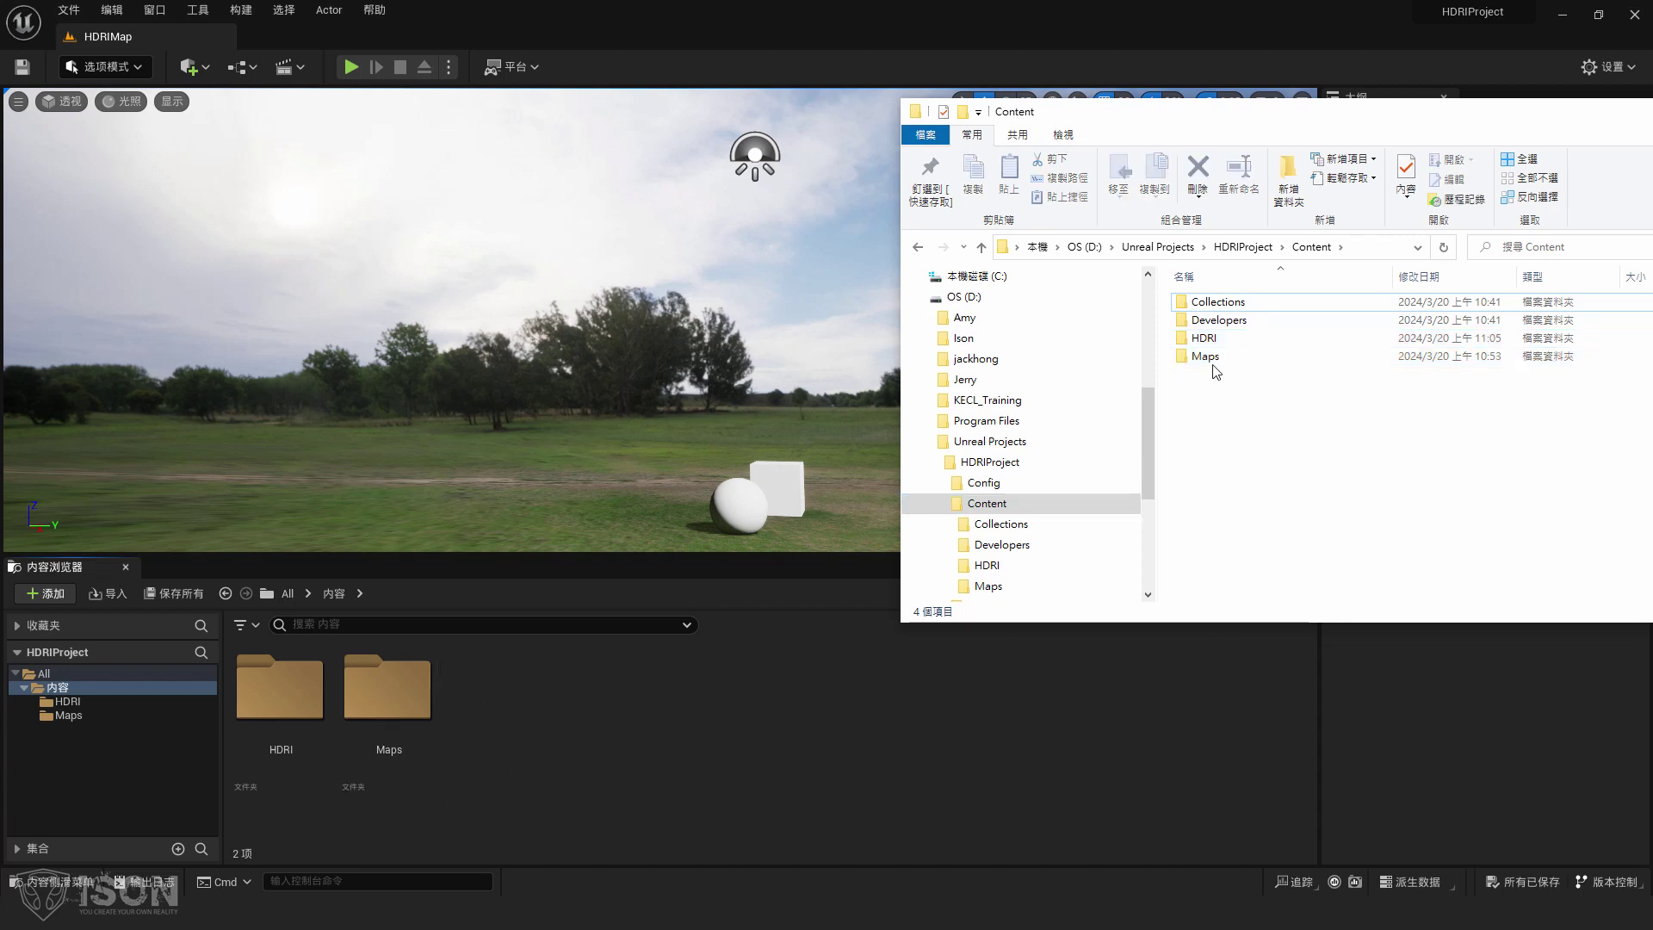
pyautogui.doubleClick(1207, 340)
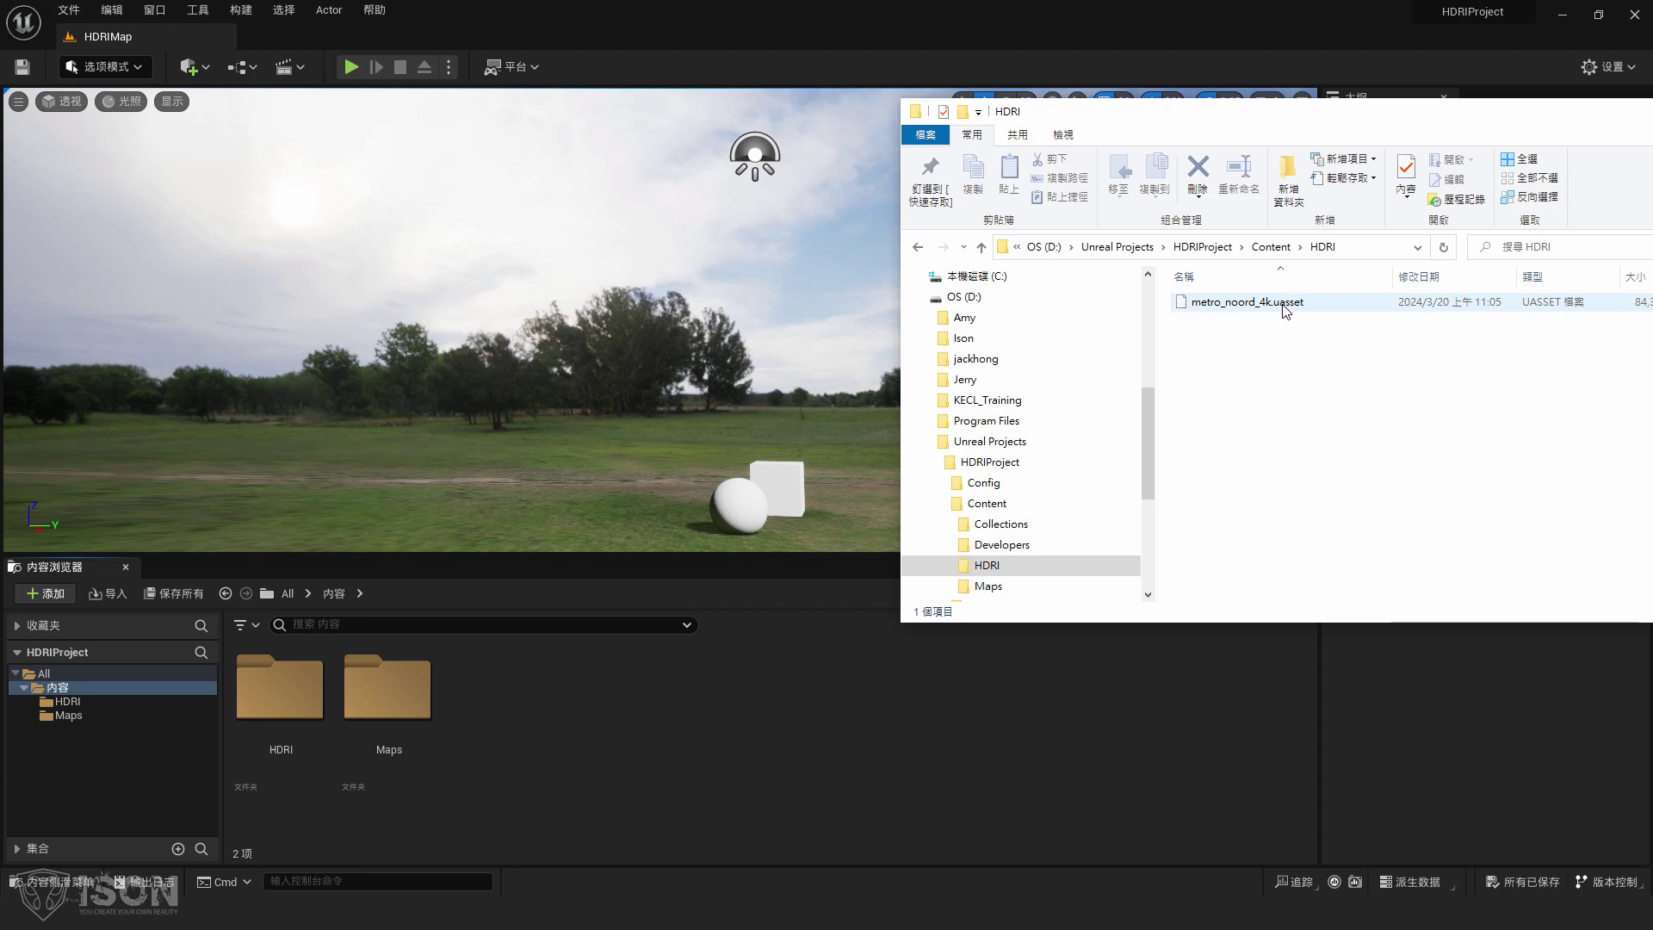
pyautogui.moveTo(1281, 310)
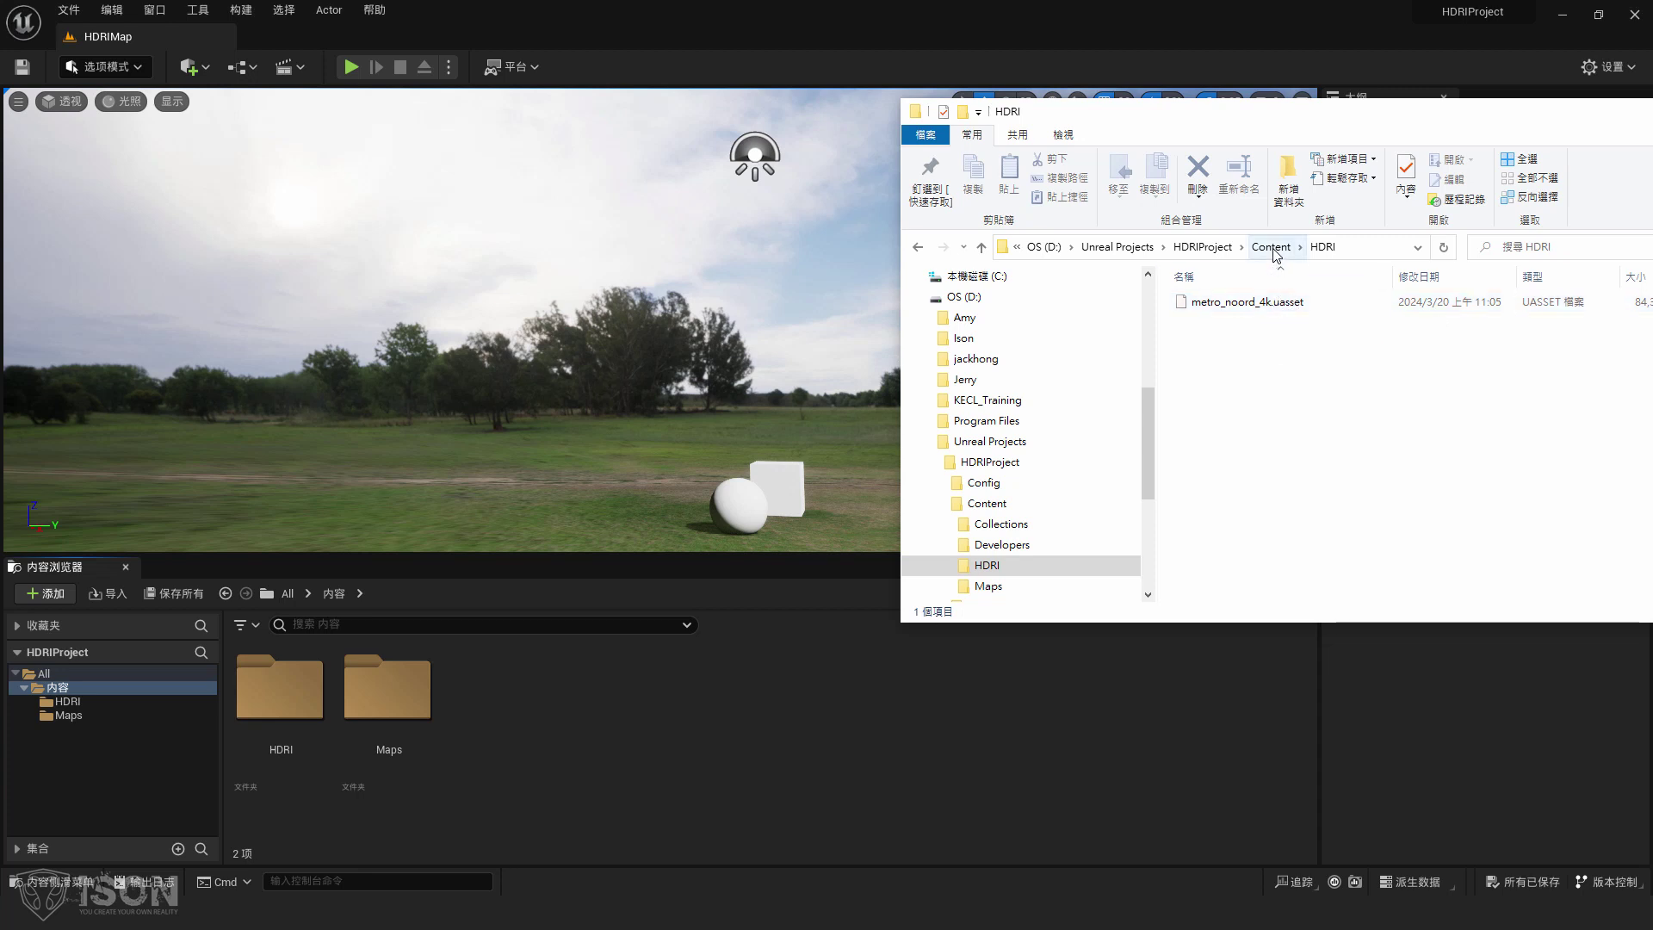
pyautogui.click(1276, 249)
# - Return to Unreal Editor, open the project's HDRI folder in the content browser, and select the HDRIBackdrop actor in the level
pyautogui.click(711, 730)
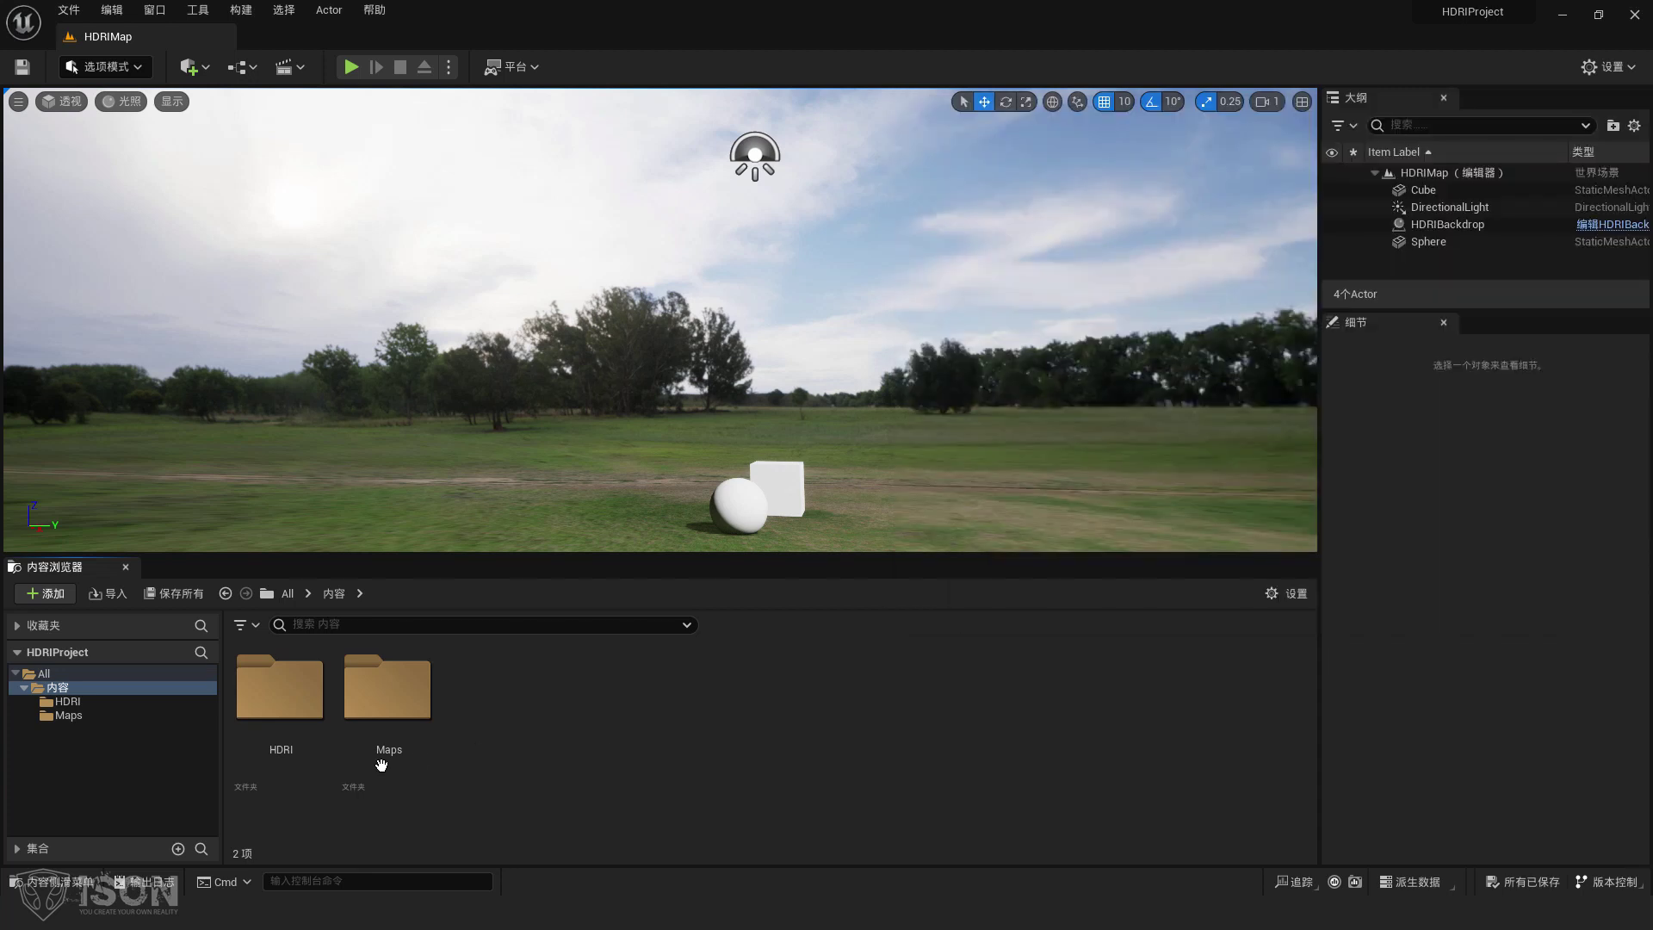
pyautogui.doubleClick(274, 694)
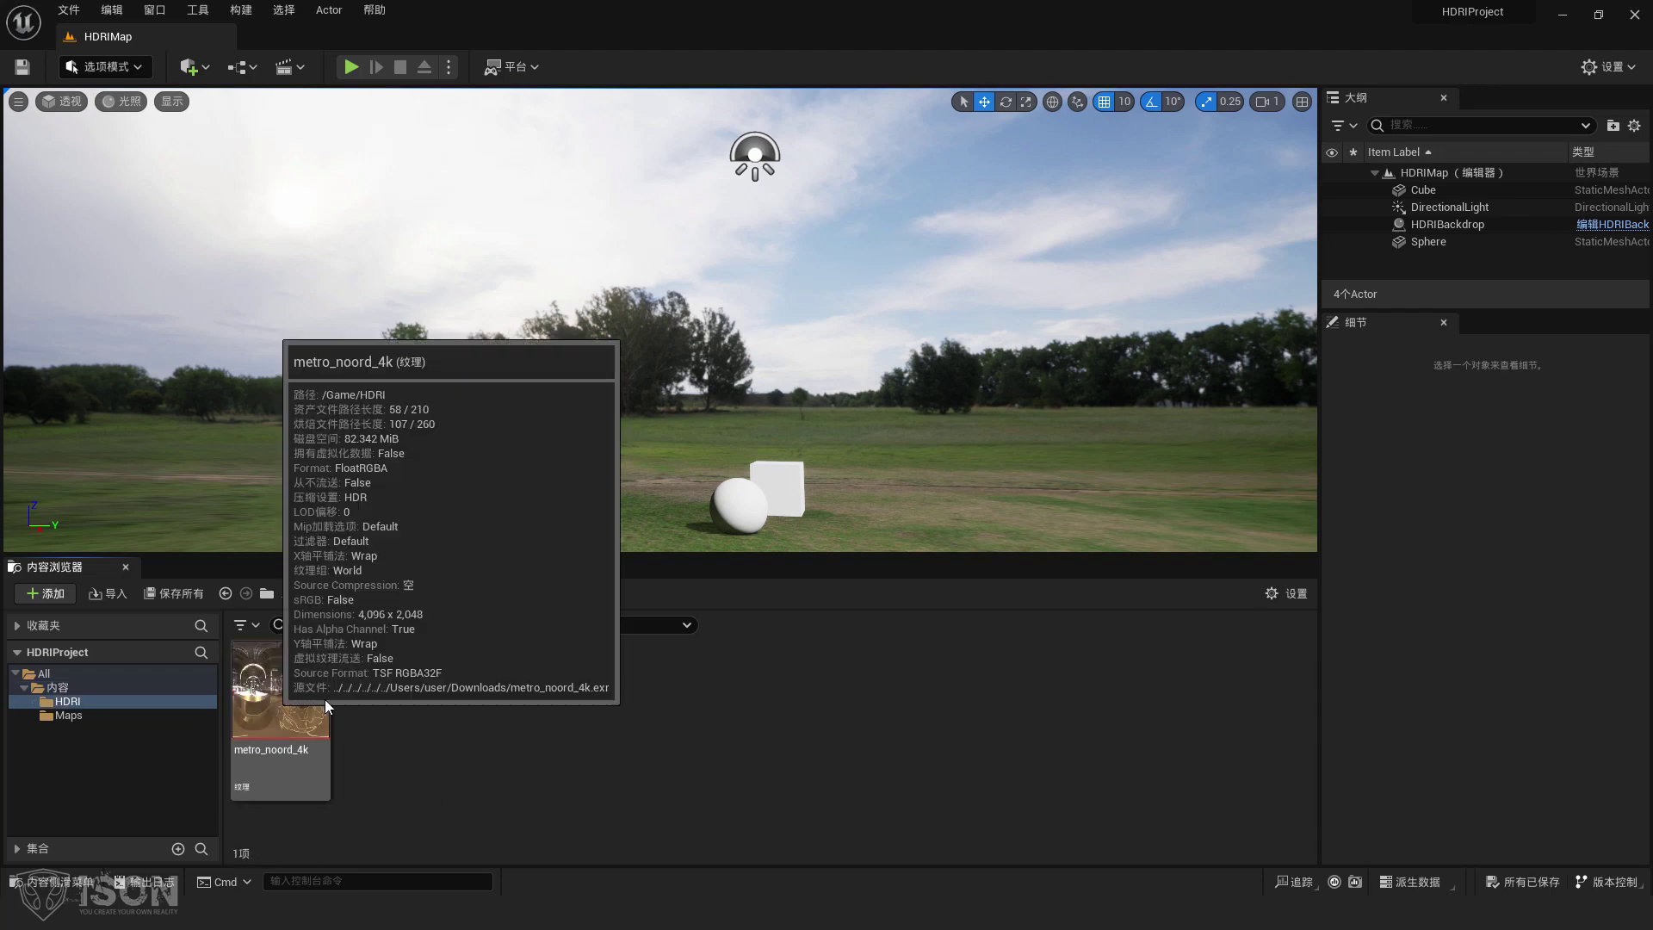
pyautogui.moveTo(809, 388)
pyautogui.mouseDown(button='right')
pyautogui.moveTo(809, 456)
pyautogui.moveTo(809, 392)
pyautogui.mouseUp(button='right')
pyautogui.moveTo(921, 388)
pyautogui.mouseDown(button='right')
pyautogui.moveTo(921, 482)
pyautogui.moveTo(921, 388)
pyautogui.mouseUp(button='right')
pyautogui.click(912, 381)
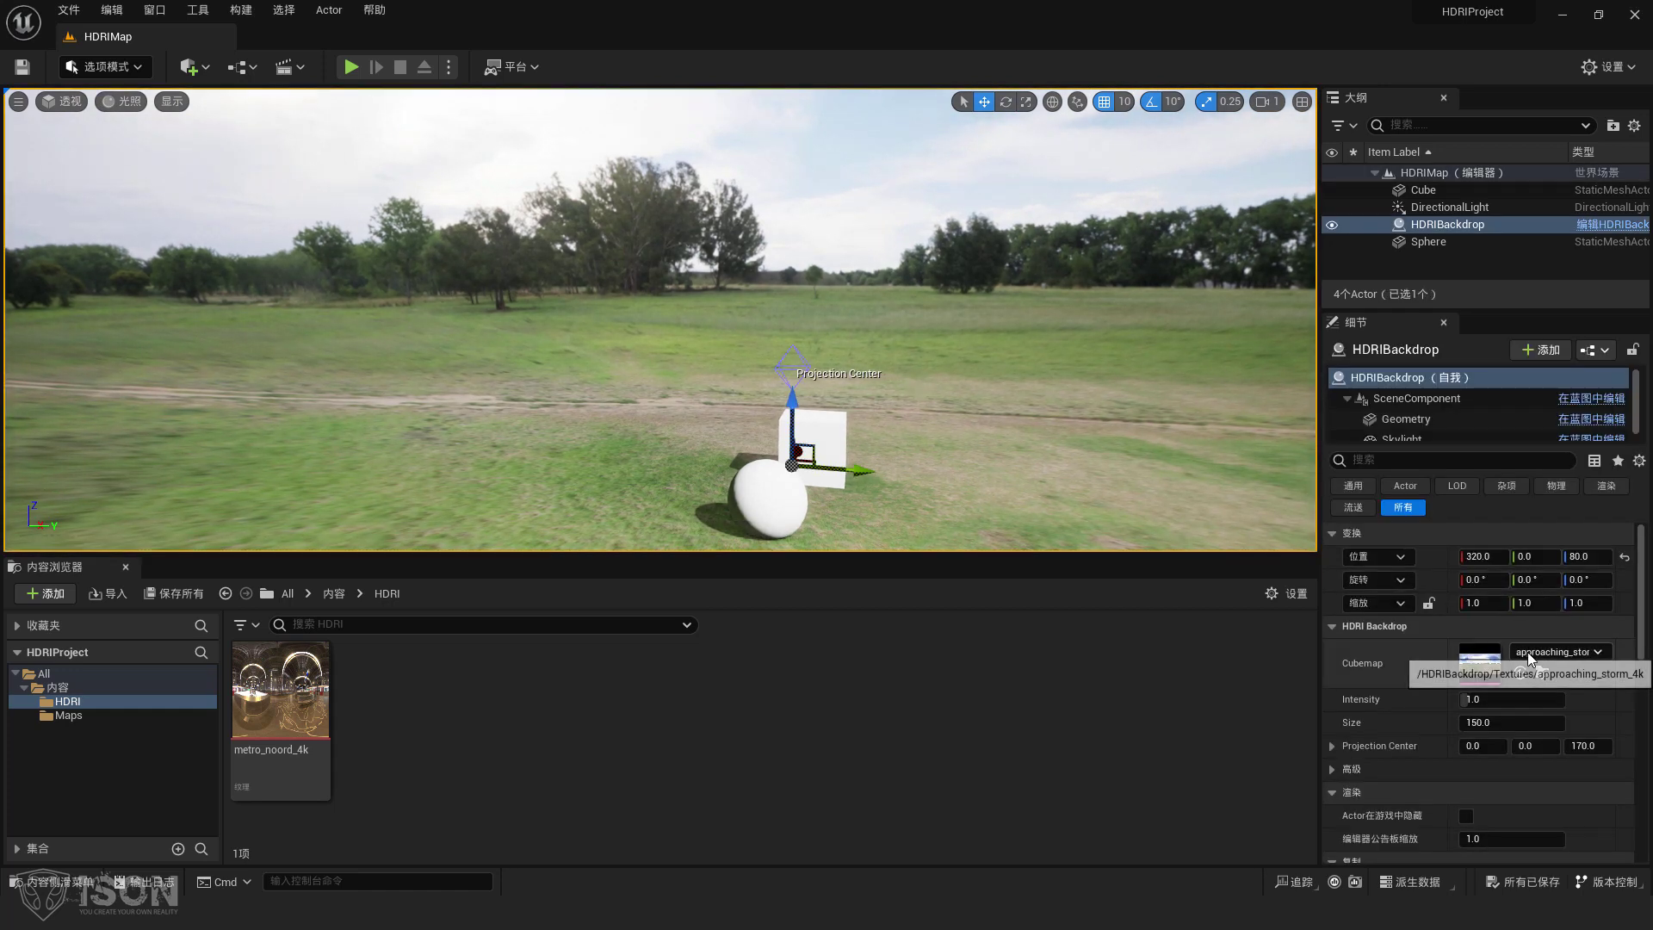
# - Try to assign the metro_noord_4k texture as the HDRIBackdrop's Cubemap, checking which assets are offered for it
pyautogui.click(1562, 653)
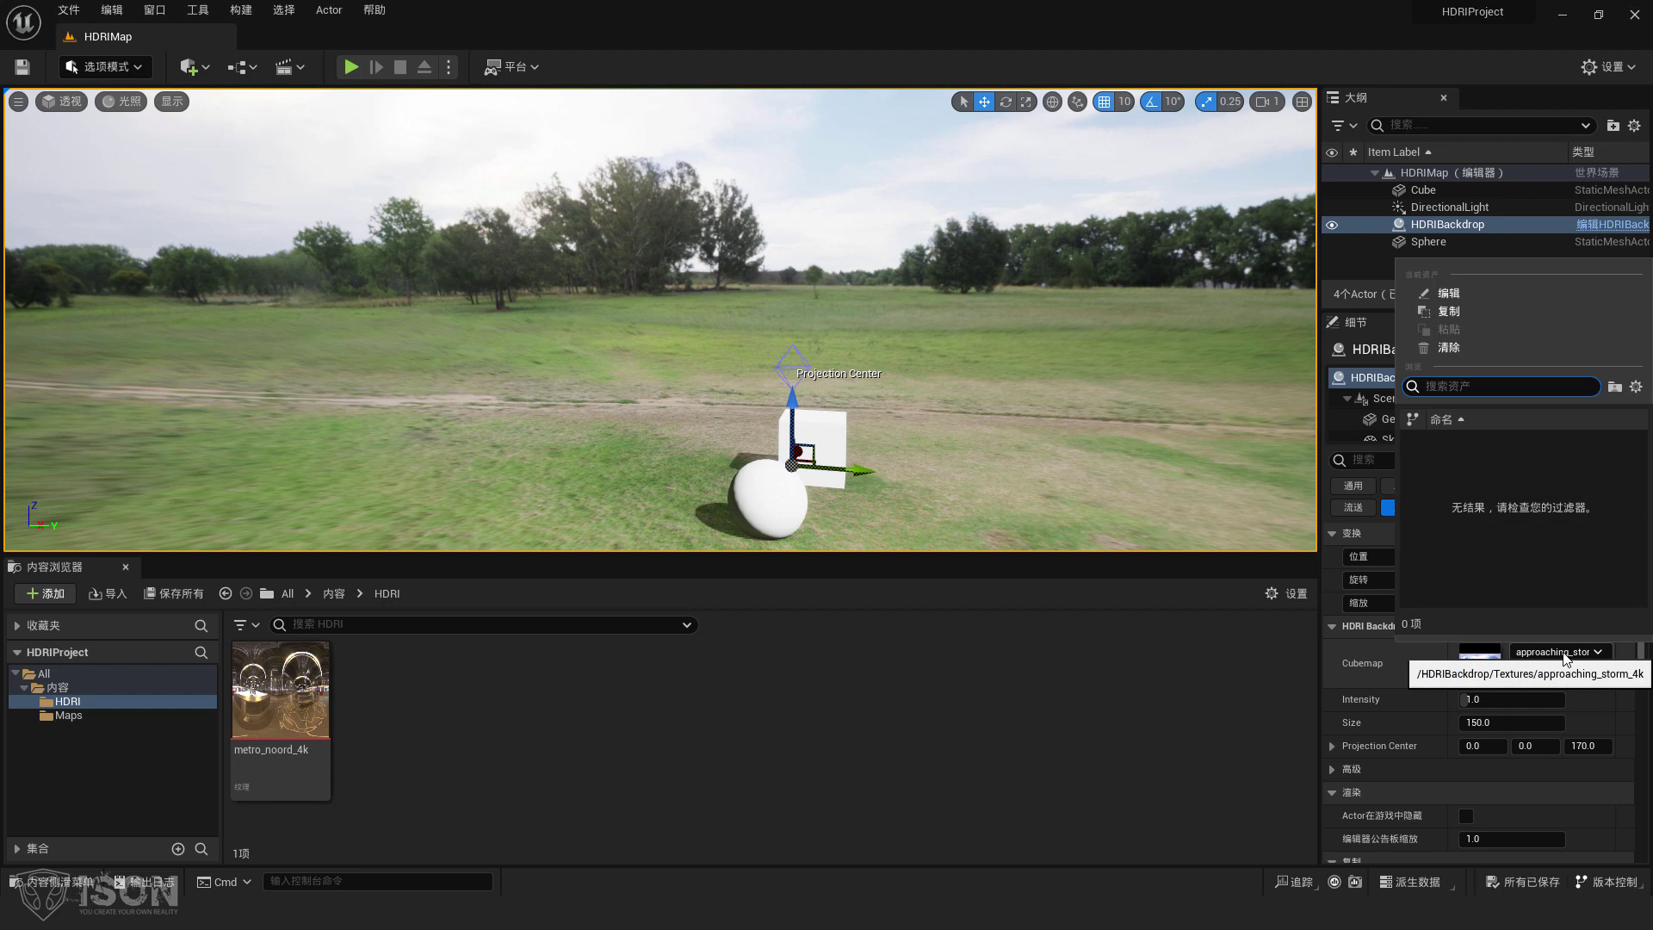
pyautogui.click(1563, 654)
pyautogui.click(1563, 654)
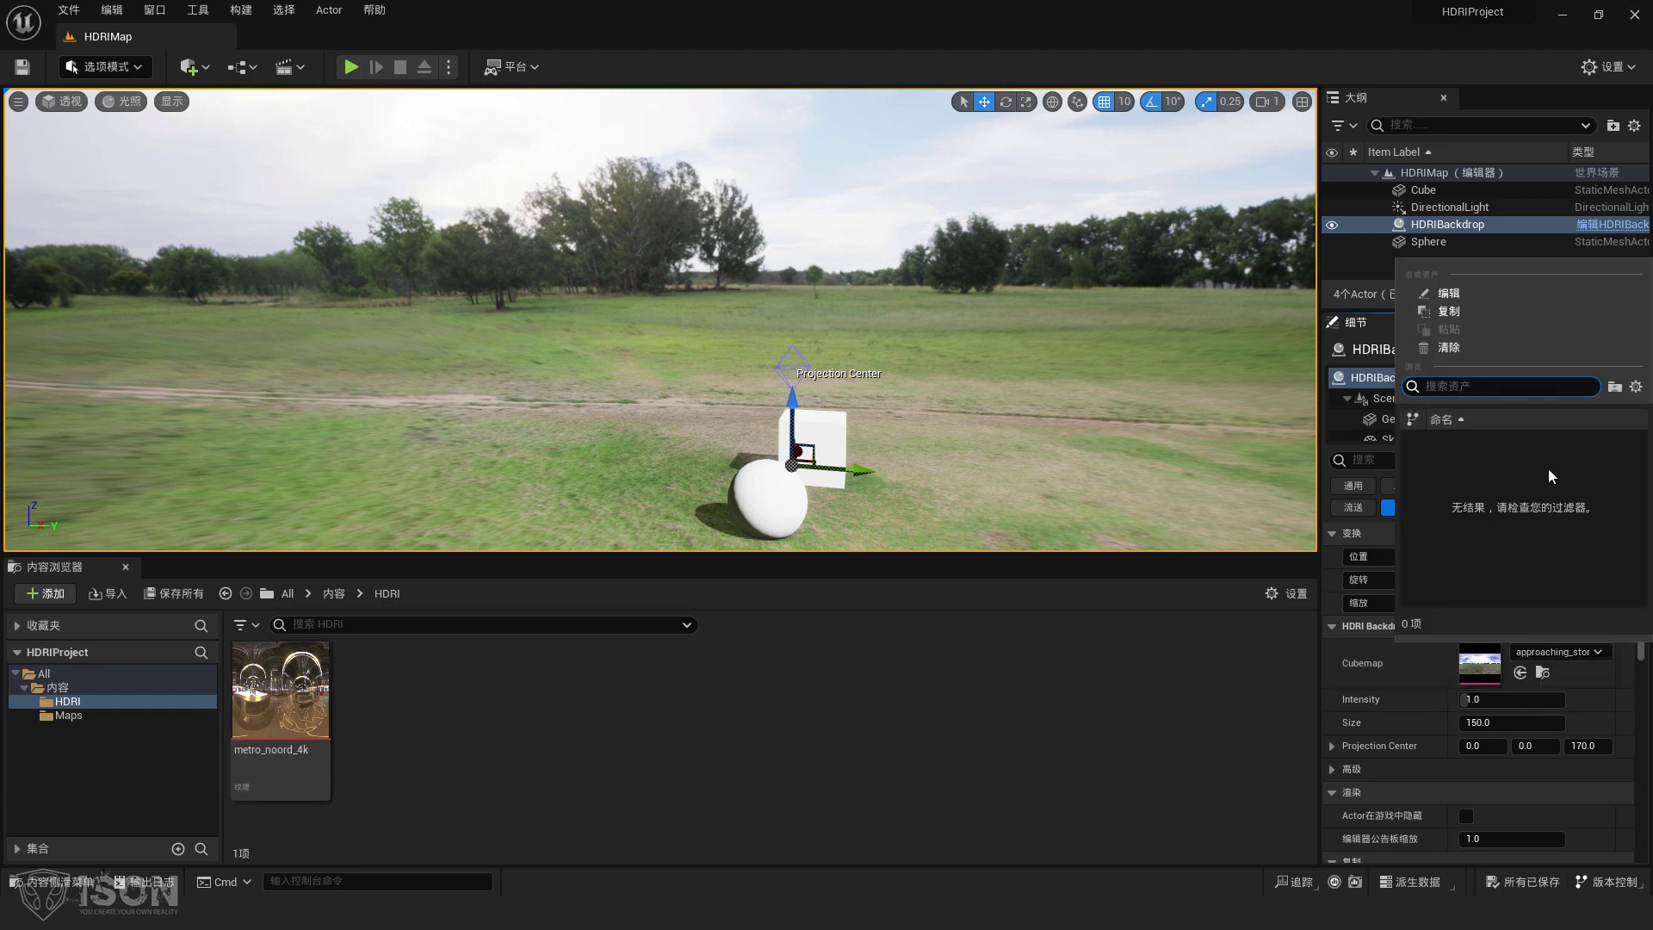
pyautogui.click(1069, 696)
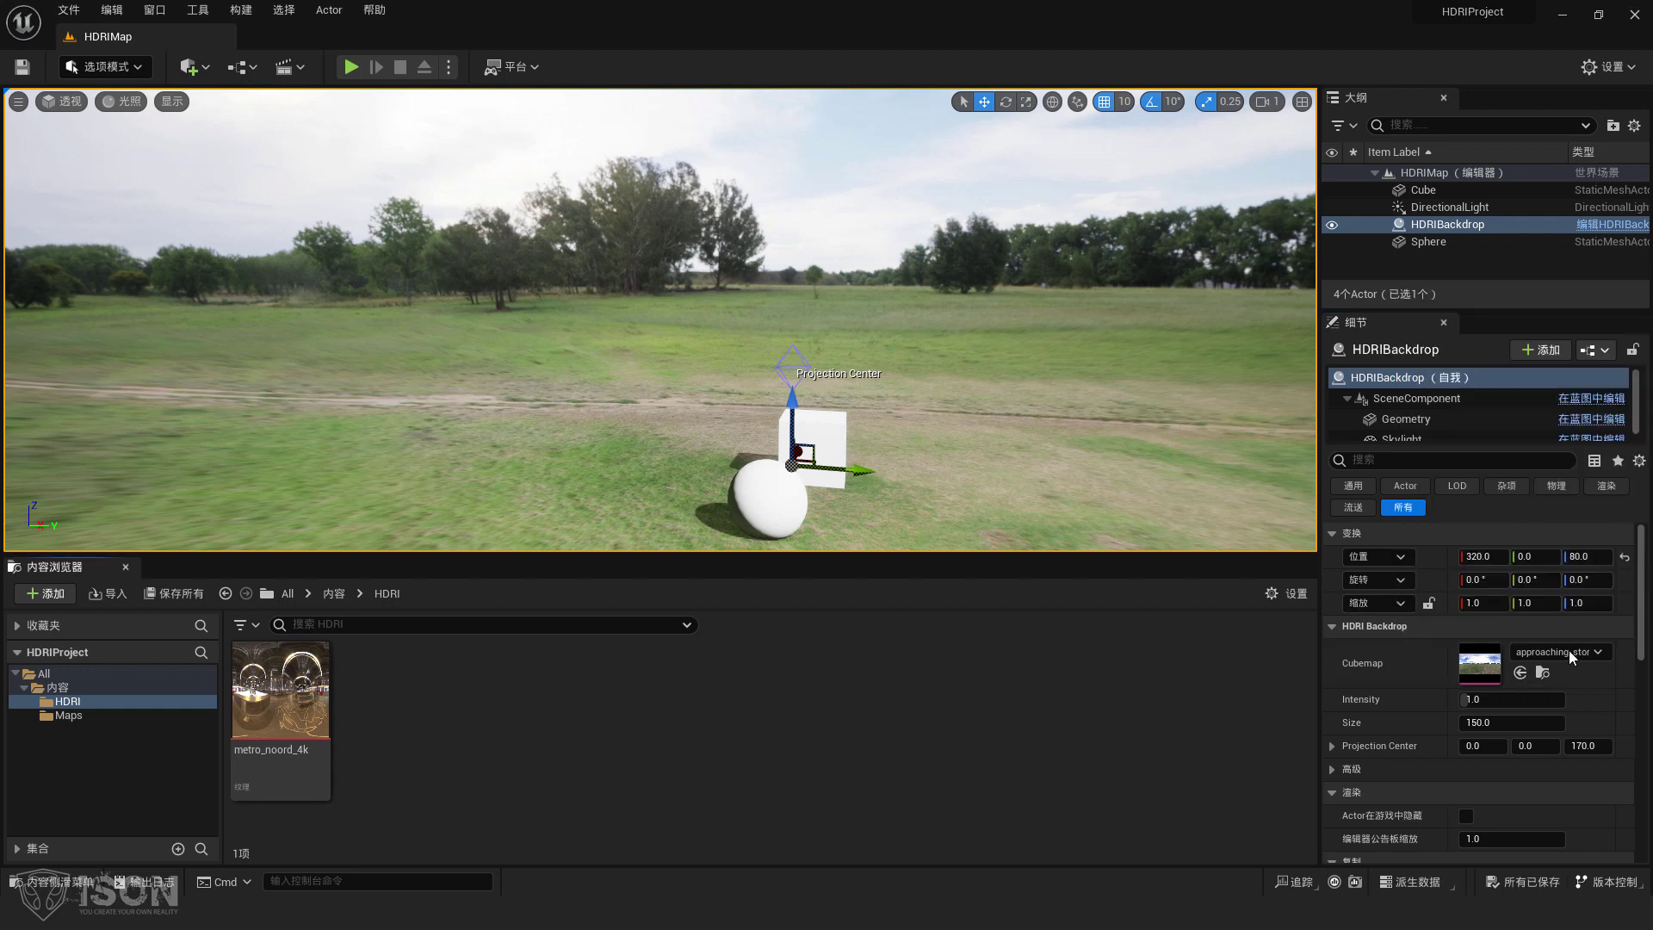
pyautogui.moveTo(280, 688); pyautogui.dragTo(1486, 656)
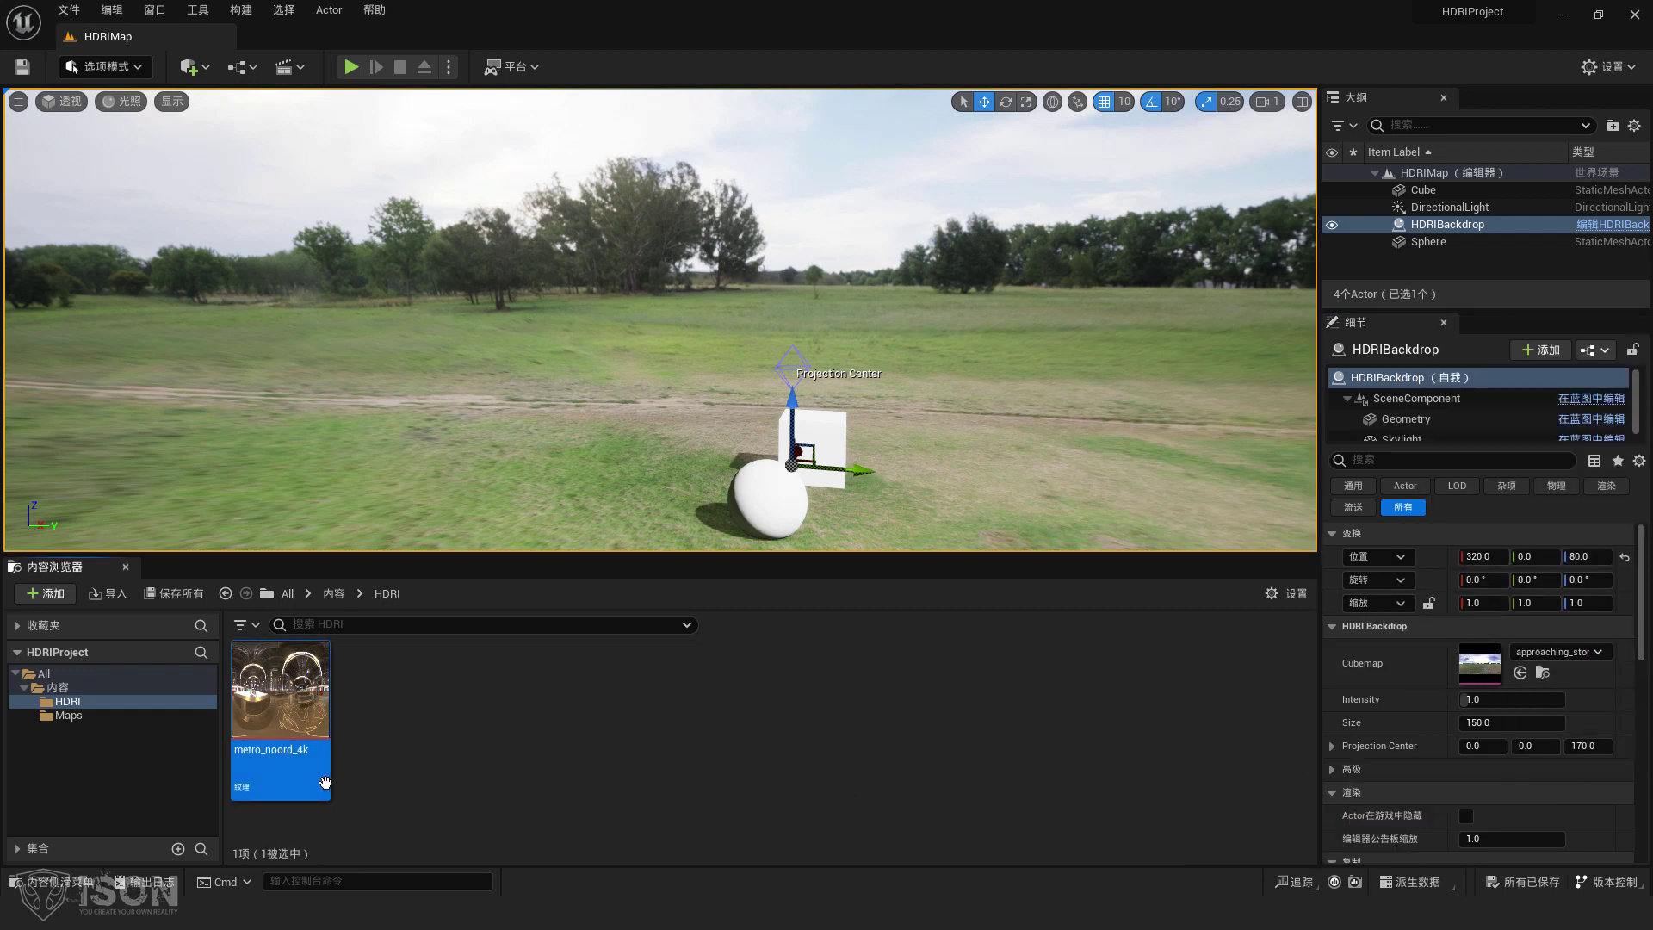
pyautogui.click(1567, 651)
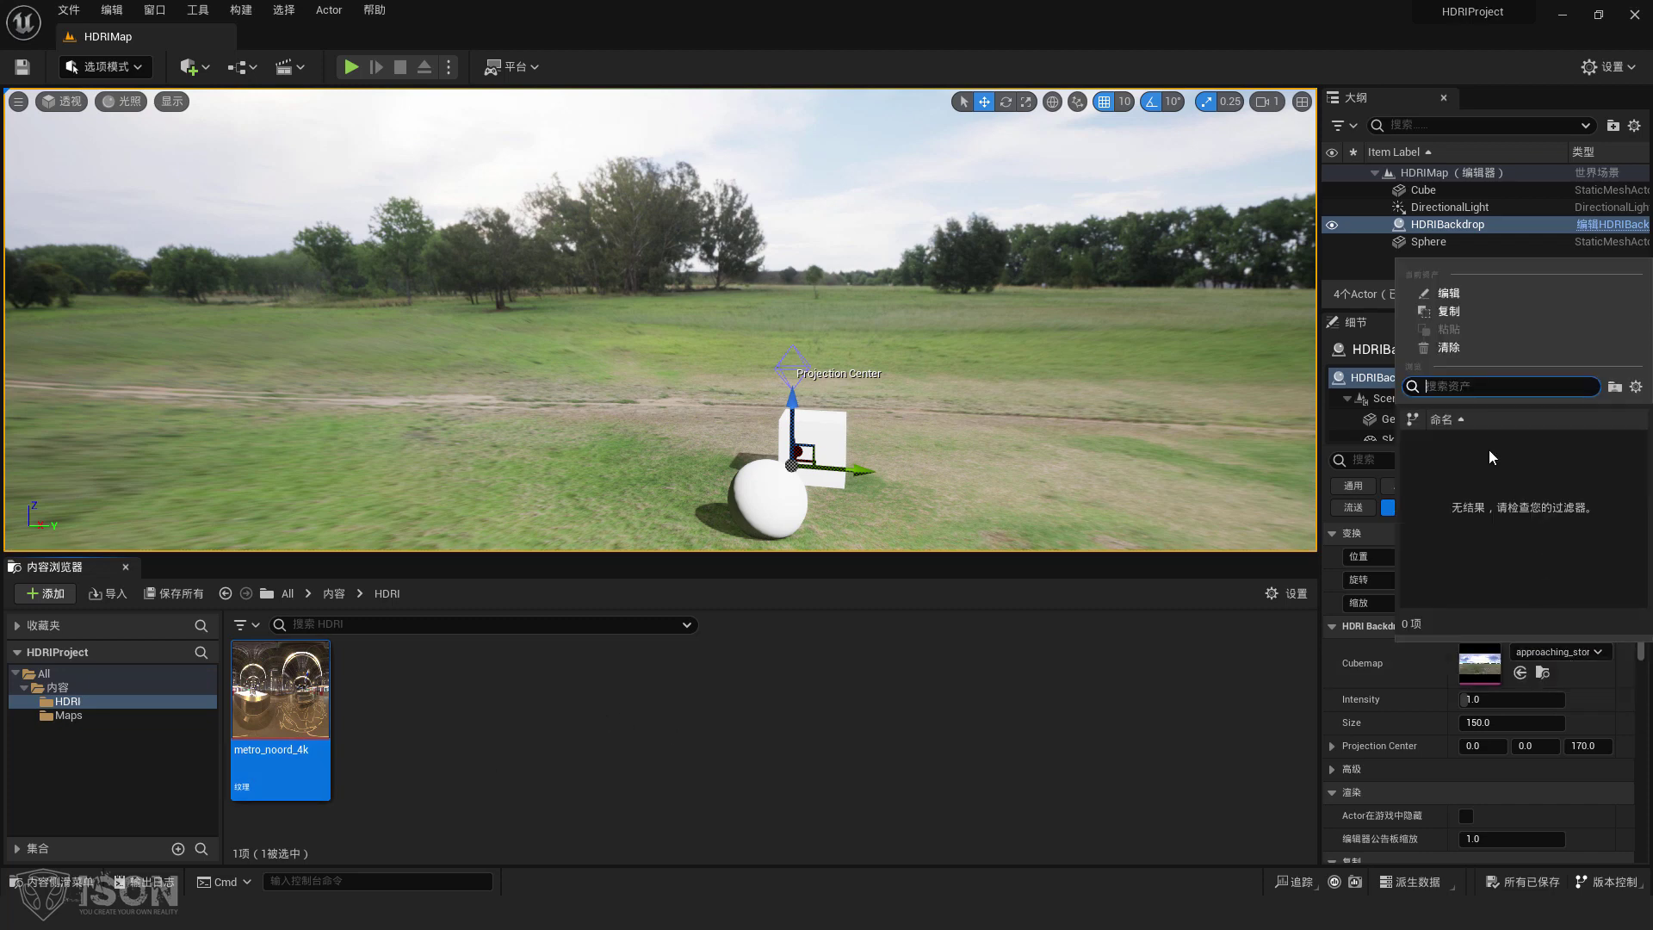
pyautogui.click(592, 759)
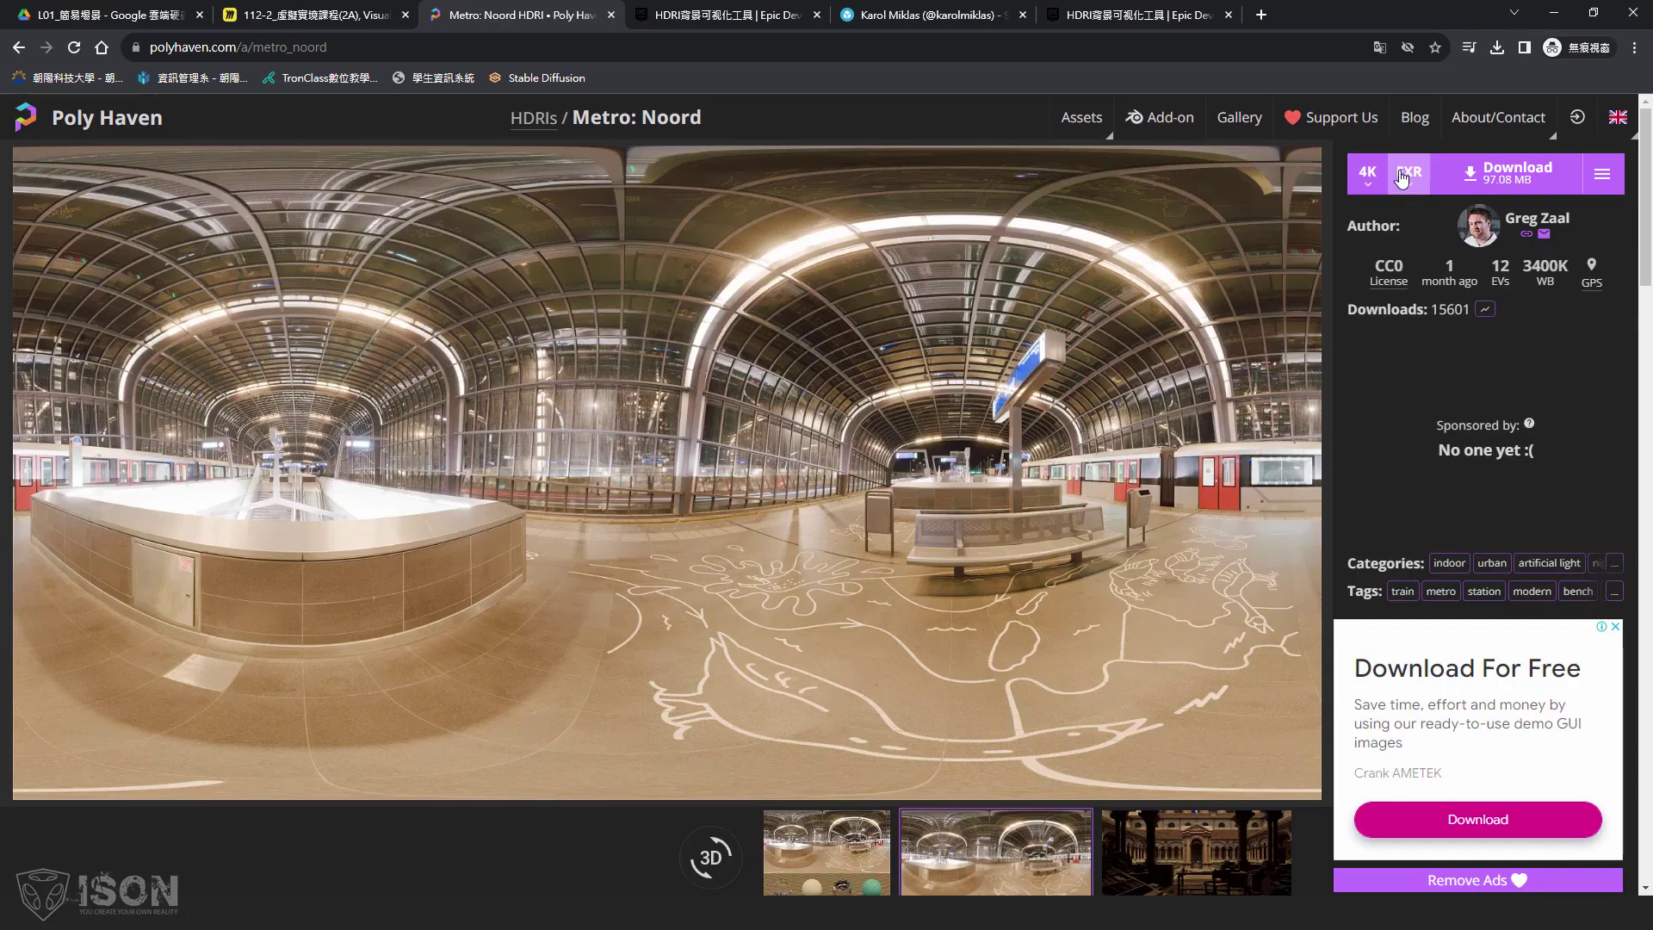
# - In the browser, download Poly Haven's Metro: Noord at 4K in HDR format and save metro_noord_4k.hdr in the Downloads folder
pyautogui.click(1408, 179)
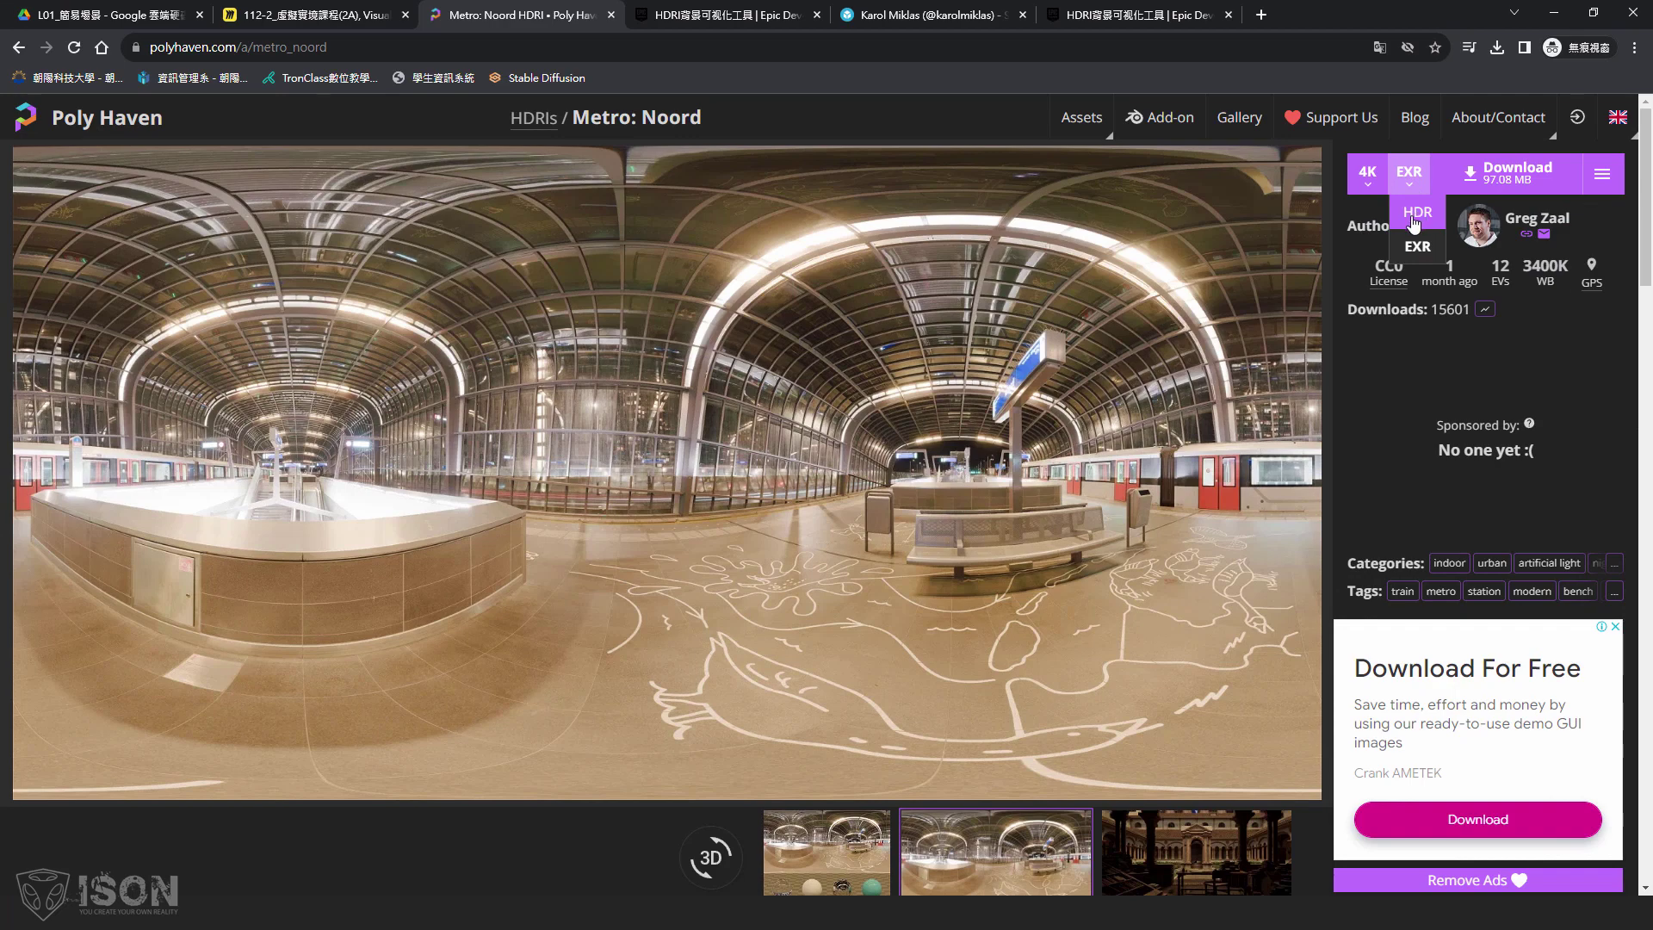
pyautogui.click(1413, 215)
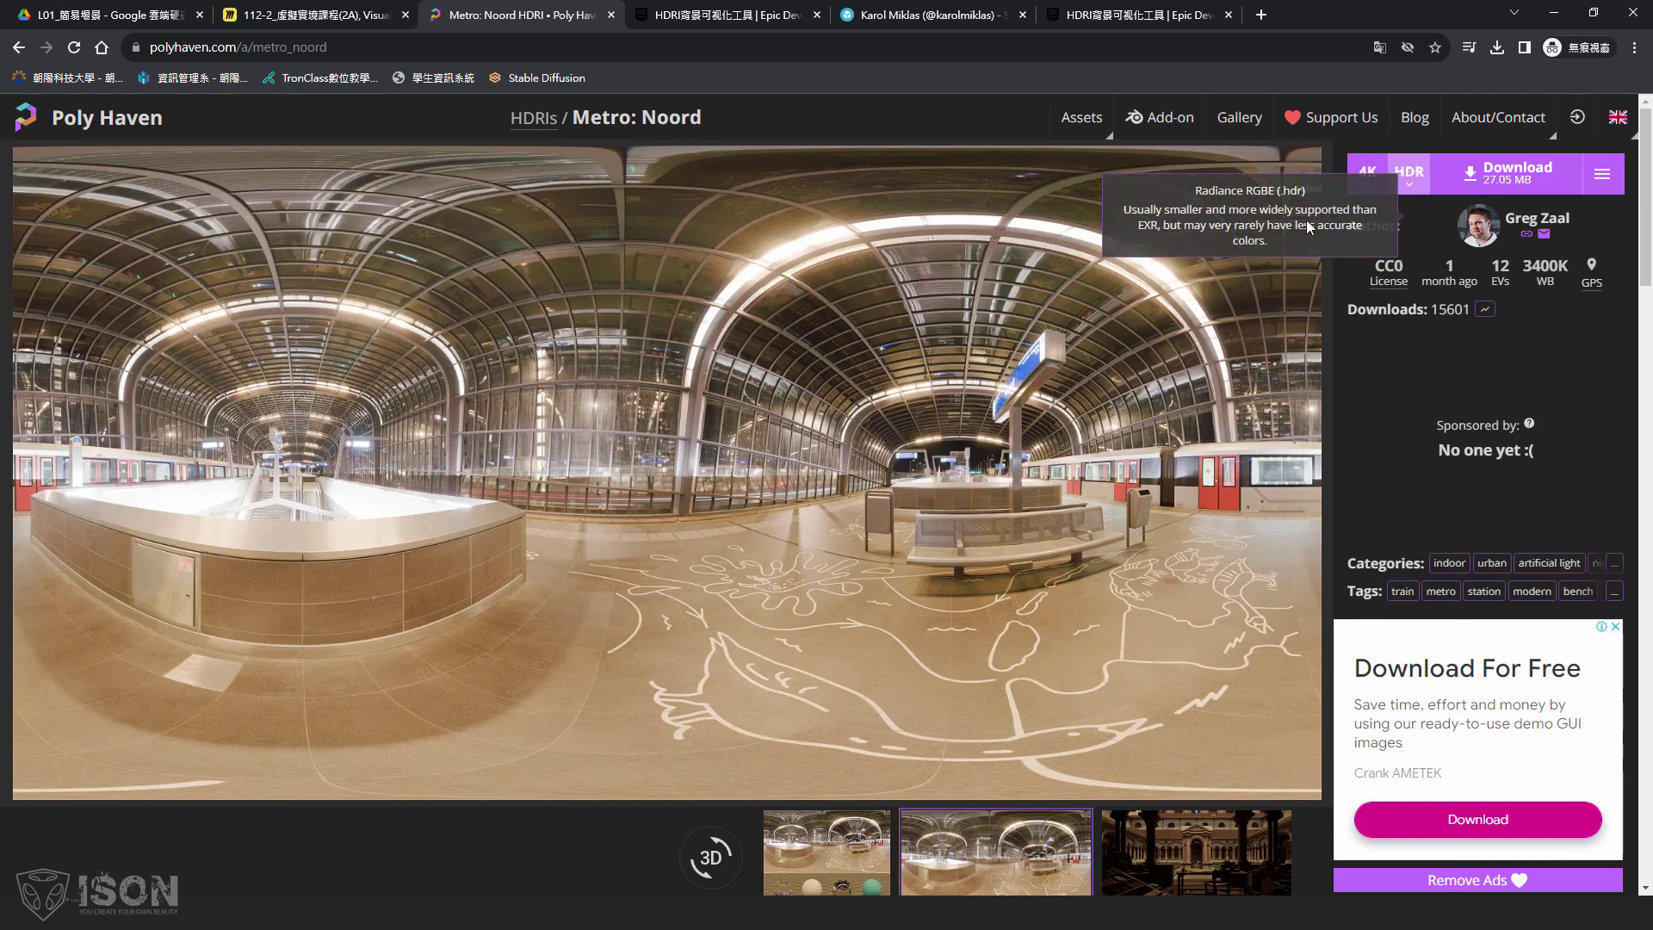
pyautogui.click(1484, 188)
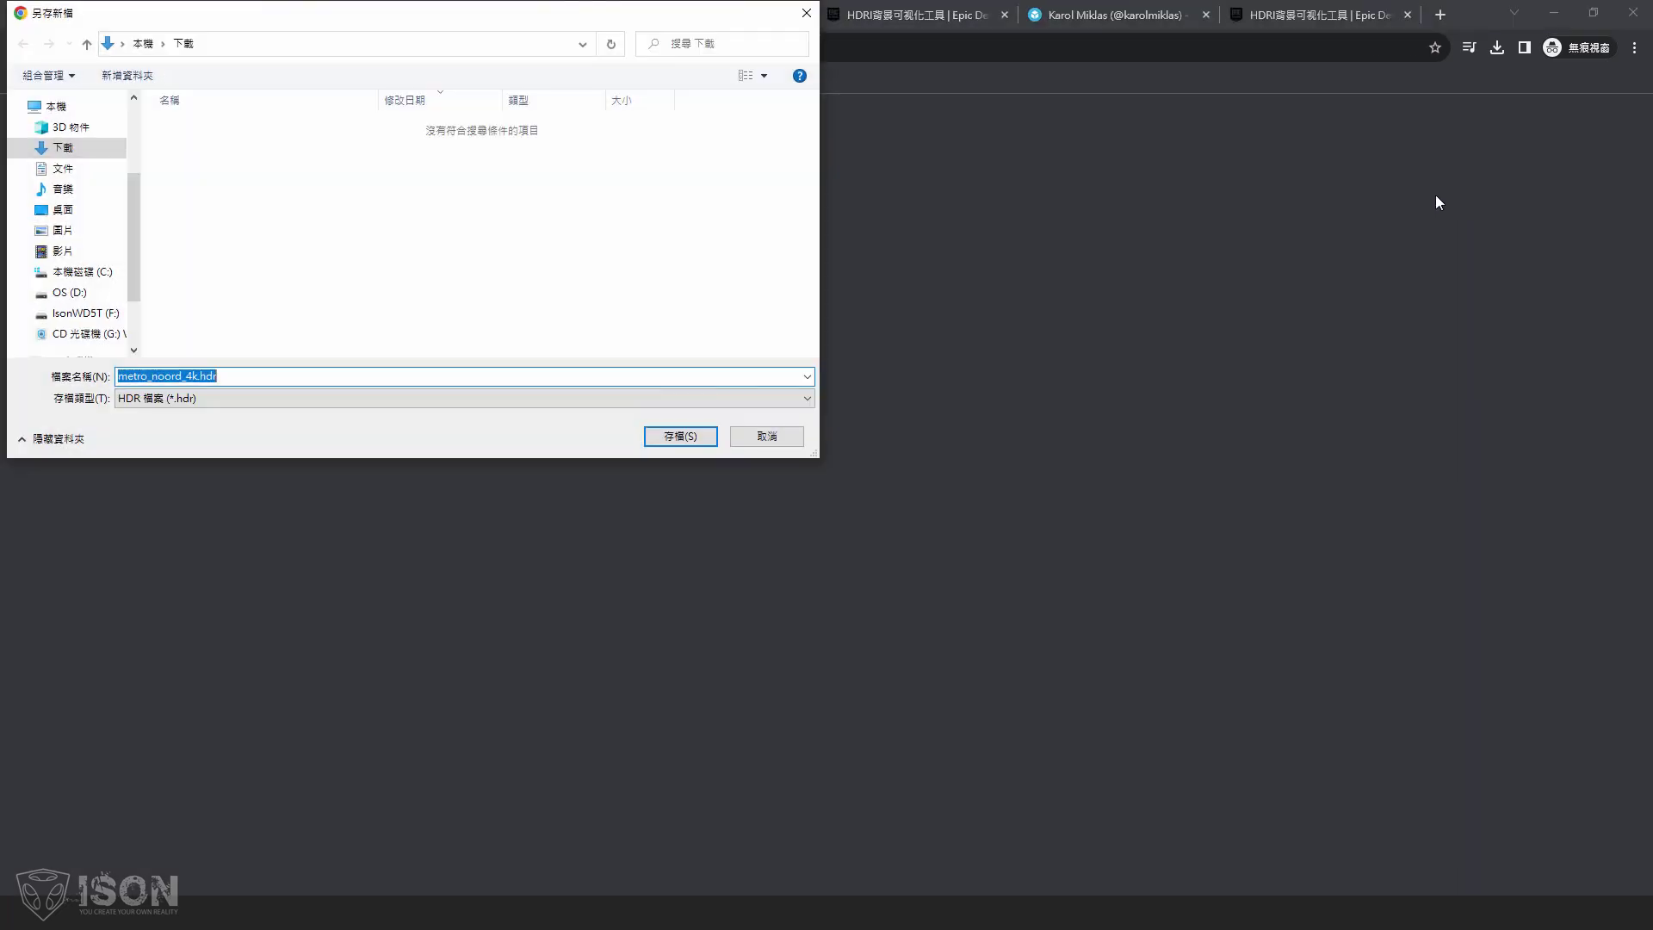
pyautogui.click(656, 436)
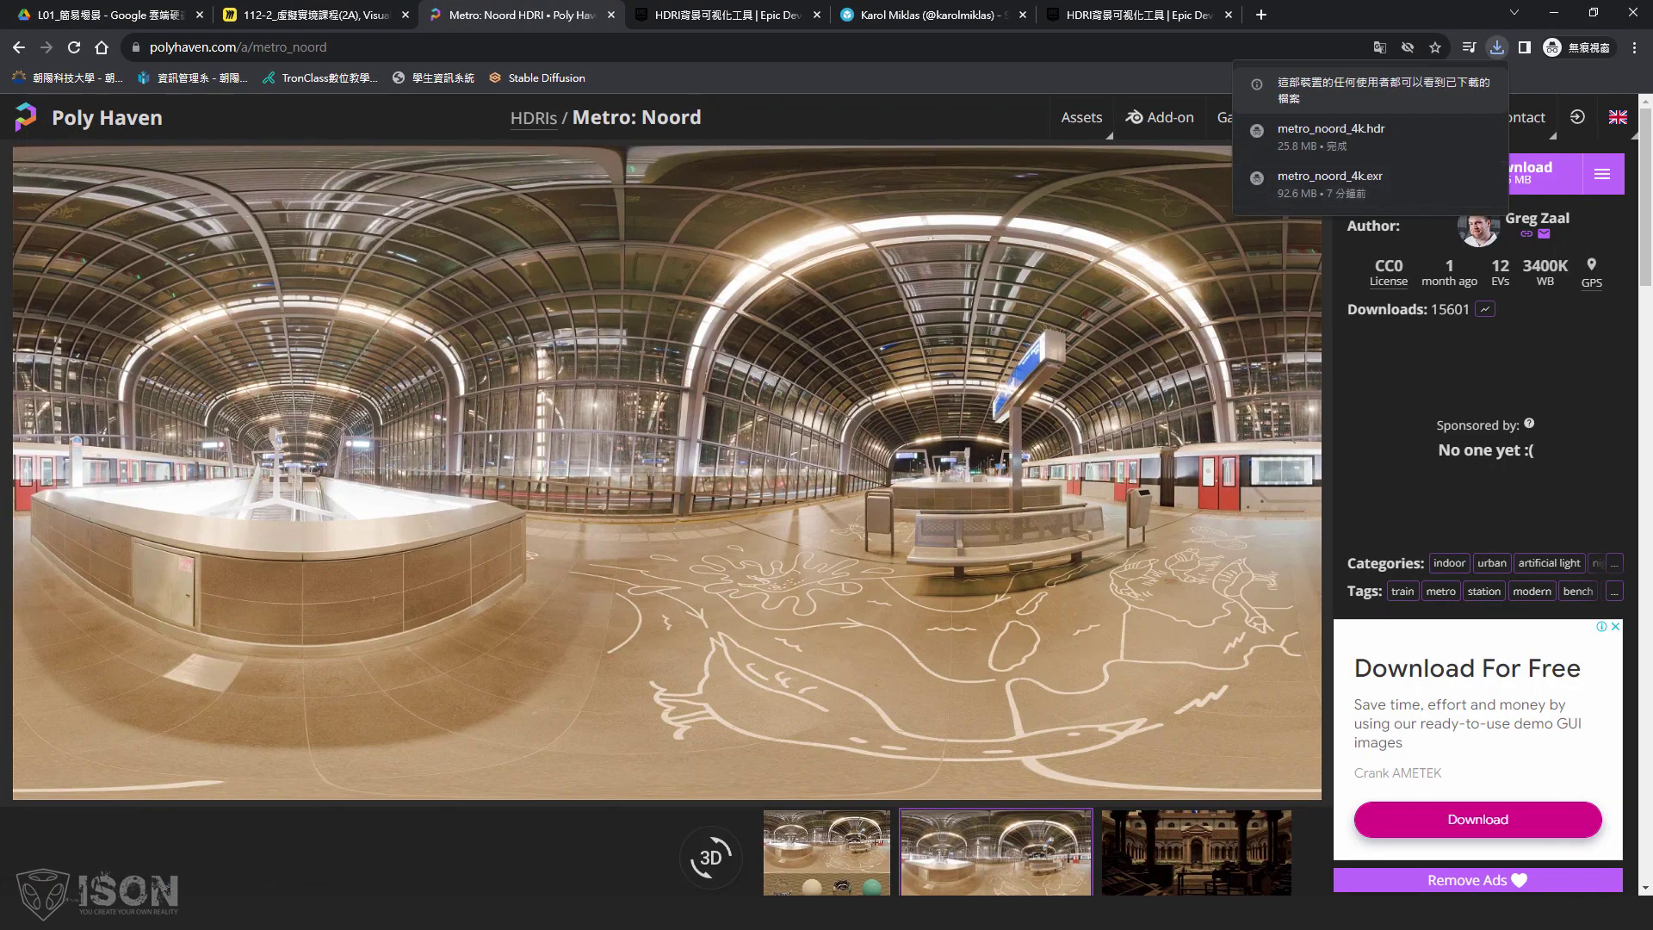
# - Try to import metro_noord_4k.hdr from the Downloads folder into the Unreal project's HDRI folder alongside the existing texture
pyautogui.click(148, 852)
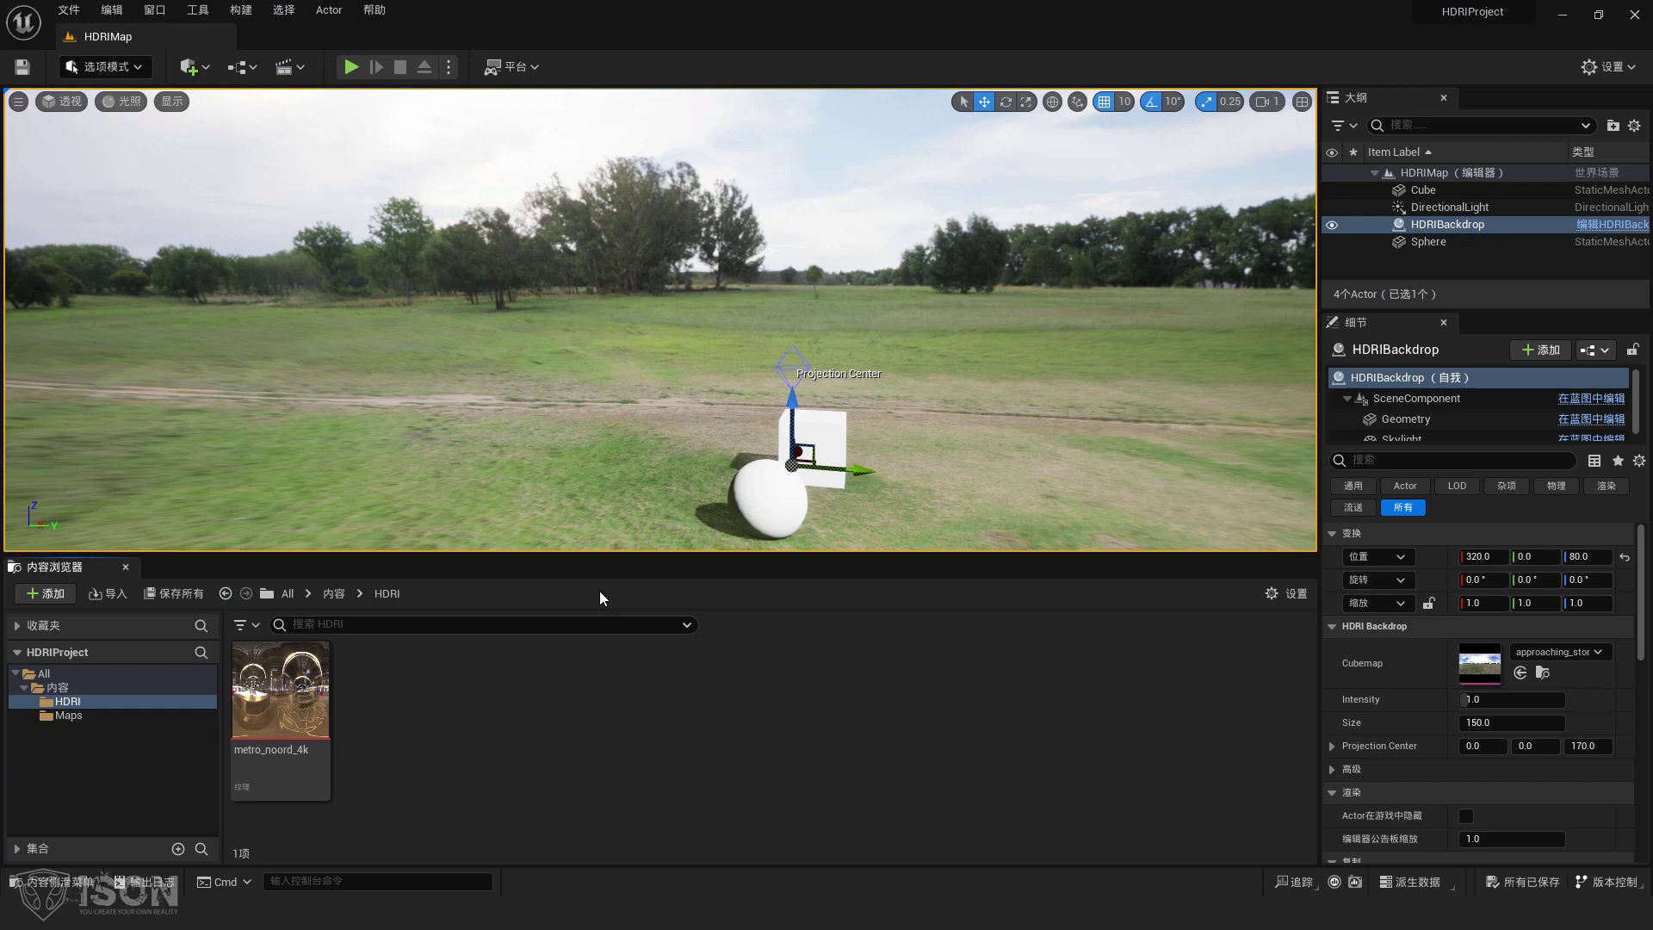
pyautogui.hotkey('alt', 'Tab')
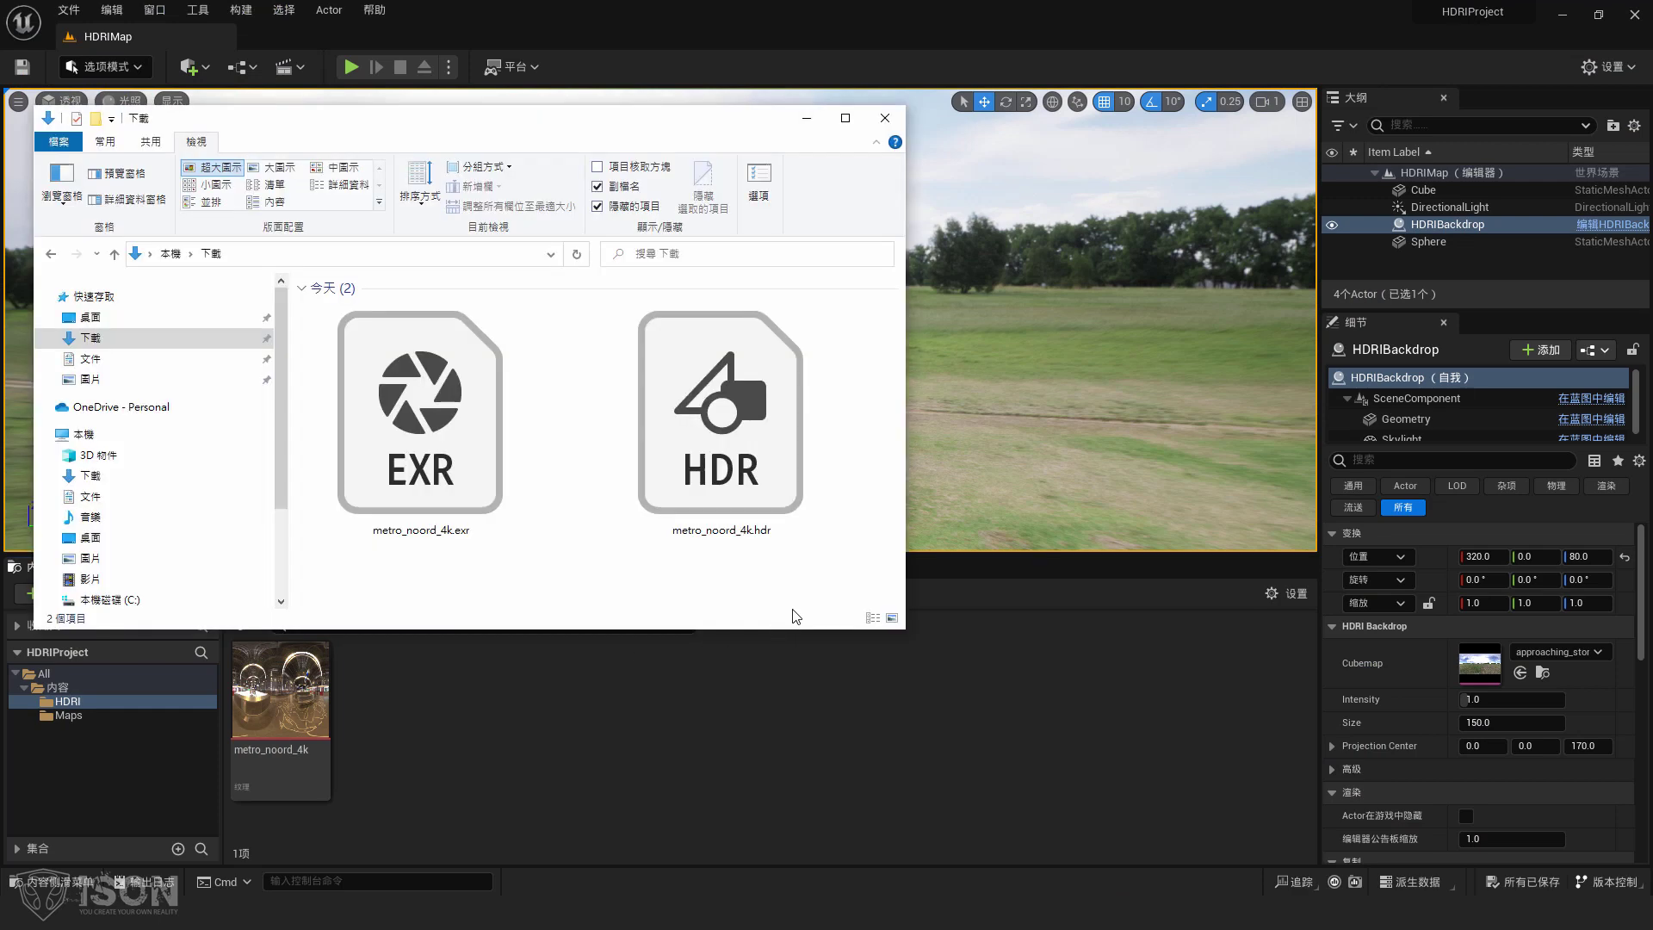
pyautogui.moveTo(738, 440); pyautogui.dragTo(639, 721)
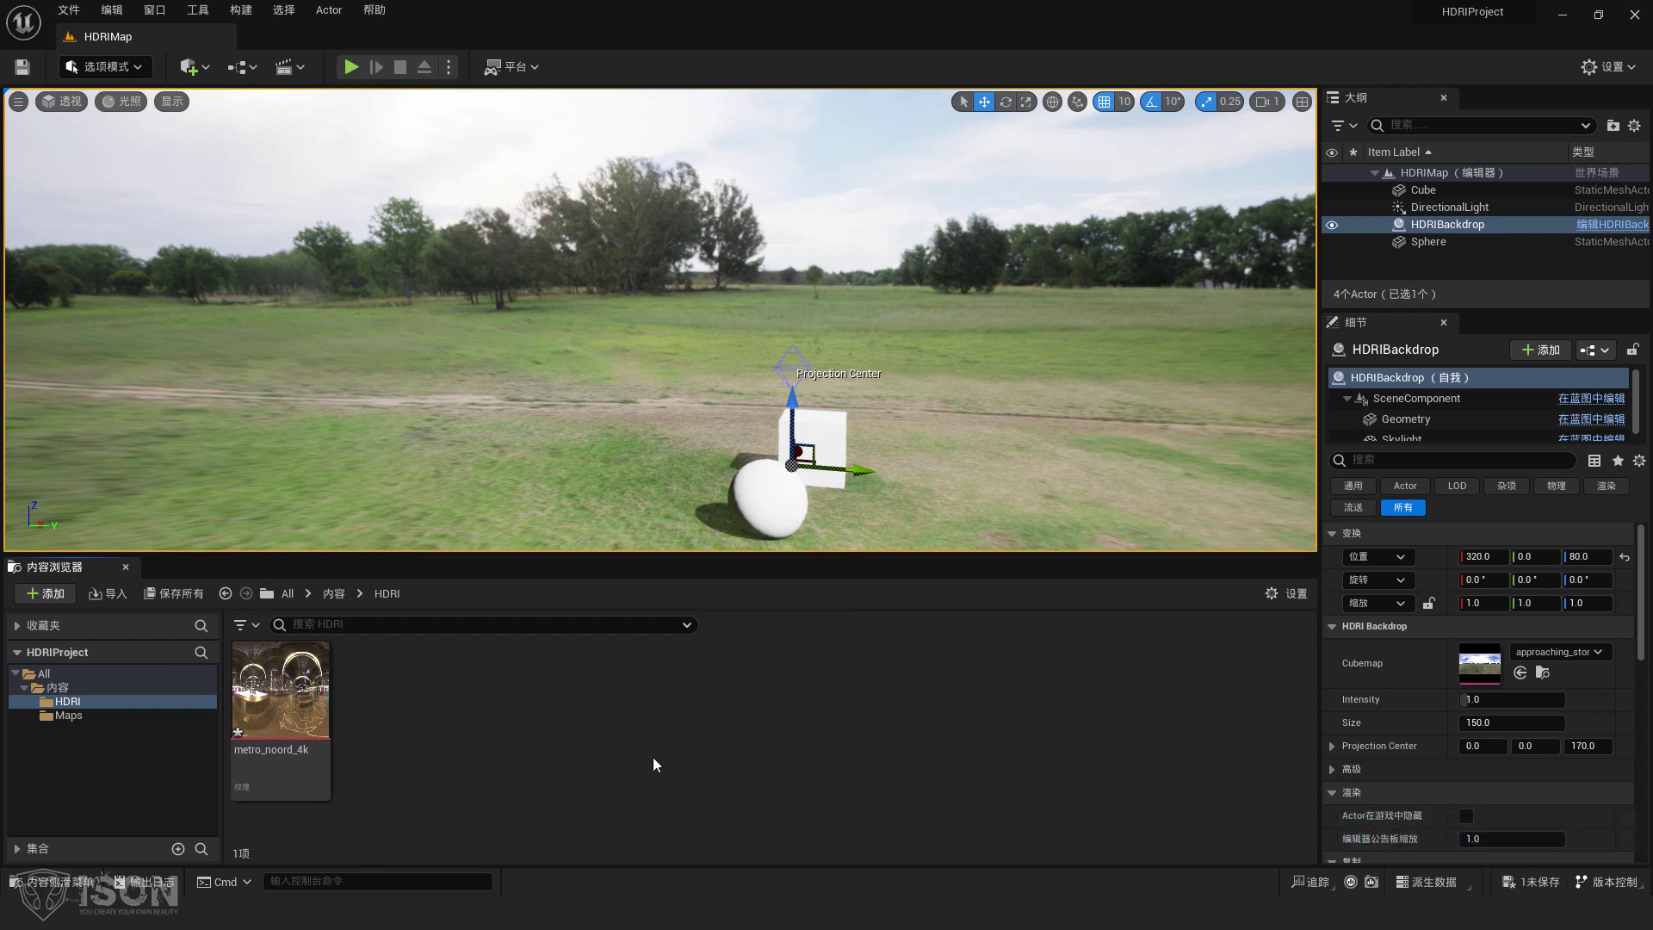
# - Delete the metro_noord_4k texture from the project's HDRI folder
pyautogui.click(326, 711)
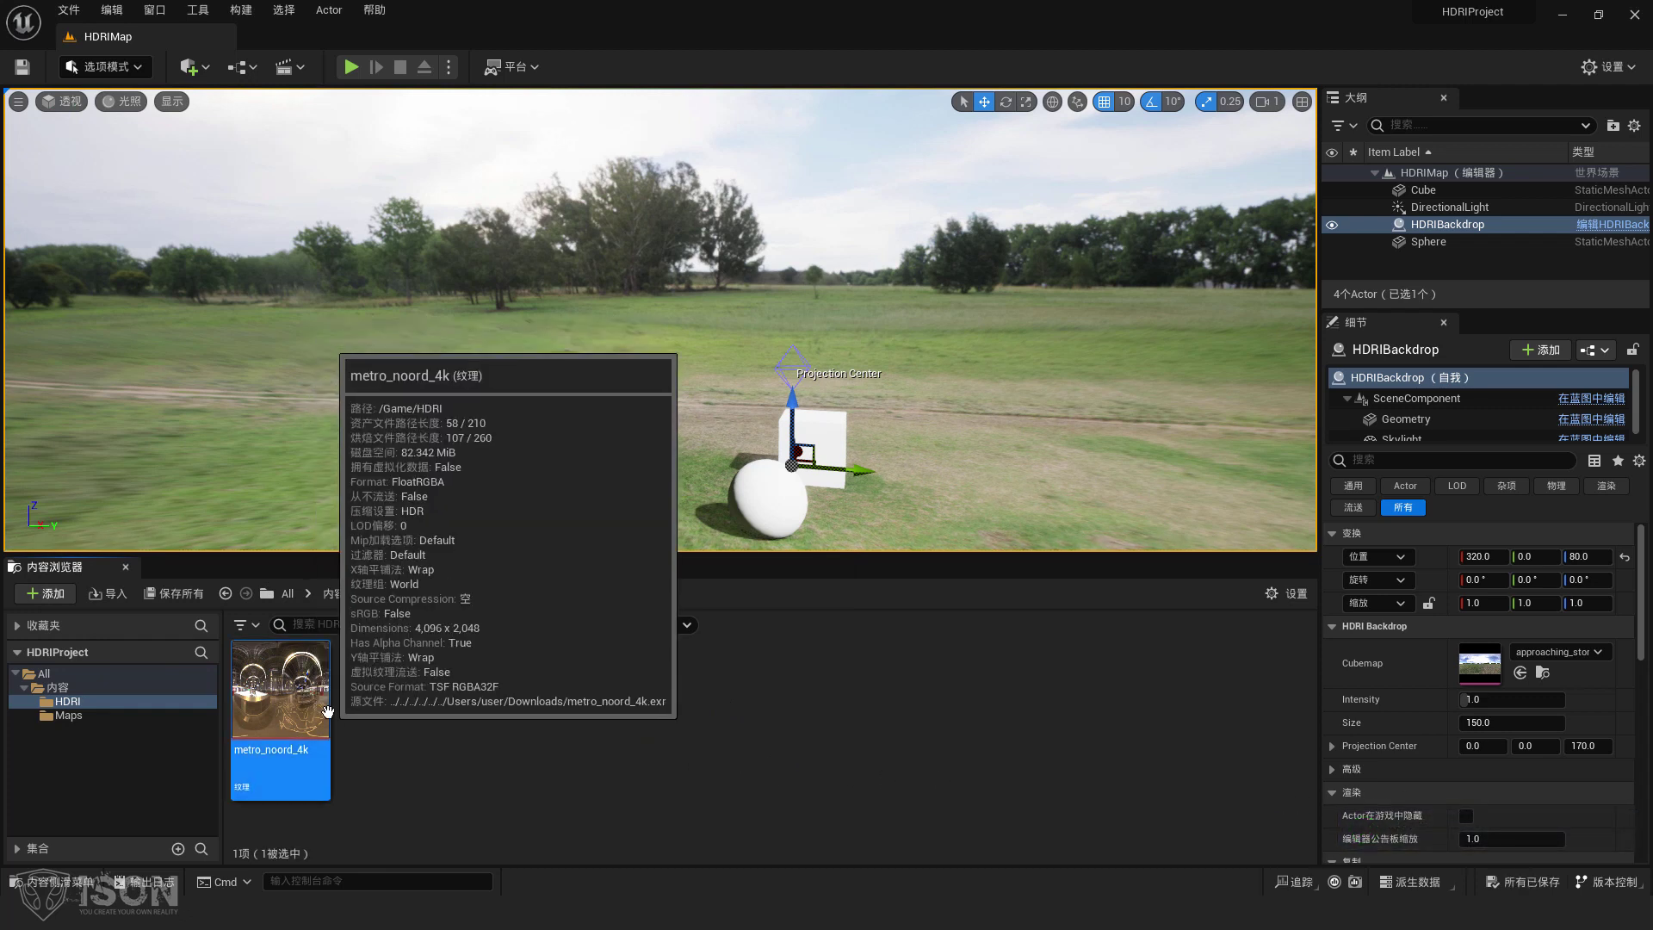
pyautogui.press('Delete')
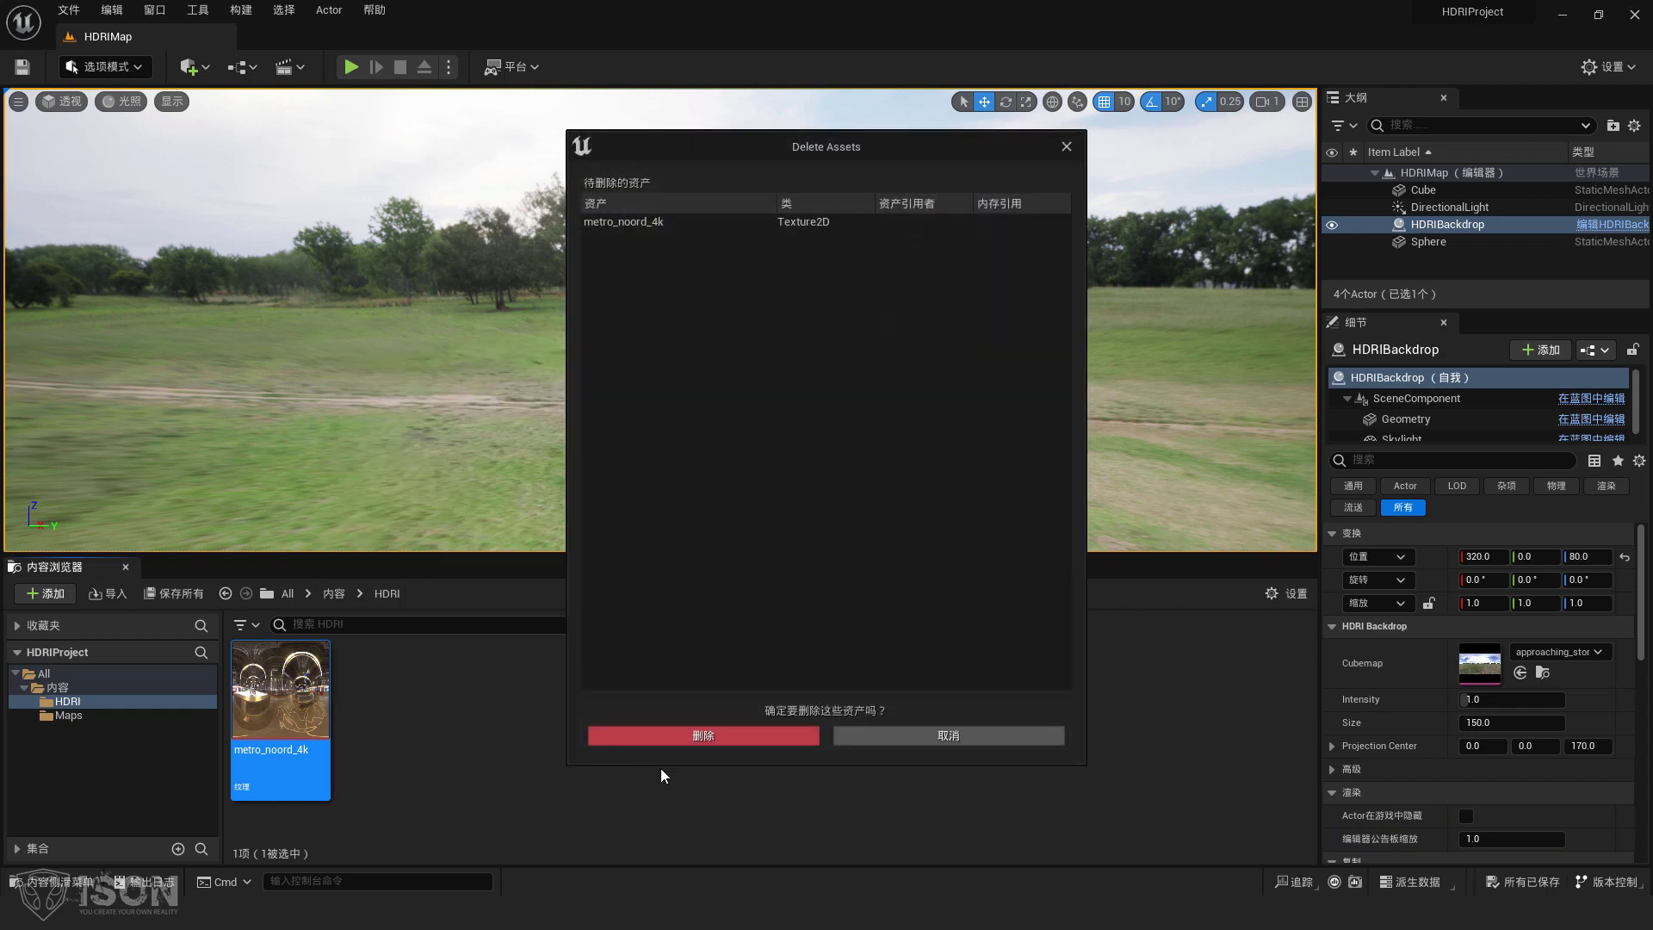
pyautogui.click(711, 737)
# - Import metro_noord_4k.hdr from the Downloads folder into the emptied HDRI folder and save the imported asset
pyautogui.moveTo(172, 913)
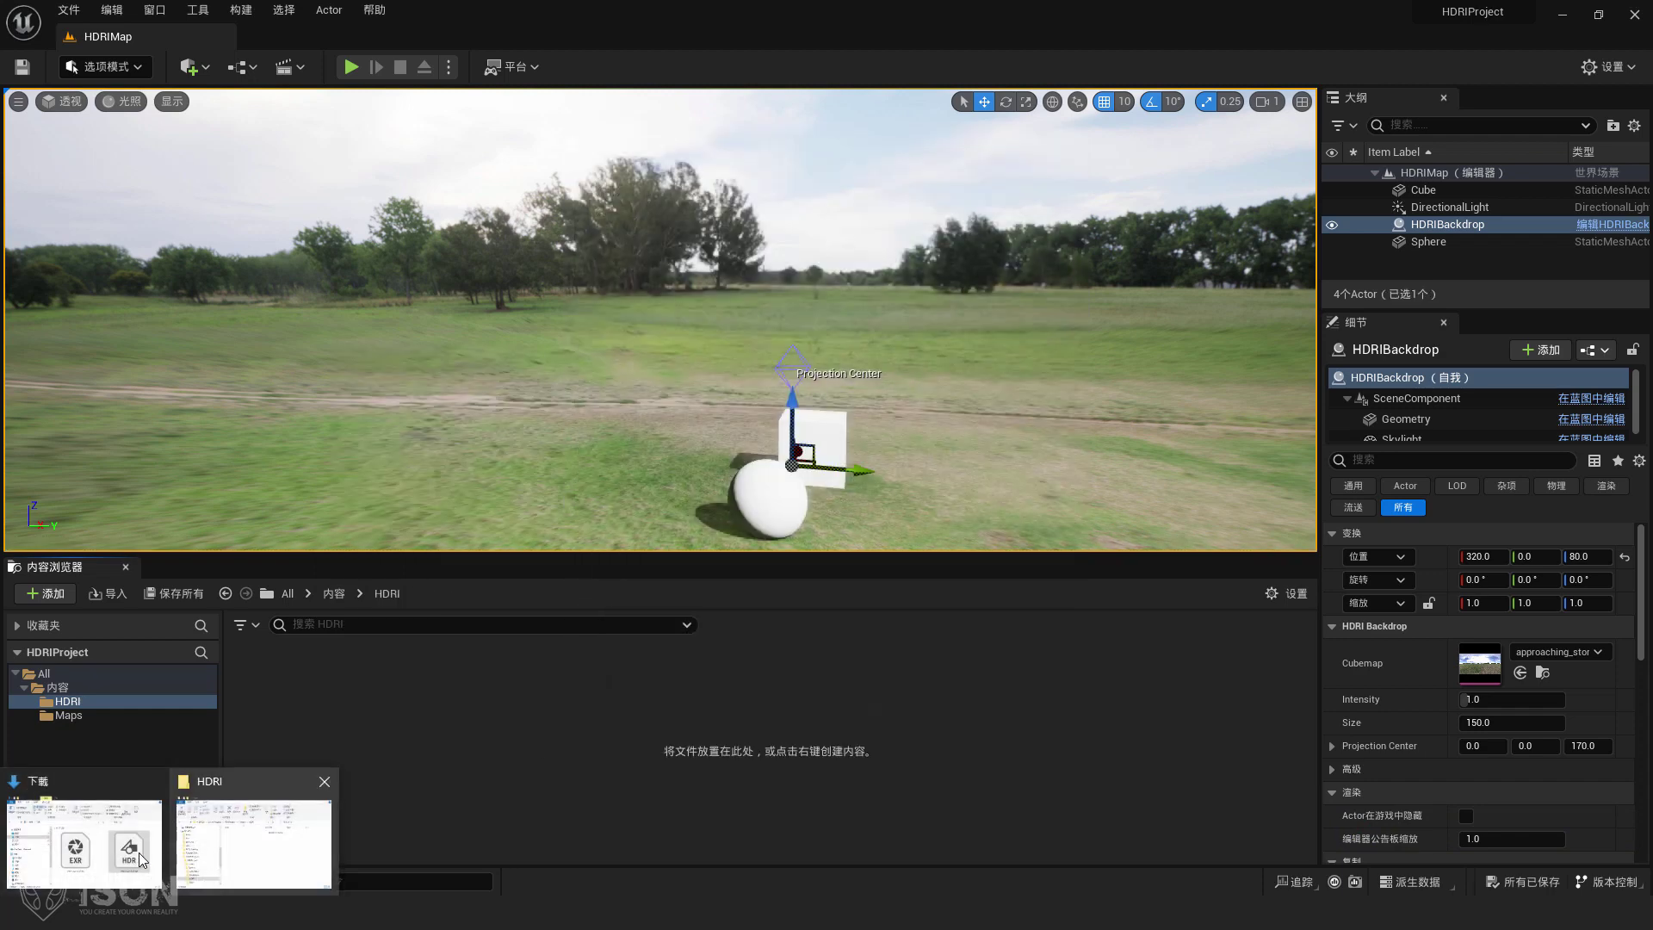
pyautogui.click(84, 832)
pyautogui.moveTo(727, 424); pyautogui.dragTo(620, 732)
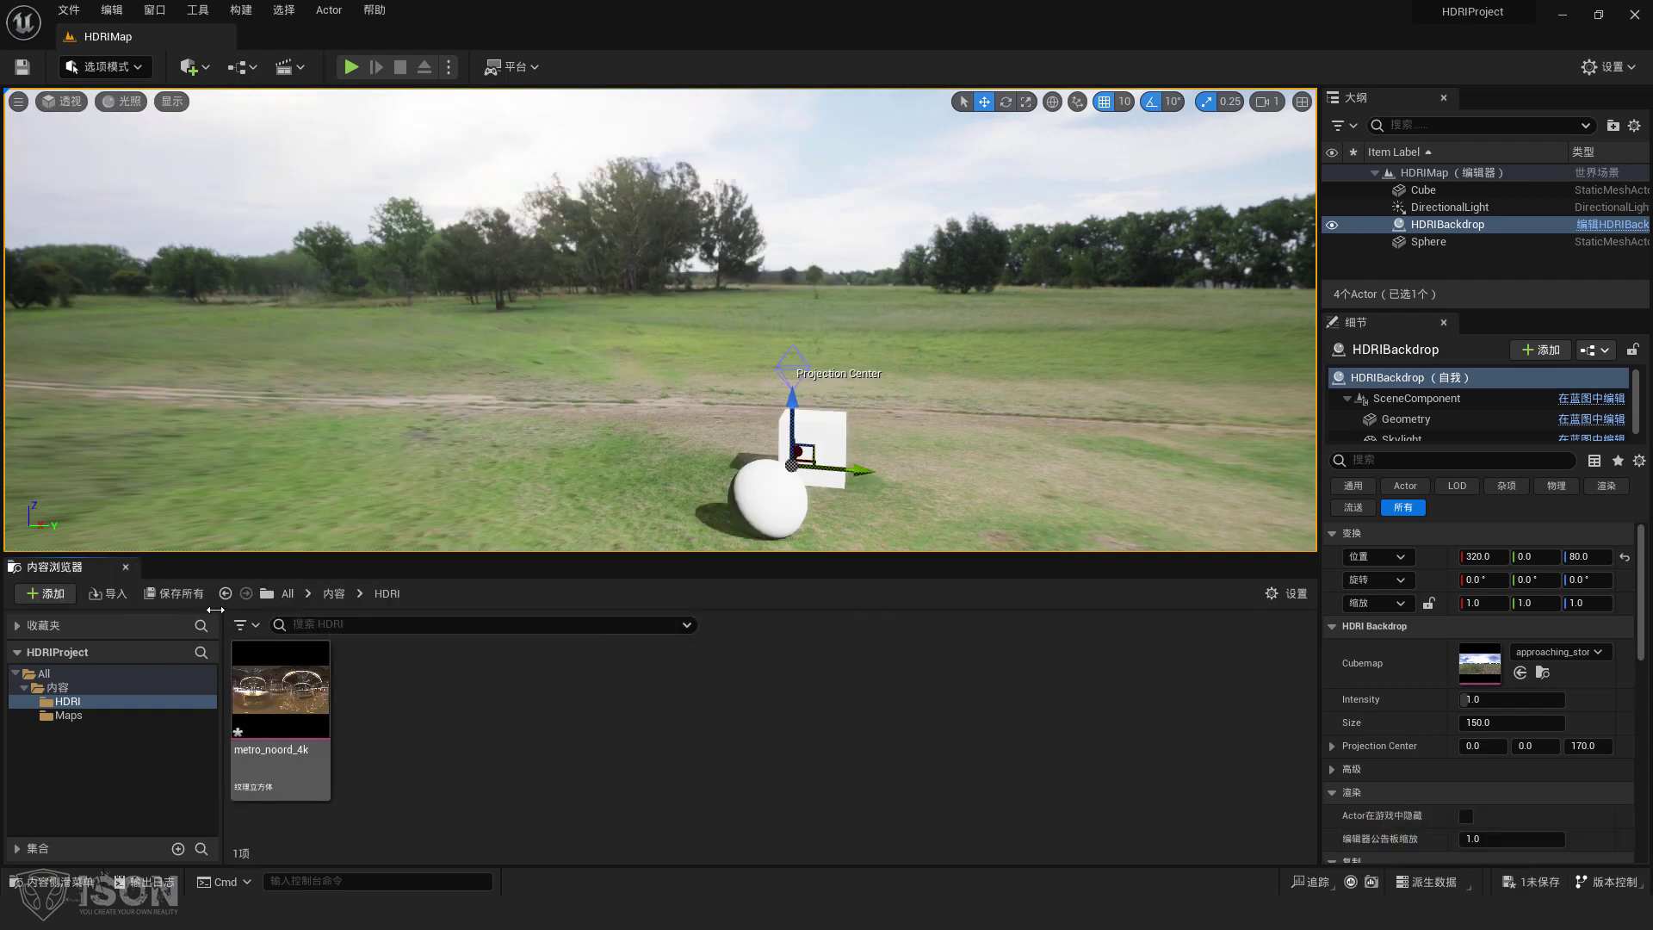
pyautogui.click(164, 593)
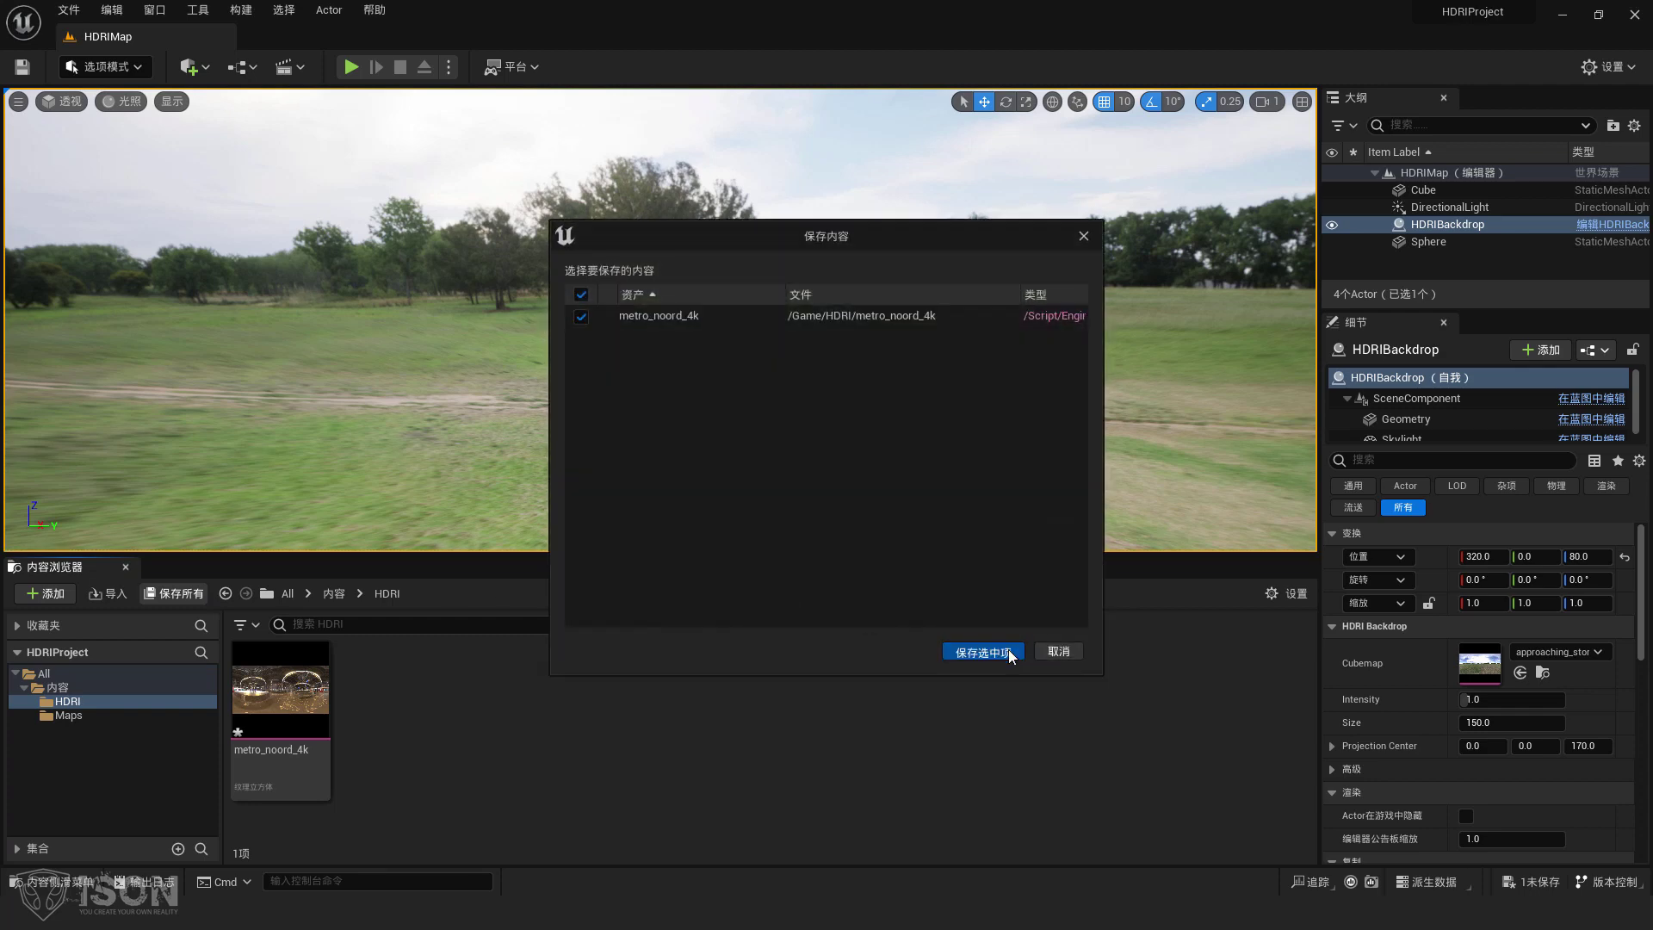
pyautogui.click(983, 651)
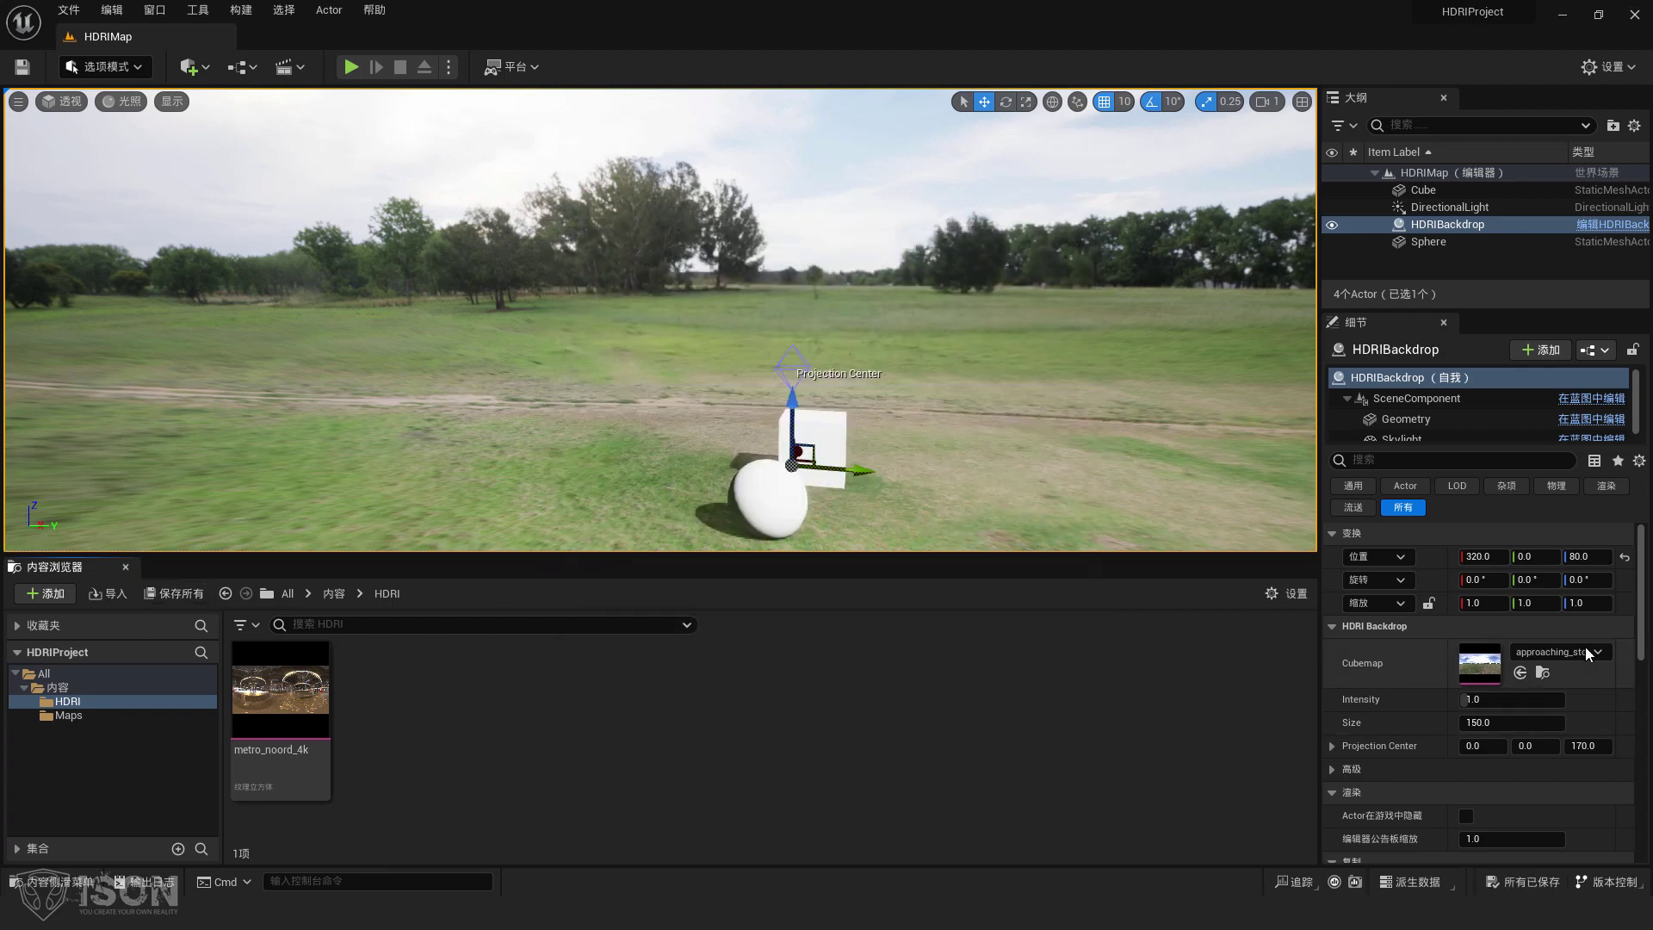
# - Check whether the HDRIBackdrop's Cubemap choices include metro_noord_4k, and review its source HDR file in Downloads
pyautogui.click(1558, 652)
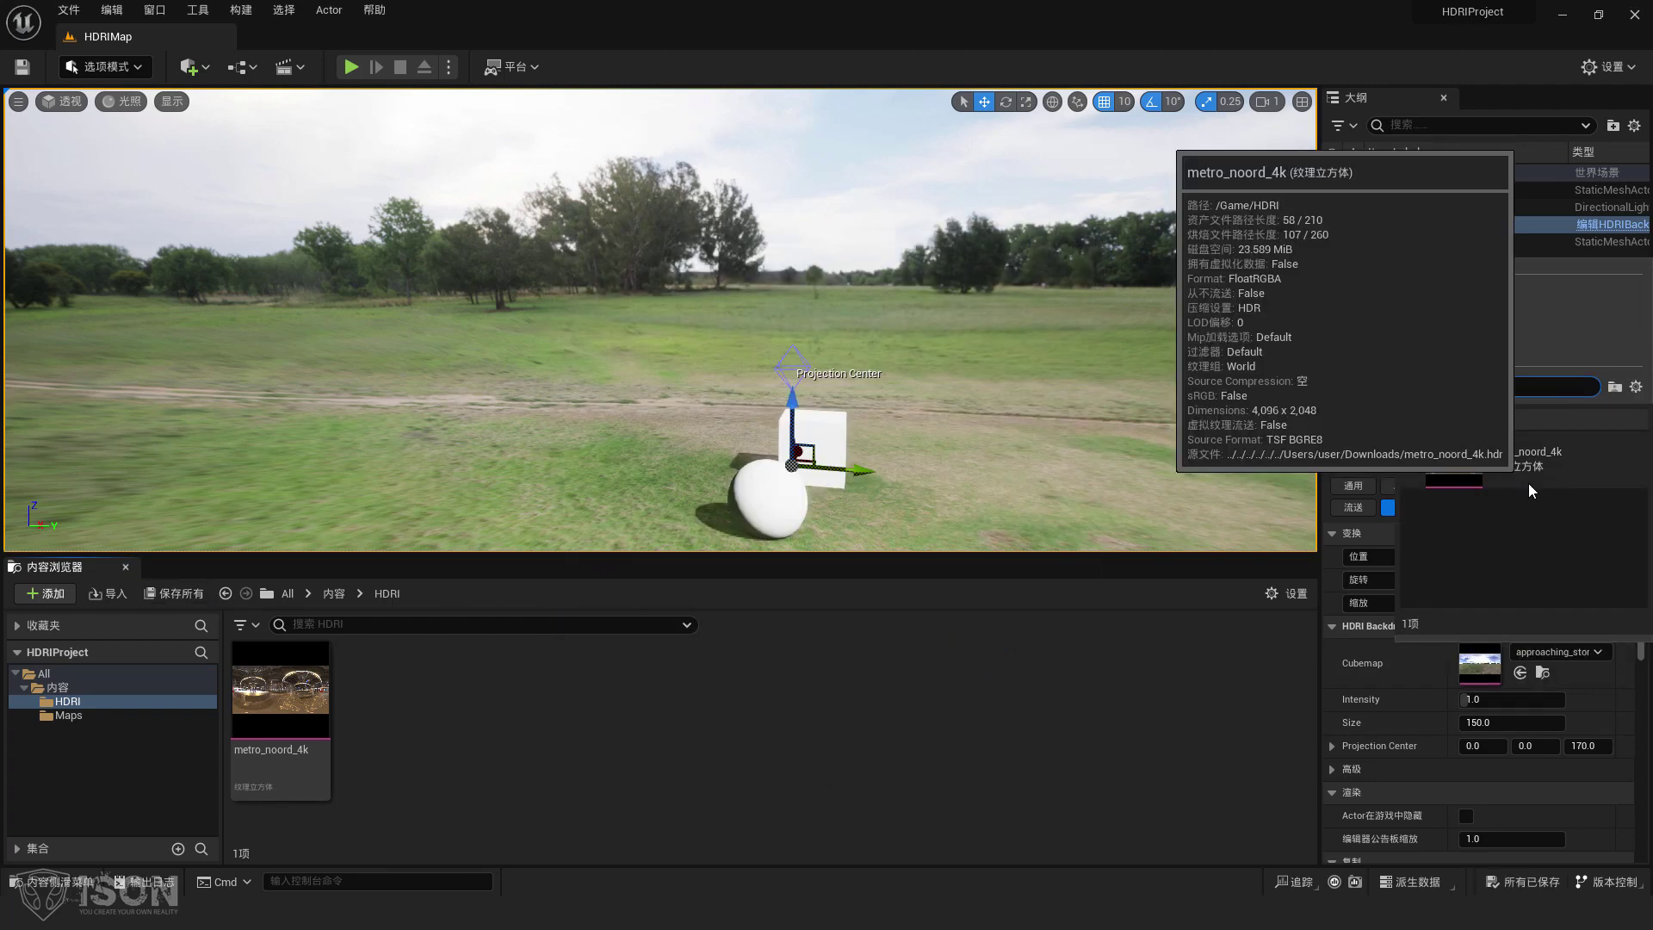
pyautogui.click(929, 736)
pyautogui.hotkey('alt', 'Tab')
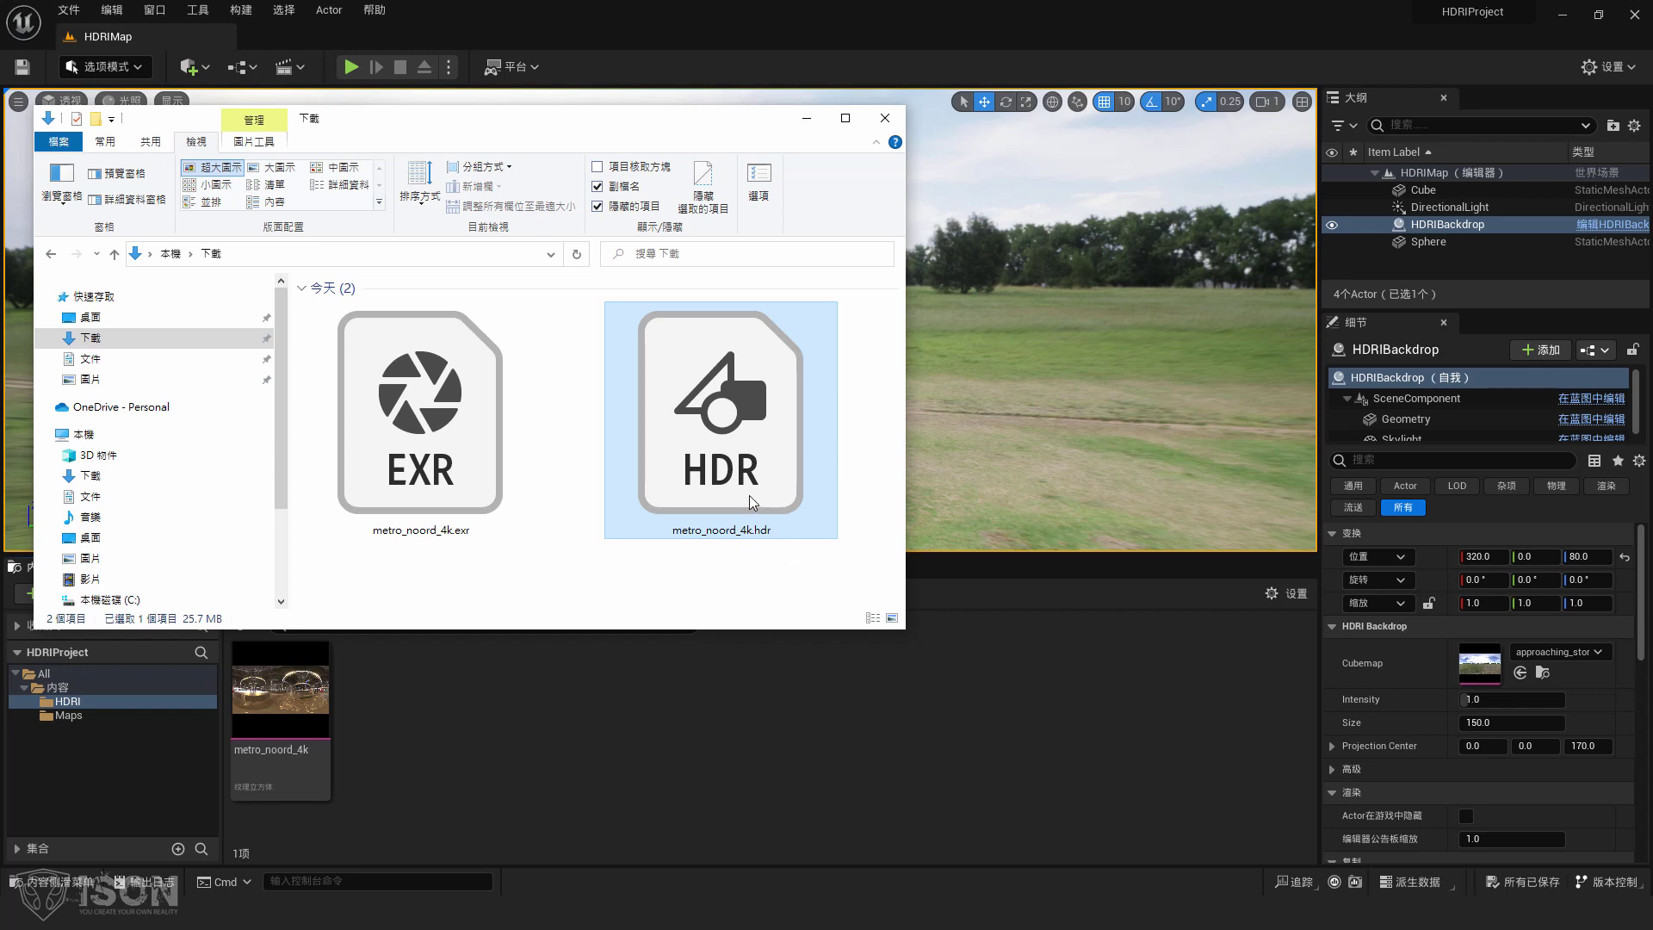
pyautogui.click(683, 659)
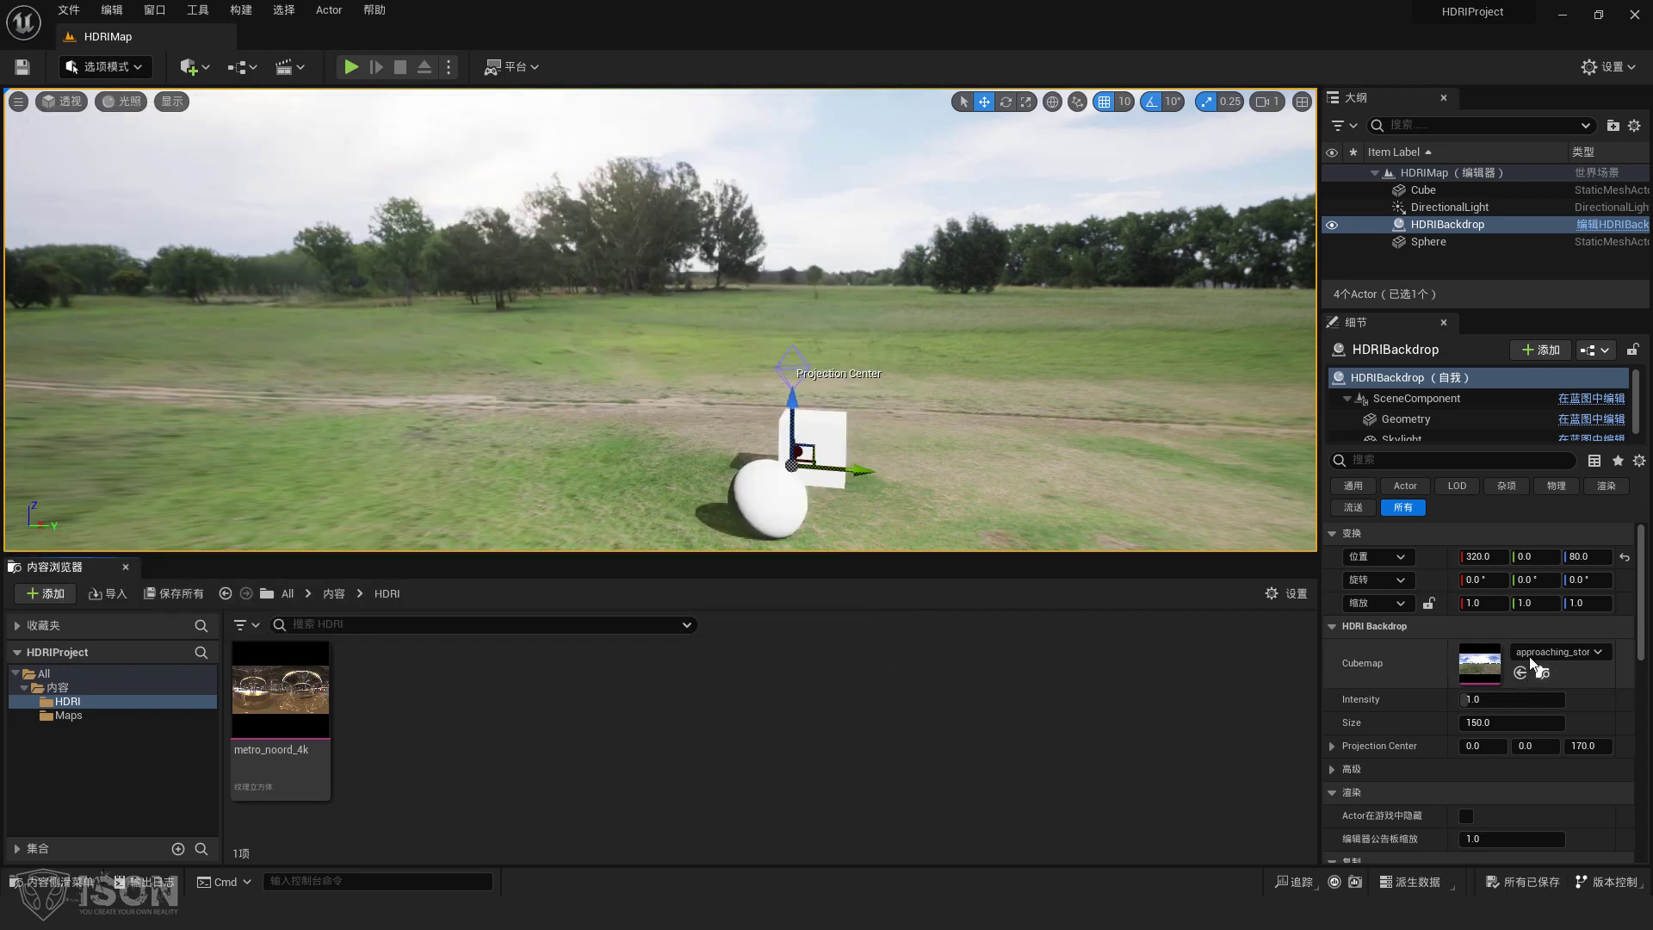
# - Assign the metro_noord_4k cube texture as the HDRIBackdrop's Cubemap and check the selection
pyautogui.moveTo(266, 707); pyautogui.dragTo(881, 676)
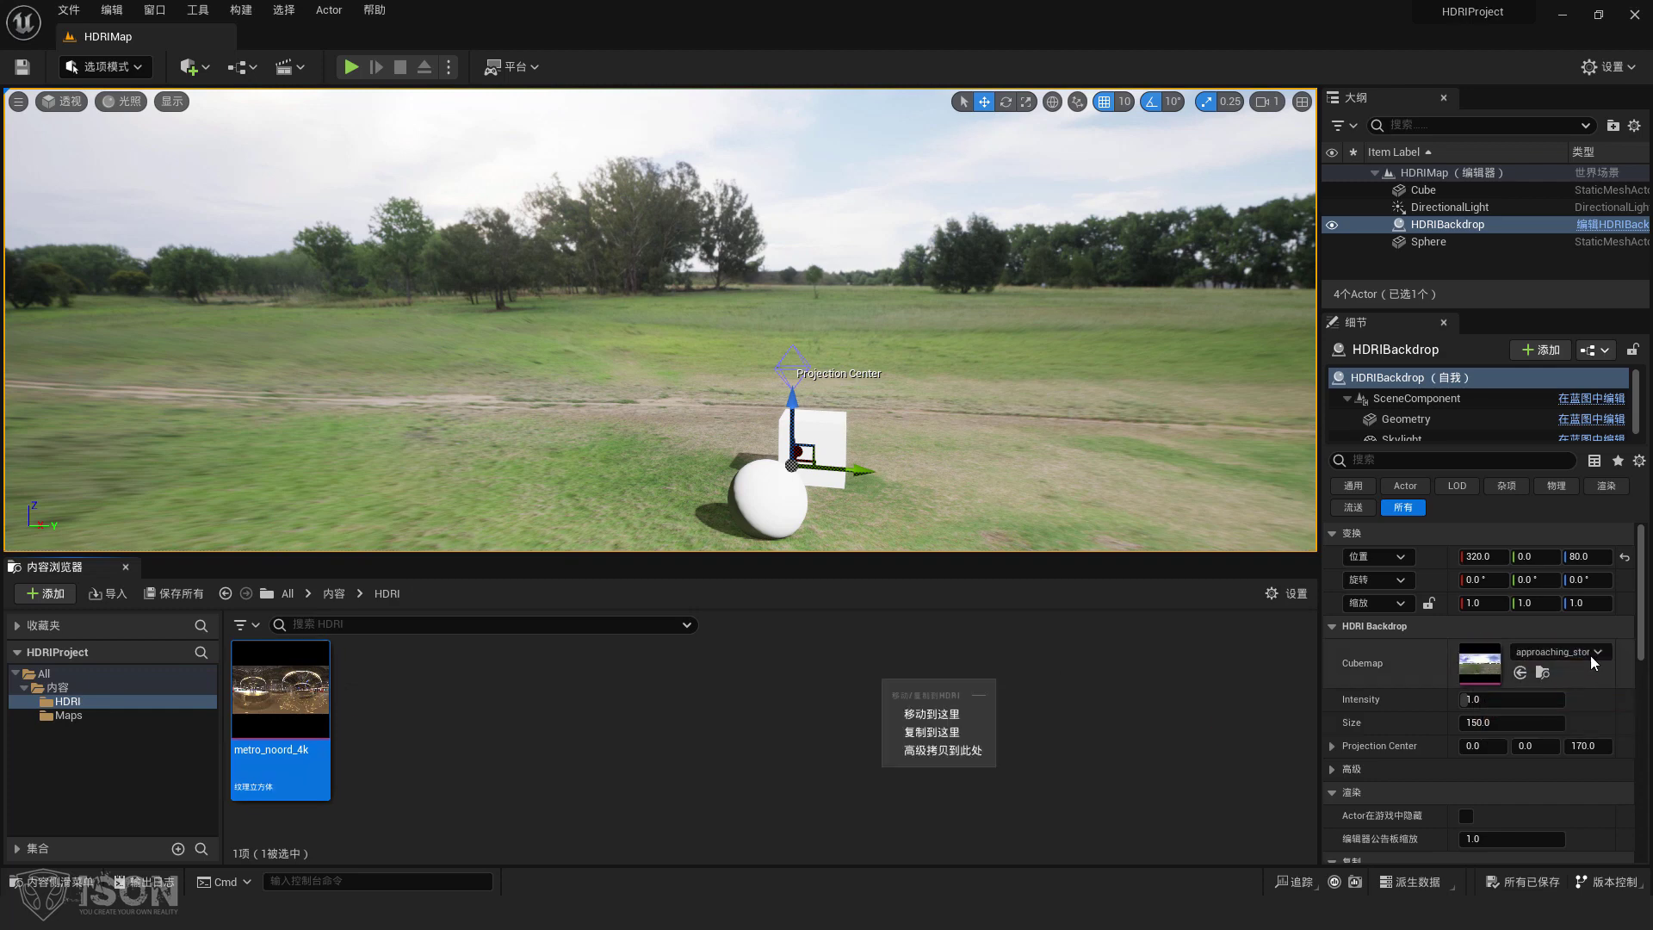
pyautogui.click(1591, 653)
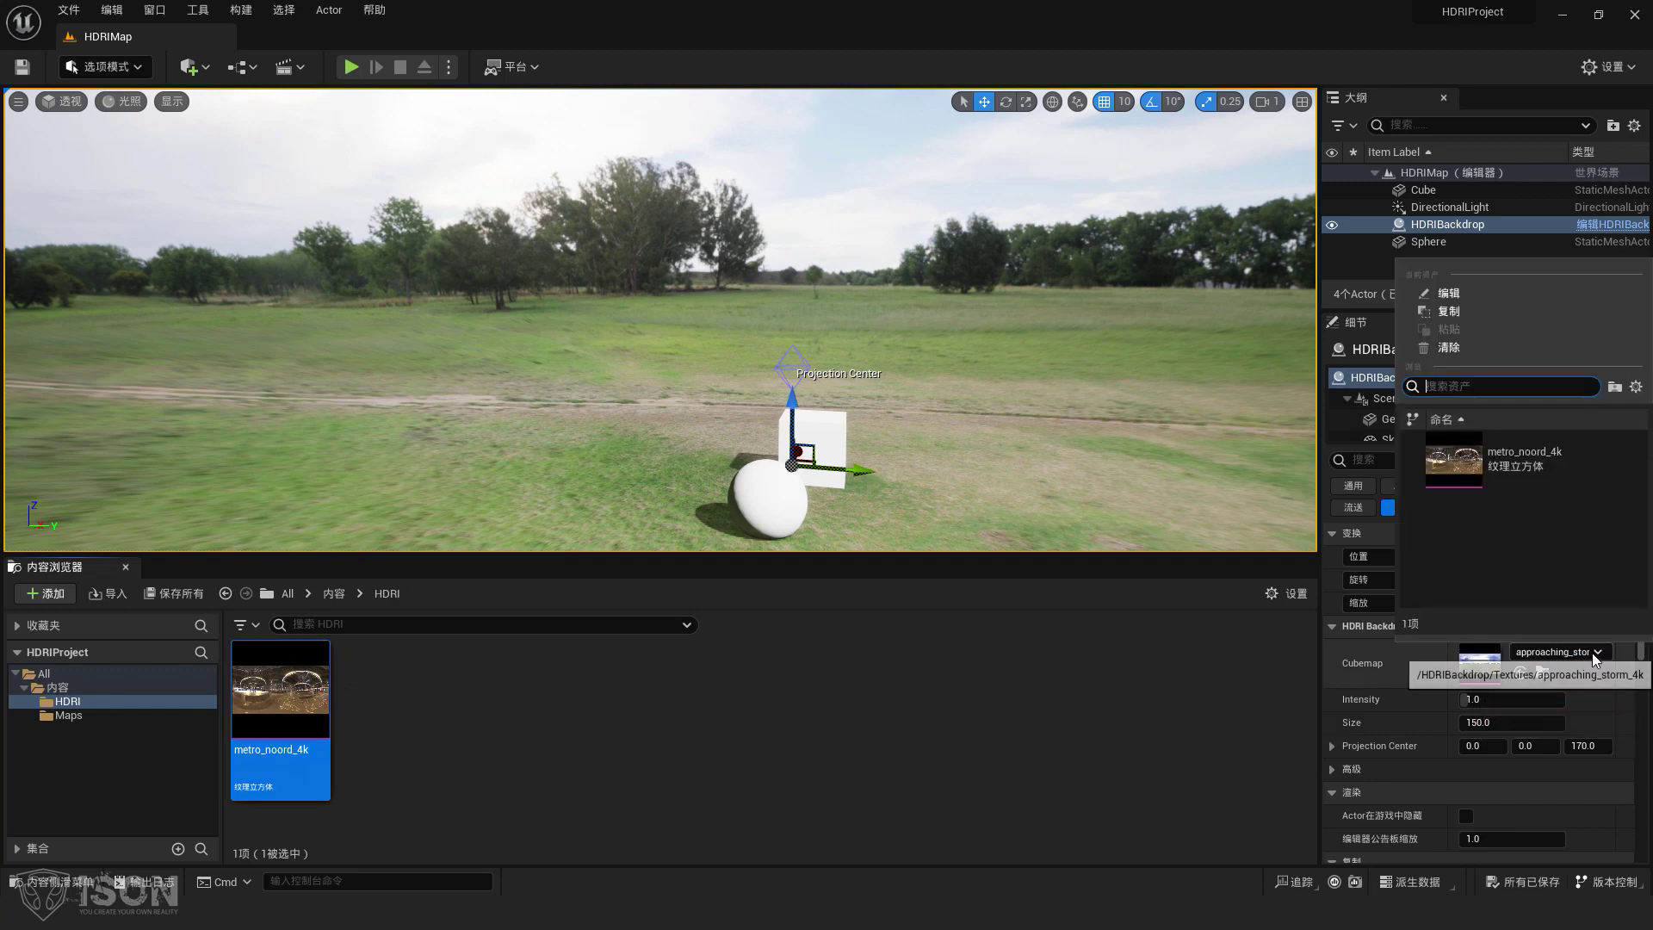
pyautogui.click(1515, 463)
pyautogui.moveTo(469, 498); pyautogui.dragTo(469, 498, button='right')
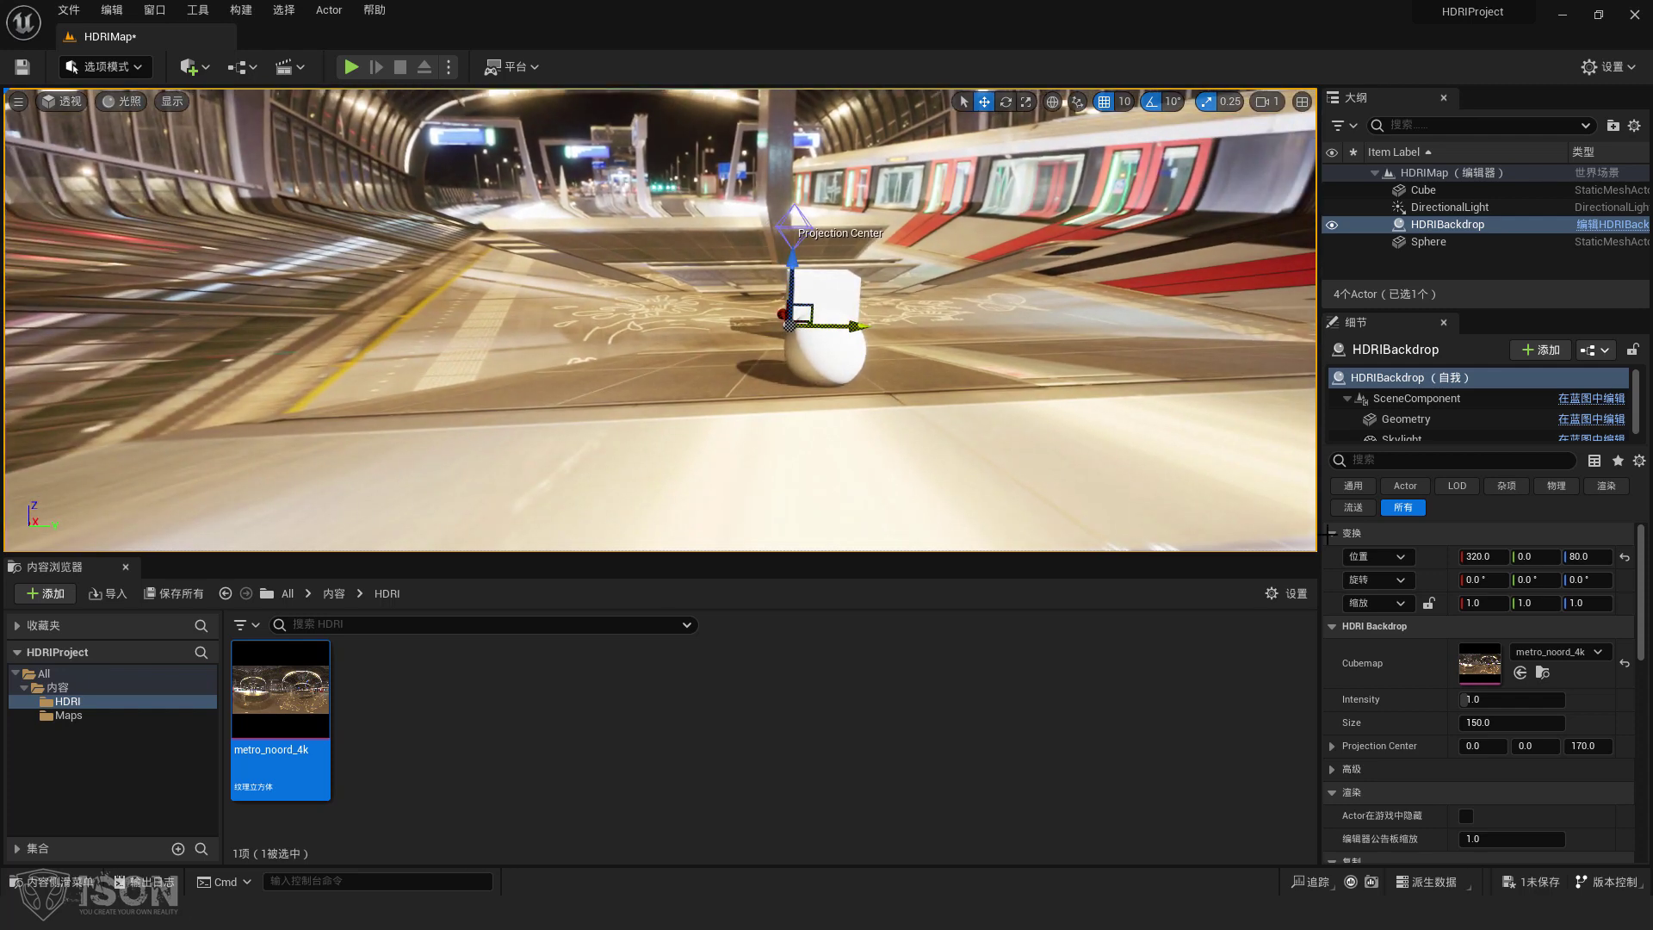
pyautogui.click(1562, 651)
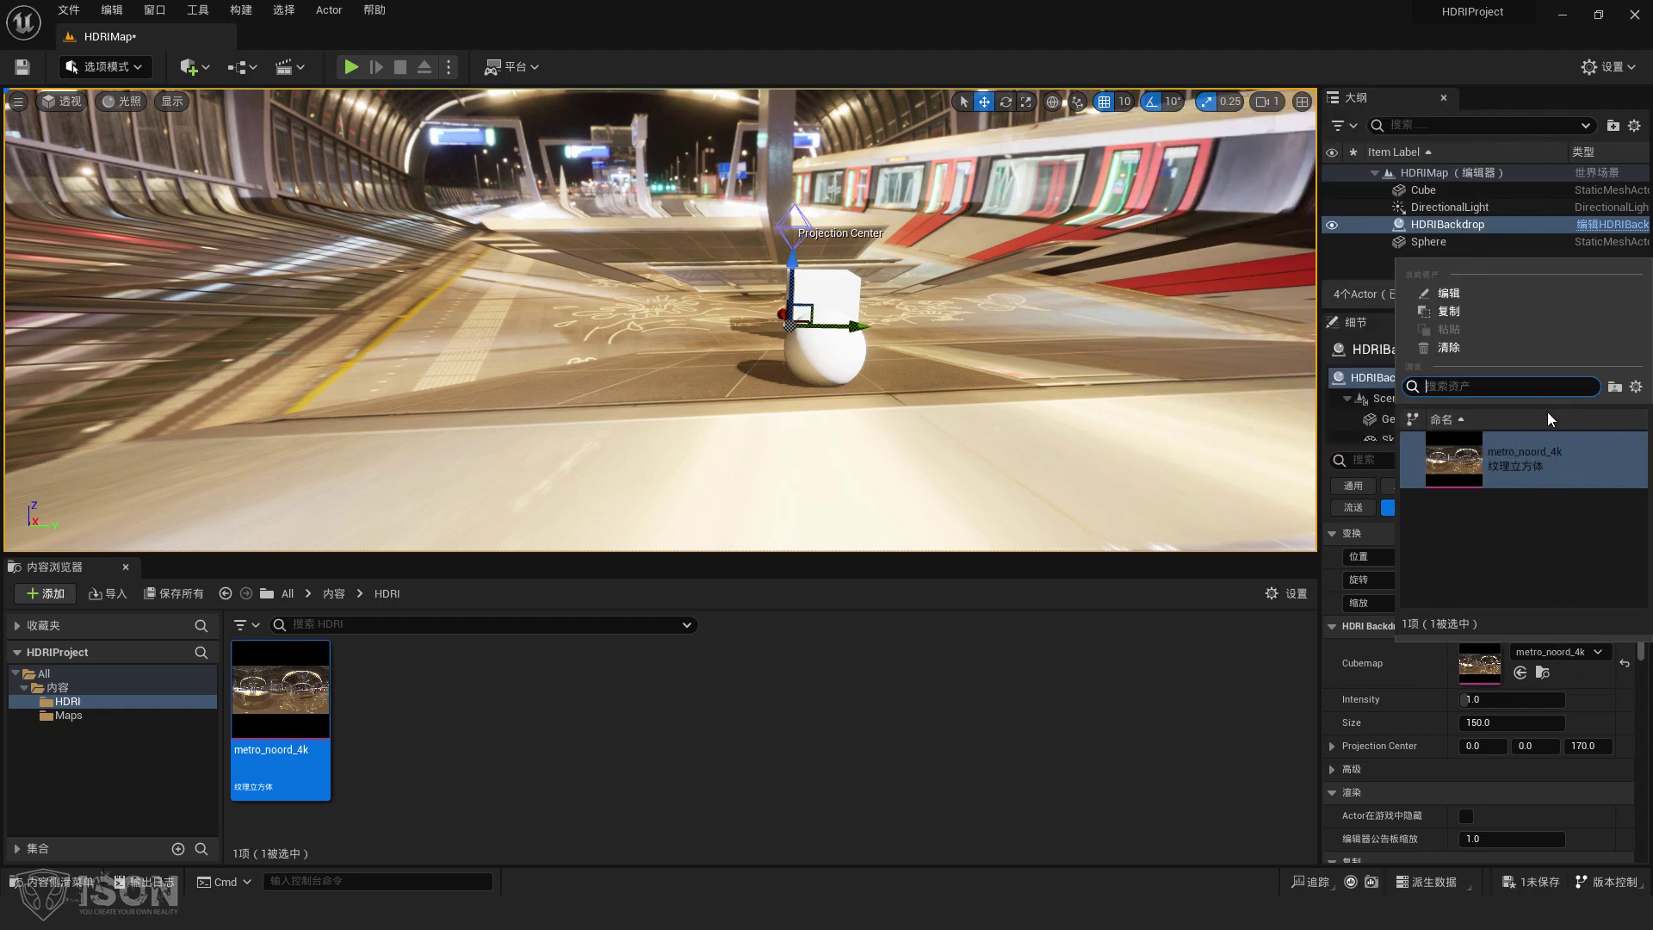
pyautogui.click(1014, 708)
# - Raise the HDRIBackdrop's Projection Center to a Z value of 590
pyautogui.moveTo(893, 332); pyautogui.dragTo(931, 194, button='right')
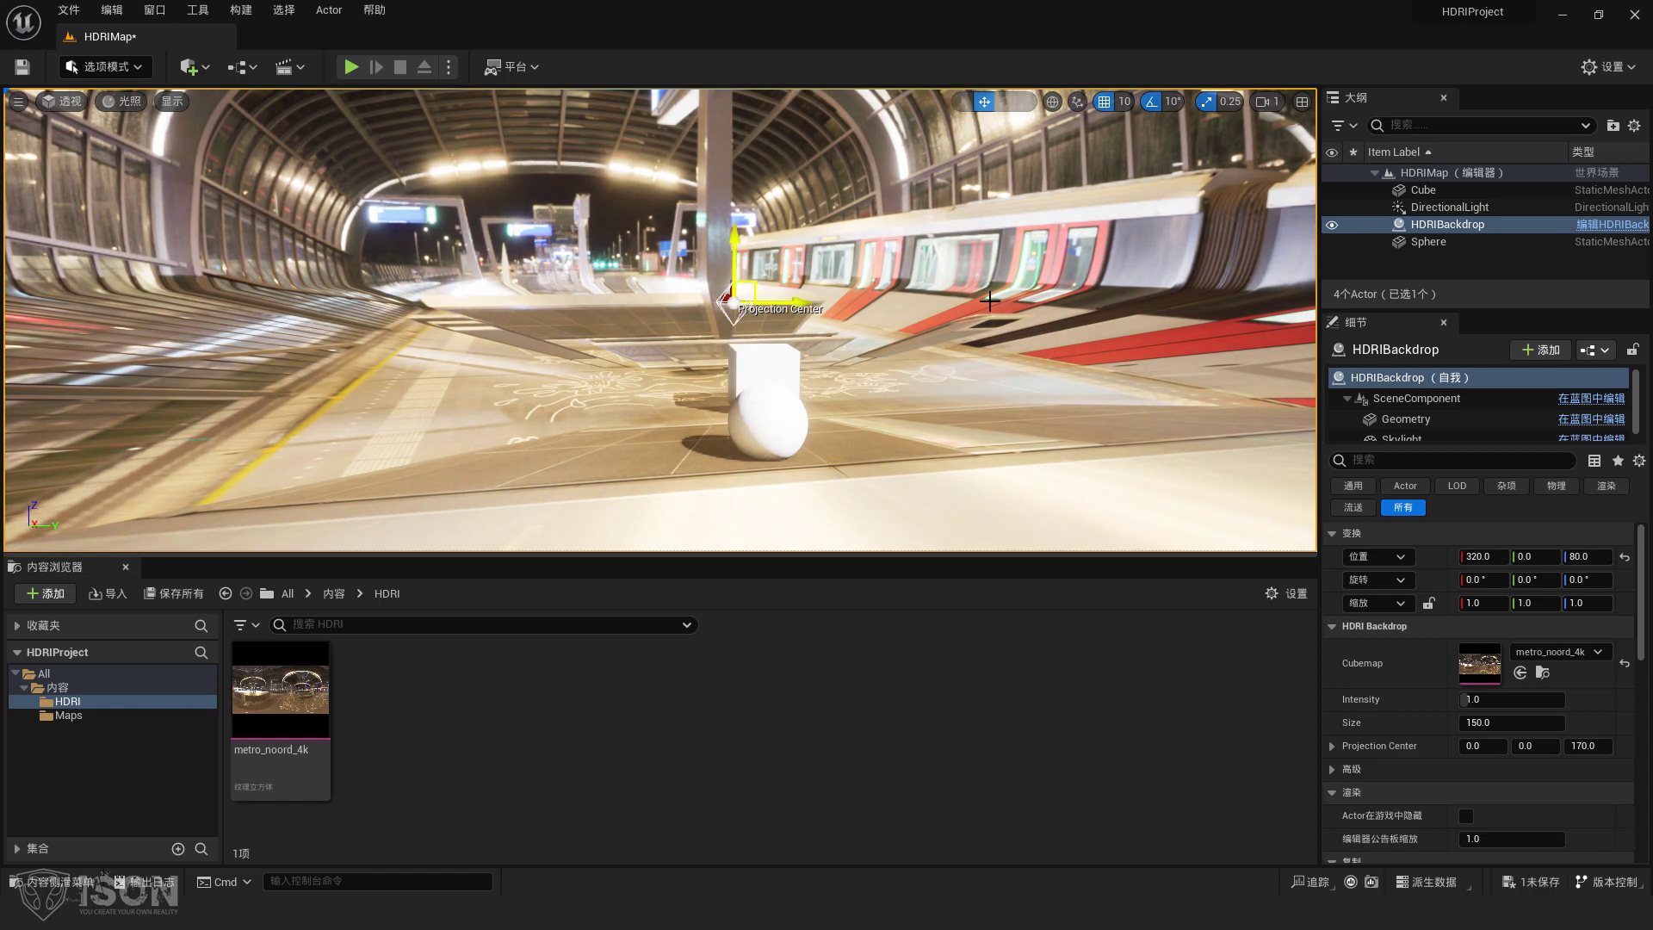
pyautogui.moveTo(733, 301)
pyautogui.mouseDown(button='right')
pyautogui.moveTo(737, 262)
pyautogui.moveTo(737, 284)
pyautogui.mouseUp(button='right')
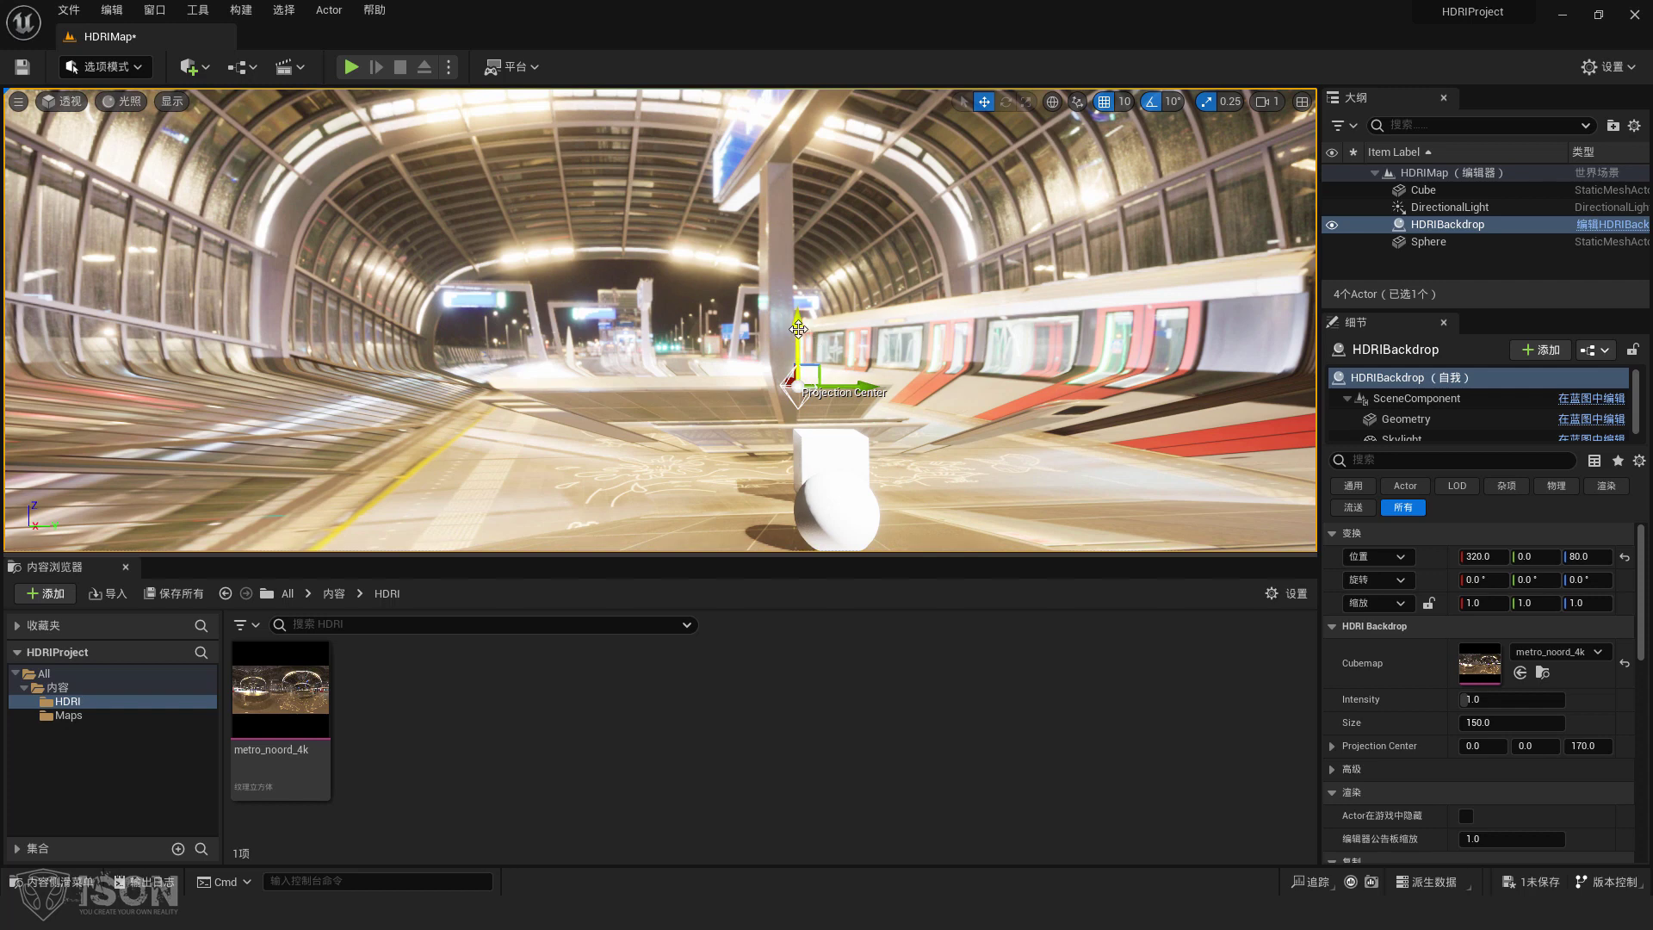
pyautogui.moveTo(798, 329); pyautogui.dragTo(805, 91)
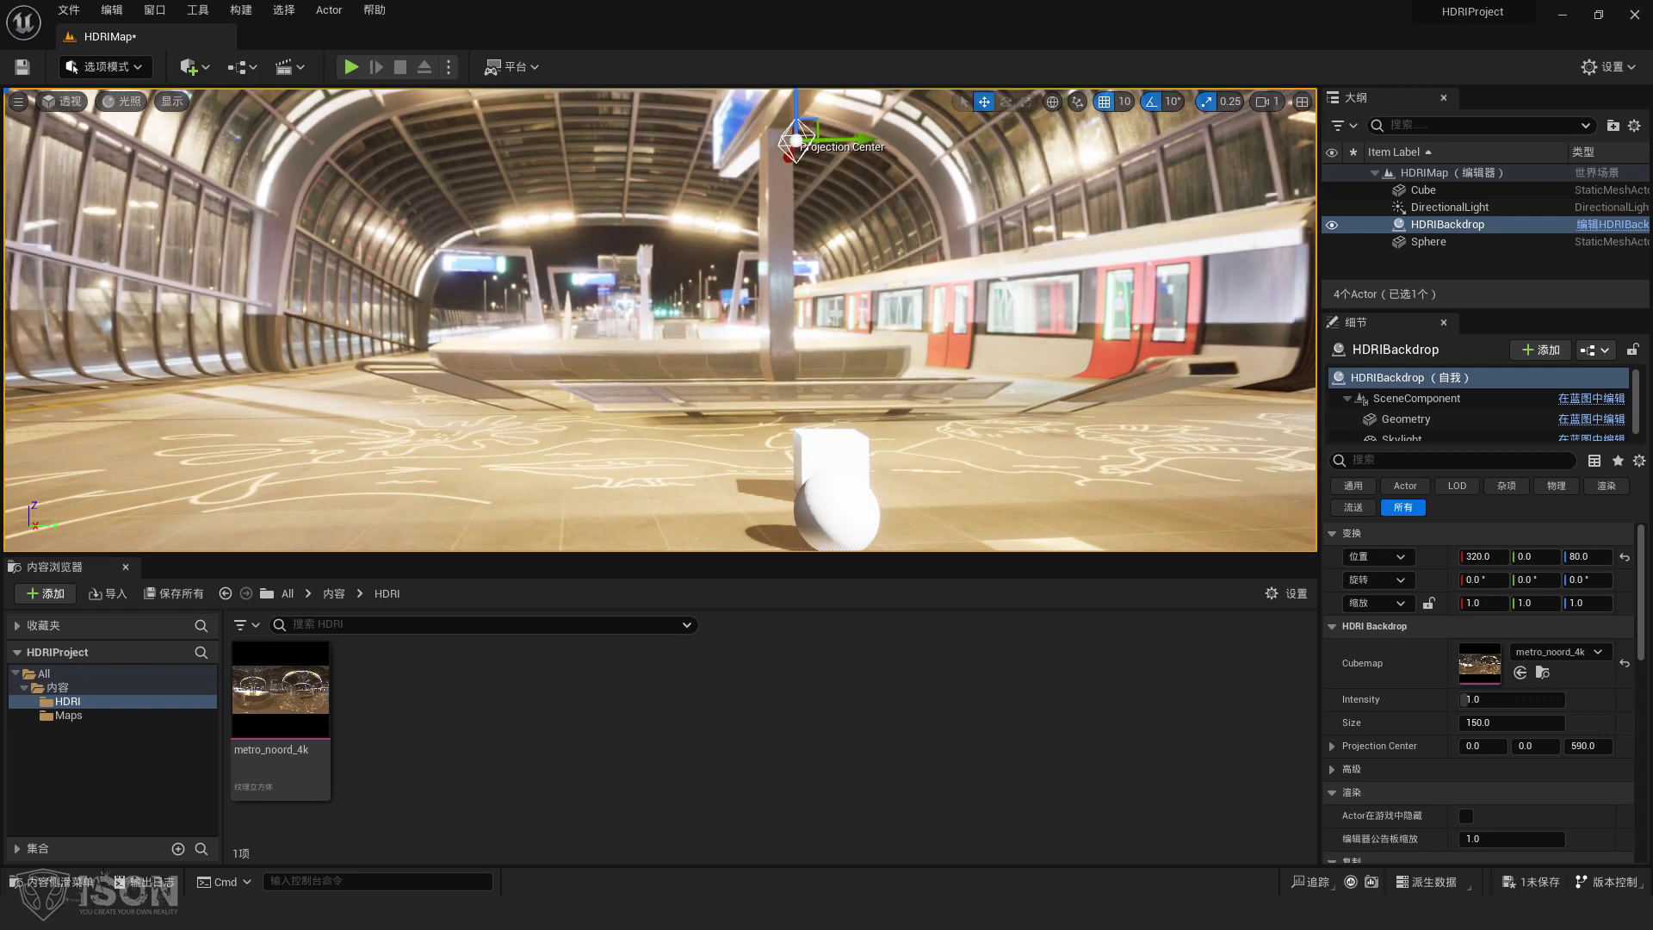
# - Examine the backdrop dome around the sphere and cube in wireframe, select HDRIBackdrop, and return the viewport to lit mode
pyautogui.moveTo(910, 430); pyautogui.dragTo(911, 424, button='right')
pyautogui.click(904, 428)
pyautogui.press('f')
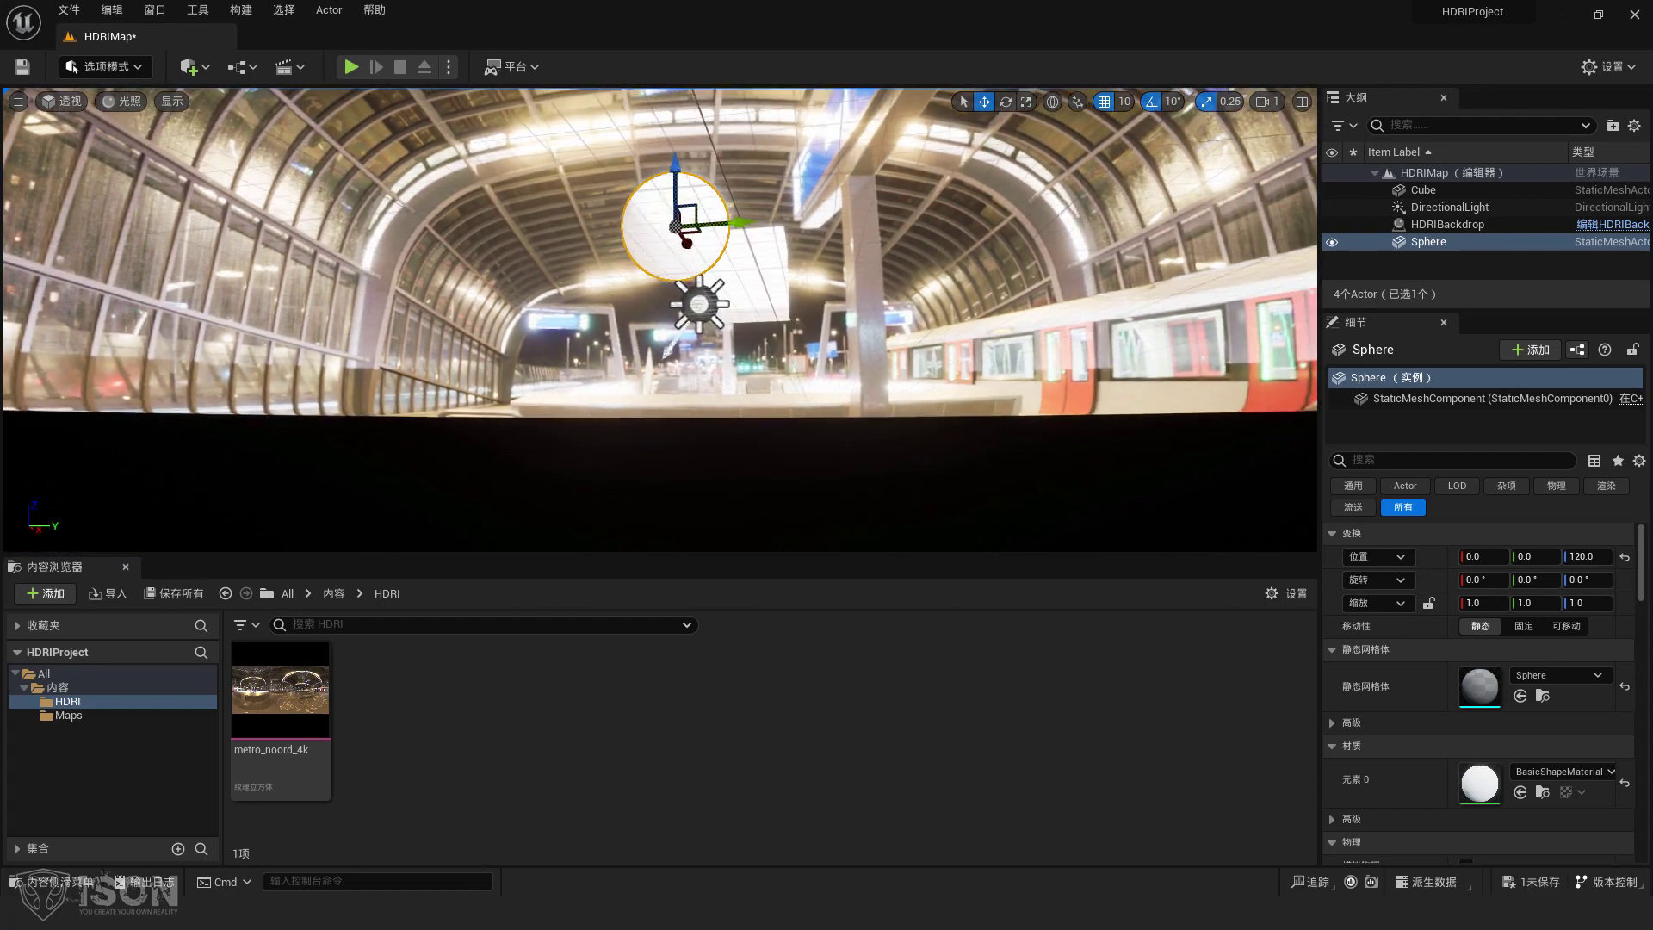
pyautogui.scroll(-3, 430, 295)
pyautogui.click(129, 102)
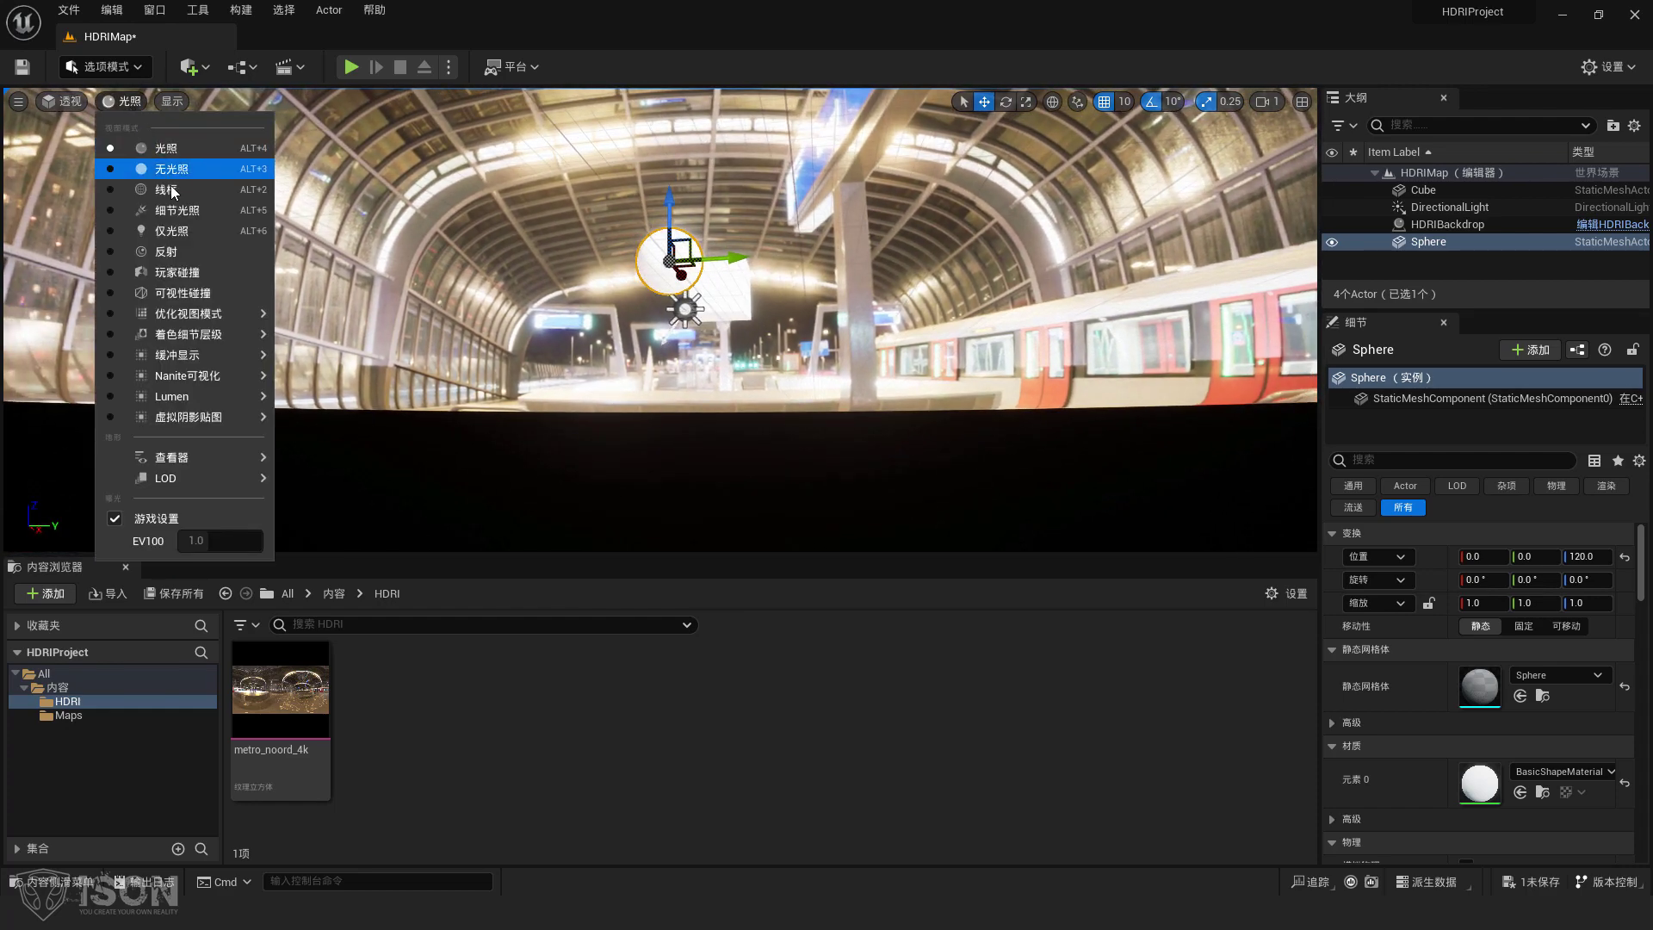
pyautogui.click(171, 186)
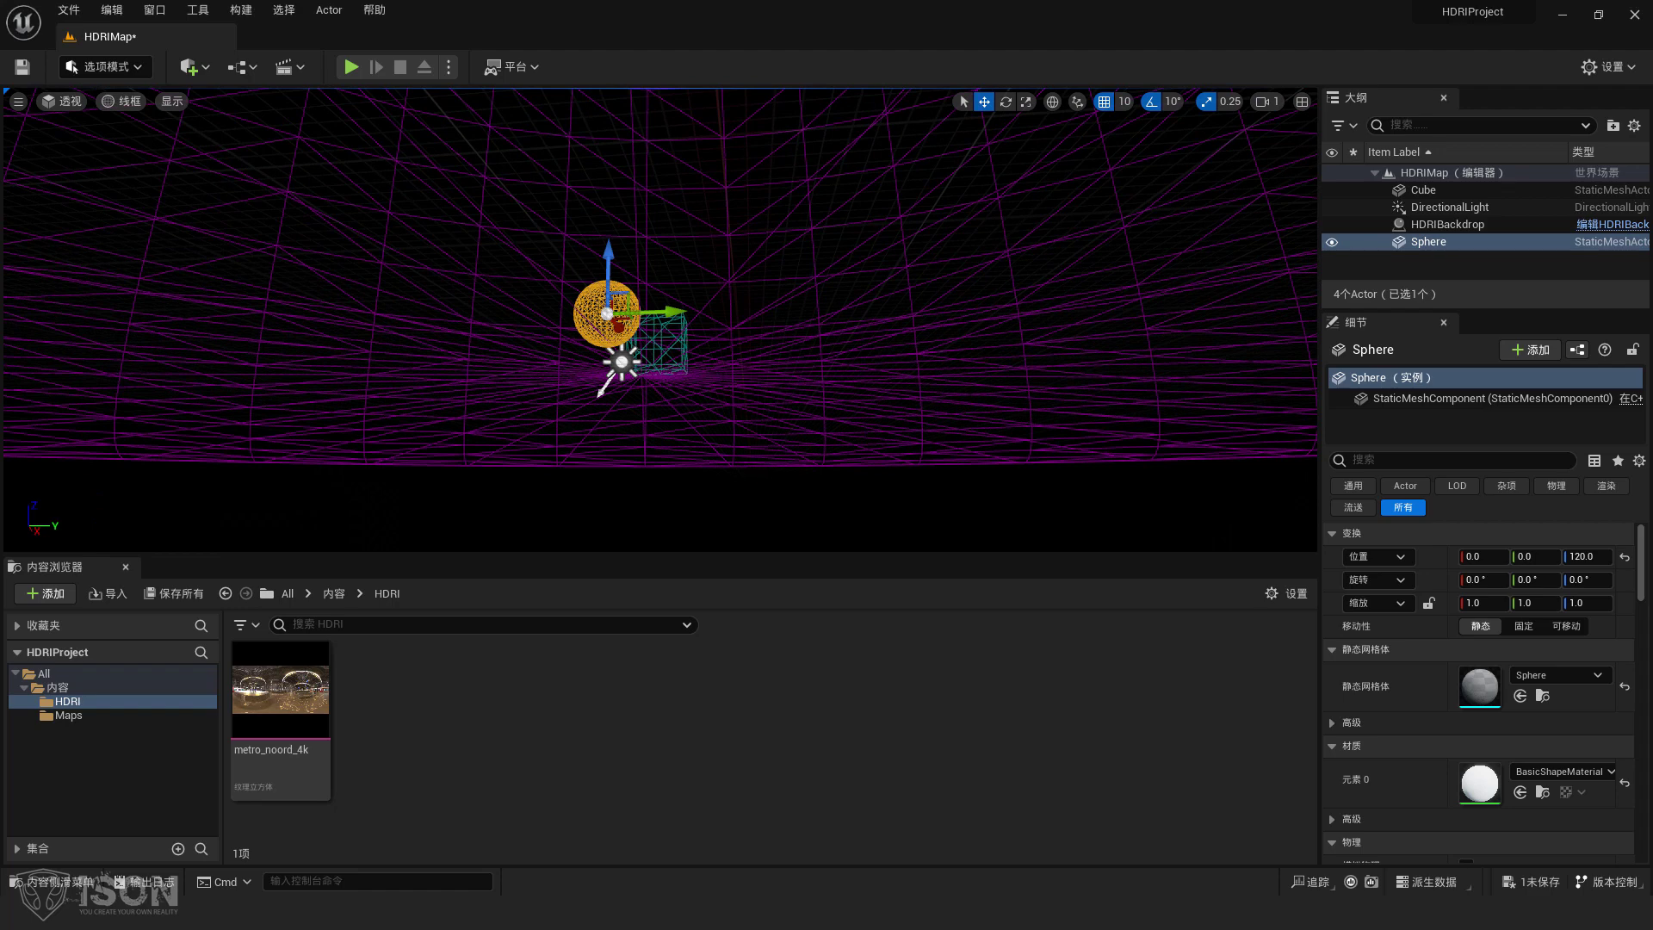
pyautogui.click(738, 368)
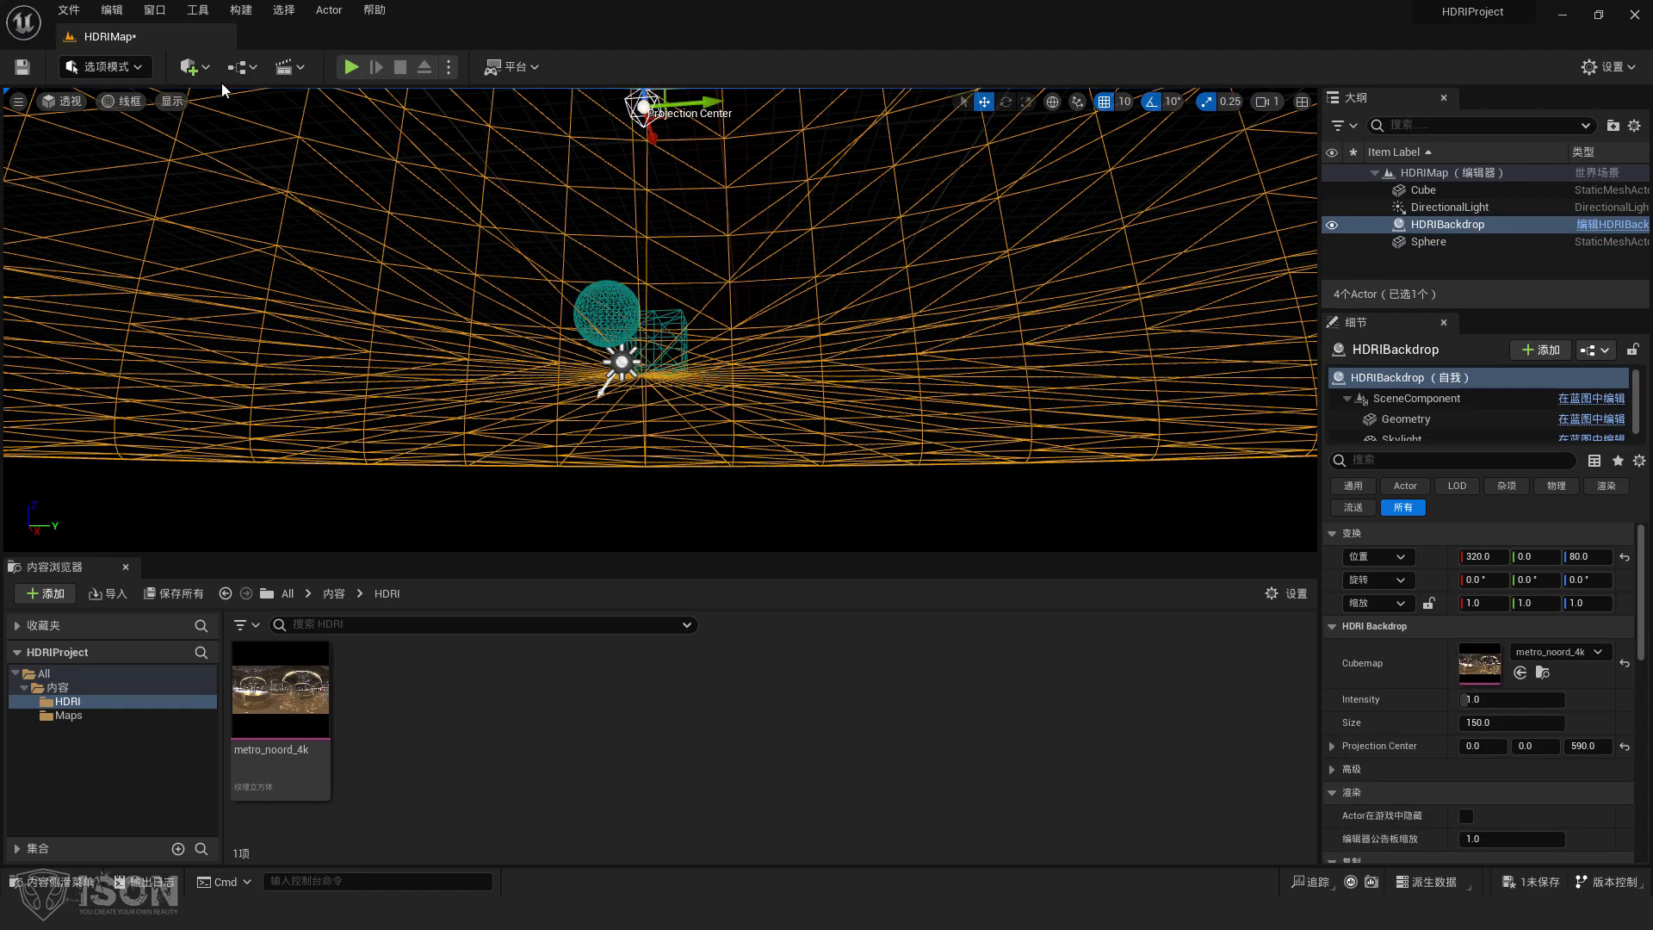
pyautogui.click(131, 103)
pyautogui.click(173, 138)
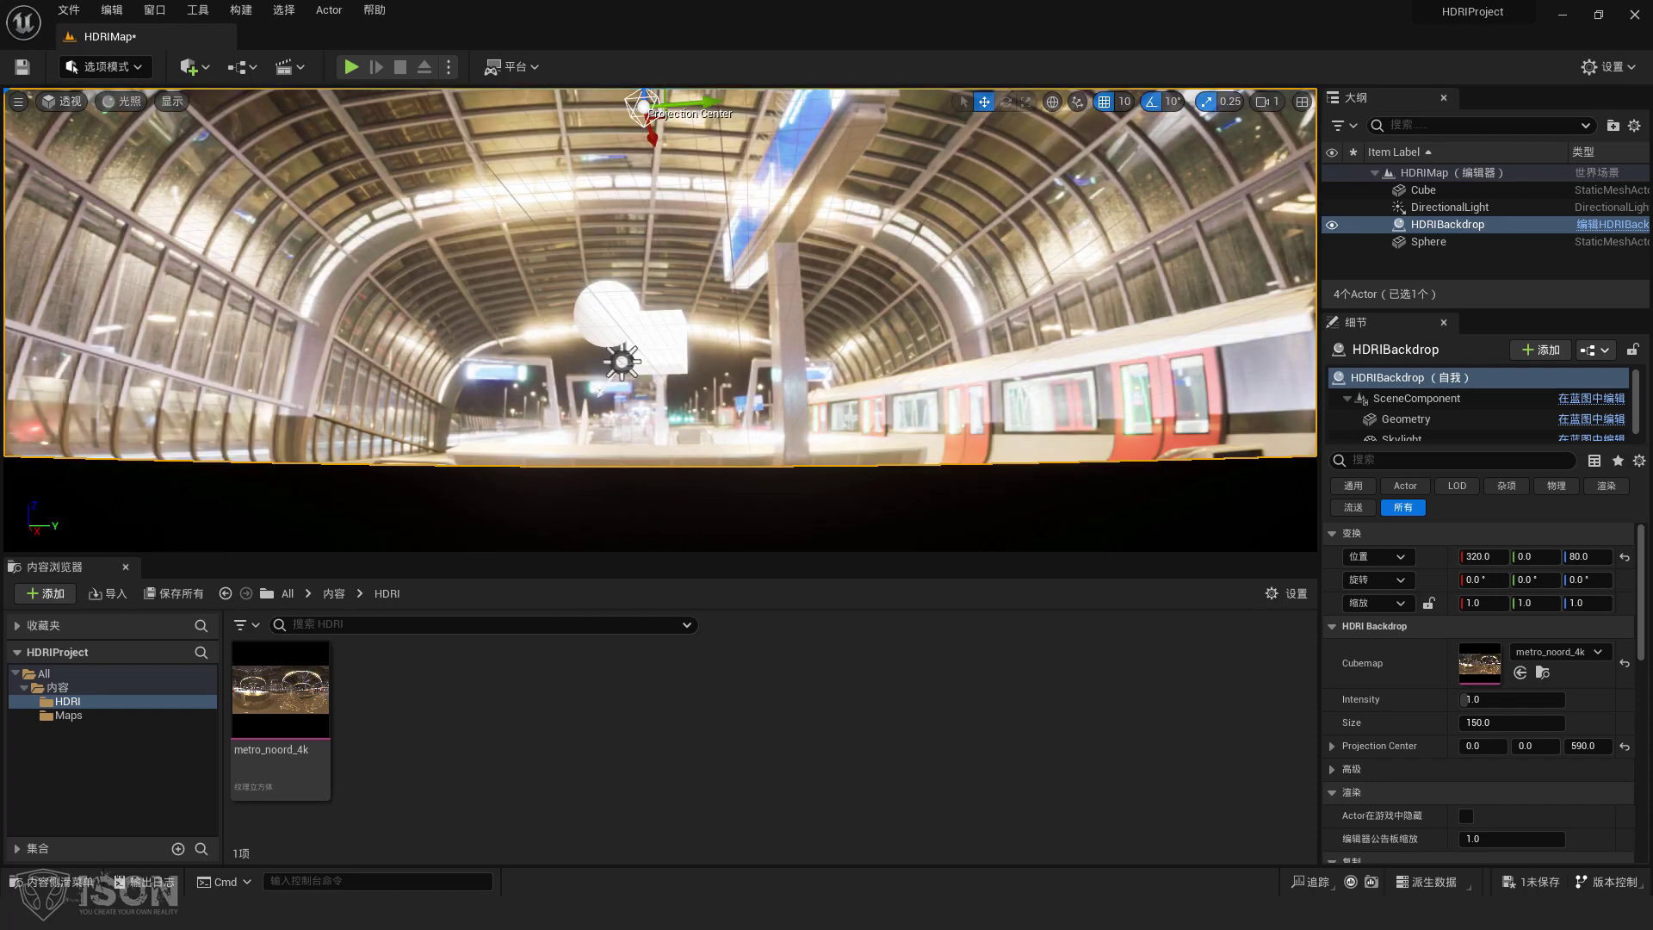
# - Raise the HDRIBackdrop's Projection Center further to a Z value of 690
pyautogui.moveTo(385, 184); pyautogui.dragTo(396, 284, button='right')
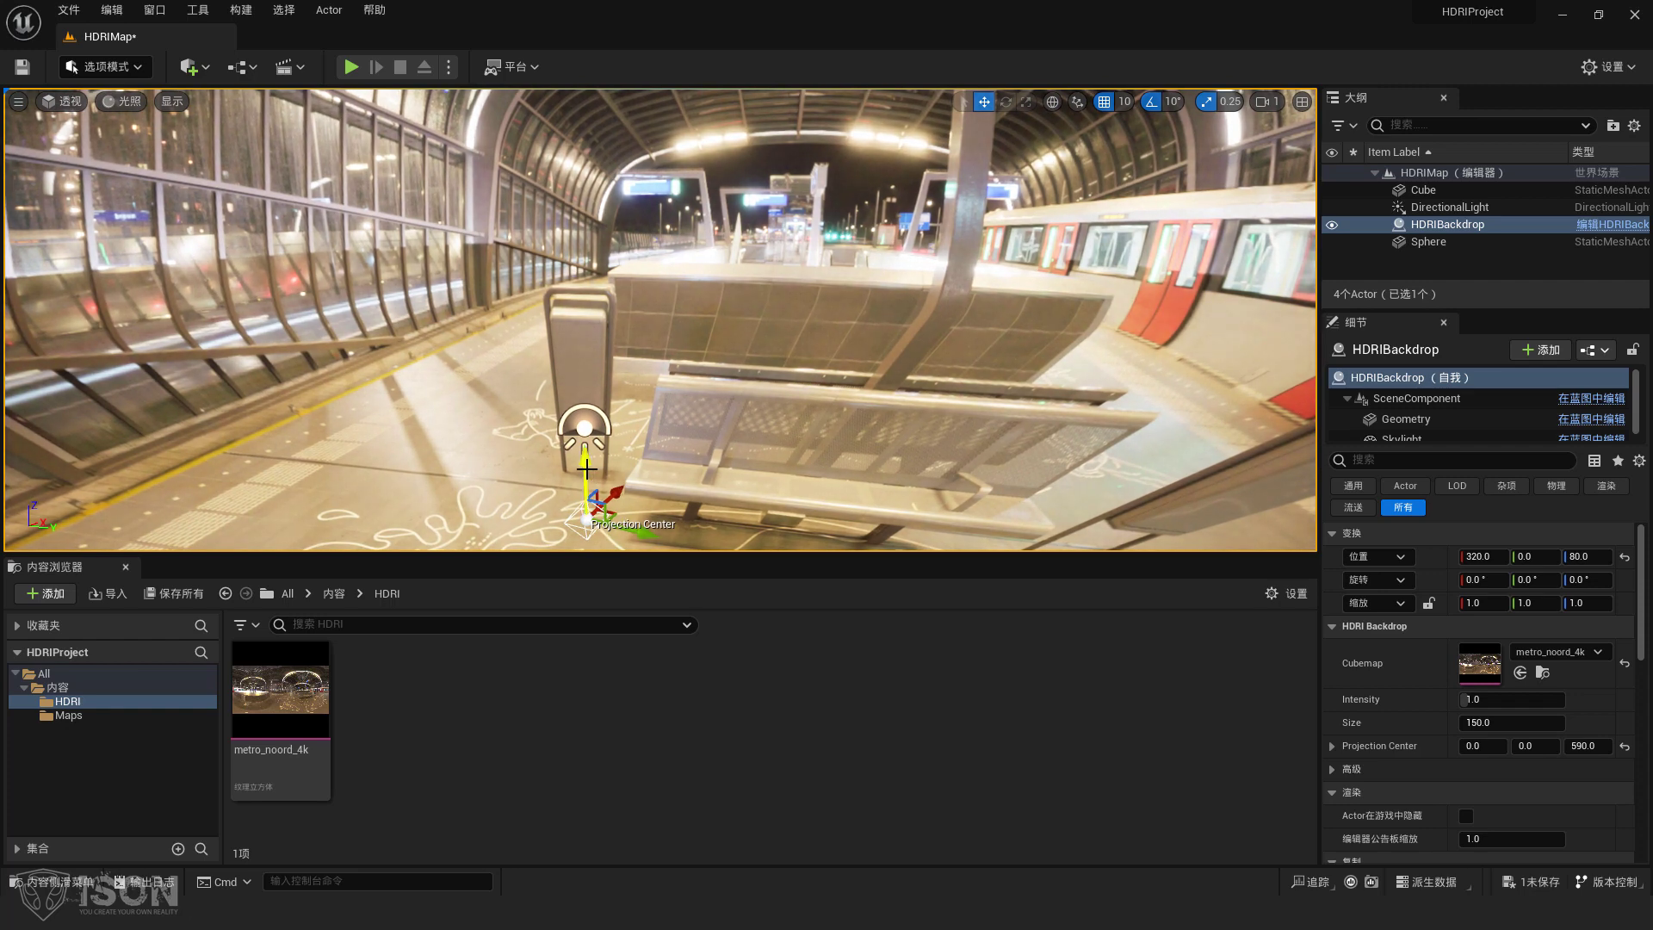
pyautogui.moveTo(586, 469); pyautogui.dragTo(609, 428)
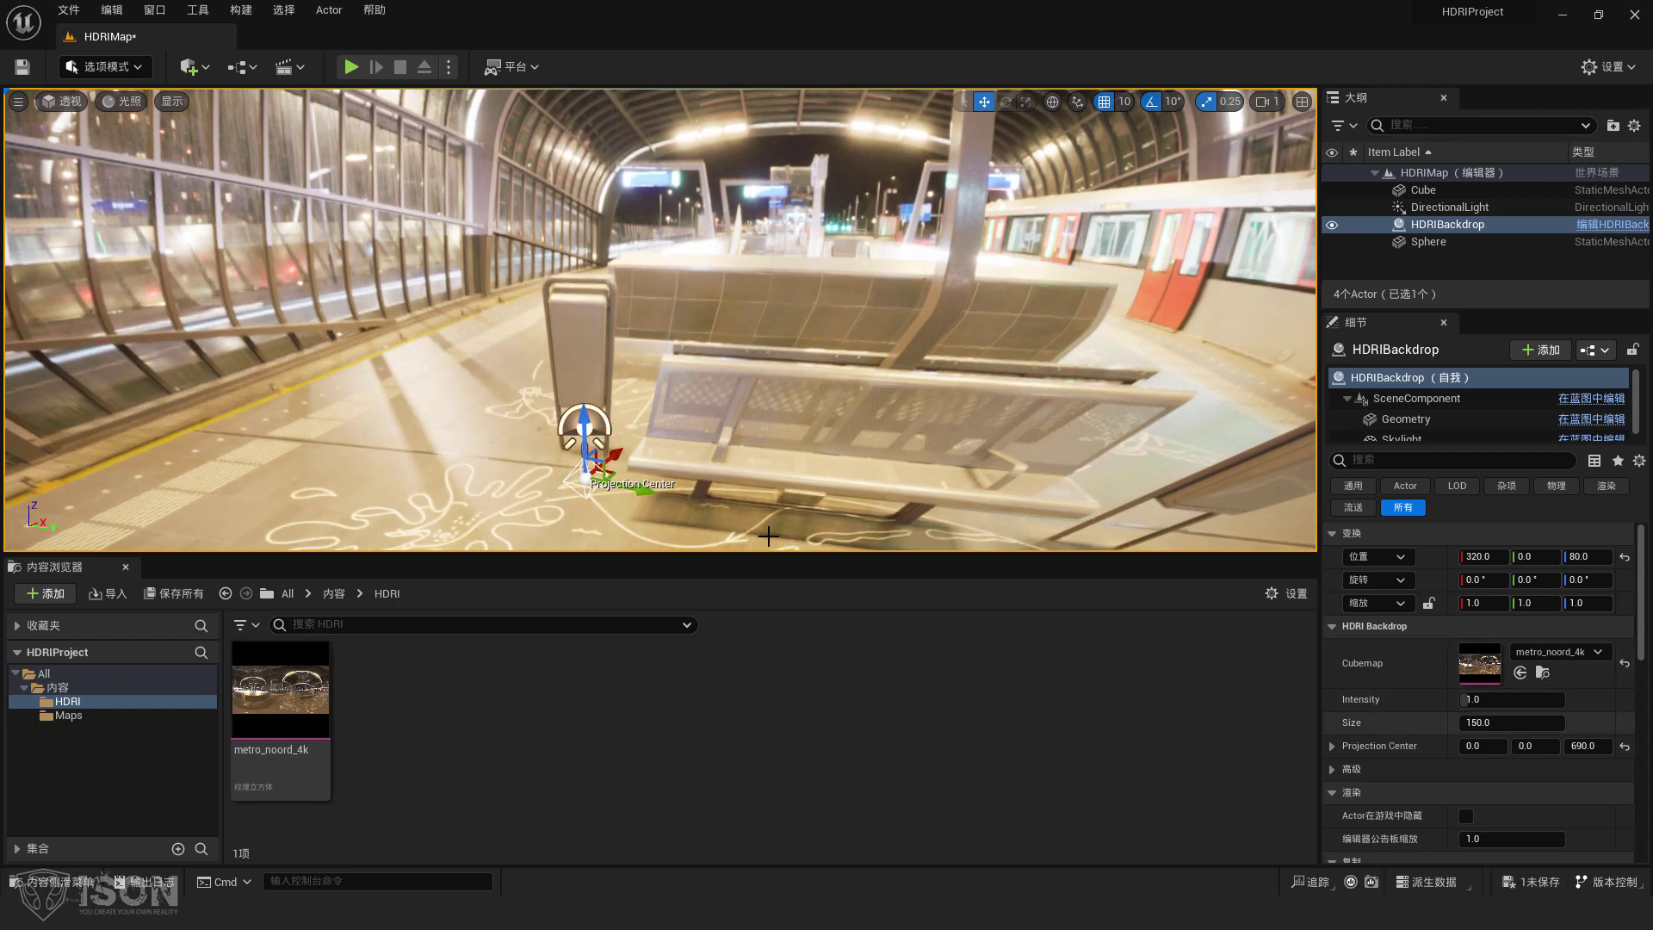
# - Hide the DirectionalLight in the level so that only the HDRI backdrop lights the cube and sphere
pyautogui.moveTo(603, 344); pyautogui.dragTo(952, 310, button='right')
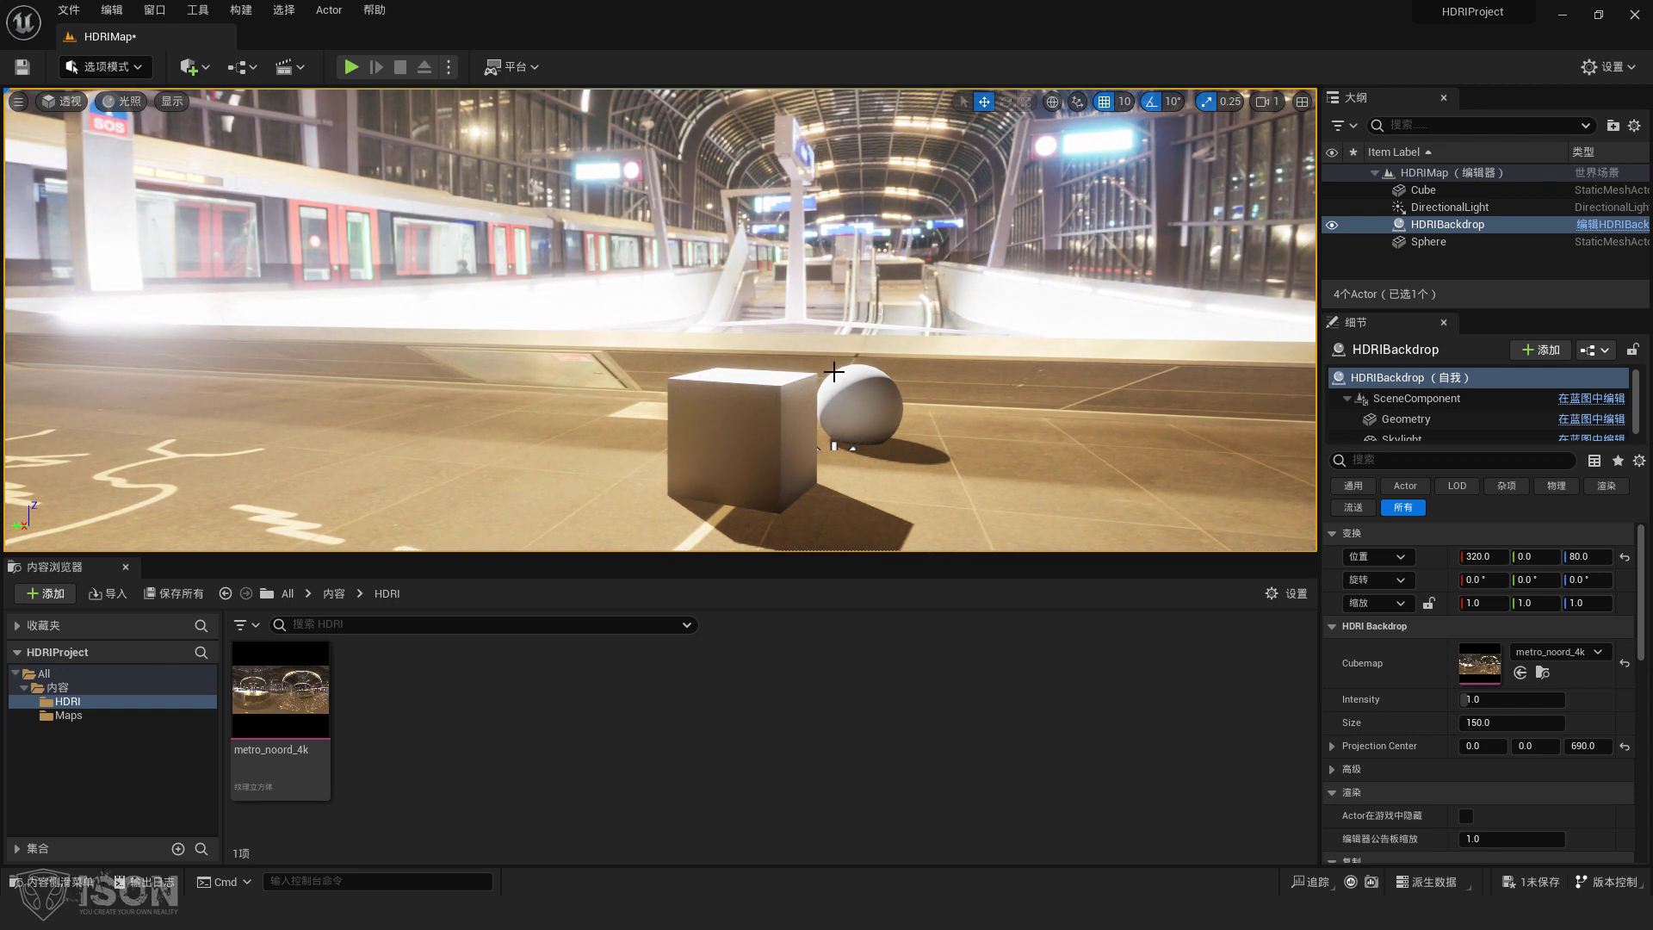
pyautogui.click(1434, 208)
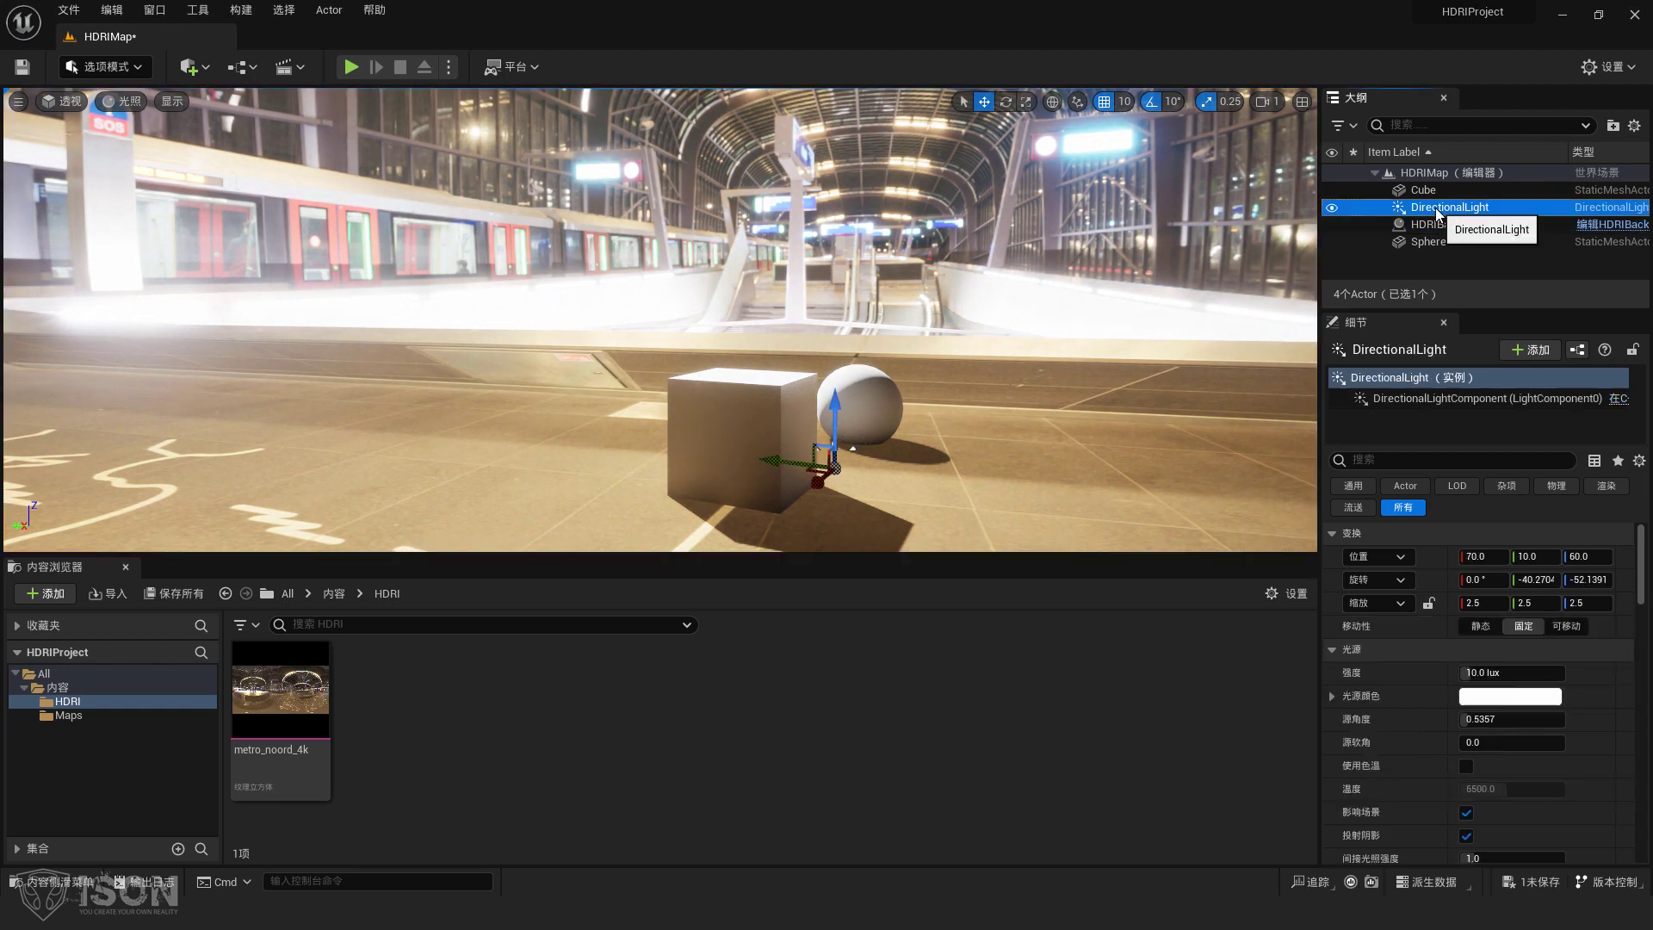
pyautogui.click(1332, 207)
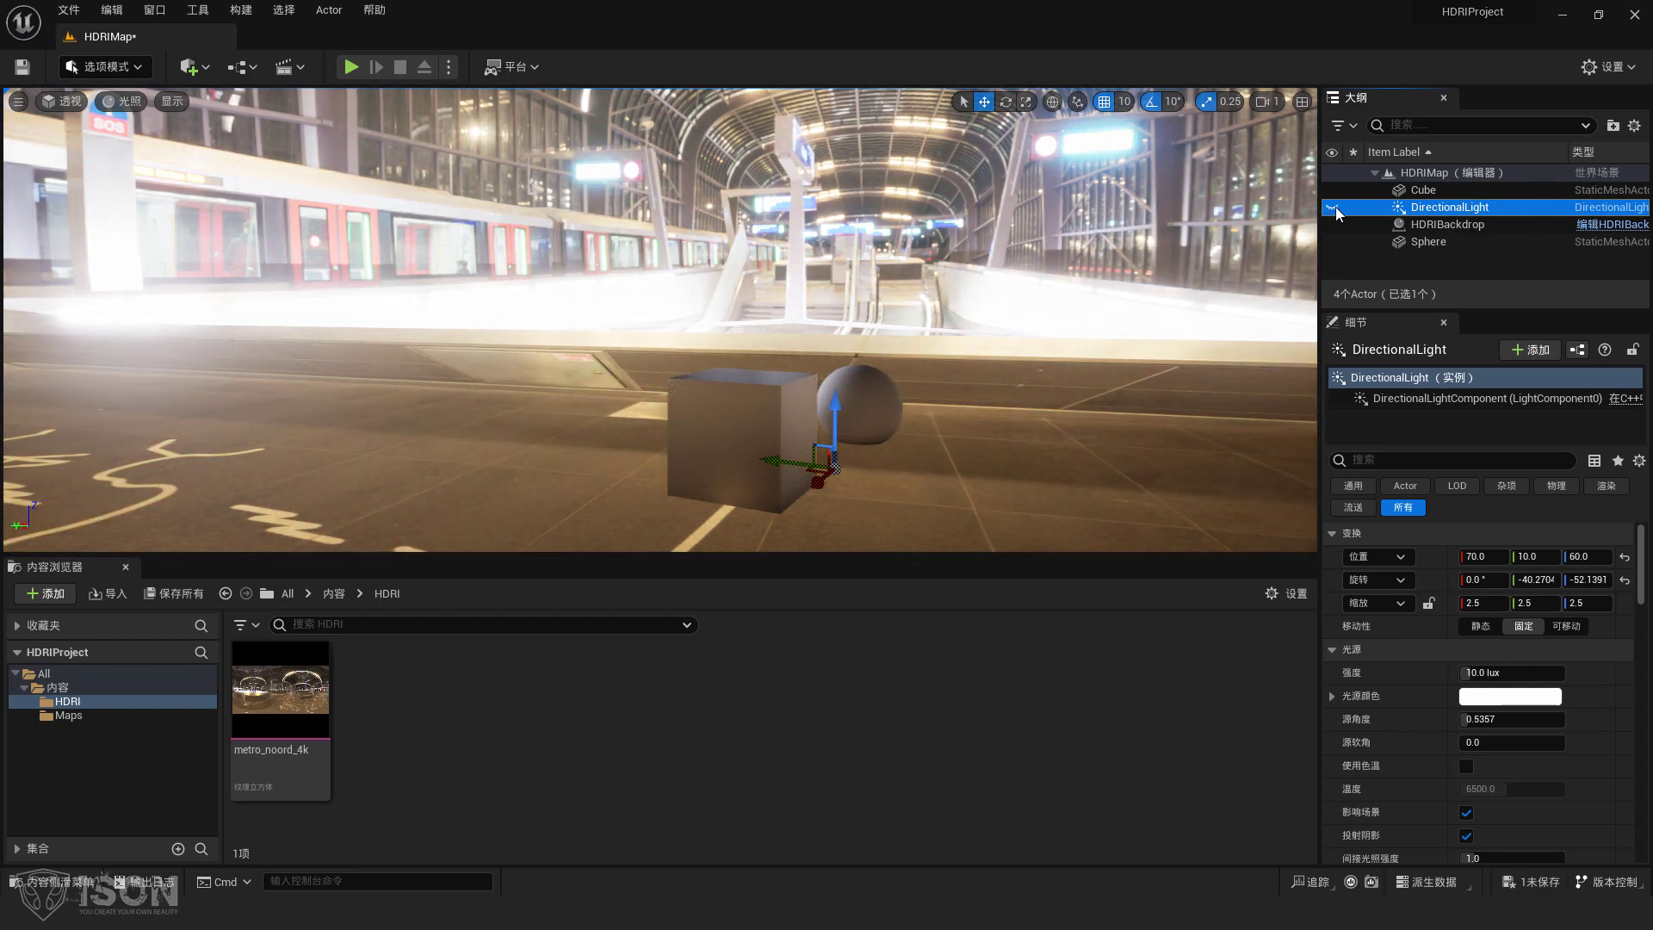